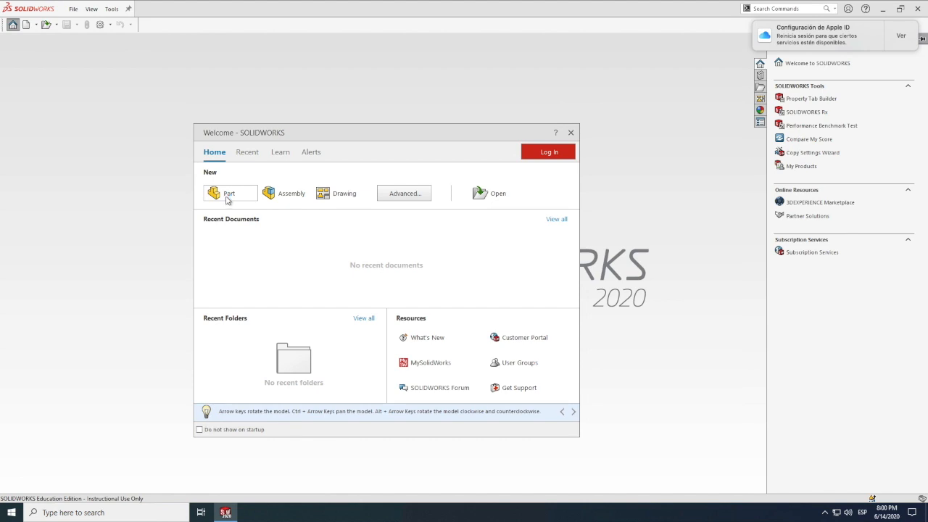
Create a new part and start a sketch on the Top plane.
click(229, 198)
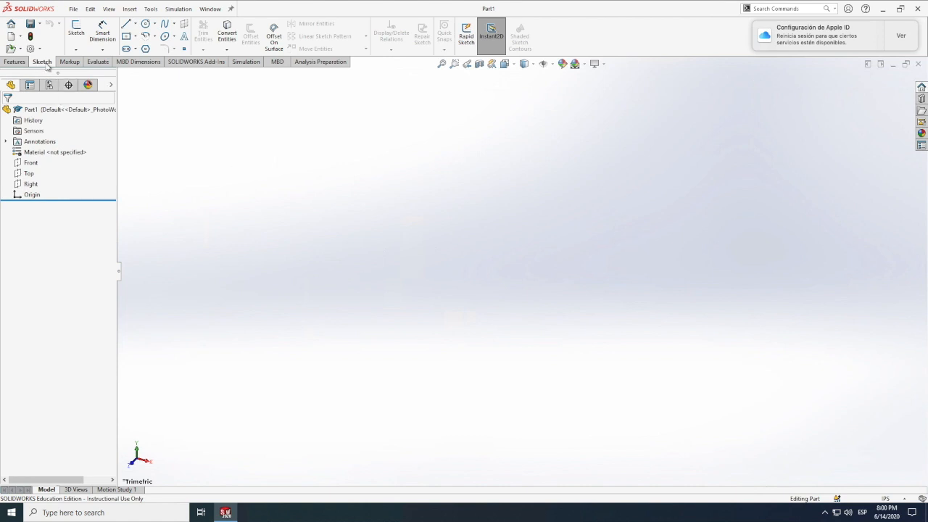
scroll(44, 64, down, 1)
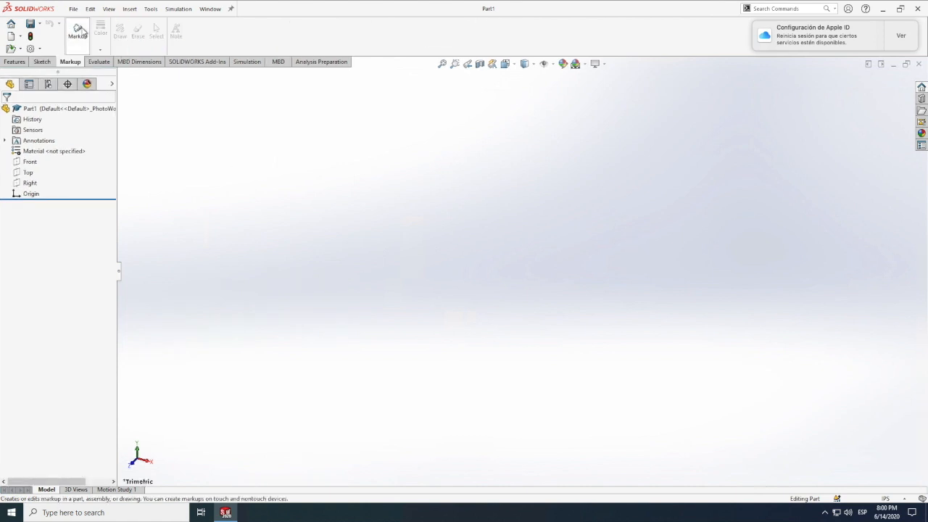
click(42, 63)
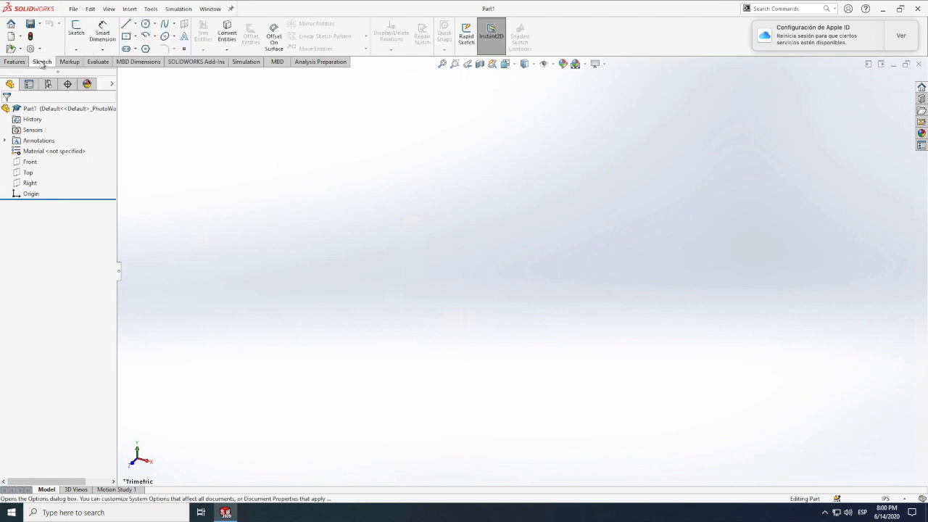
click(79, 32)
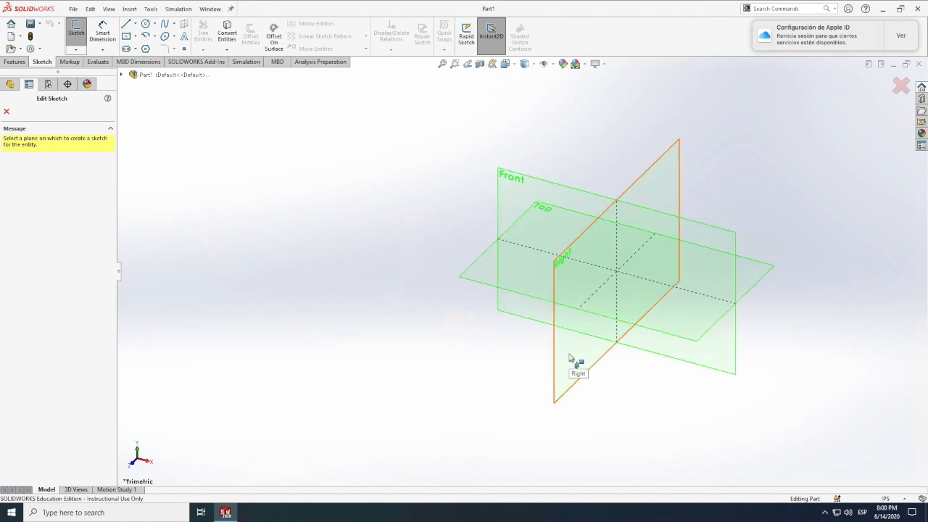
scroll(389, 359, up, 2)
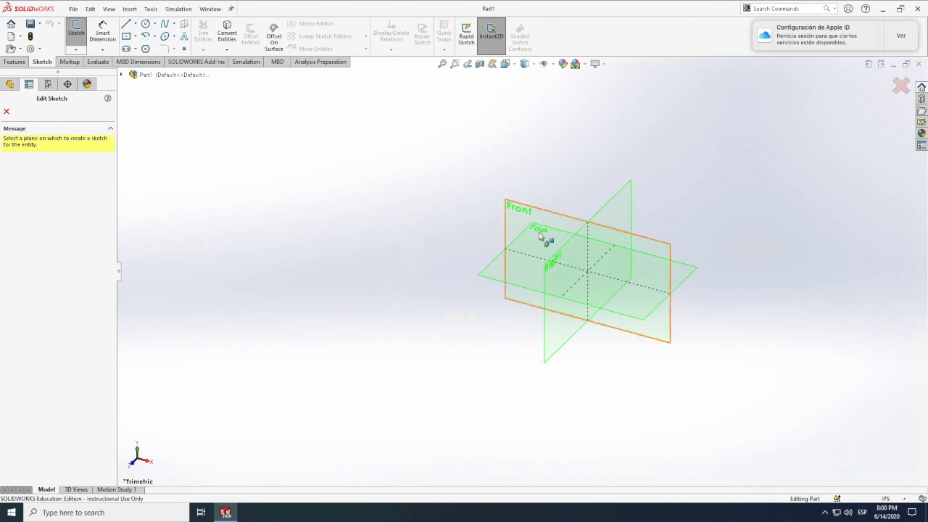
click(498, 276)
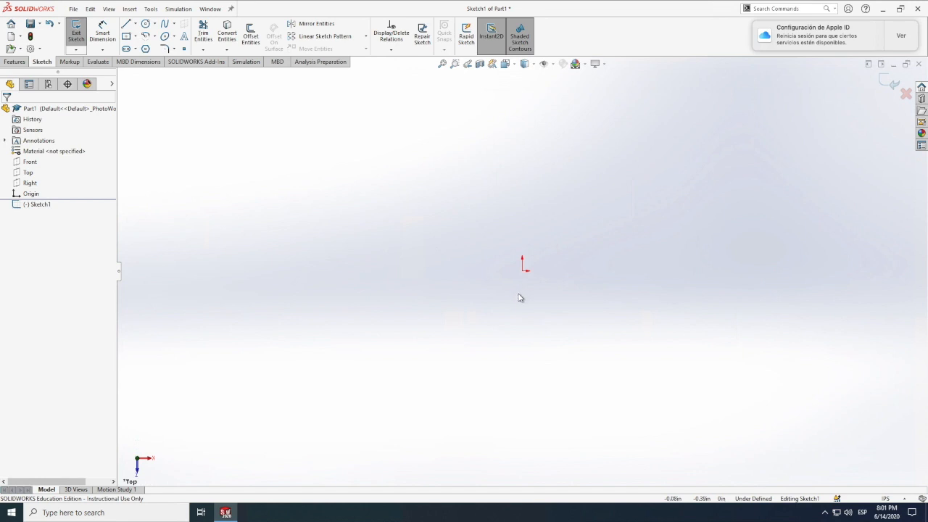
Sketch a vertical line about 1.58 in long, going up from the origin.
scroll(519, 298, down, 1)
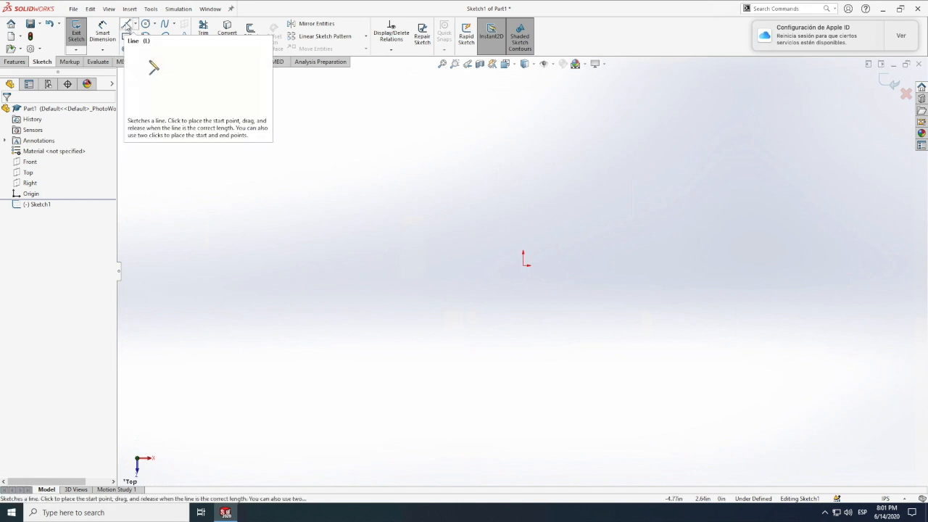
click(127, 26)
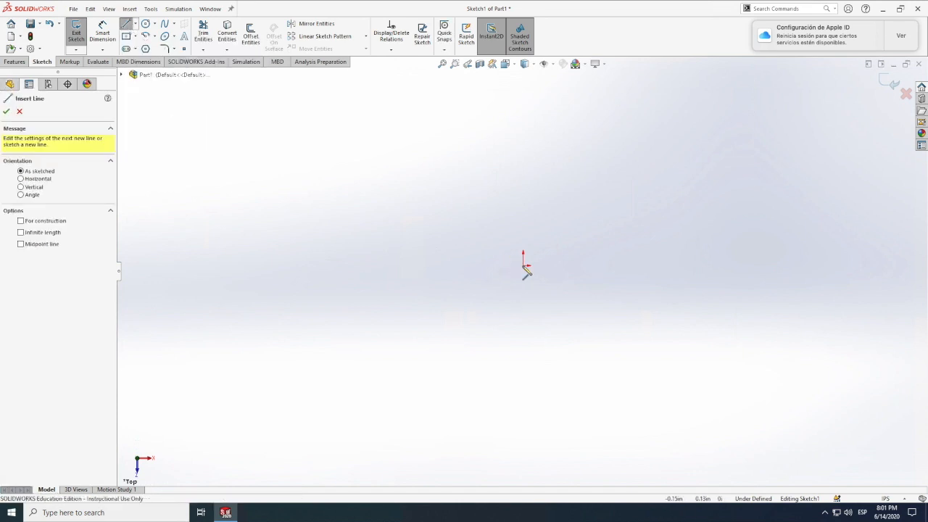
click(523, 266)
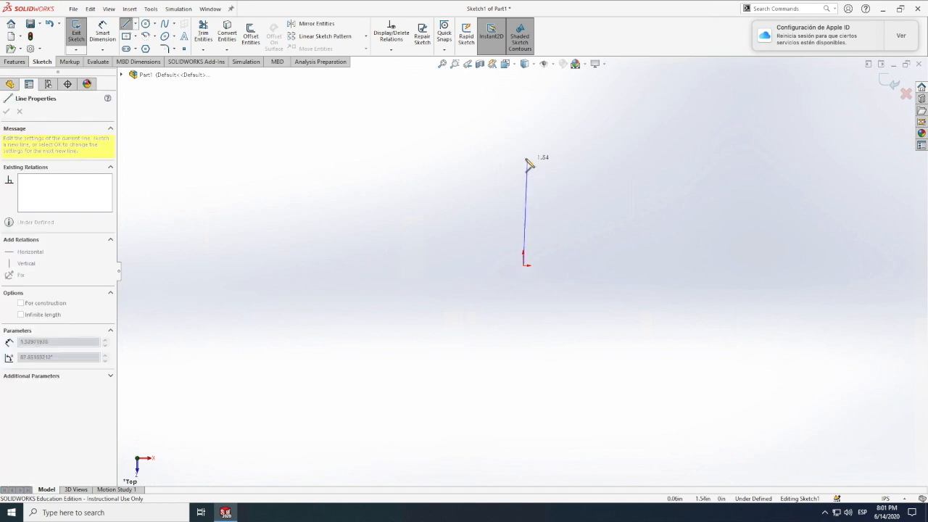
click(524, 157)
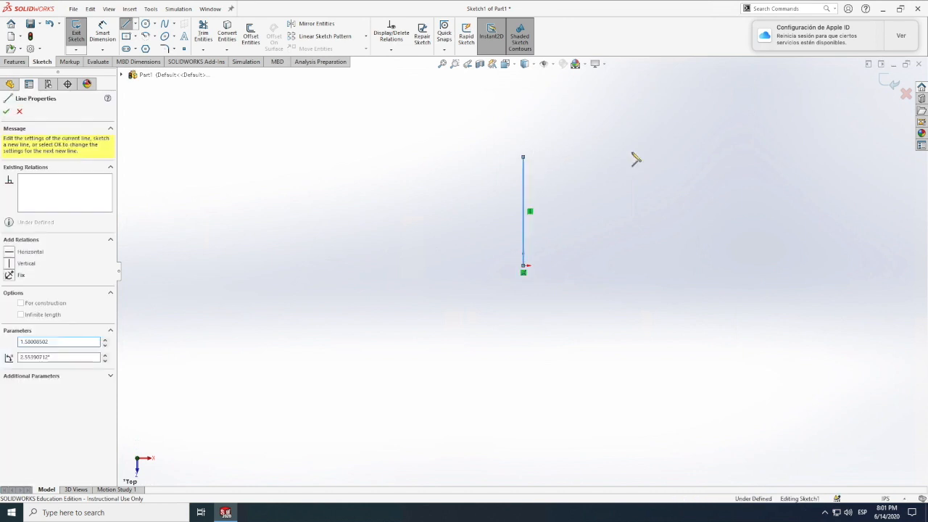
key(Escape)
key(Escape)
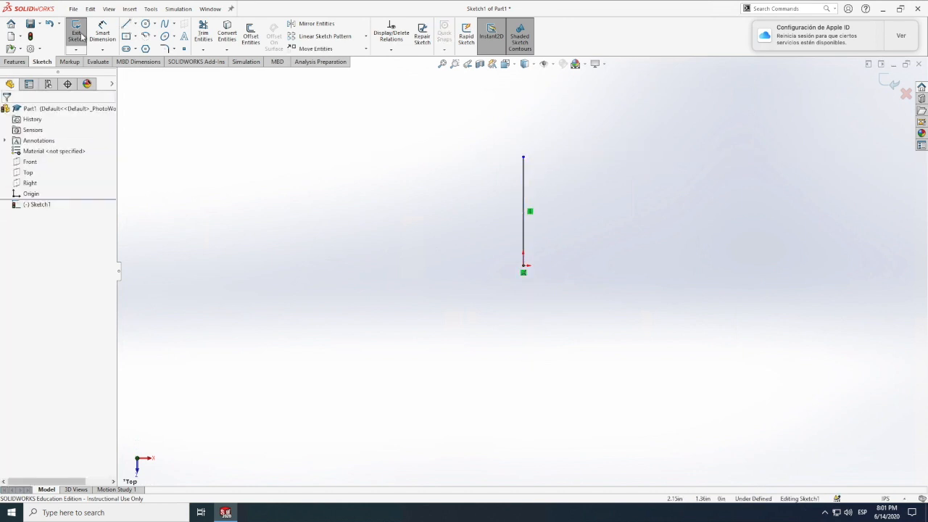
From the vertical line's upper end, sketch a horizontal line, a downward 45° slope, a second horizontal line and a slope back inward.
click(128, 24)
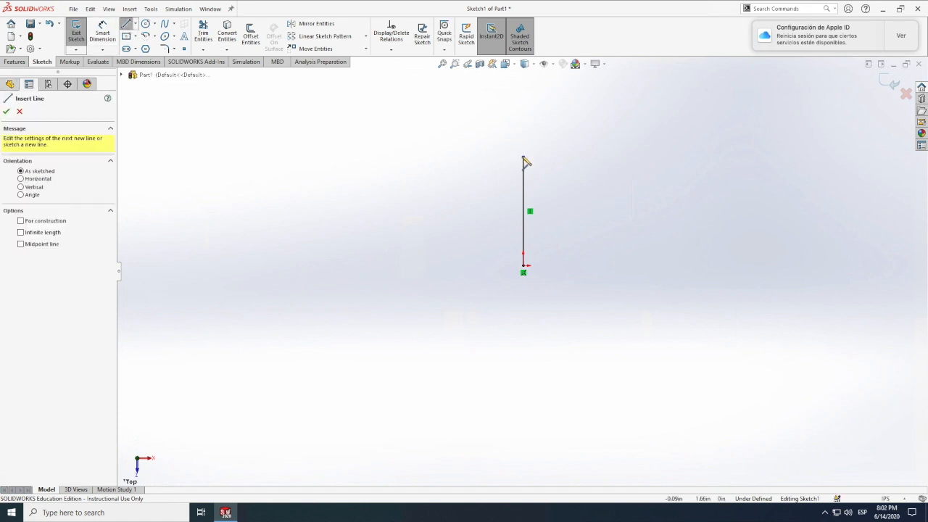
click(523, 156)
click(646, 157)
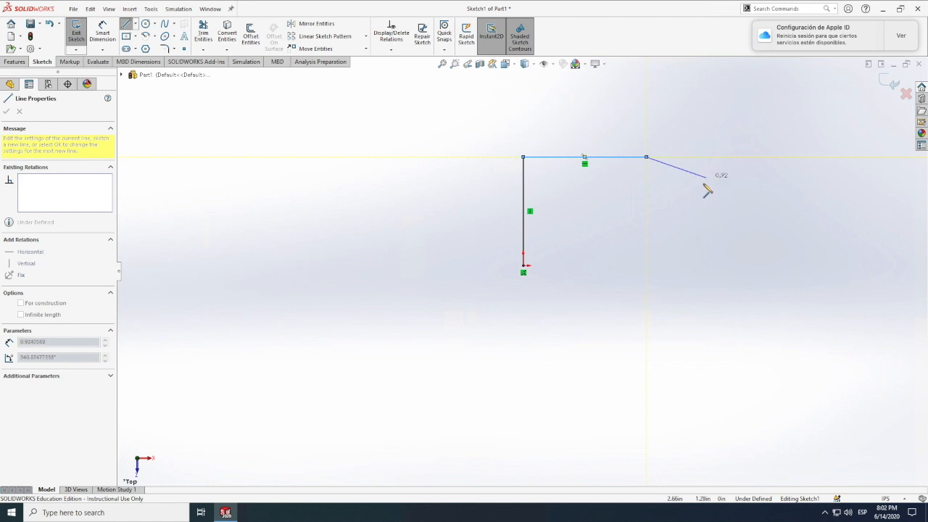
click(692, 202)
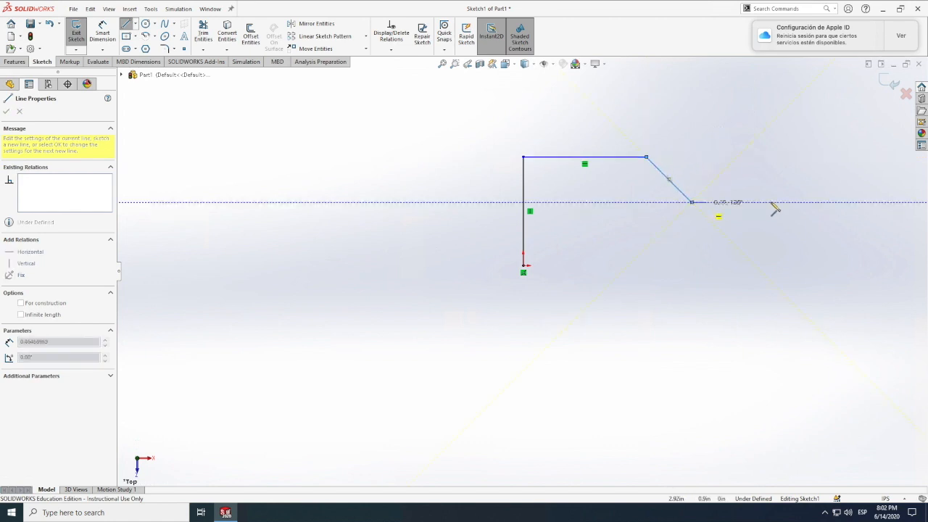
click(771, 203)
click(716, 257)
Close the profile with a short vertical line and a base line about 2.80 in long to the origin, and shift the upper slope outward.
scroll(711, 286, up, 3)
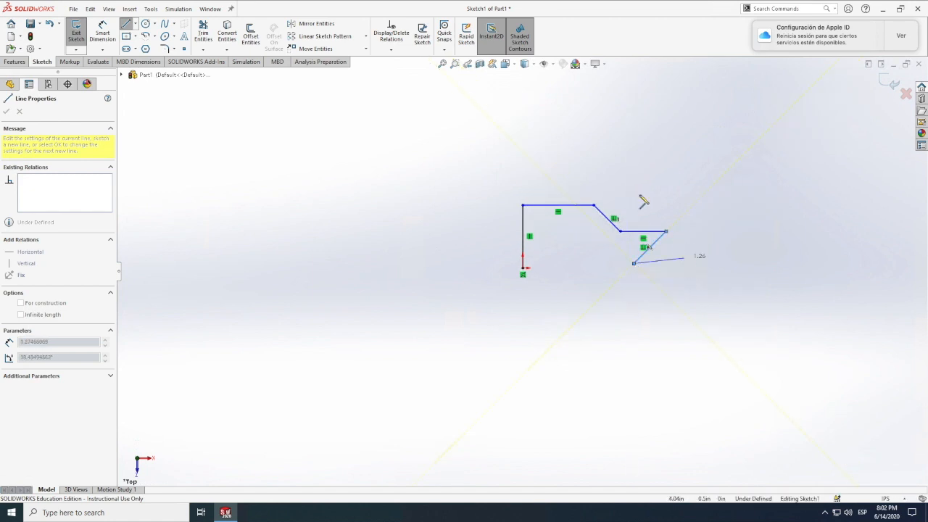
scroll(640, 300, down, 1)
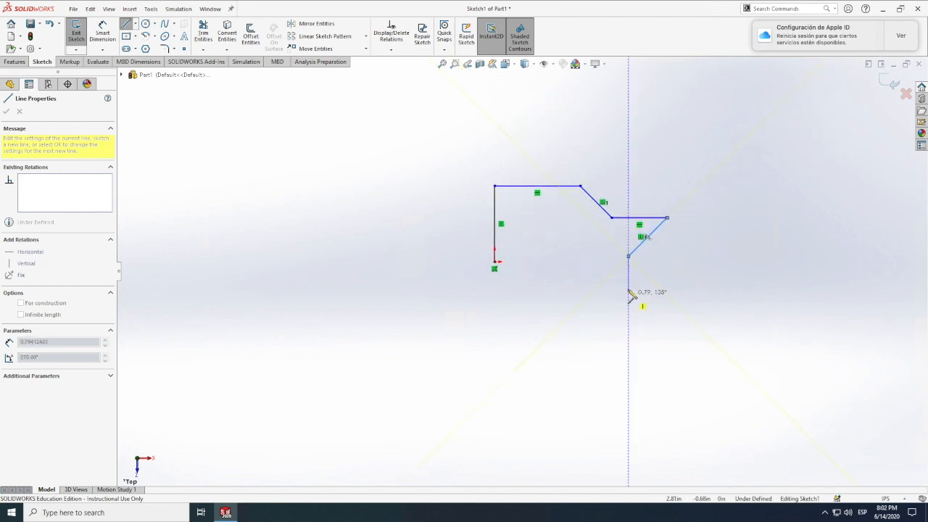
scroll(630, 296, up, 1)
click(645, 296)
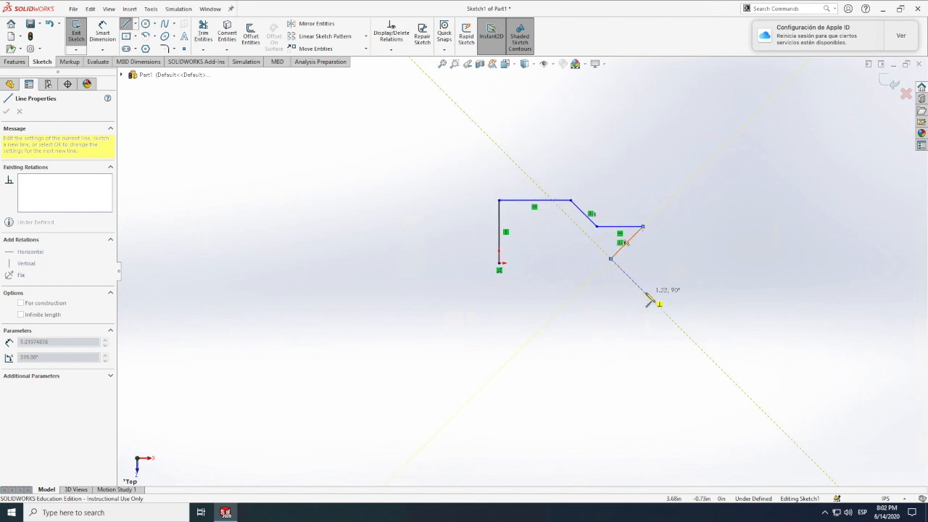
scroll(614, 270, up, 2)
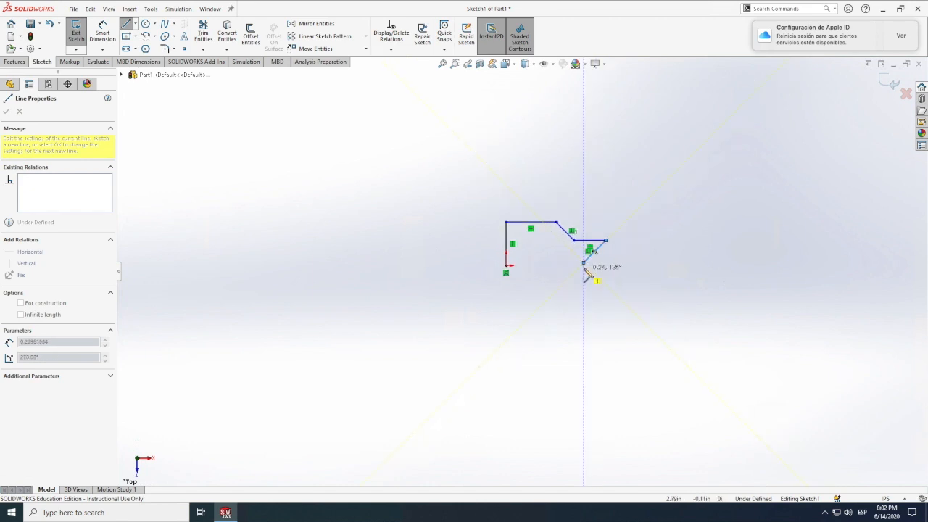
double_click(585, 264)
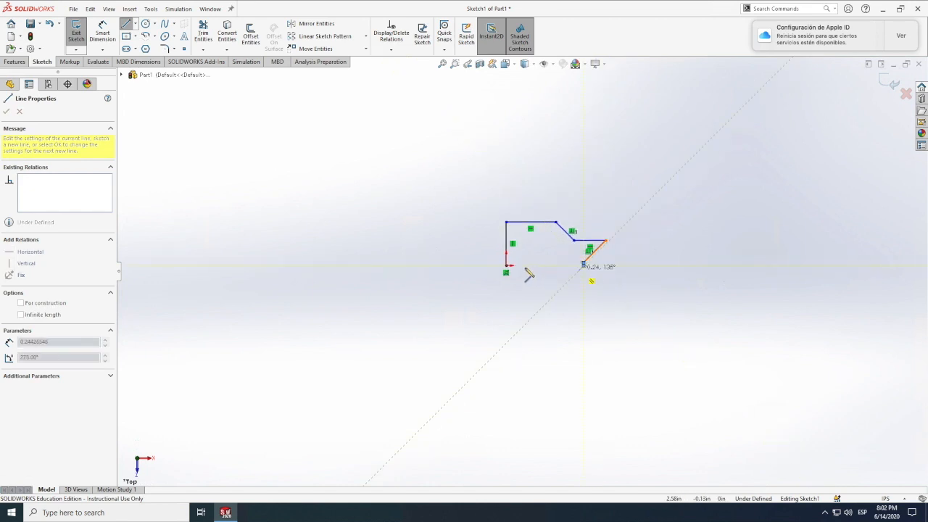
click(506, 265)
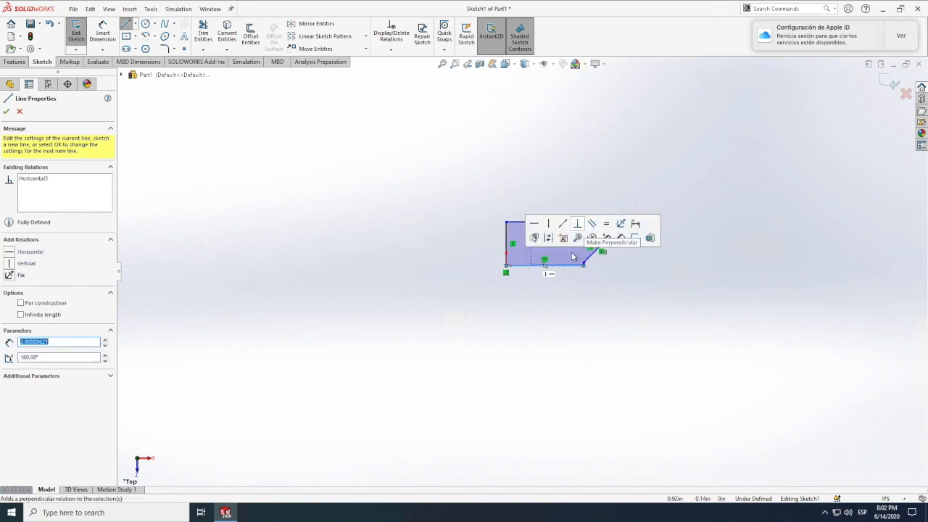
scroll(580, 251, down, 6)
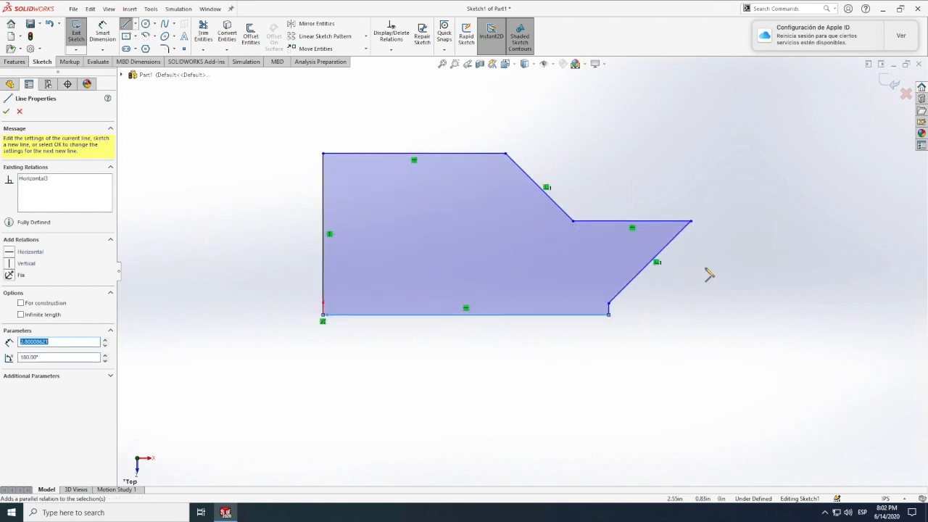
key(Escape)
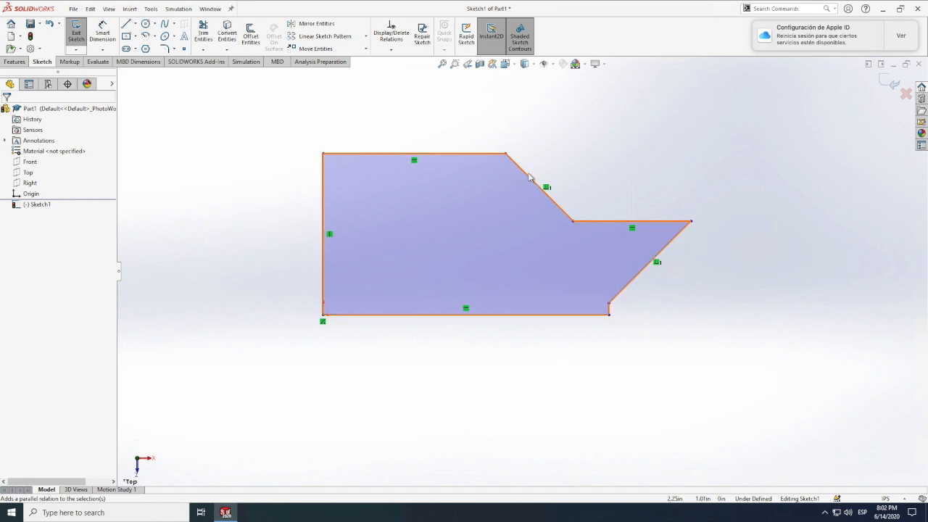
drag(596, 141, 522, 153)
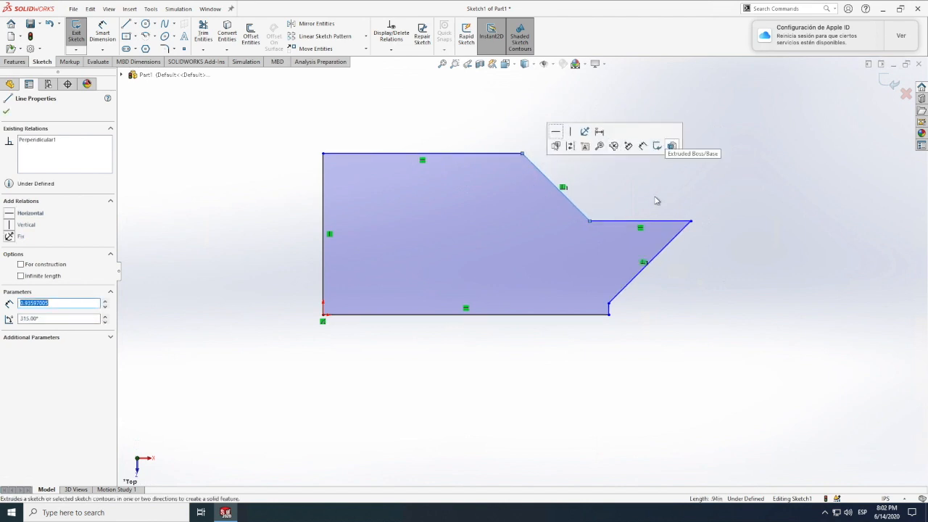
click(658, 203)
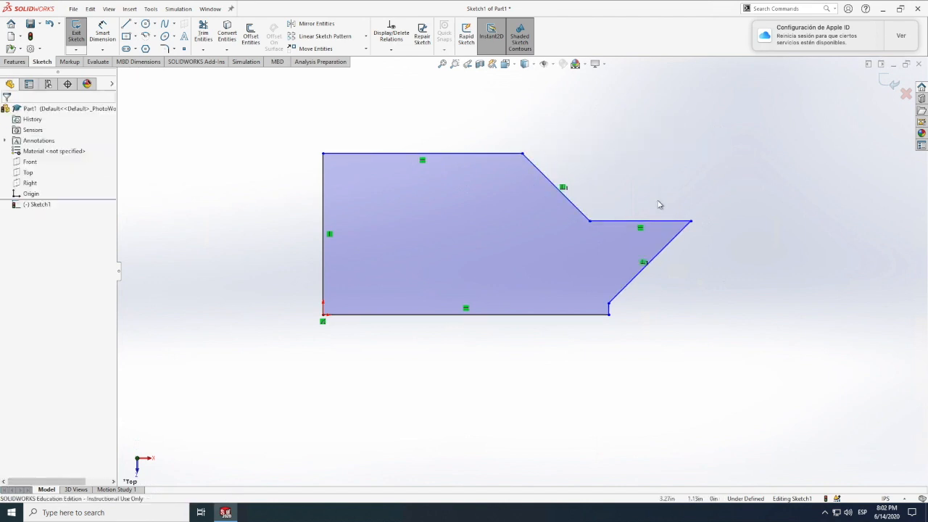
Dimension the profile's left vertical edge to 2 in.
click(104, 42)
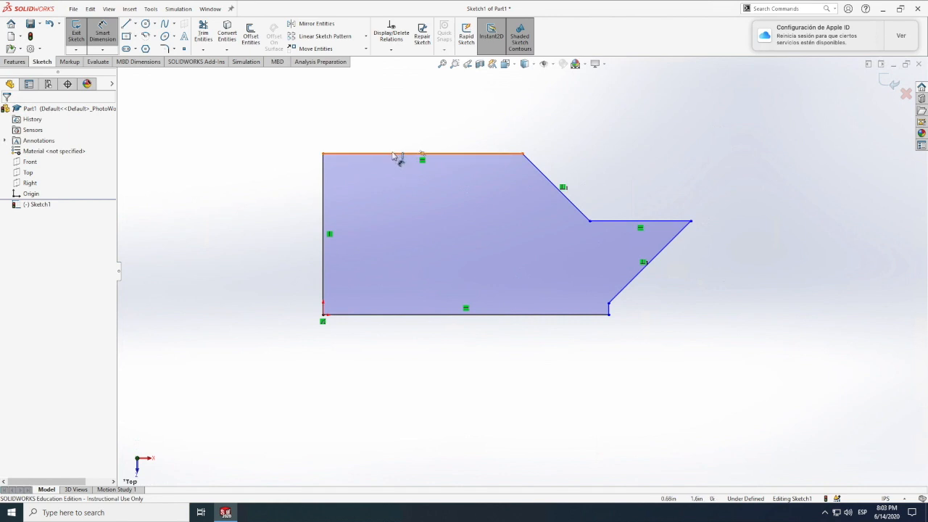
click(324, 281)
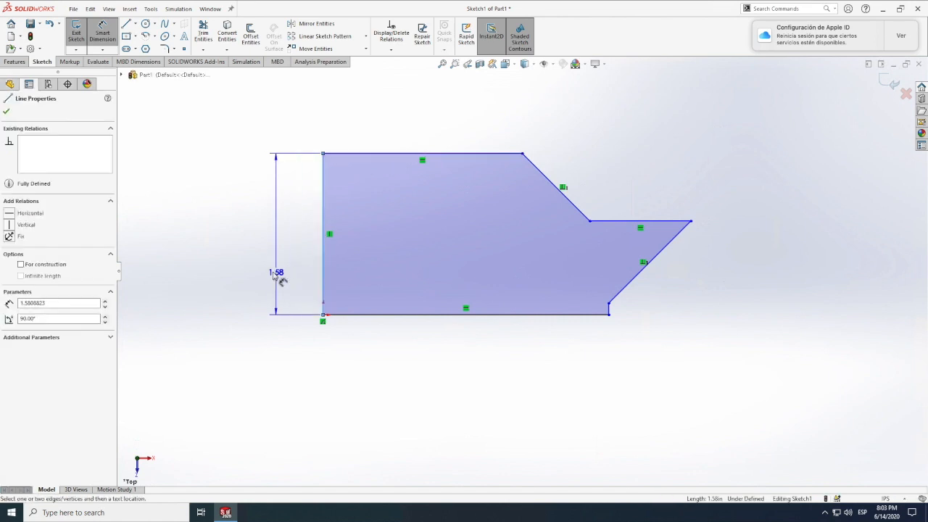
click(278, 275)
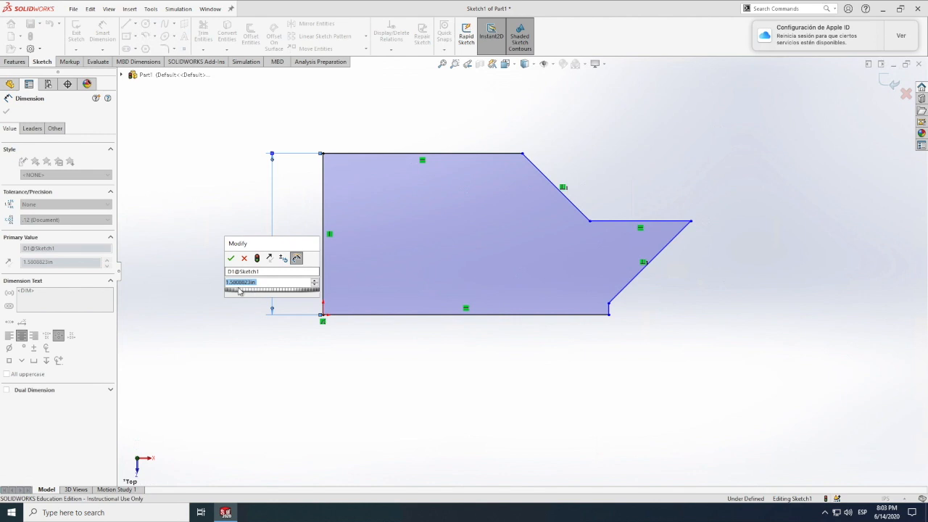
text(2)
key(Return)
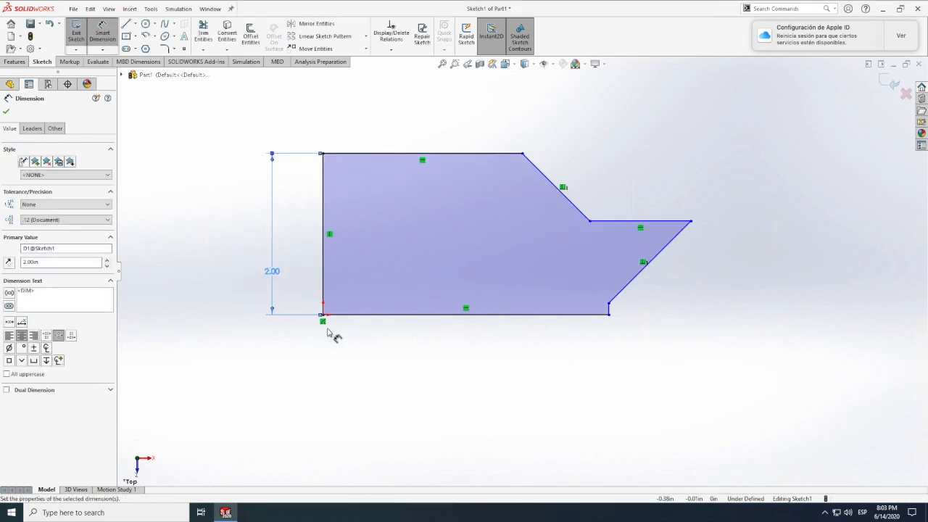
Dimension the profile's base line to 3.00 in.
click(367, 317)
click(374, 372)
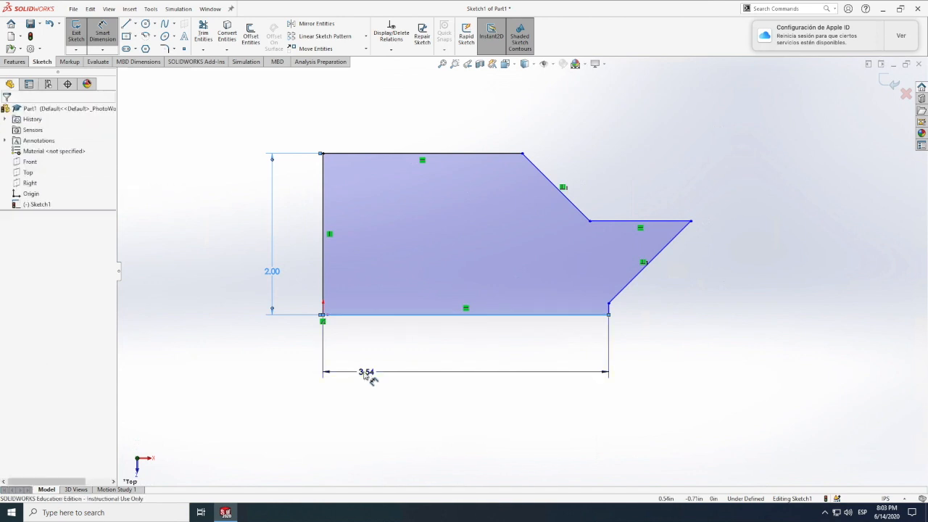
text(3.00in)
key(Return)
Dimension the angle between the base line and the short sloped line at its outer end to 150°.
scroll(362, 394, down, 2)
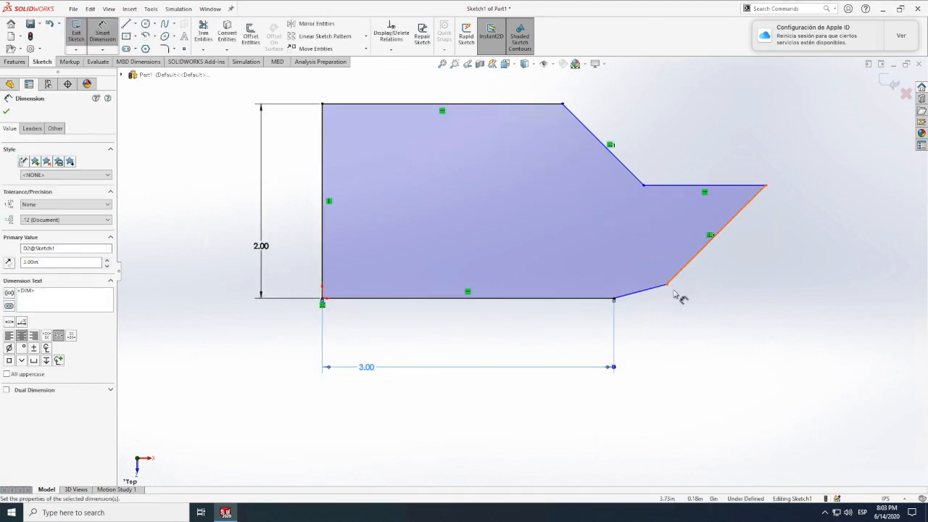
click(615, 297)
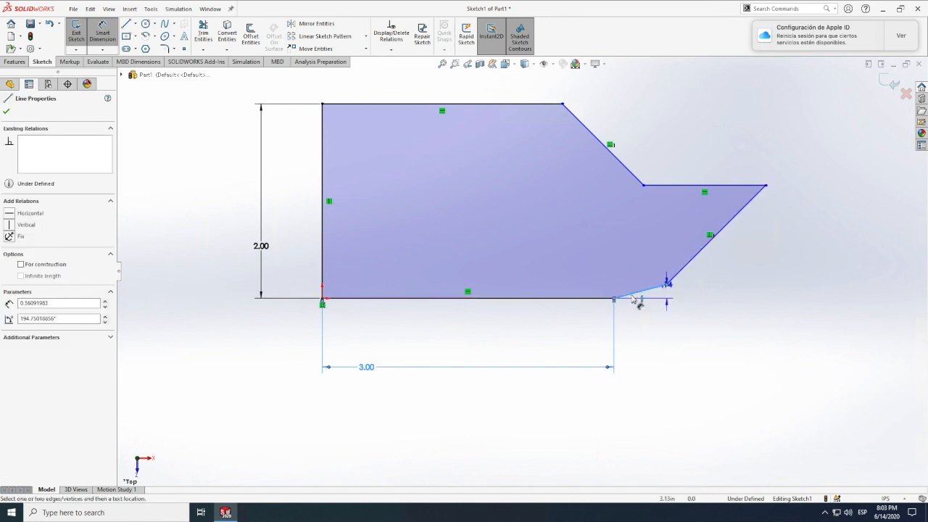
click(604, 300)
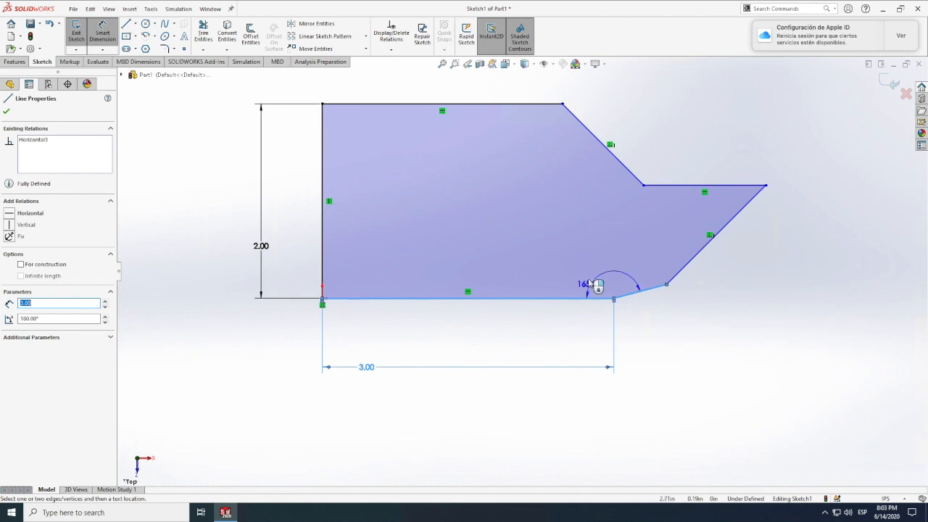
click(600, 283)
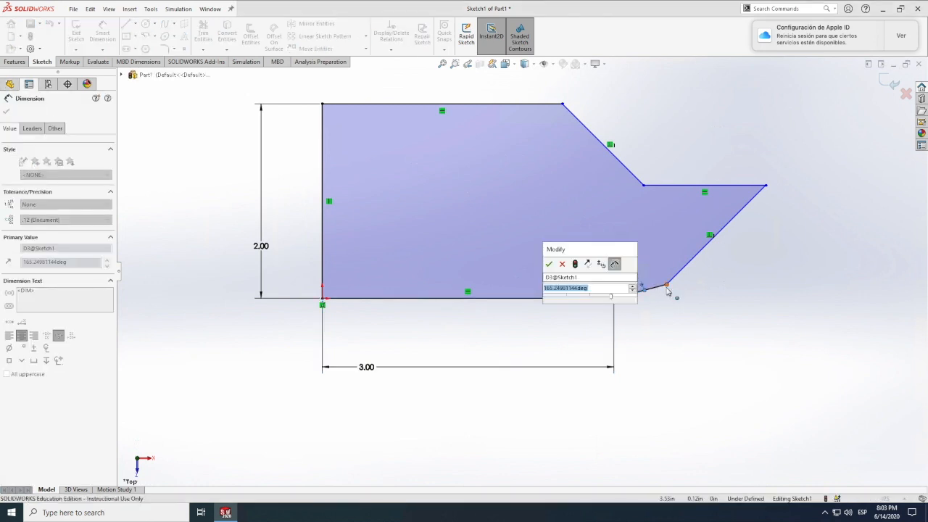
scroll(668, 292, down, 5)
scroll(668, 292, down, 2)
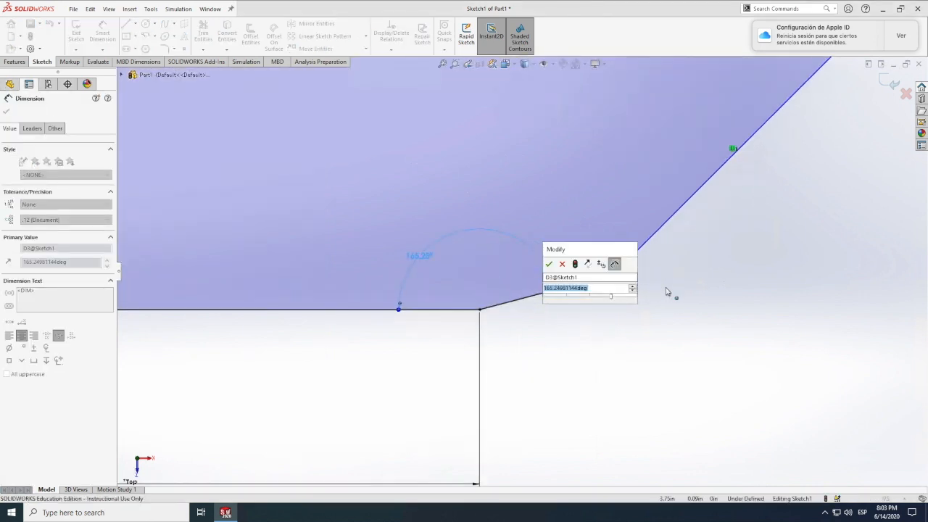
text(150)
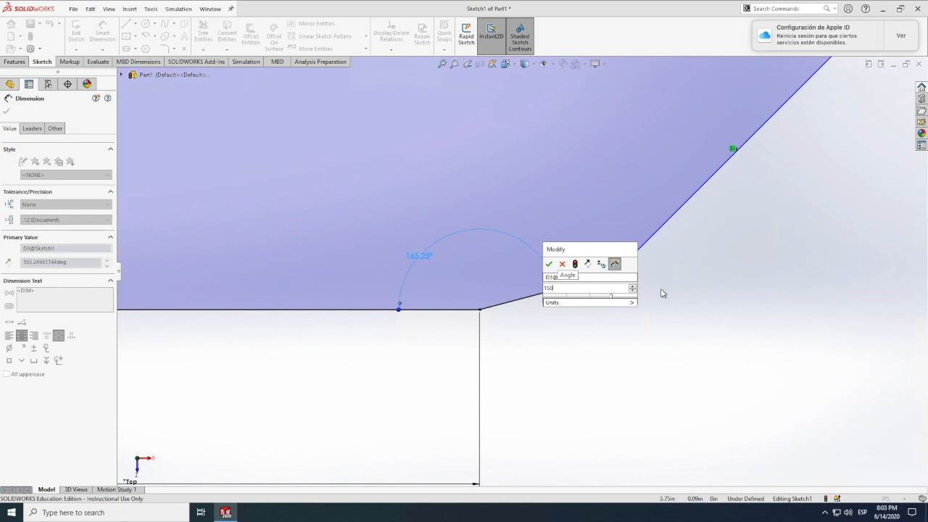
key(Return)
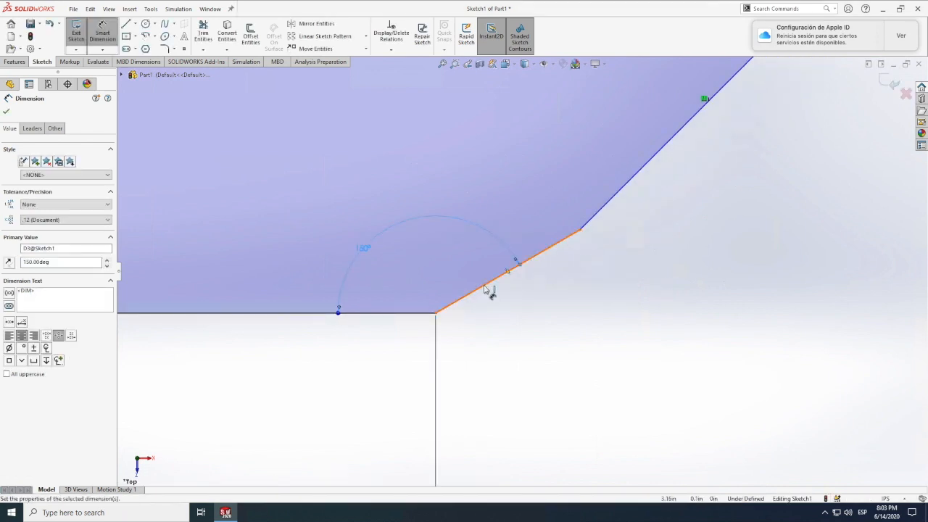
Dimension the length of the short sloped line next to the base line to 0.50 in.
click(485, 288)
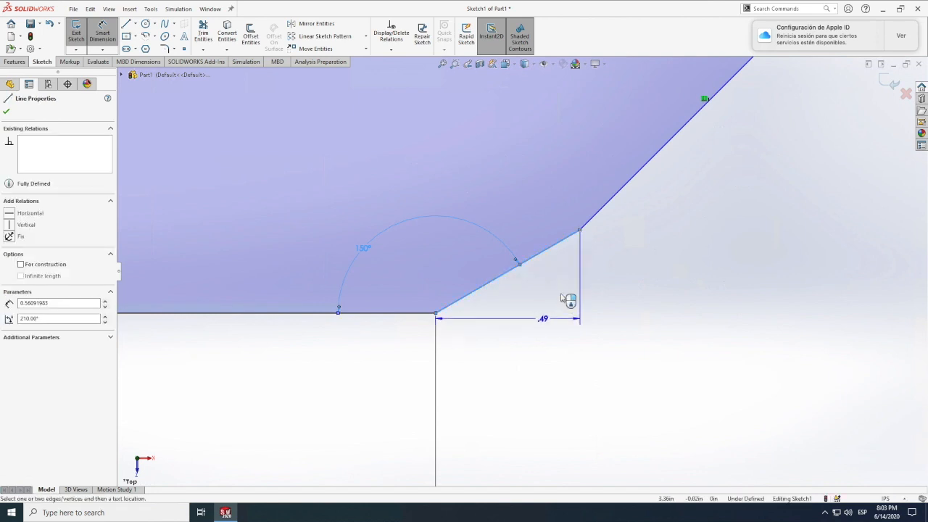
click(582, 313)
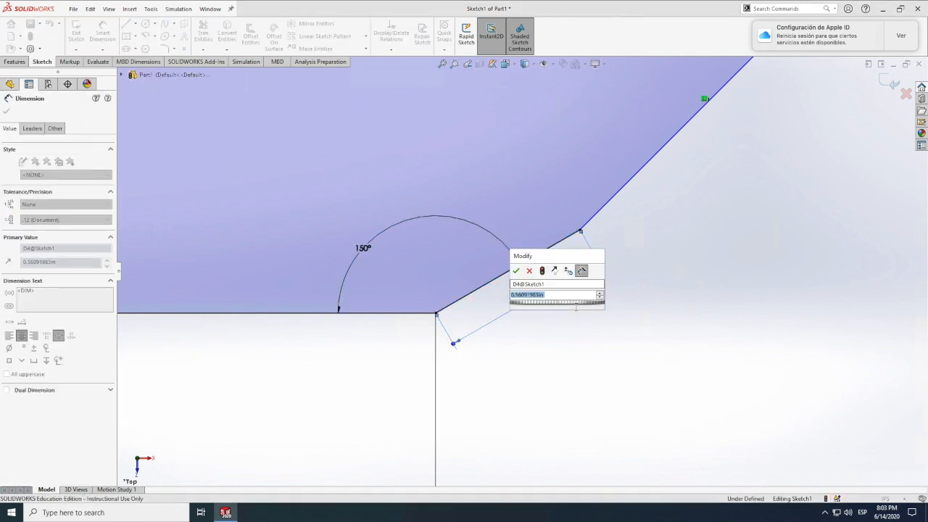
text(.5)
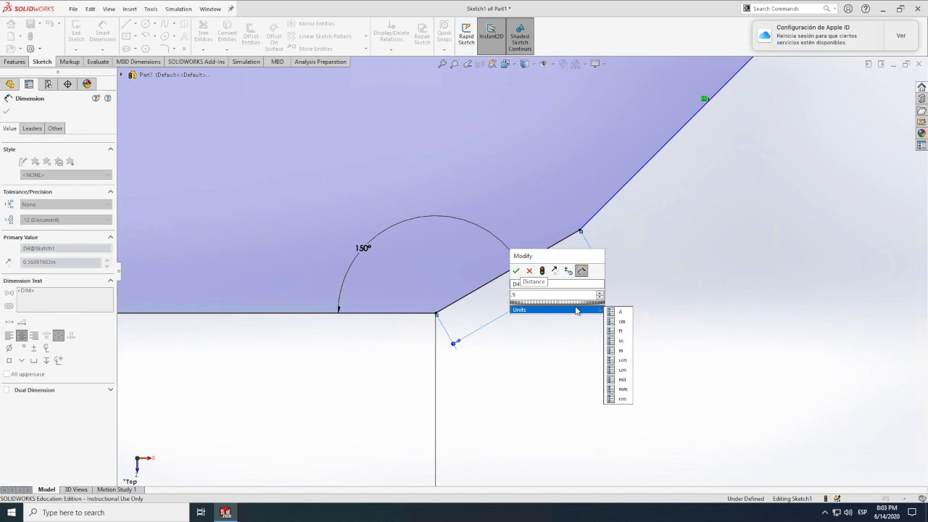
key(Return)
scroll(561, 335, down, 5)
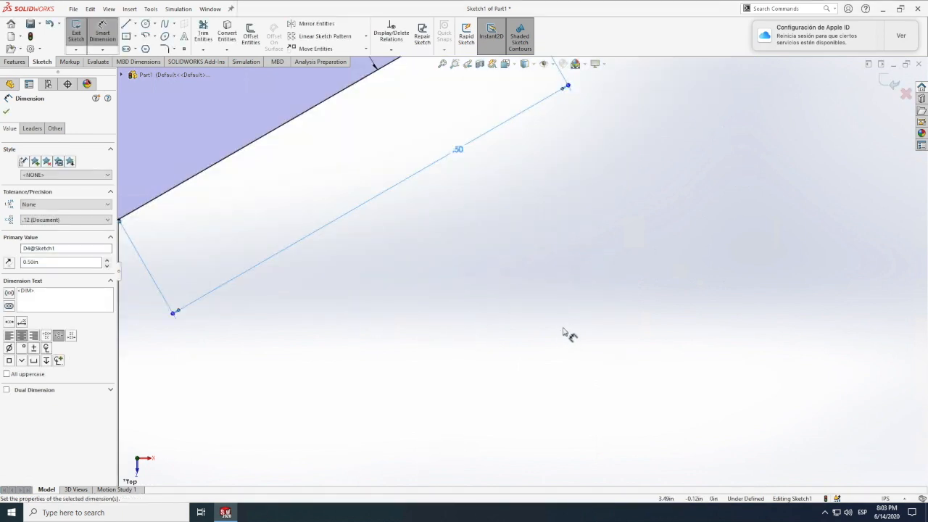
scroll(564, 333, up, 3)
scroll(564, 334, up, 3)
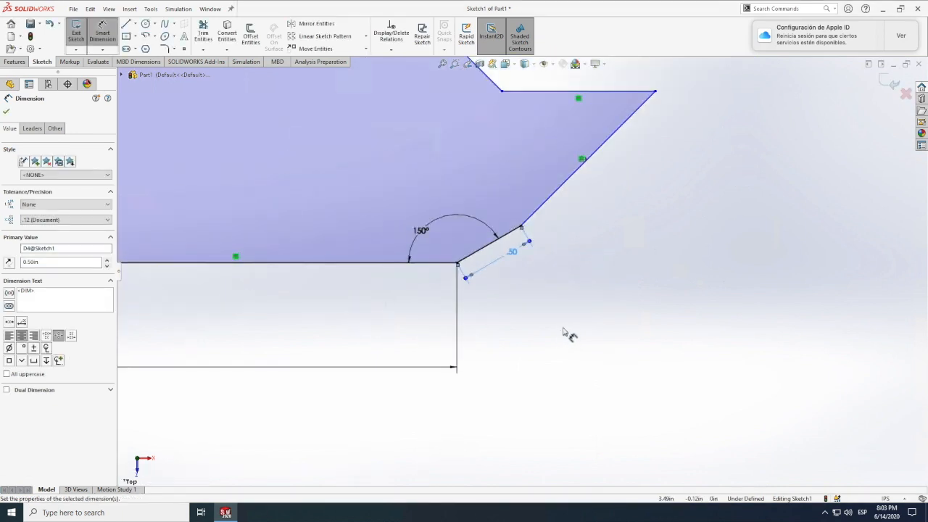
Dimension the angle between the short sloped line and the long slope above it, keeping the drawn value.
mouse_move(522, 227)
mouse_down()
mouse_move(555, 209)
mouse_move(544, 225)
mouse_up()
click(541, 219)
click(516, 213)
click(516, 237)
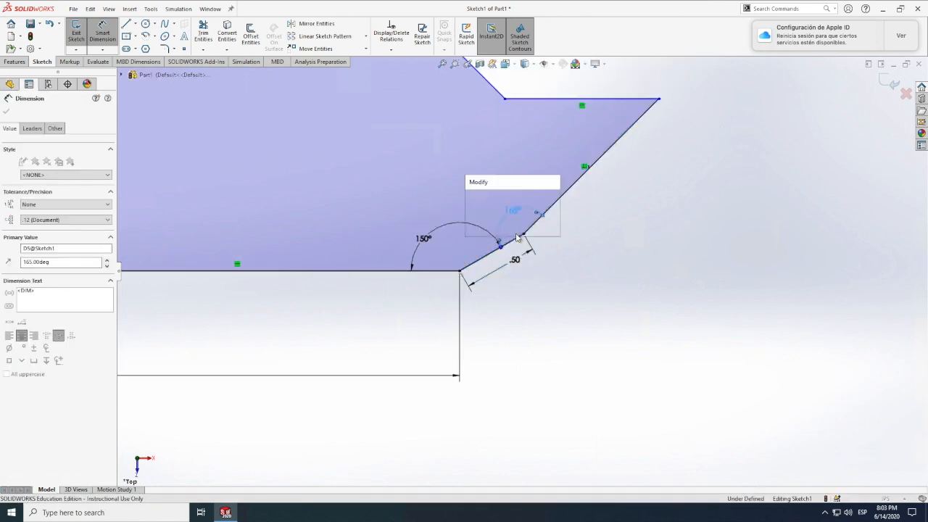
click(472, 198)
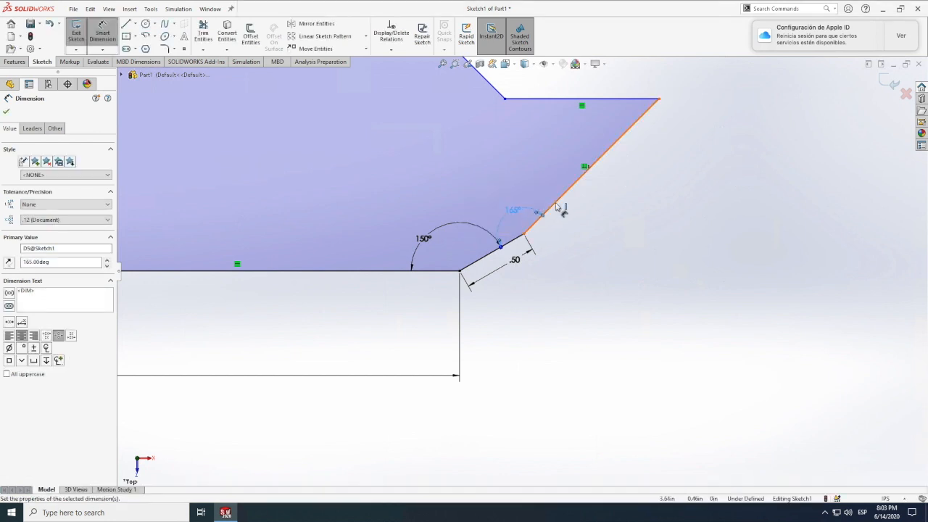
Dimension the lengths of the long lower slope and the short horizontal line above it, keeping their drawn values.
click(558, 209)
click(636, 239)
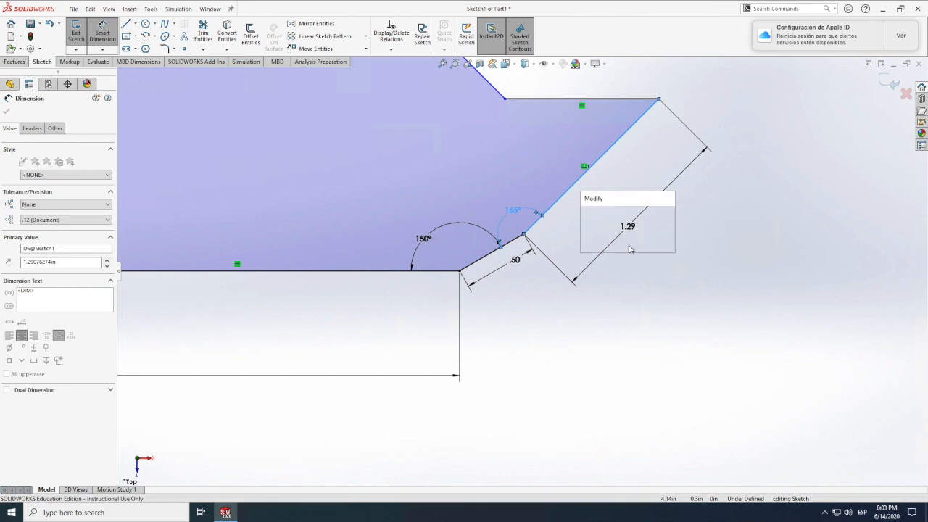
click(589, 215)
click(533, 101)
click(530, 132)
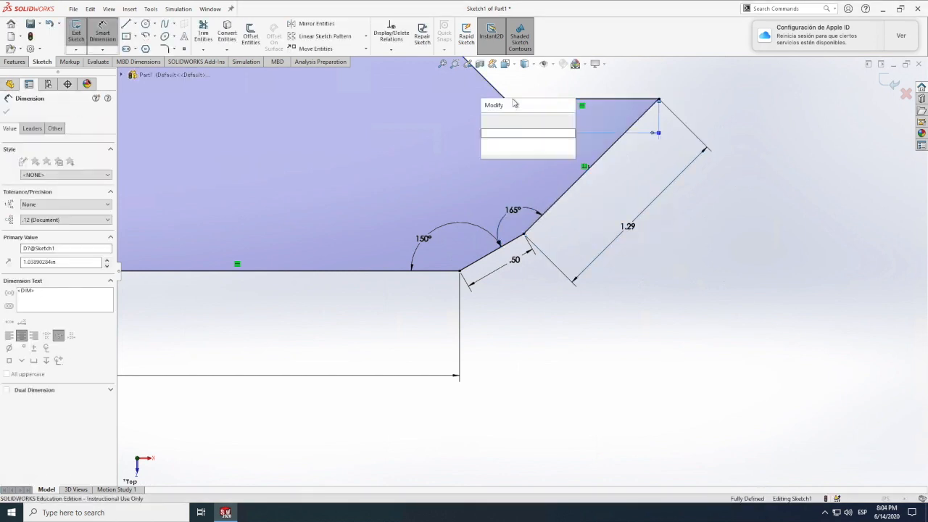
key(Return)
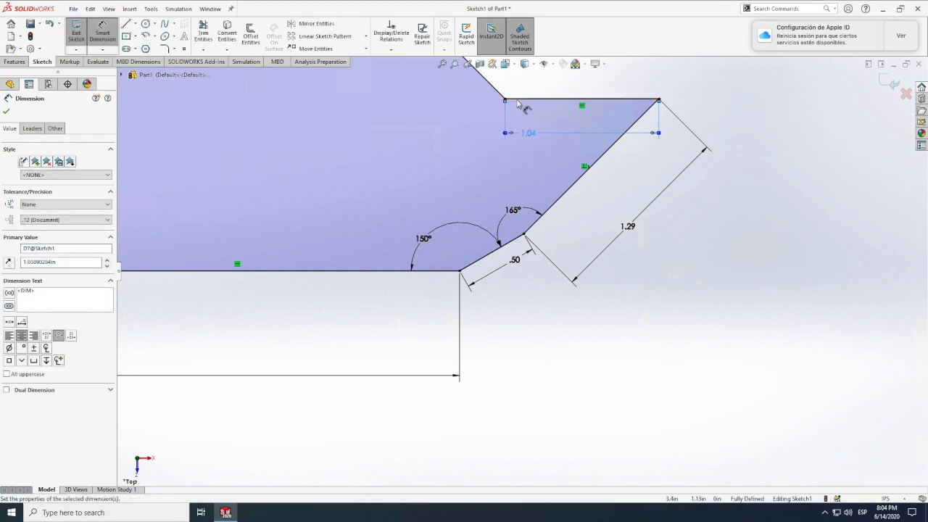
Try to add an angle dimension between the short horizontal line and the upper 45° slope.
click(510, 99)
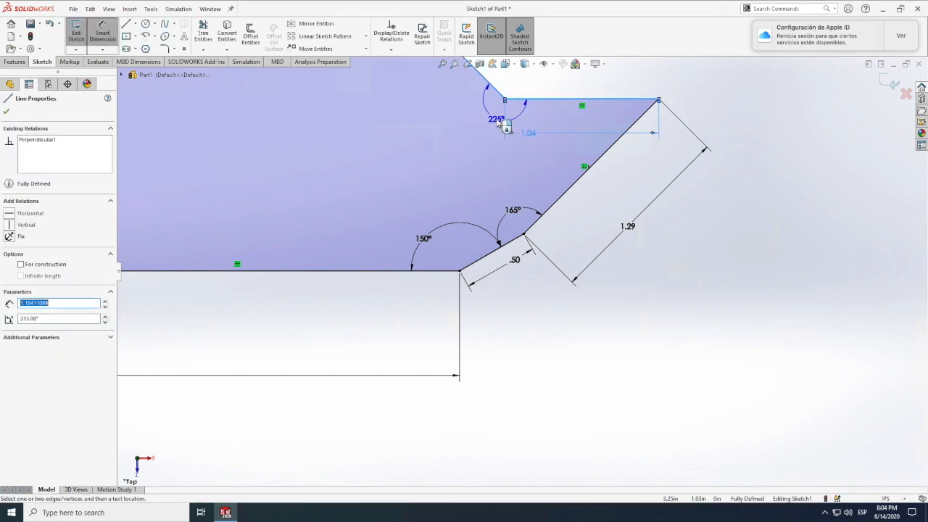
click(499, 124)
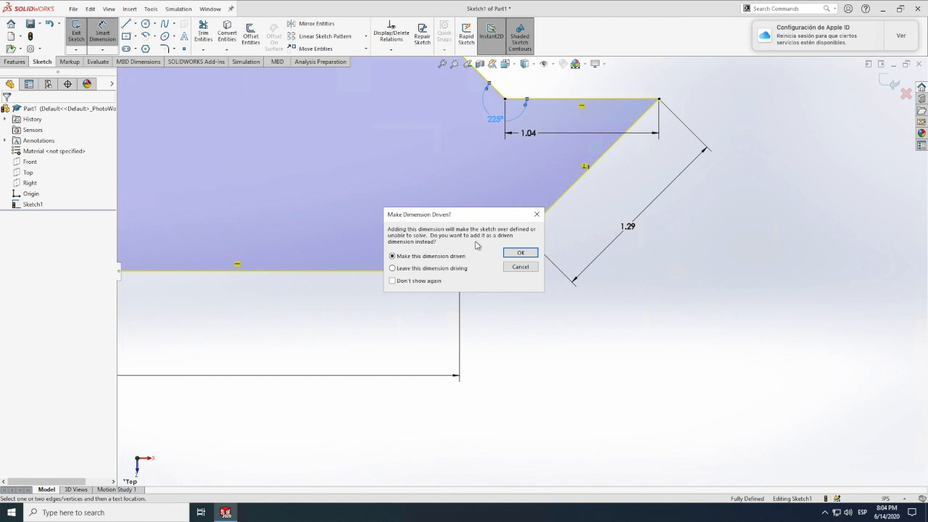
click(519, 267)
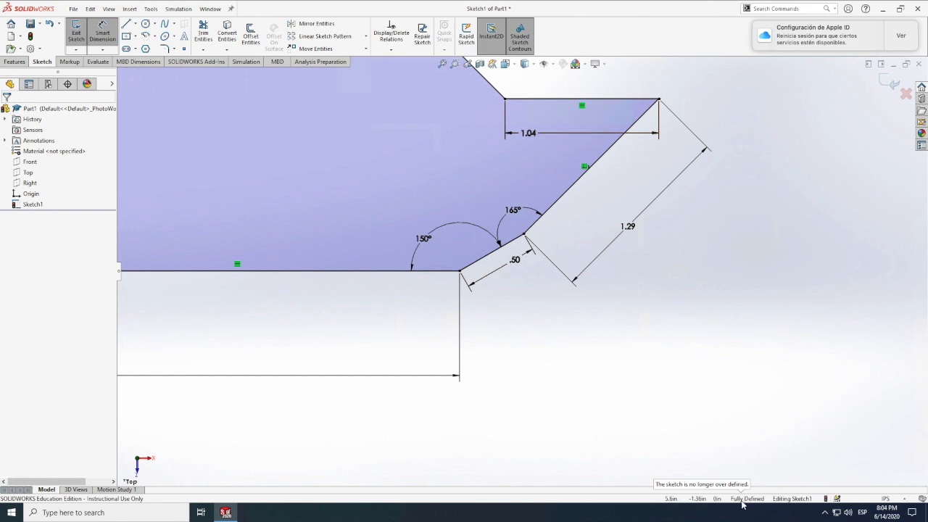
Select the entire dimensioned profile and delete it, clearing the sketch.
scroll(638, 367, up, 1)
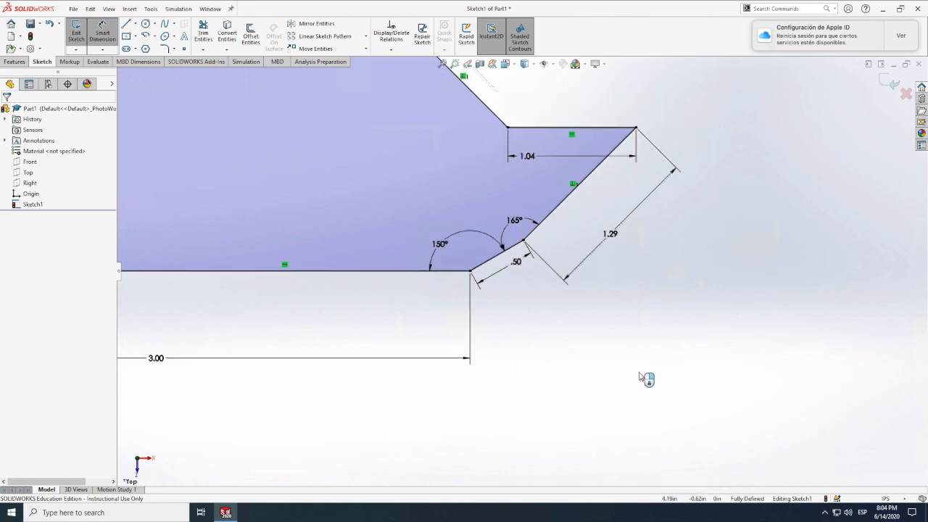
scroll(641, 372, up, 4)
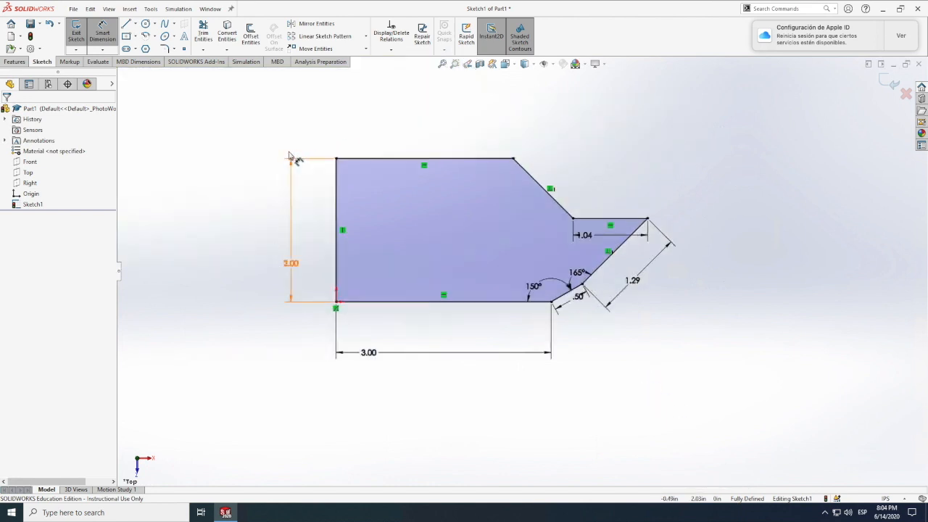
scroll(290, 151, down, 5)
scroll(355, 211, up, 7)
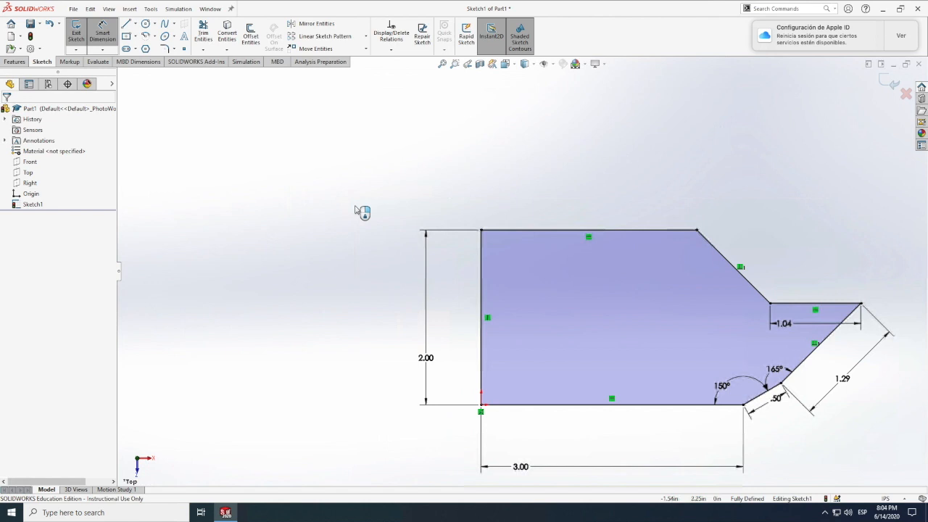
scroll(689, 301, down, 3)
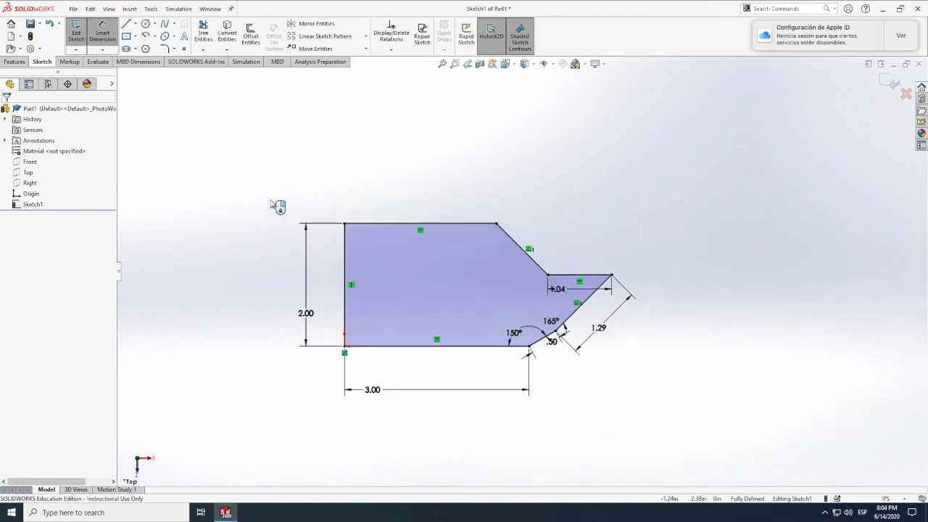
key(Escape)
scroll(271, 201, down, 4)
scroll(348, 266, up, 1)
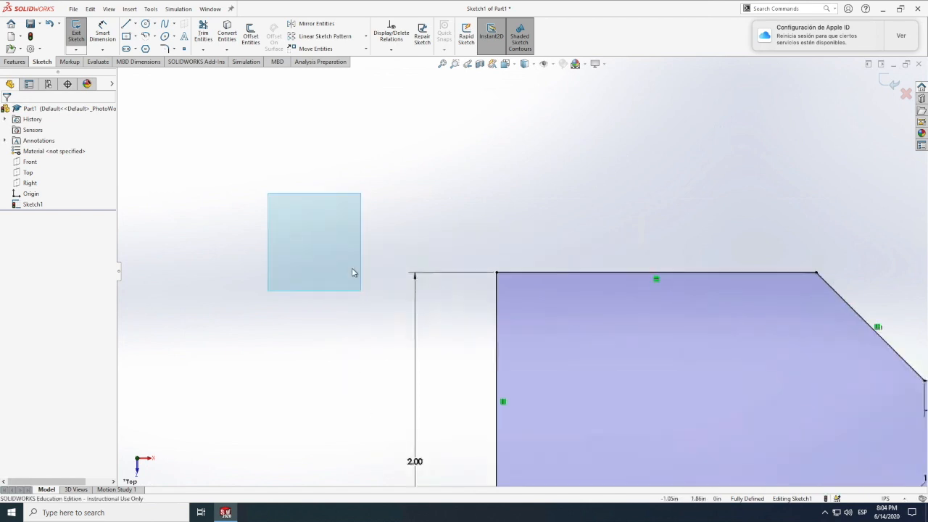
scroll(347, 269, up, 3)
drag(405, 208, 755, 411)
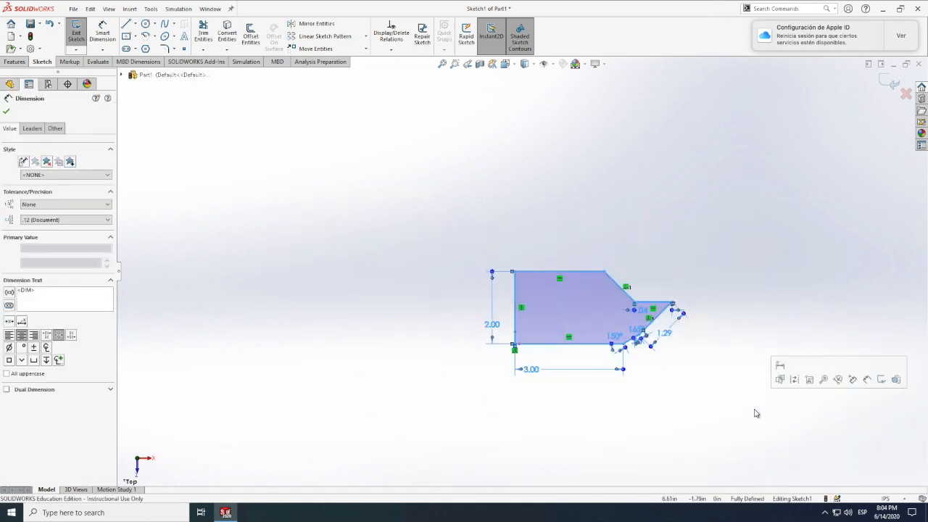
key(Delete)
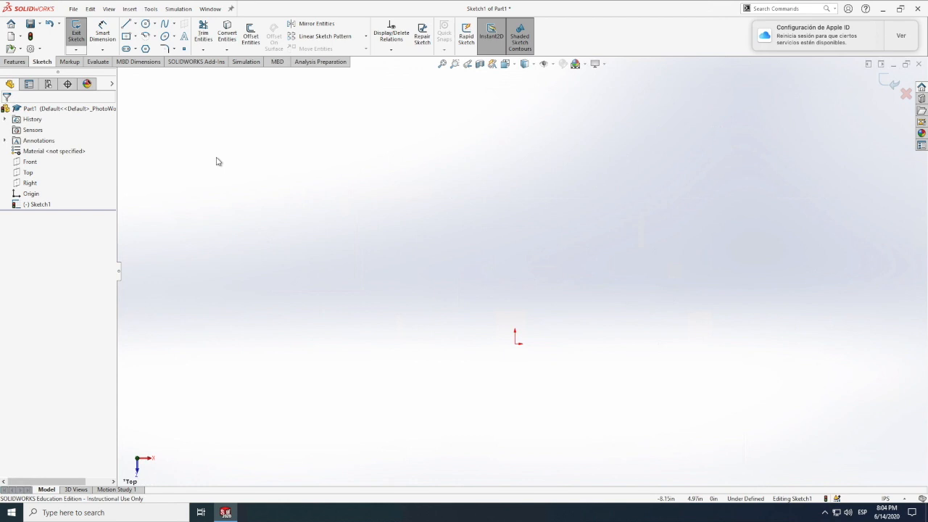
scroll(773, 446, up, 1)
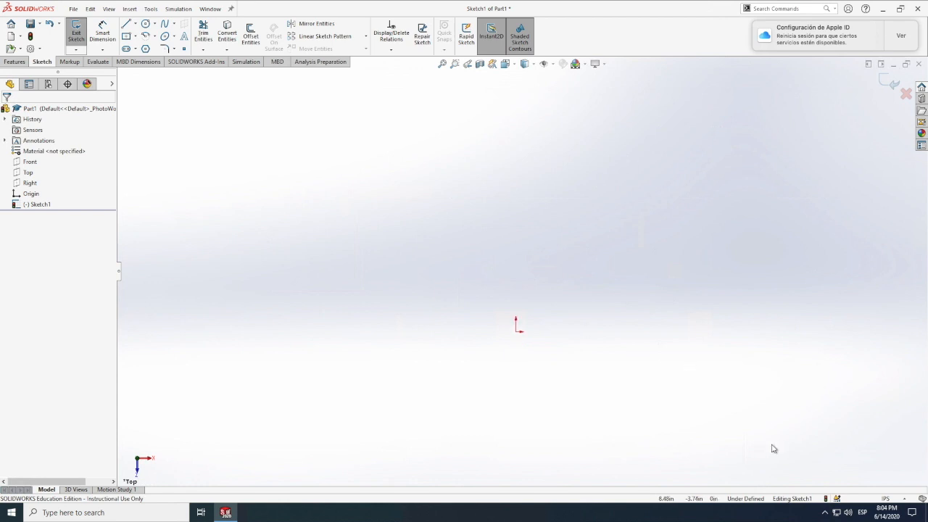
click(883, 500)
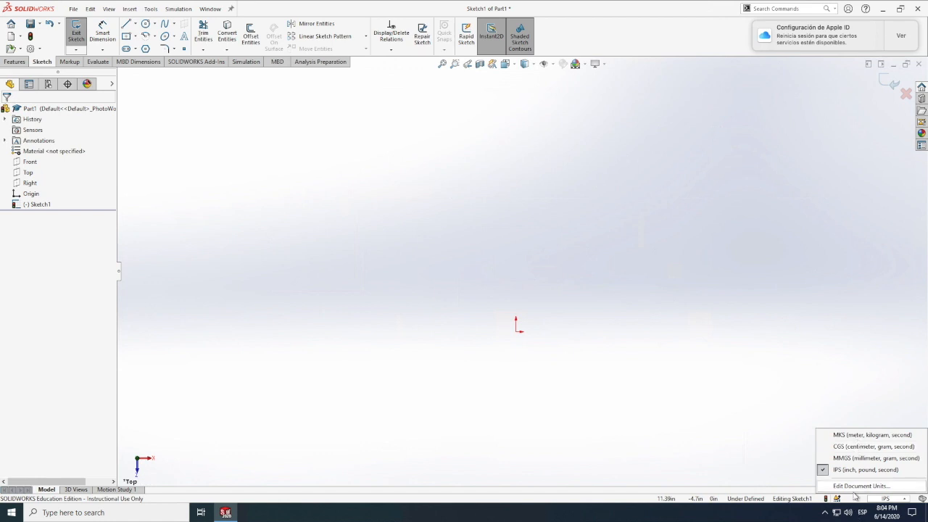
click(661, 368)
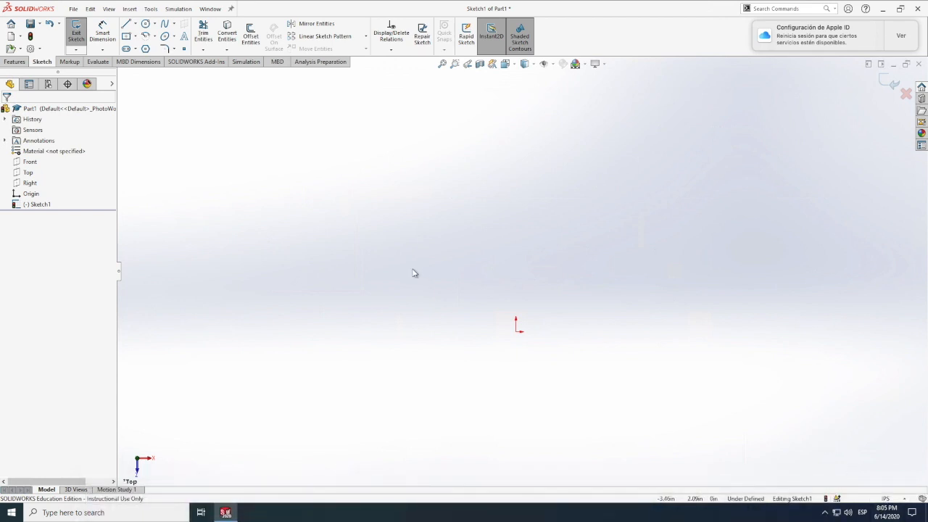
Sketch a horizontal midpoint line centred on the origin.
click(136, 24)
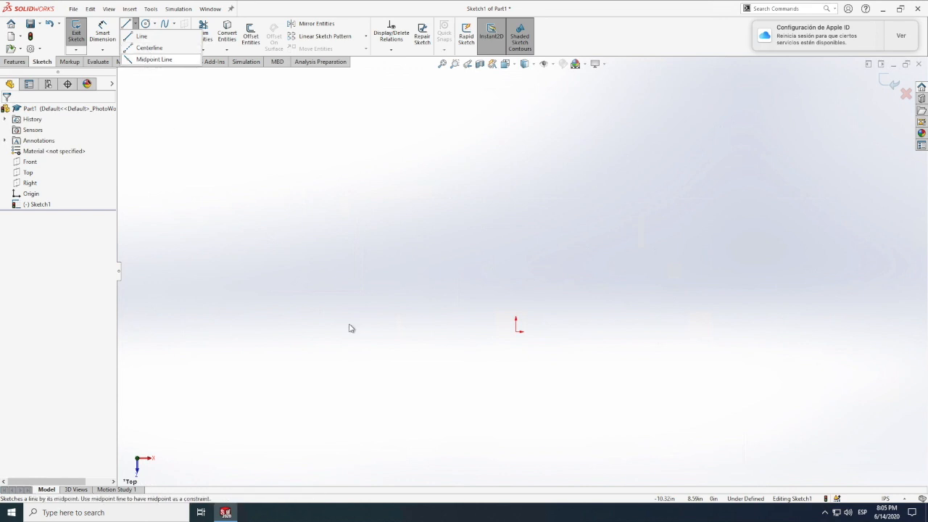
click(517, 332)
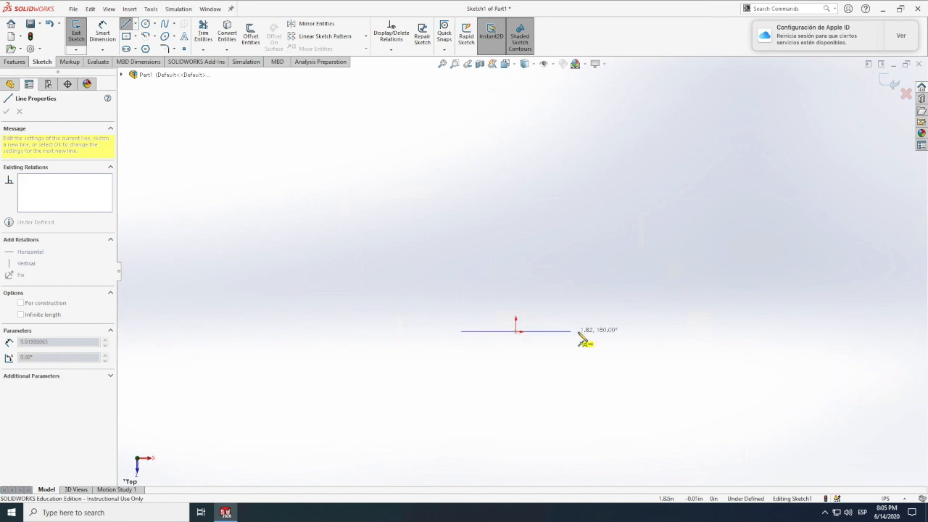
click(578, 332)
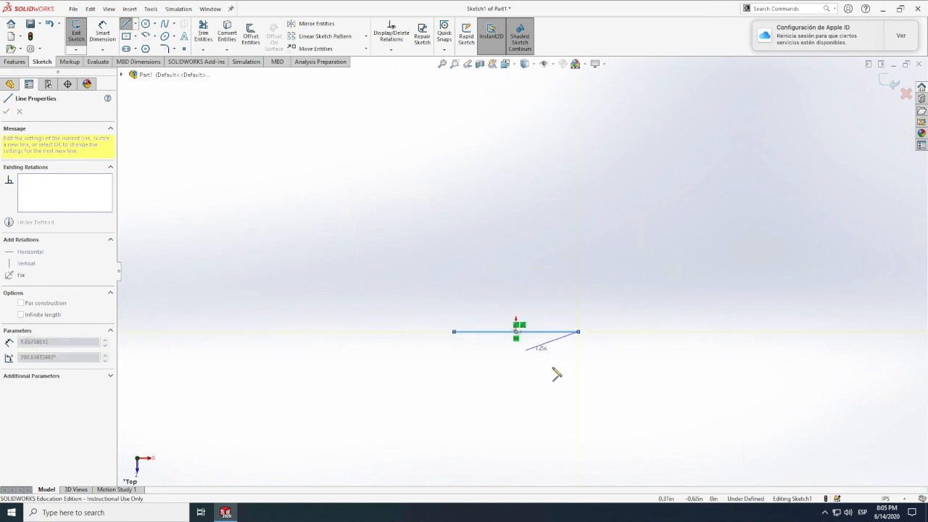
key(Escape)
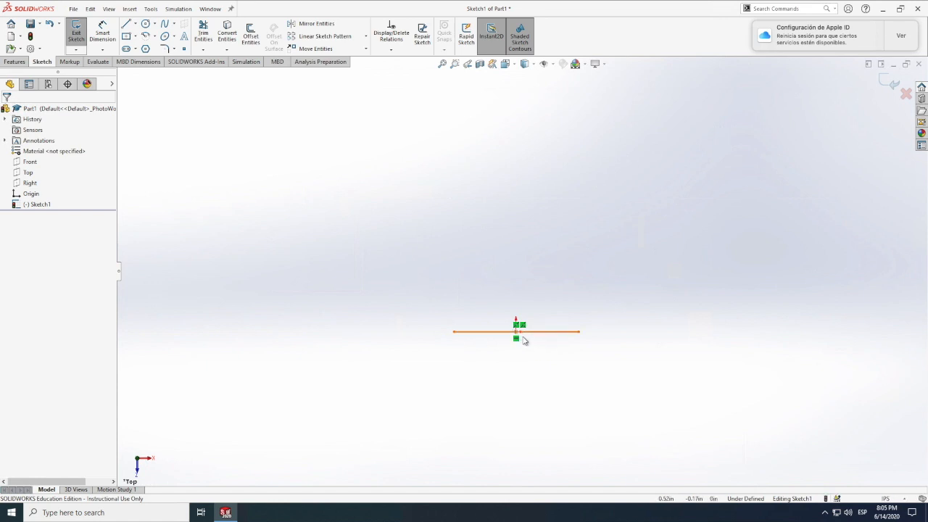
Dimension the length of the horizontal midpoint line below it, keeping its drawn value.
click(101, 32)
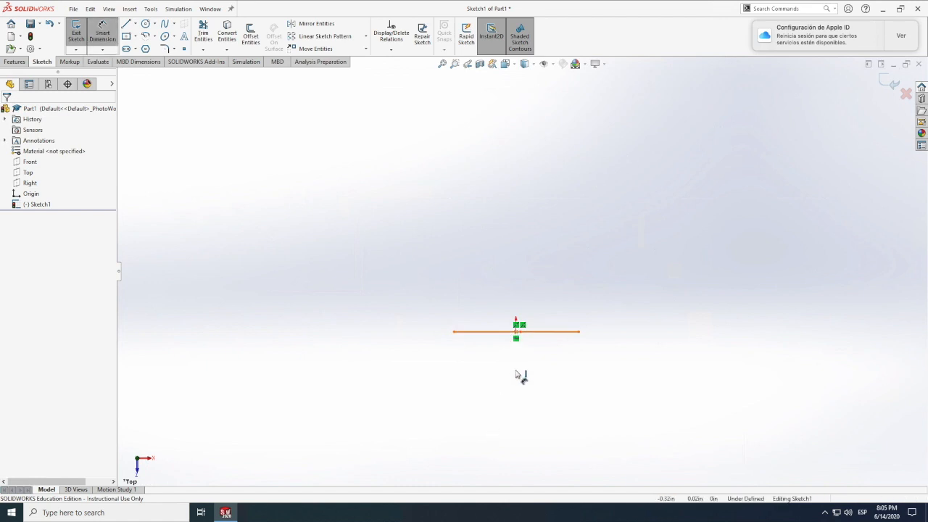
click(518, 331)
click(521, 373)
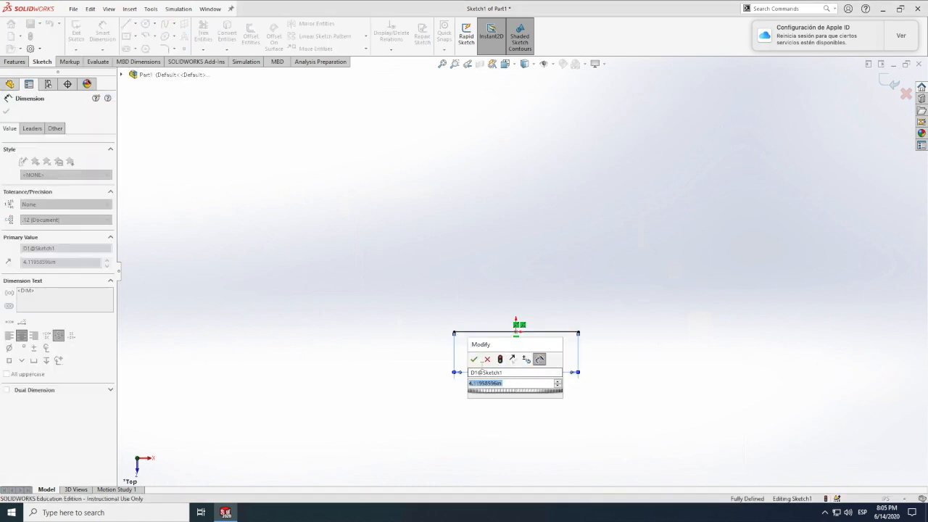
click(474, 359)
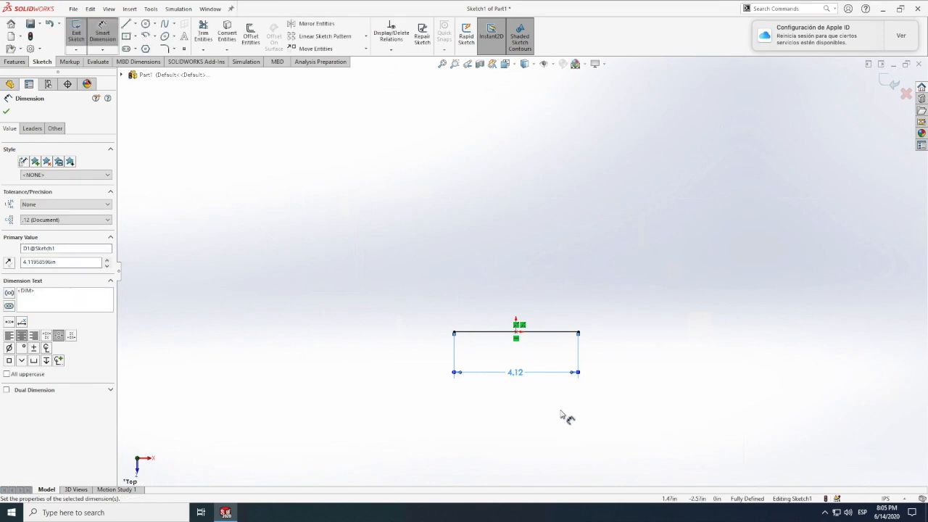
key(Escape)
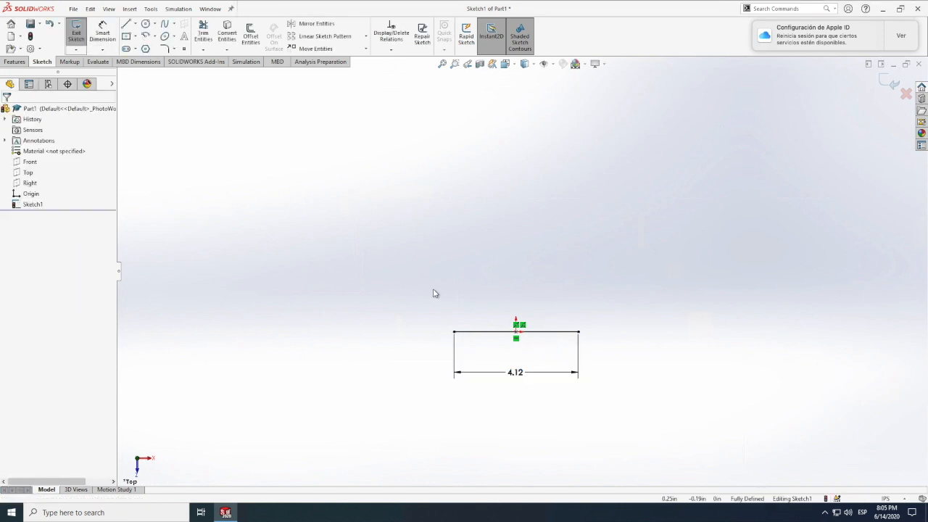
Select the midpoint line together with its dimension and delete them from the sketch.
drag(424, 280, 697, 435)
key(Delete)
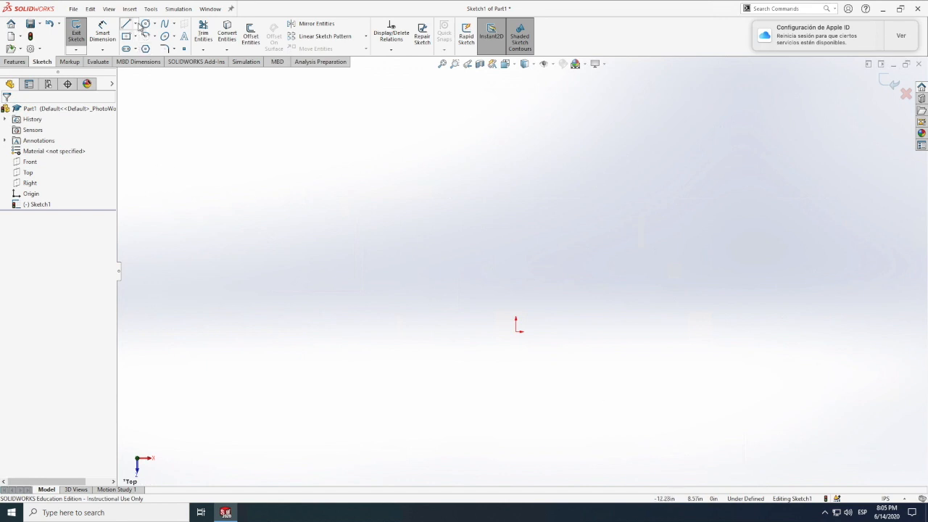
Sketch a closed five-sided centerline profile starting at the origin, about 2.95 in wide and 5.78 in tall, with a sloped line closing back to the origin.
click(137, 24)
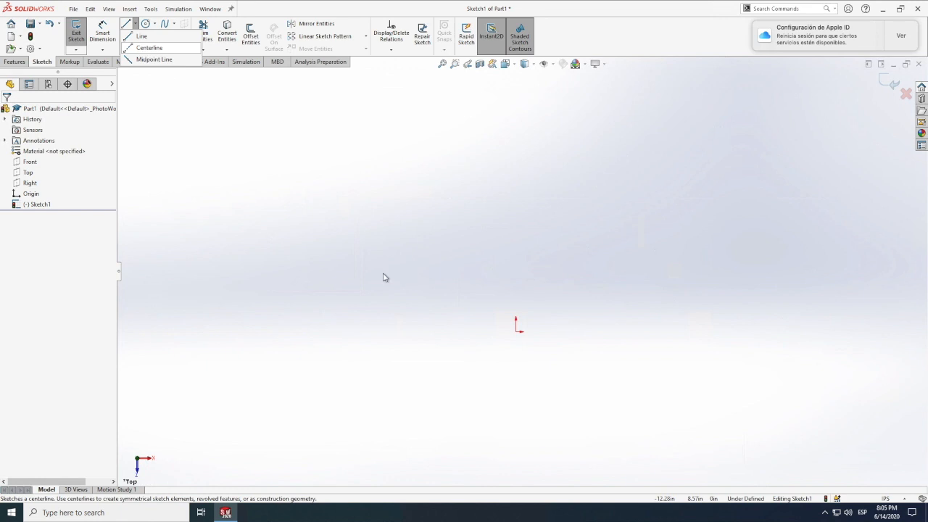
click(150, 47)
click(516, 331)
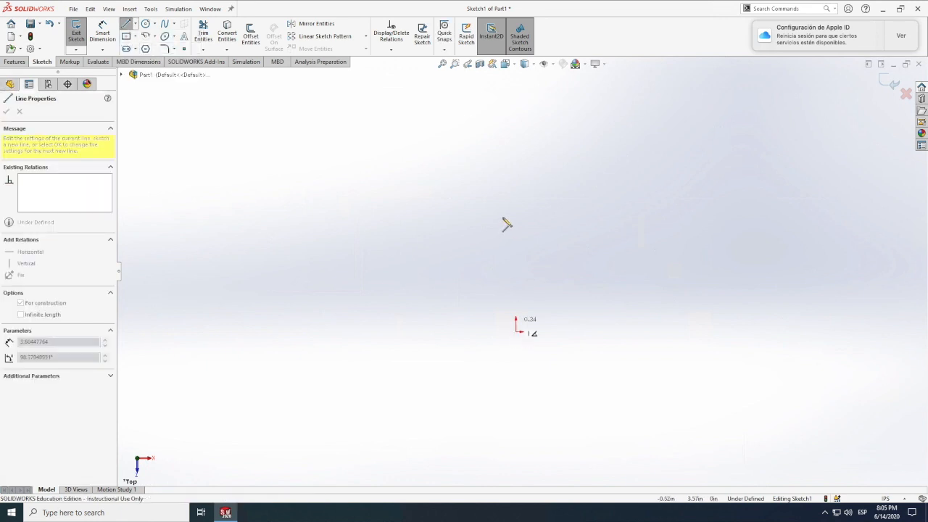
click(516, 216)
click(427, 216)
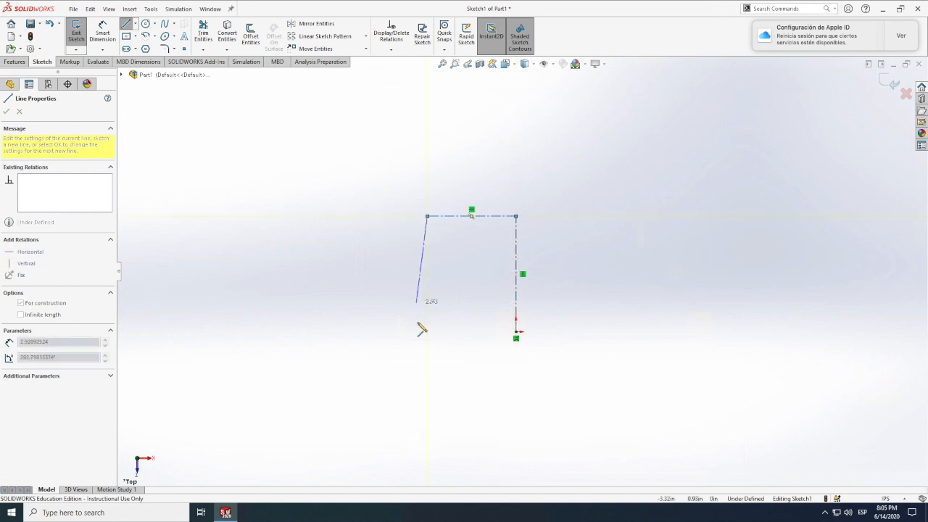
click(428, 391)
click(475, 391)
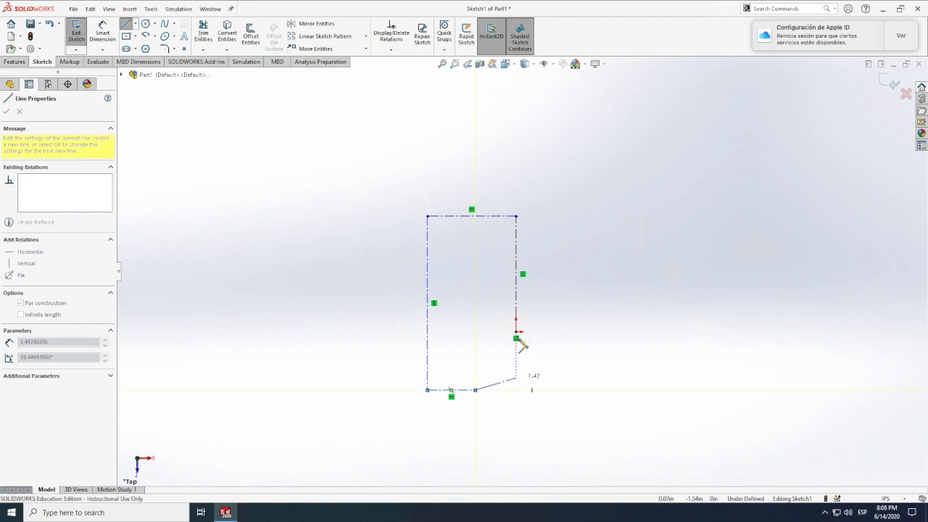
click(516, 338)
key(Escape)
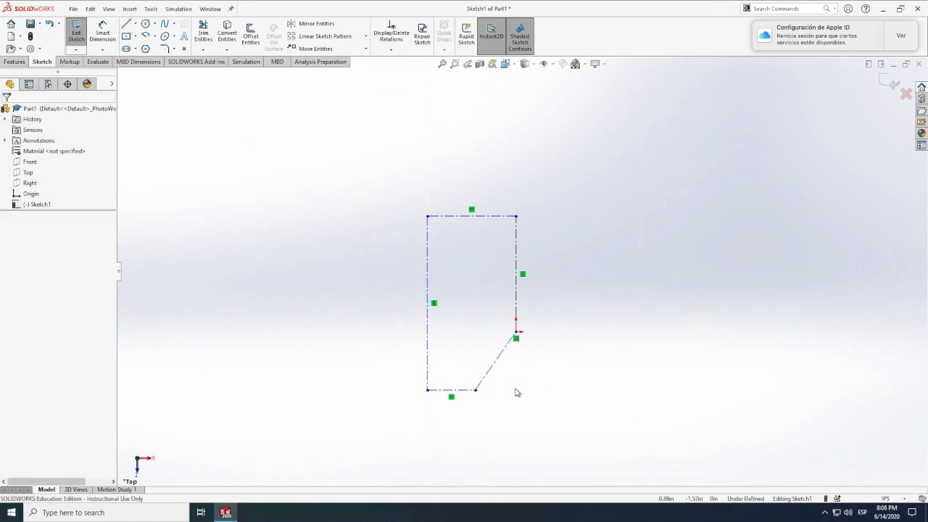
Dimension the length of the upper horizontal centerline and the angle between the short lower centerline and the slope, keeping the drawn values.
click(103, 31)
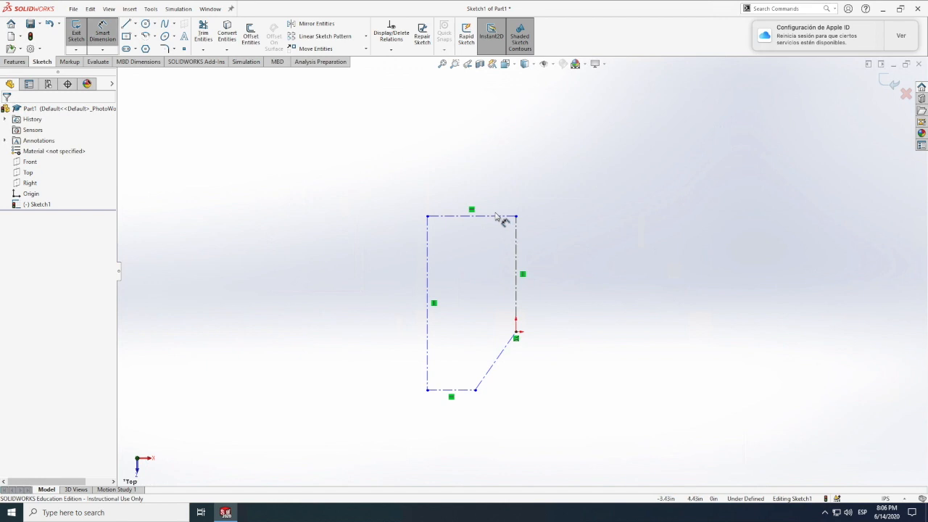
click(494, 216)
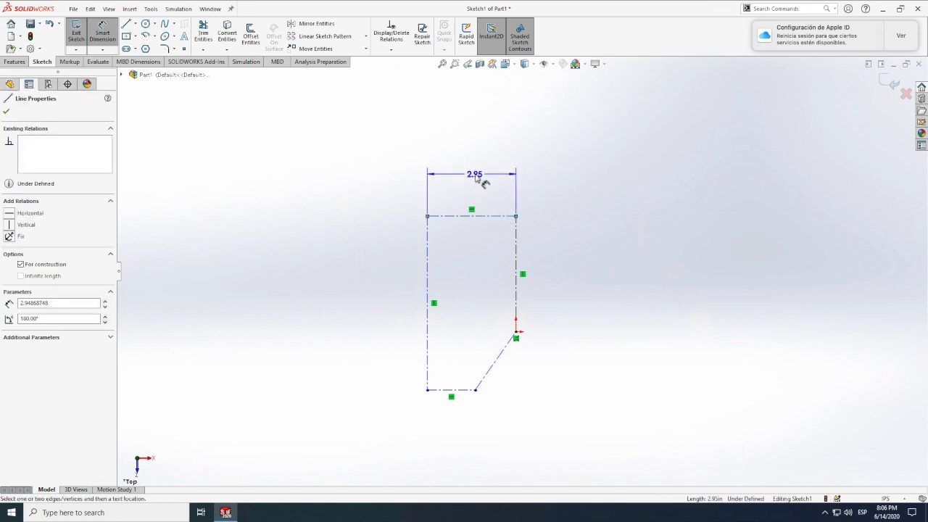
click(476, 177)
key(Return)
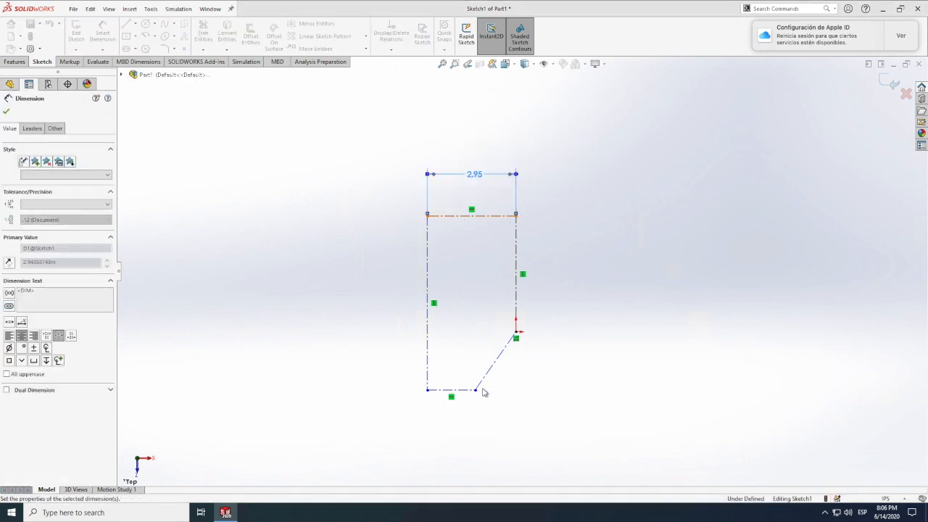
click(476, 389)
click(457, 390)
click(462, 374)
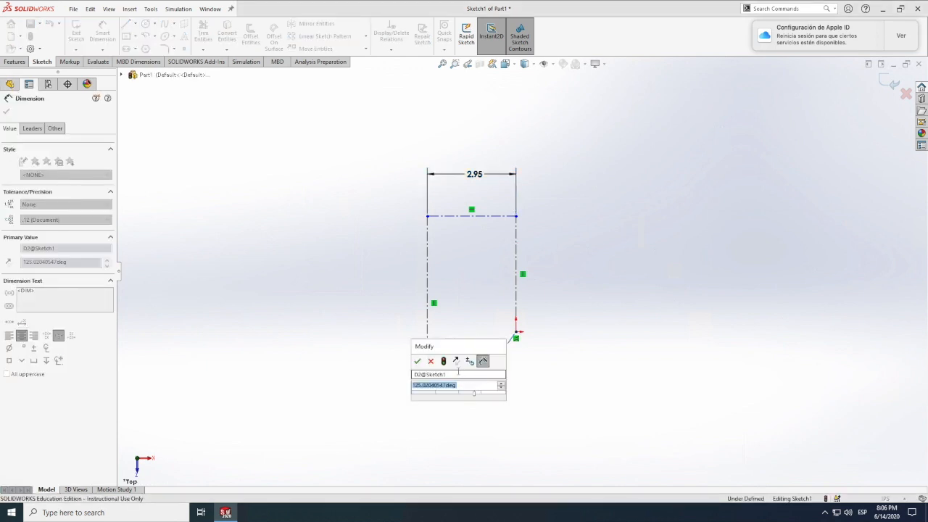
click(418, 360)
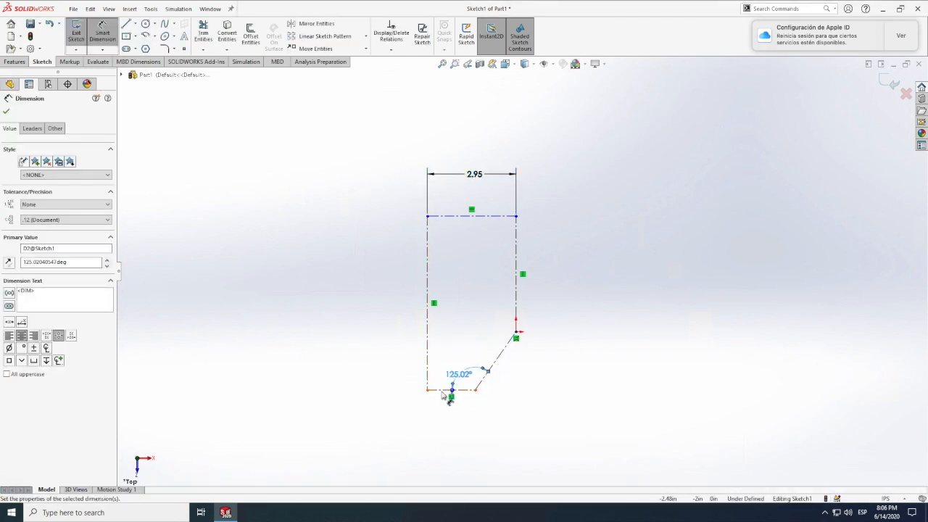
Dimension the lengths of the short lower centerline and the long vertical centerline on the profile's left side, keeping the drawn values.
click(444, 391)
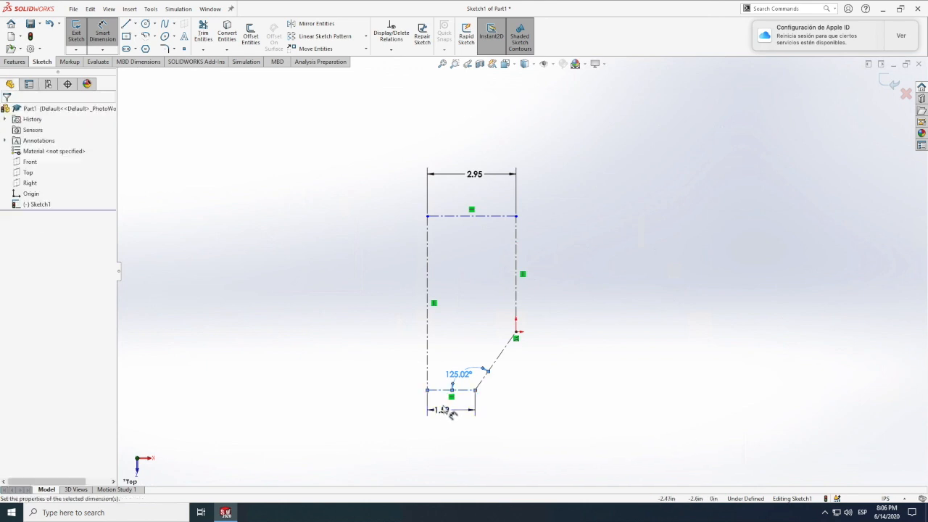
click(451, 414)
click(403, 395)
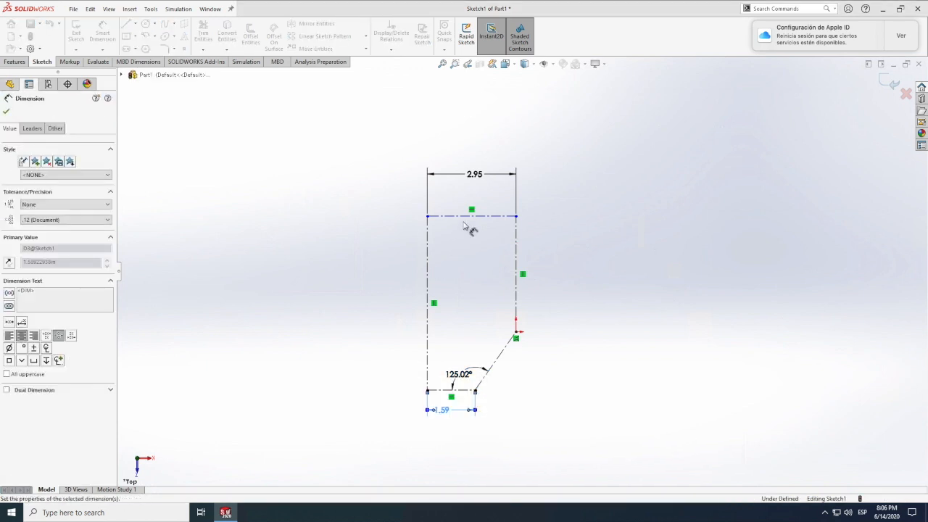
click(428, 310)
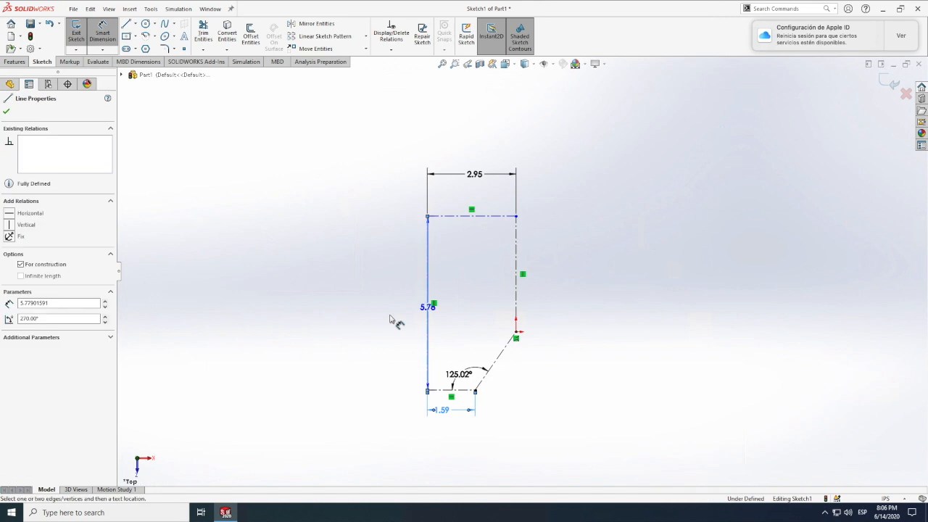
click(390, 319)
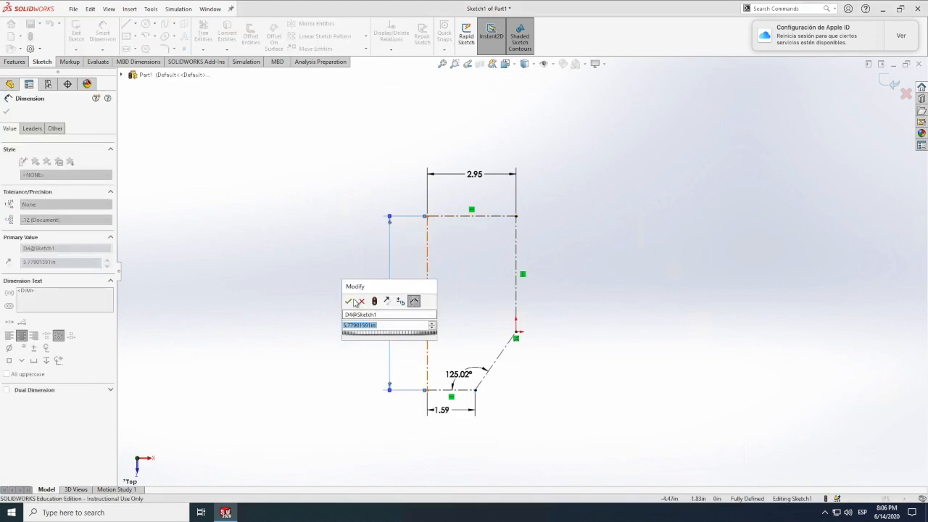
click(350, 301)
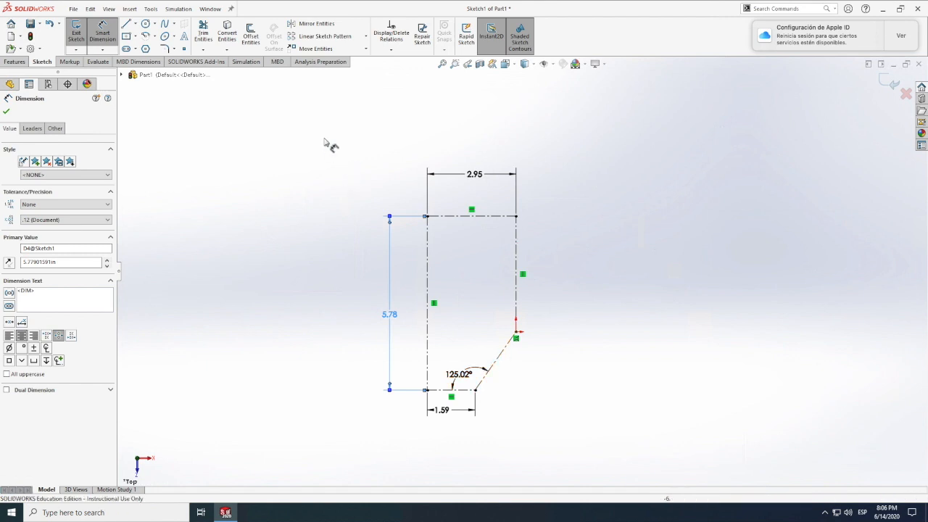
Select the whole centerline profile with its dimensions and delete it from the sketch.
key(Escape)
drag(319, 119, 571, 422)
key(Delete)
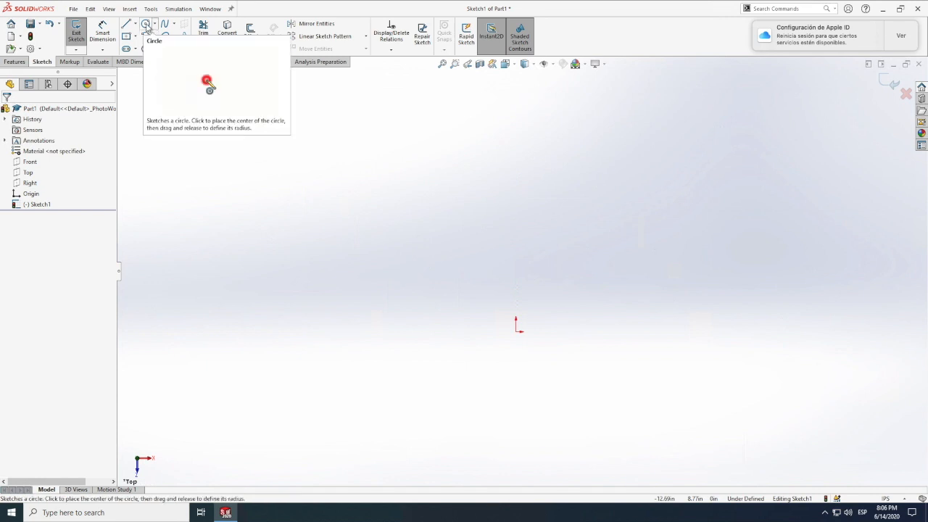
Sketch a circle centred on the origin with a radius of about 3.76 in, and shrink it freehand to about 3.34 in.
click(146, 26)
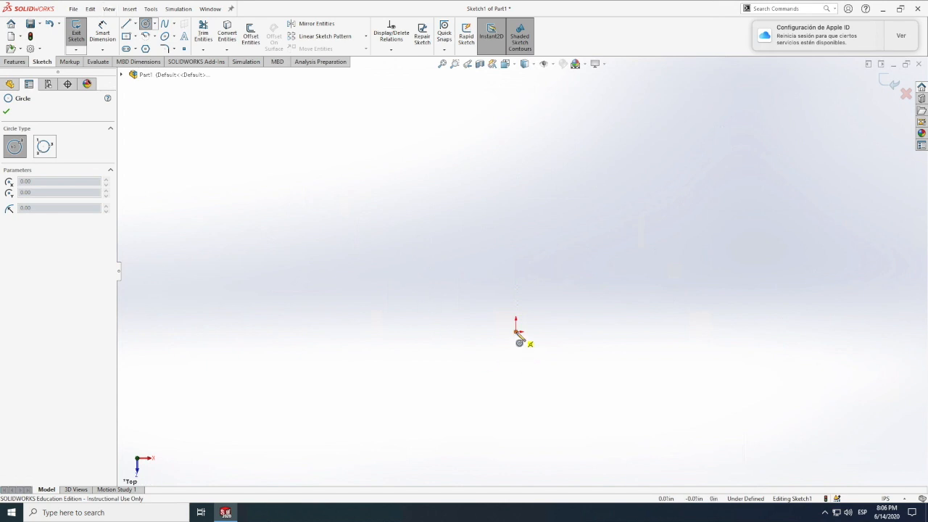
click(516, 331)
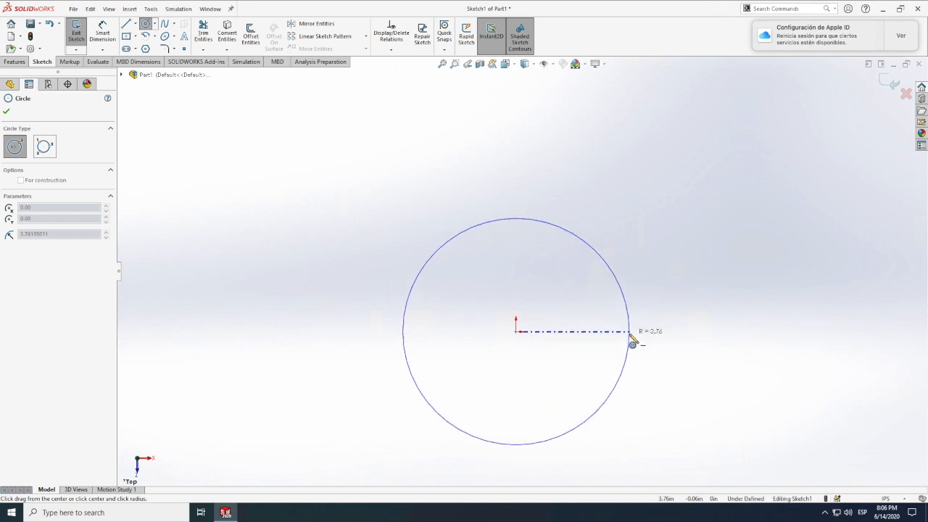
click(629, 335)
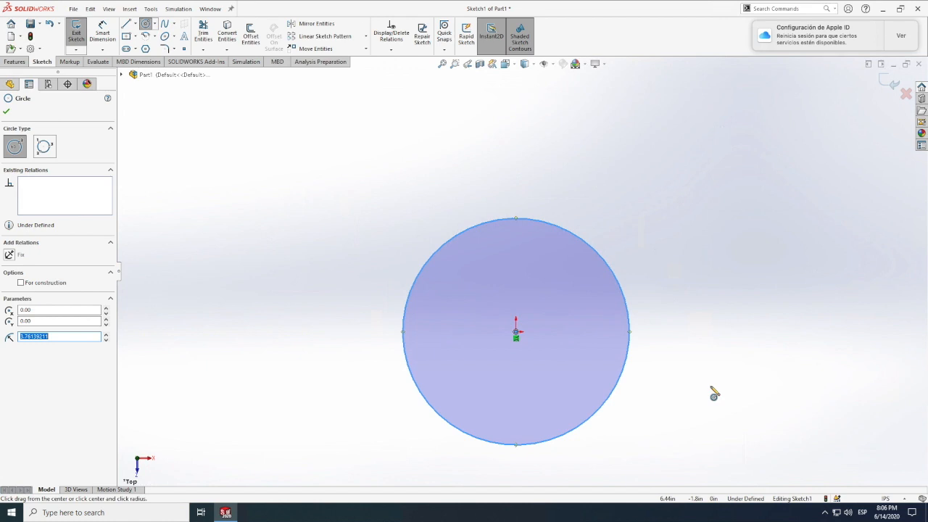
key(Escape)
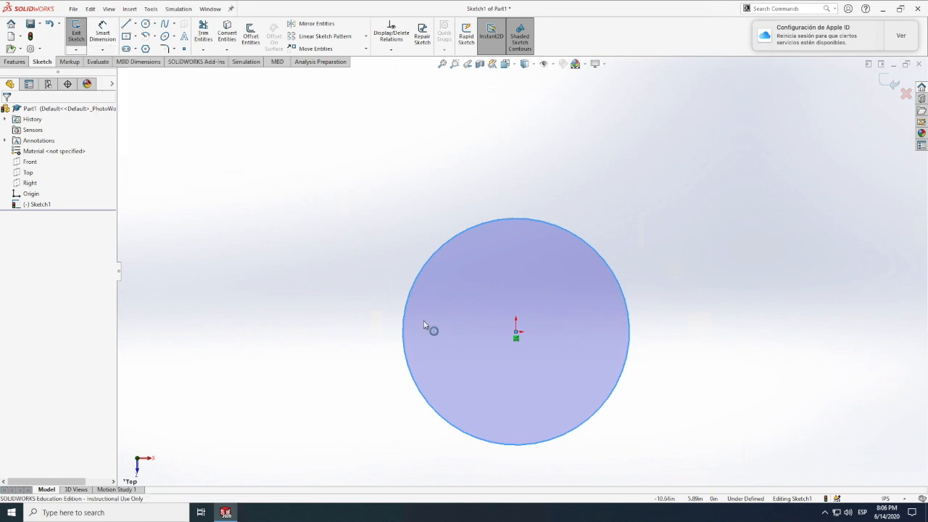
mouse_move(632, 333)
mouse_down()
mouse_move(791, 304)
mouse_move(735, 327)
mouse_move(617, 337)
mouse_up()
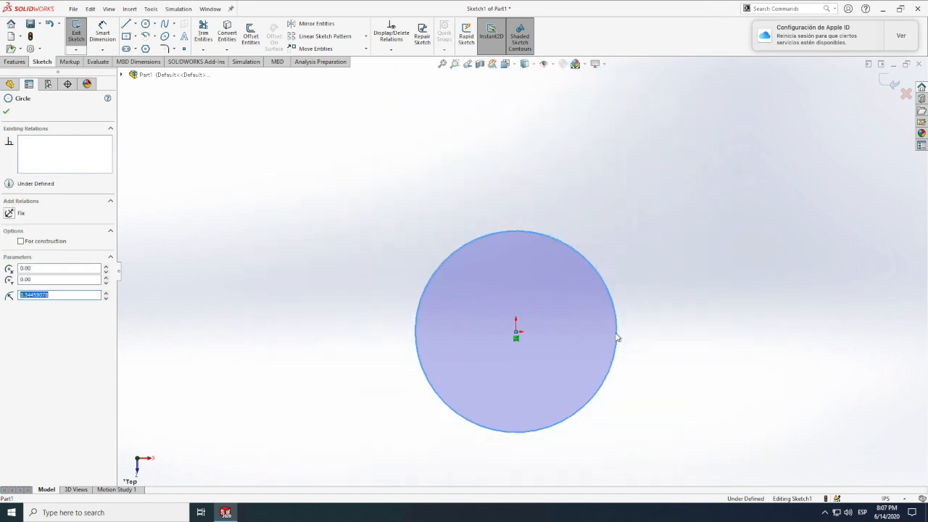
click(671, 356)
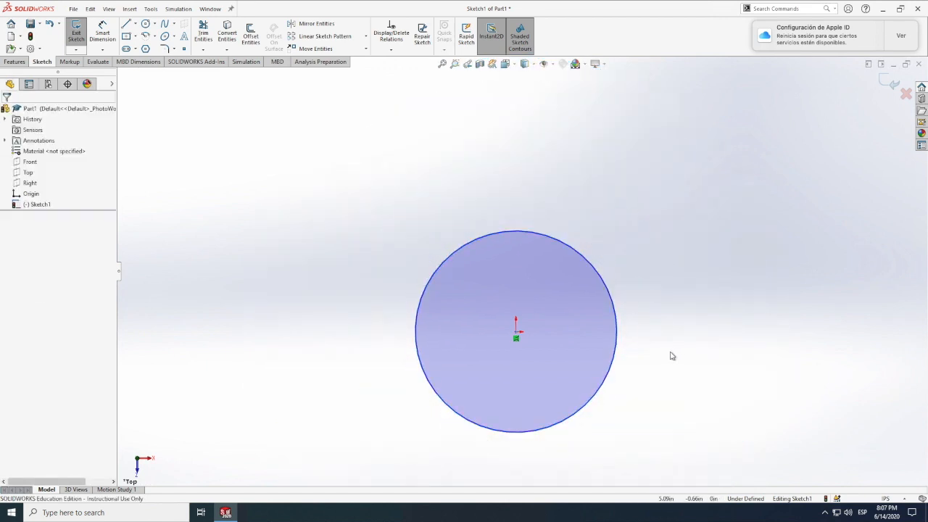
Dimension the circle's diameter and set it to 5 in.
click(102, 38)
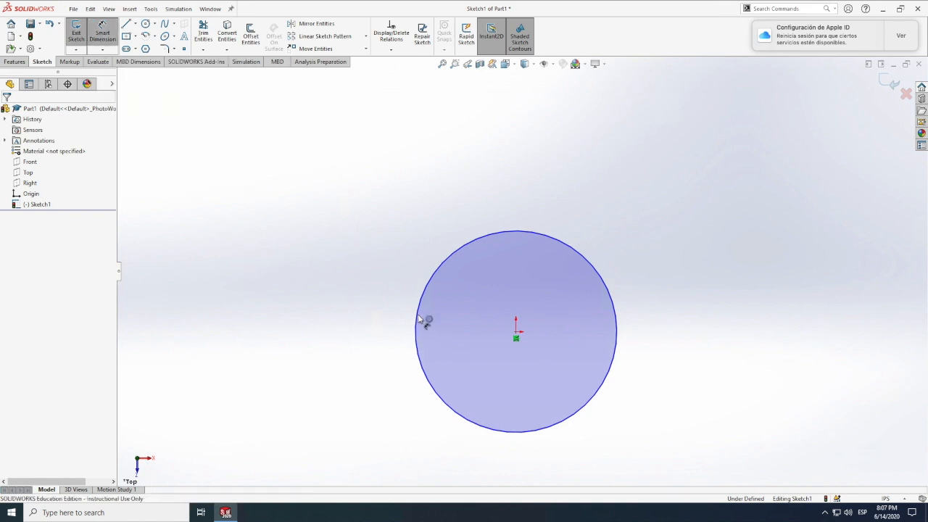
click(416, 321)
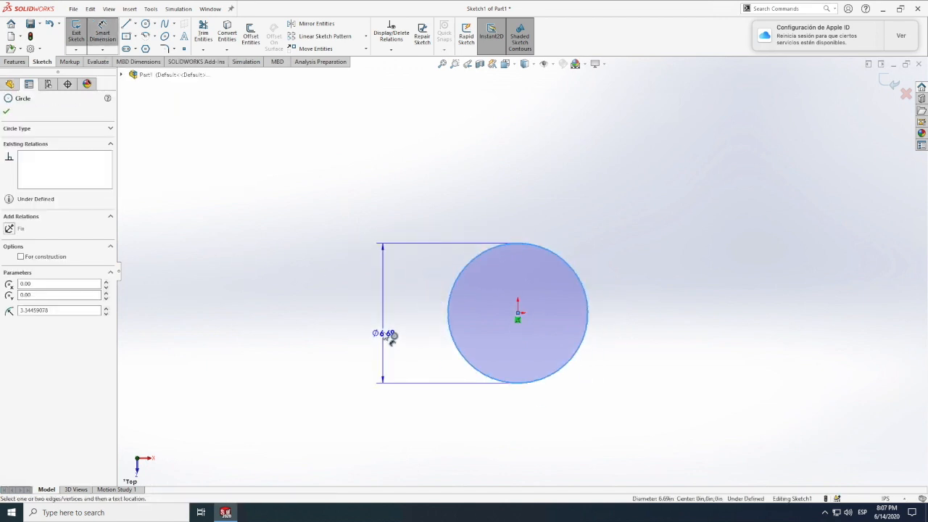
click(392, 335)
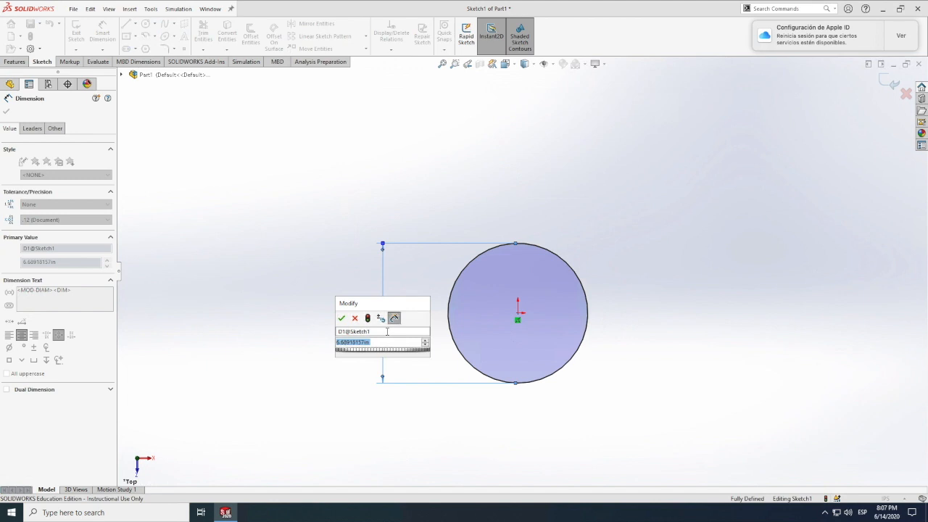
text(5)
key(Return)
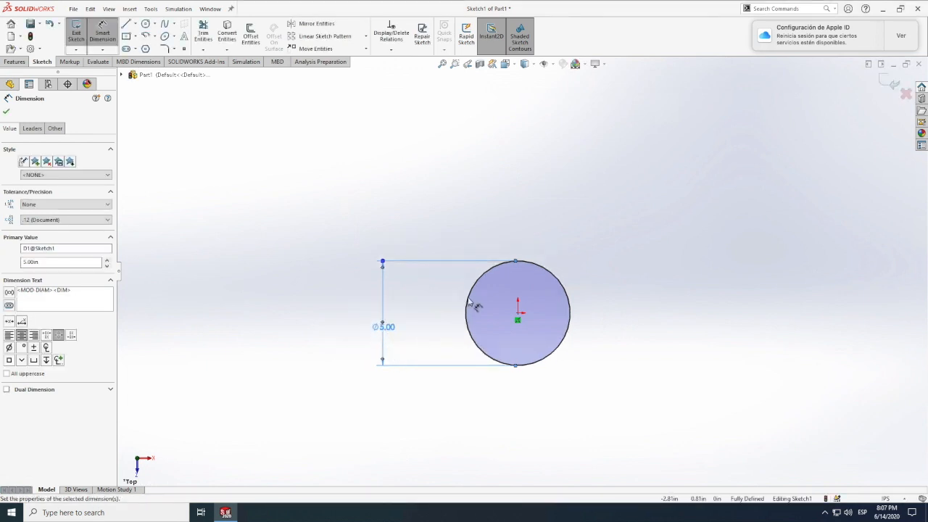
Select the circle together with its diameter dimension and delete them from the sketch.
key(Escape)
drag(345, 196, 668, 464)
key(Delete)
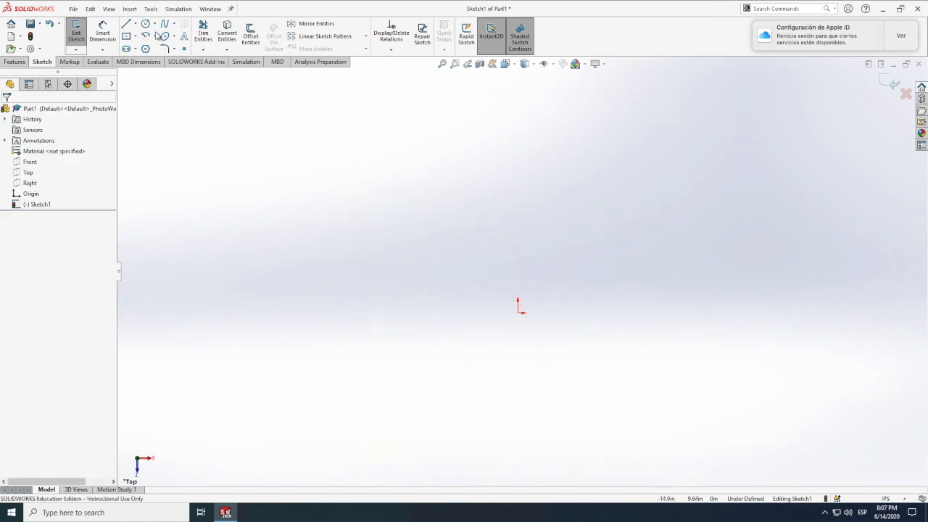
Sketch a corner rectangle from the origin, about 8.91 in wide and 7.39 in high.
click(155, 24)
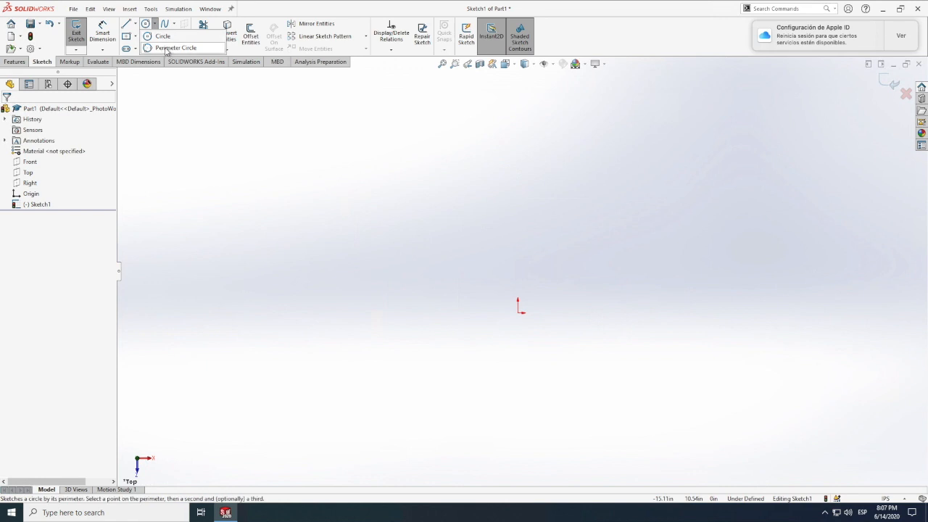
click(135, 48)
click(136, 37)
click(135, 37)
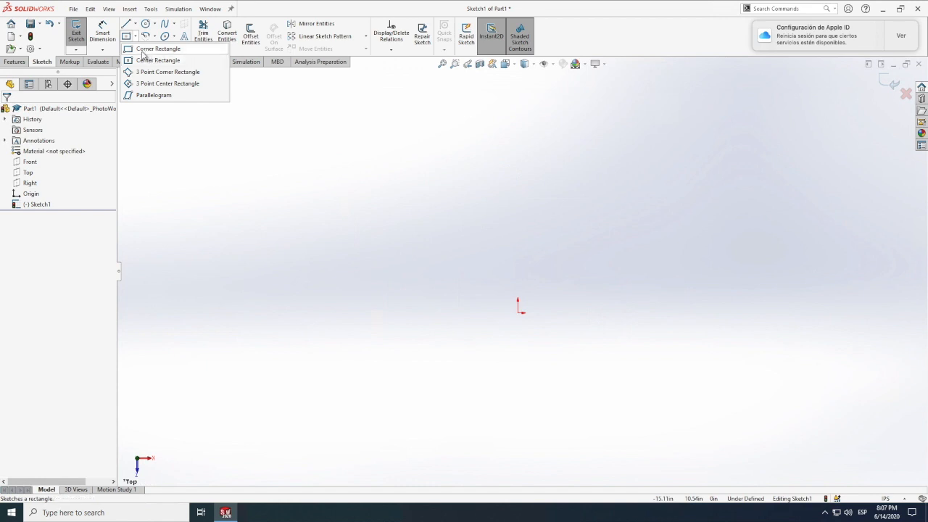
click(143, 50)
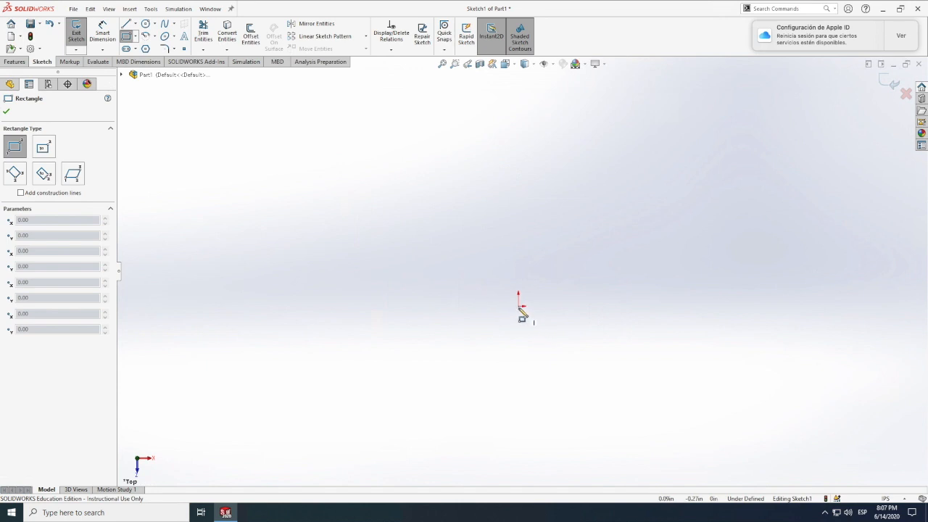
mouse_move(522, 307)
mouse_down()
mouse_move(560, 319)
mouse_move(622, 298)
mouse_move(669, 193)
mouse_up()
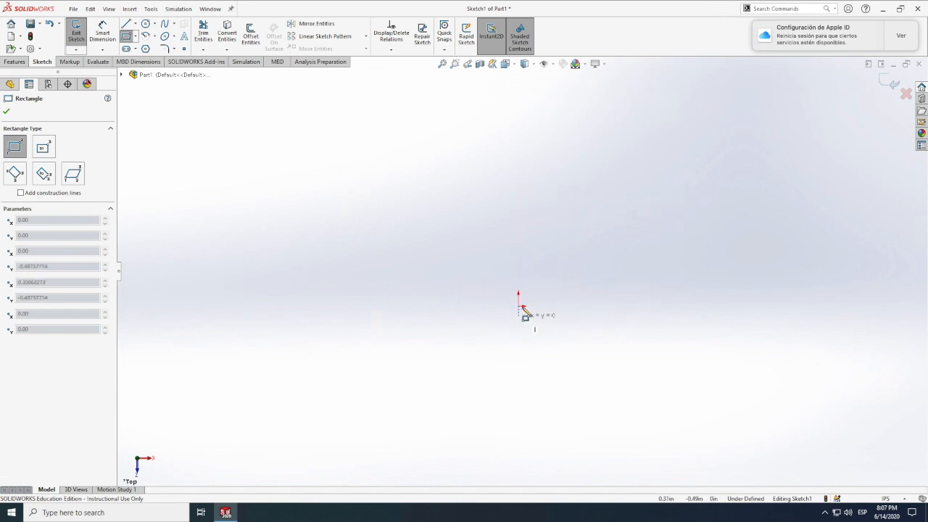
click(673, 178)
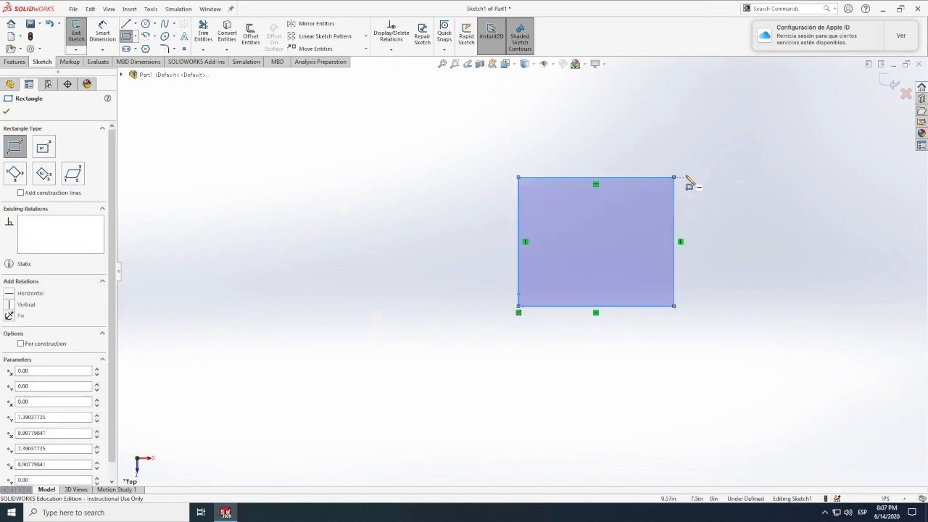
Dimension the rectangle's left and lower sides, accepting the sizes as drawn.
click(104, 33)
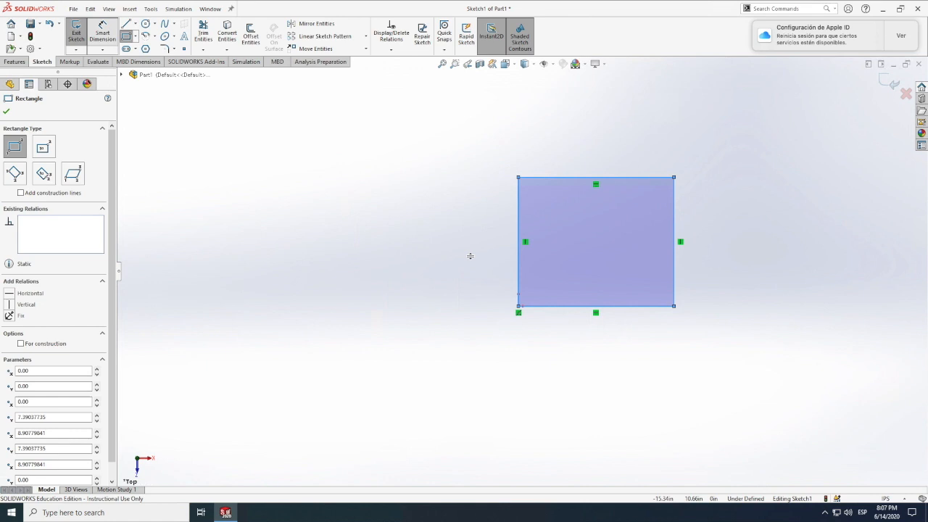
click(519, 263)
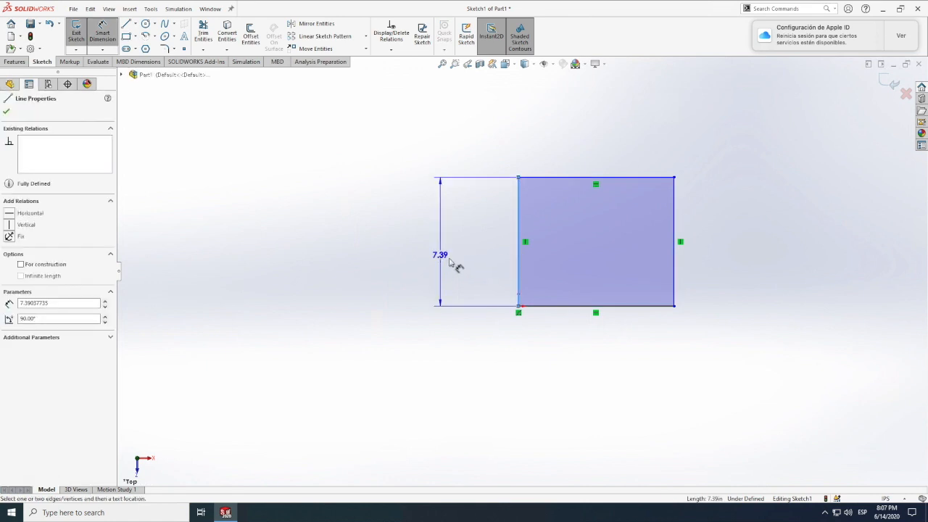
click(449, 262)
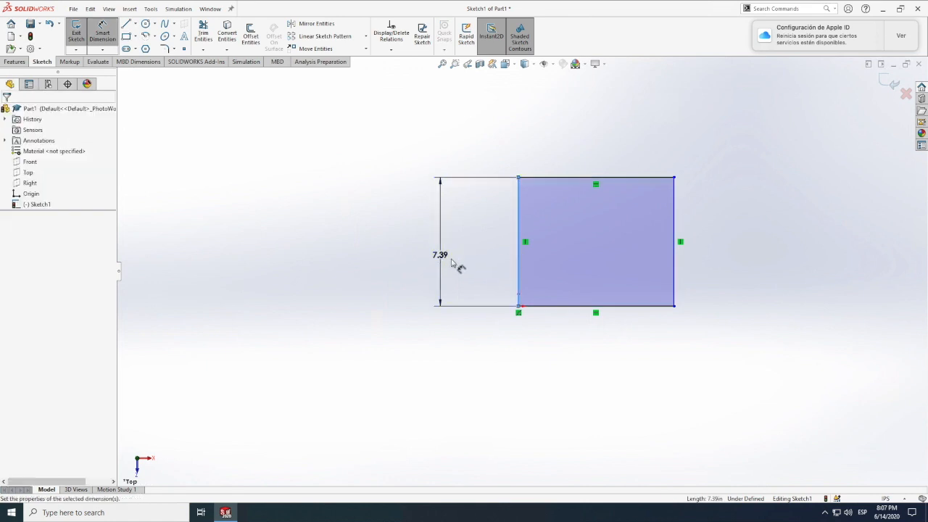
key(Return)
click(581, 308)
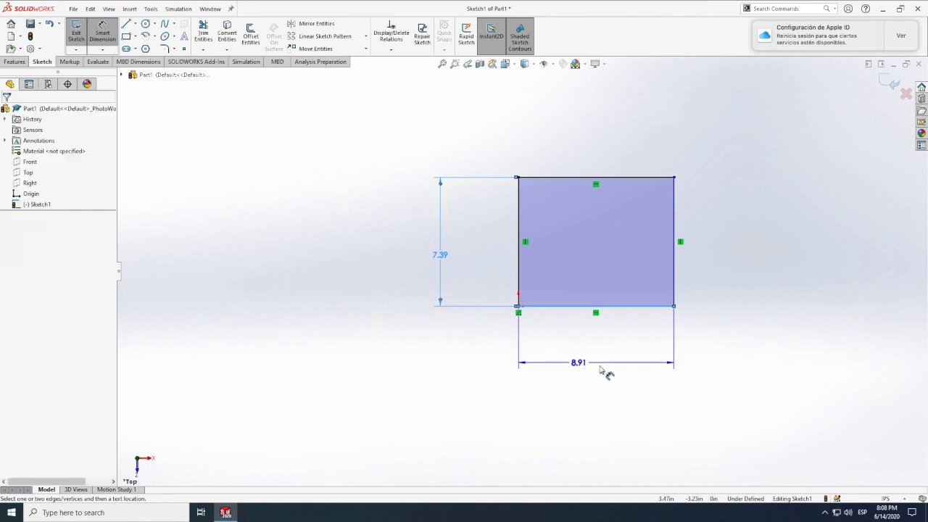
click(601, 371)
click(538, 351)
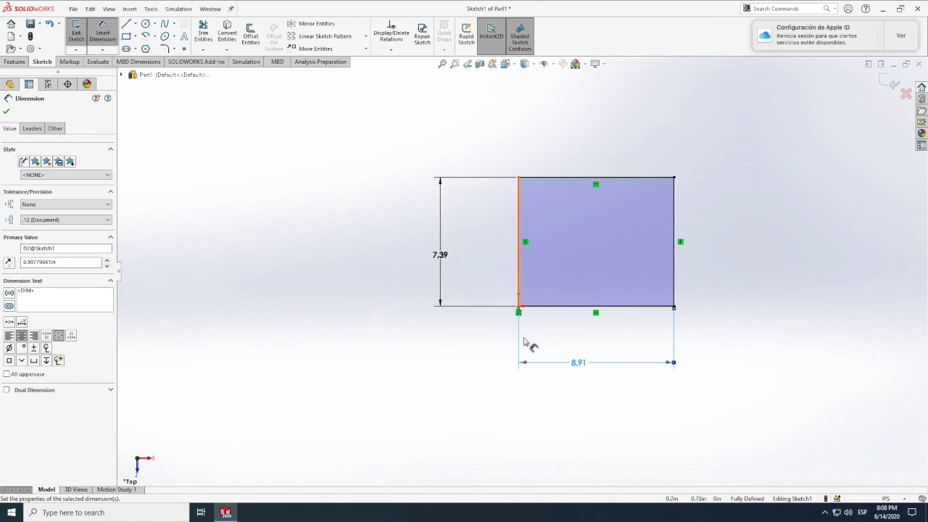
key(Escape)
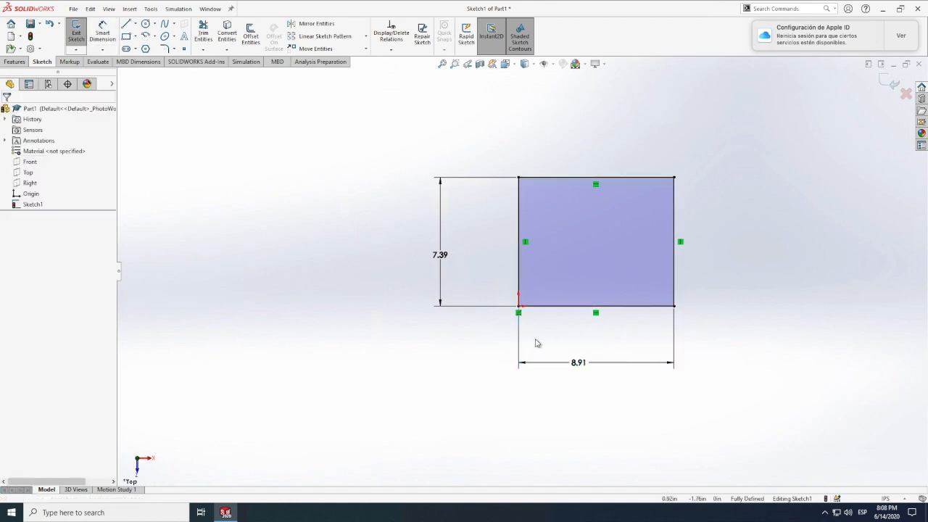
Select the corner rectangle with both of its dimensions and delete them from the sketch.
drag(377, 137, 705, 378)
key(Delete)
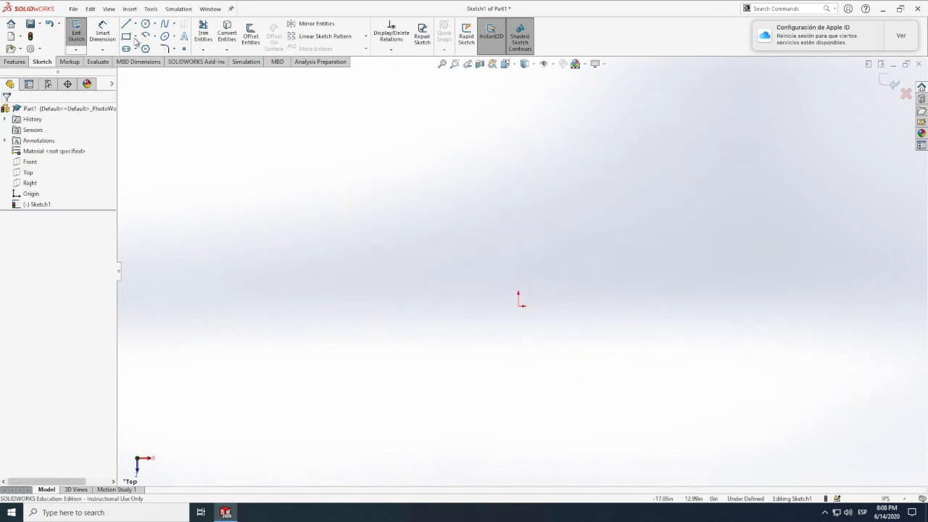
Sketch a center rectangle from corners, centred on the origin, about 14.32 in wide and 11.12 in high.
click(136, 37)
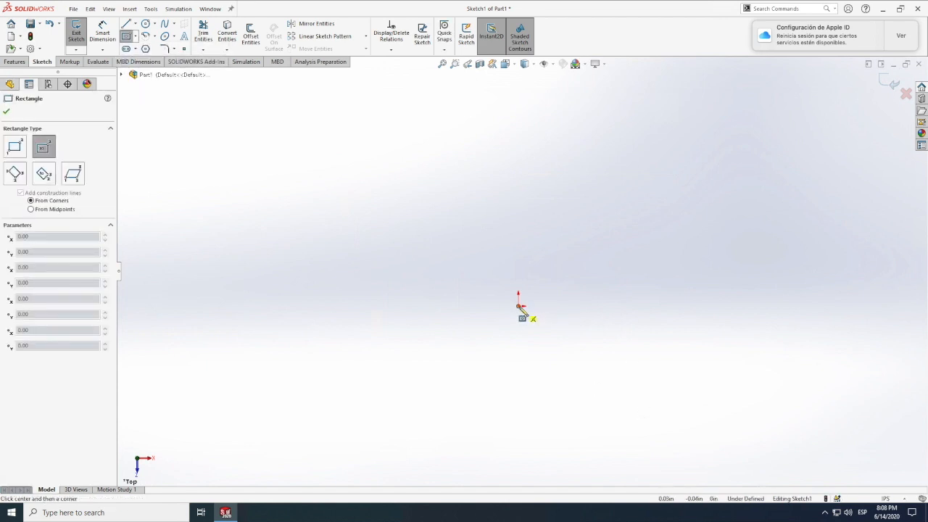
click(518, 305)
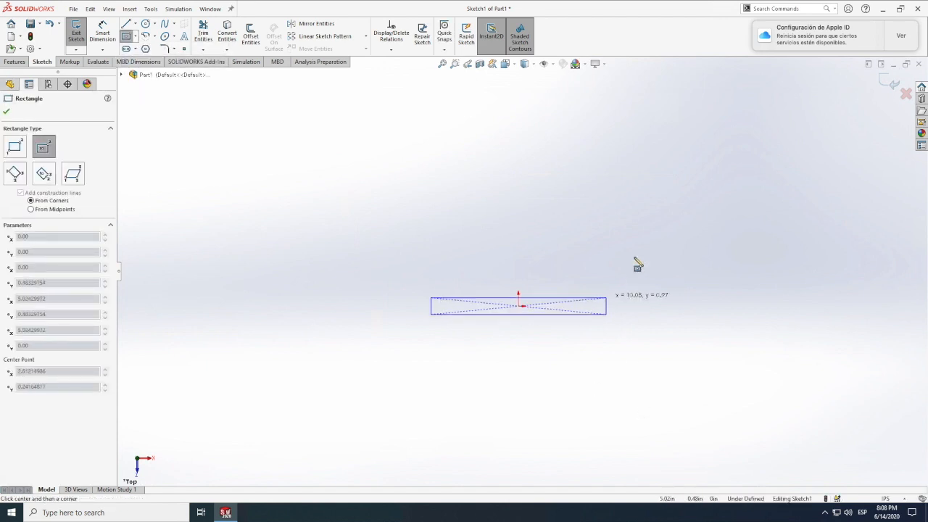
click(644, 210)
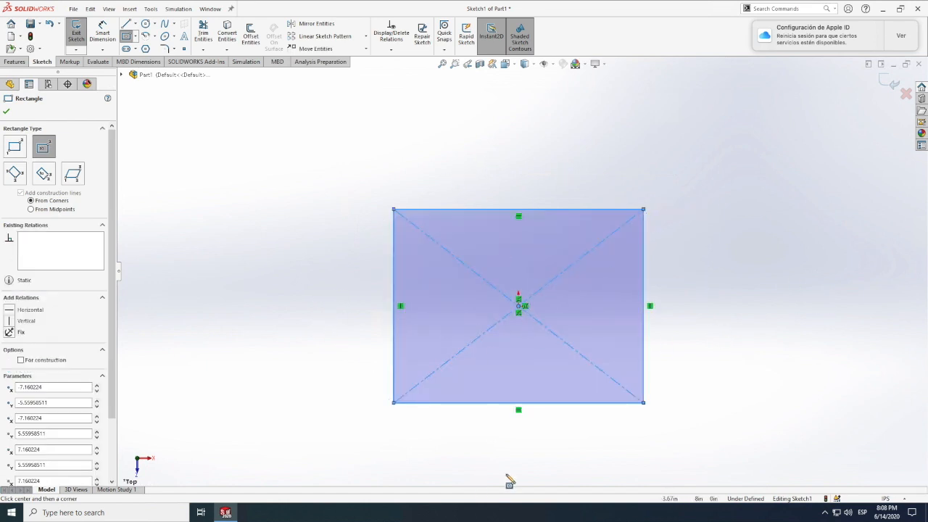
Dimension the center rectangle's left and upper sides, setting the height to 10 in and the width to 15 in.
click(102, 33)
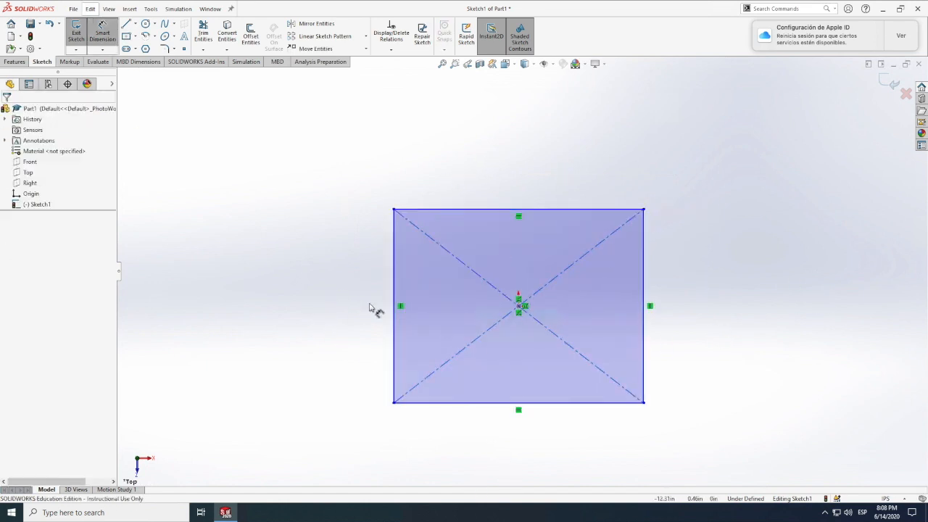
click(395, 304)
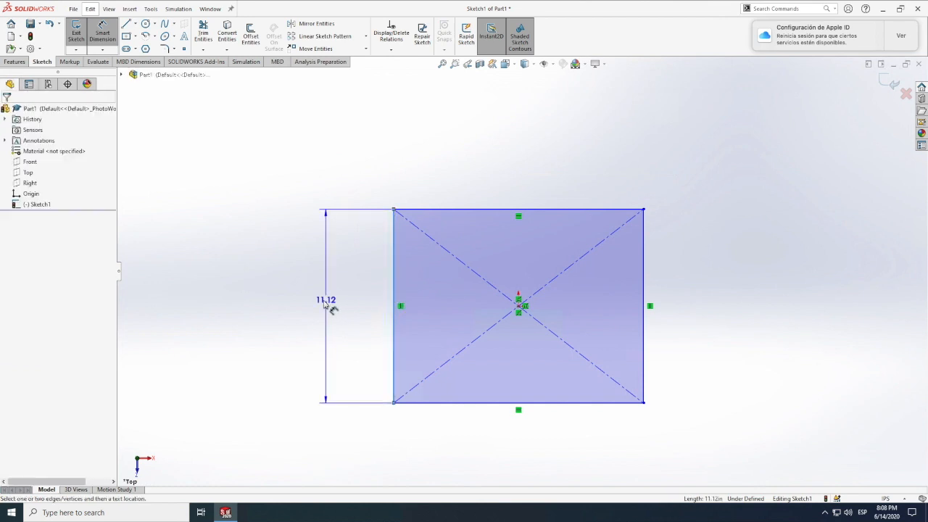
click(327, 306)
text(10)
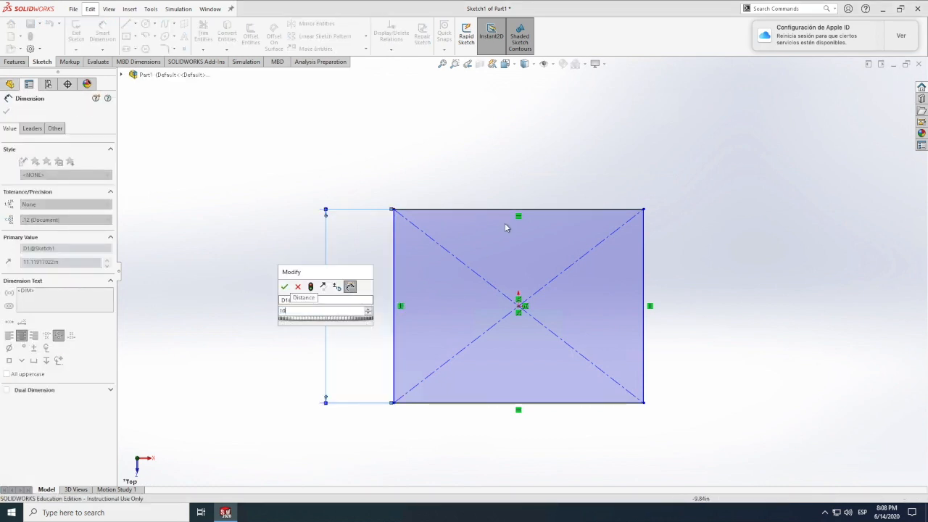
key(Return)
click(481, 220)
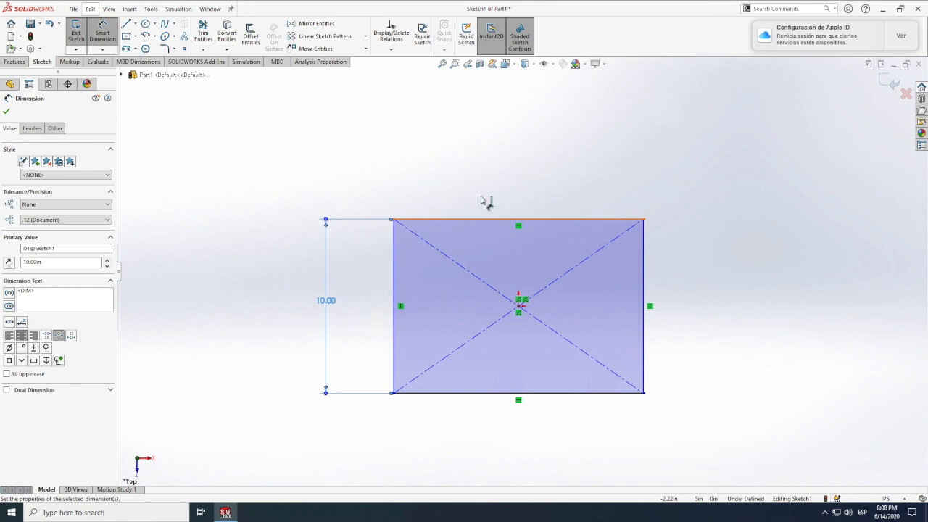
click(481, 186)
text(1)
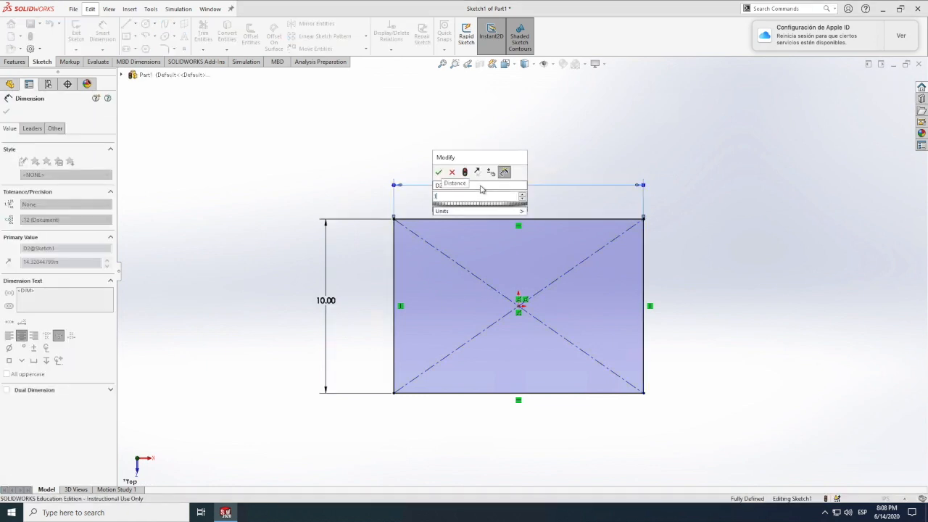
text(5)
key(Return)
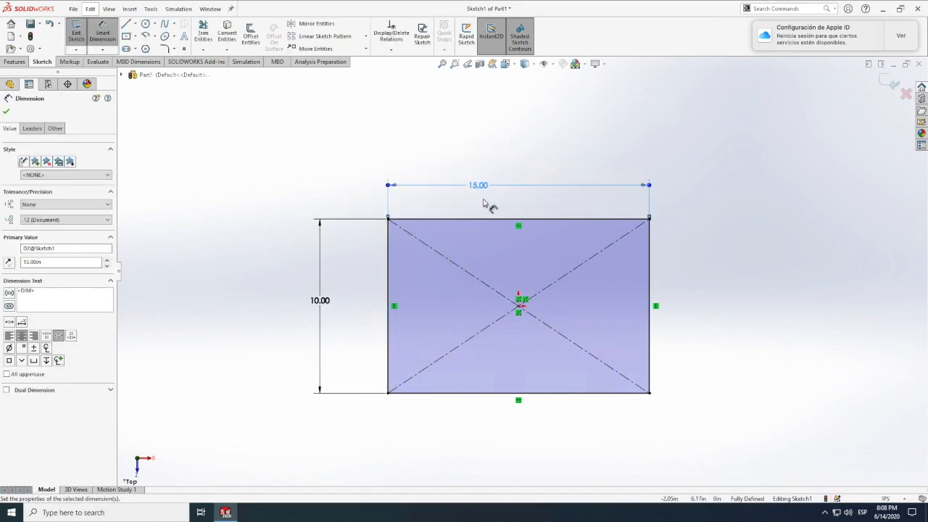
key(z)
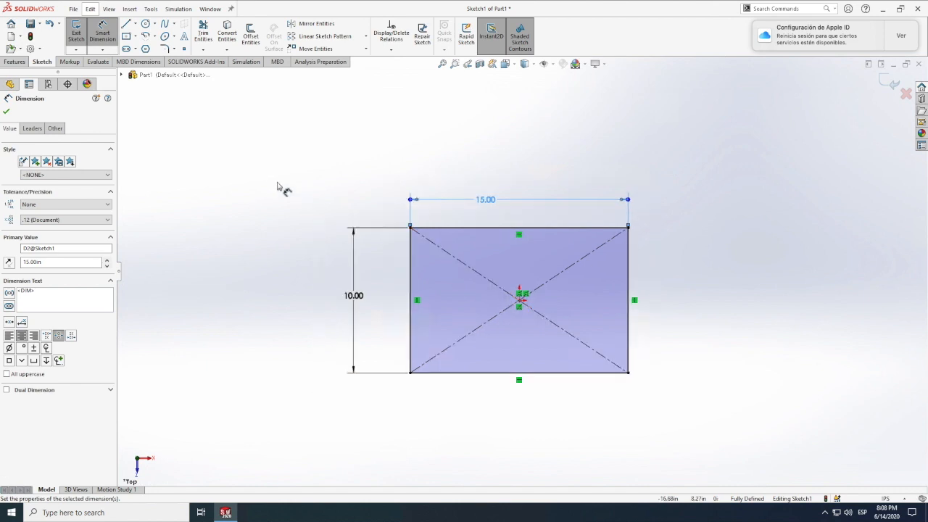
key(Escape)
Select the center rectangle together with its height and width dimensions and delete them from the sketch.
drag(253, 151, 744, 455)
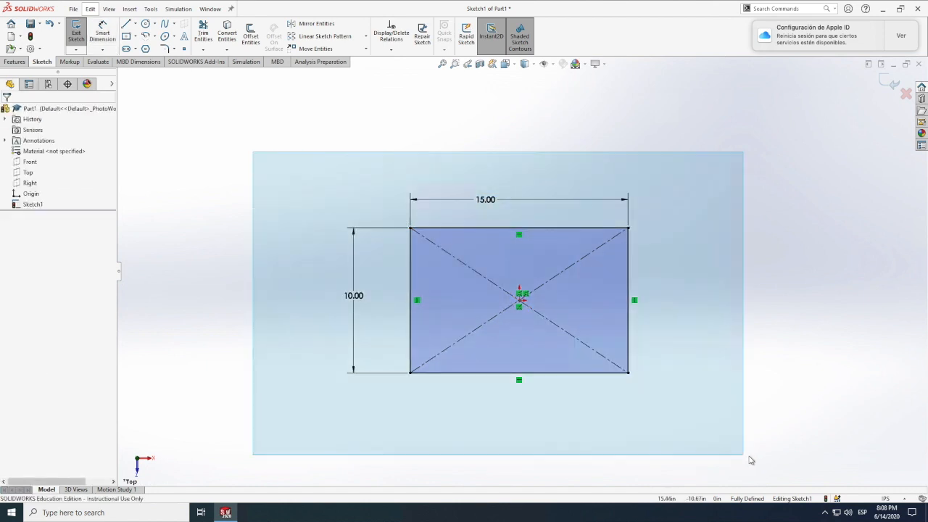
scroll(746, 456, down, 6)
key(f)
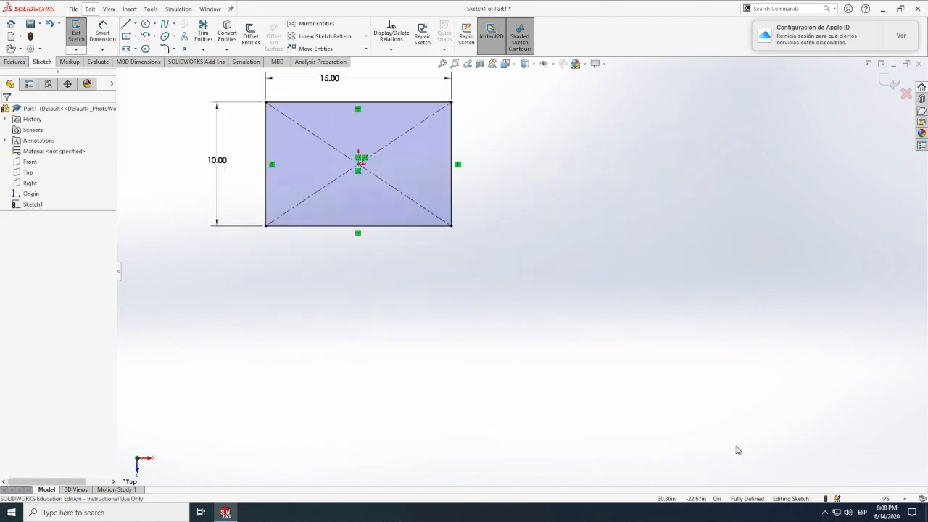
key(z)
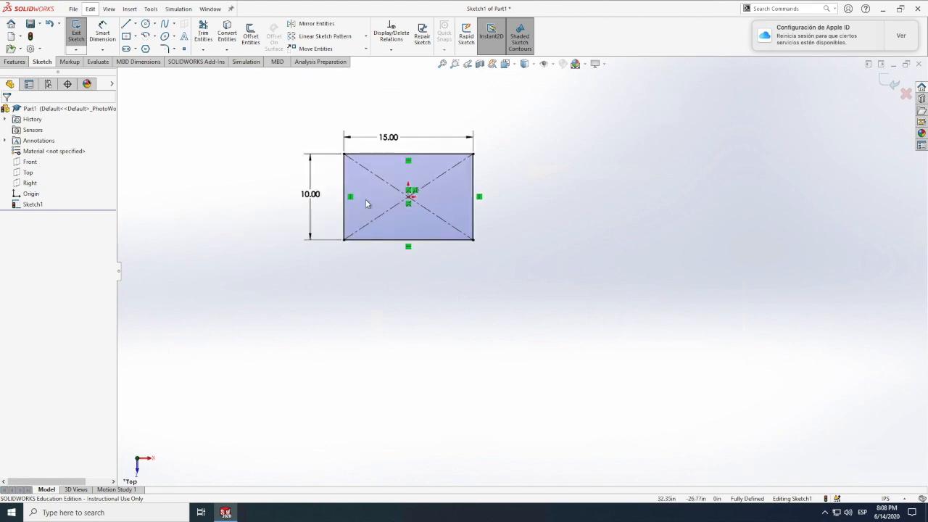
mouse_move(234, 92)
mouse_down()
mouse_move(518, 282)
mouse_move(568, 290)
mouse_up()
key(Delete)
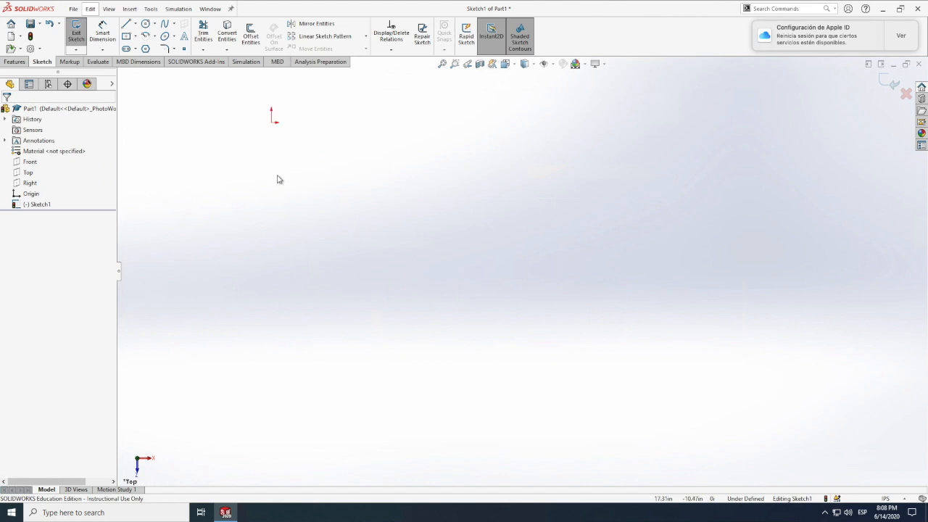
Sketch a horizontal centerline about 6.25 in long, starting at the origin and extending along the positive X direction.
scroll(419, 209, down, 3)
scroll(470, 277, up, 3)
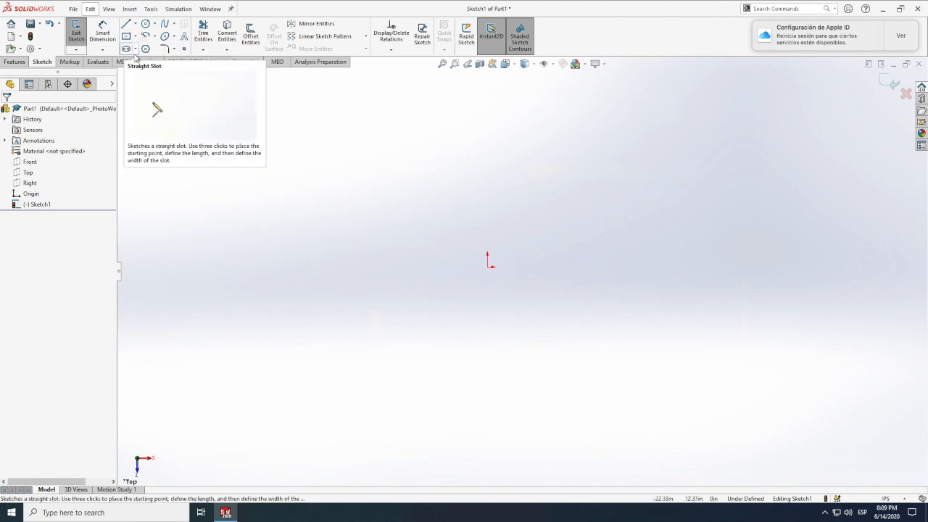
click(137, 52)
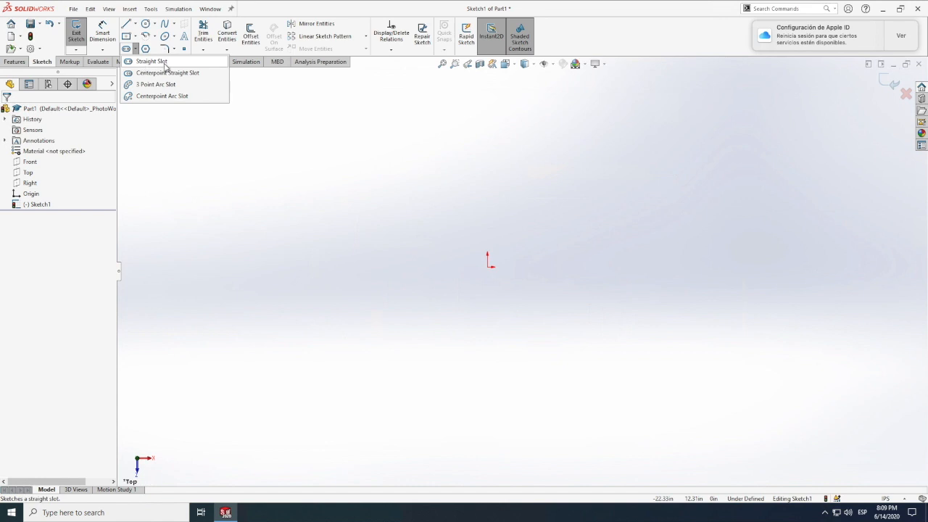
click(136, 26)
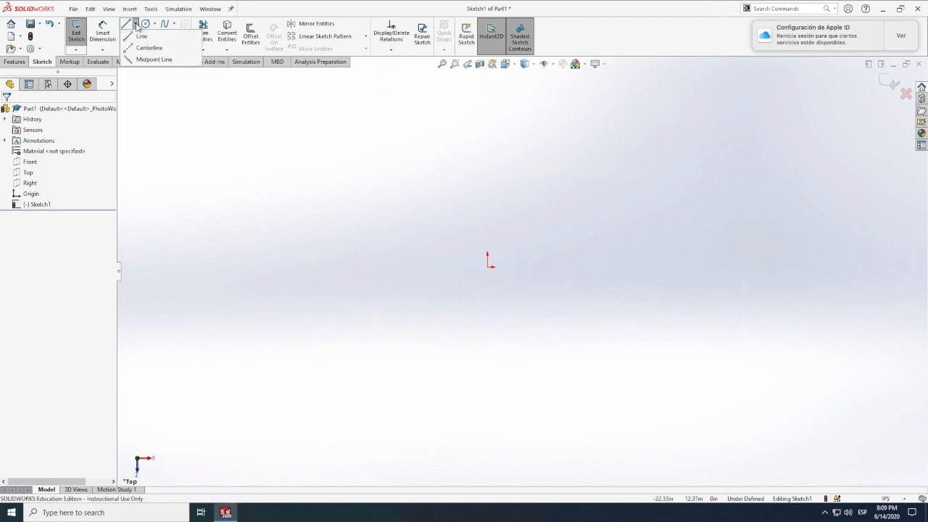
click(487, 267)
click(586, 267)
key(Escape)
Dimension the centerline's length and set it to 6 in.
click(104, 34)
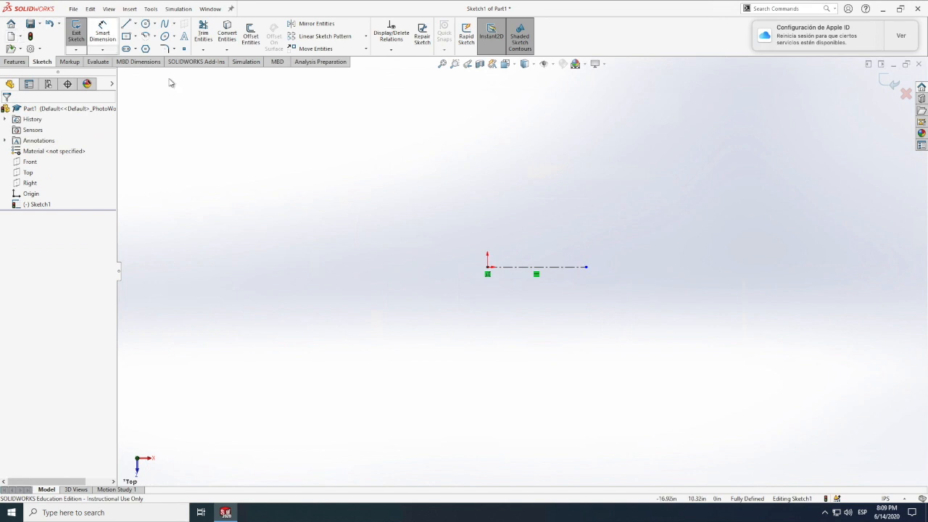
click(543, 268)
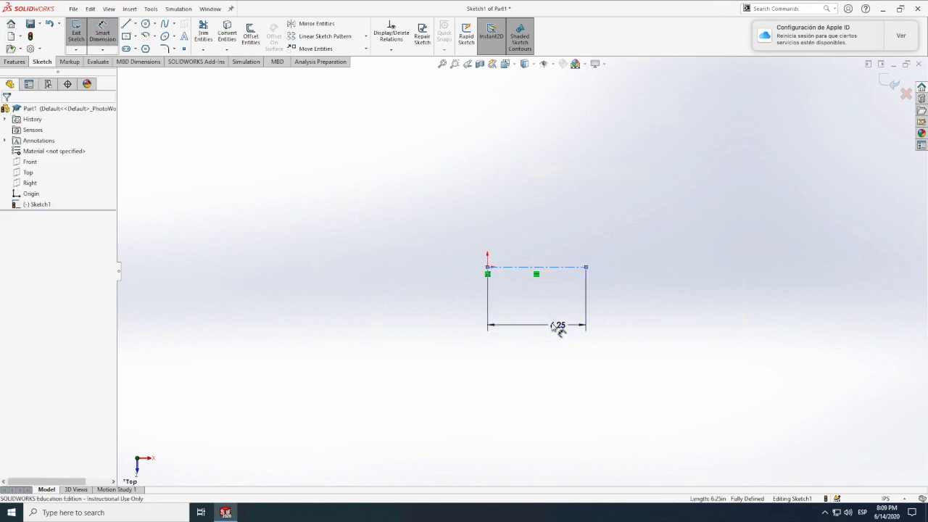
click(558, 324)
text(6)
key(Return)
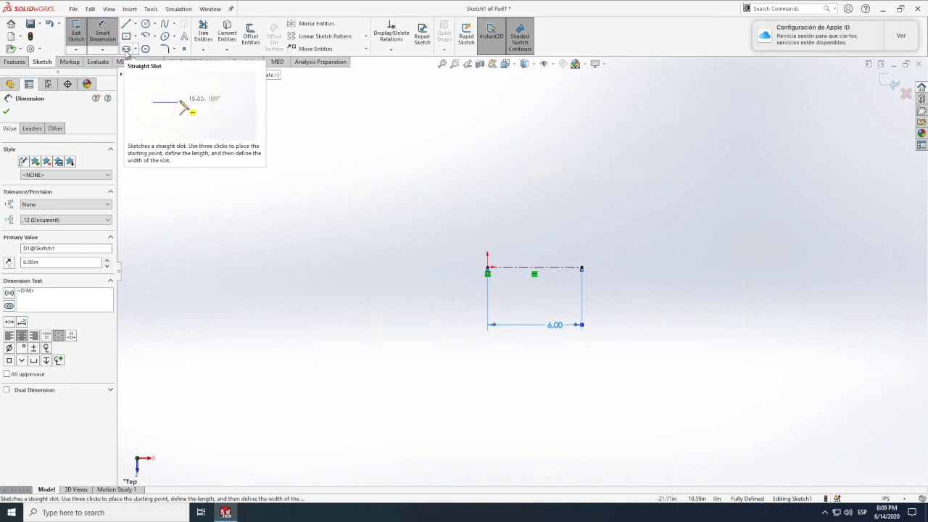
Sketch a straight slot along the 6 in centerline, using its endpoints as arc centers, with a width of about 4.5 in.
click(126, 49)
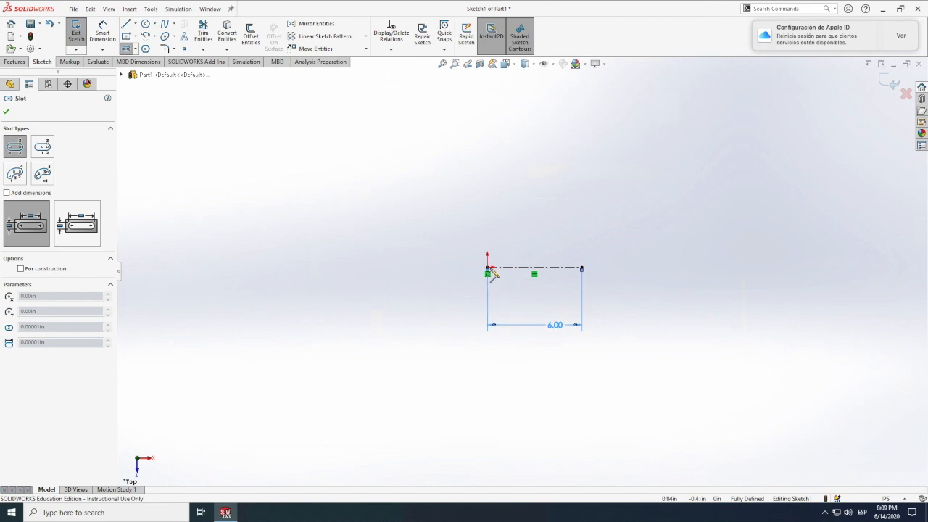
click(581, 267)
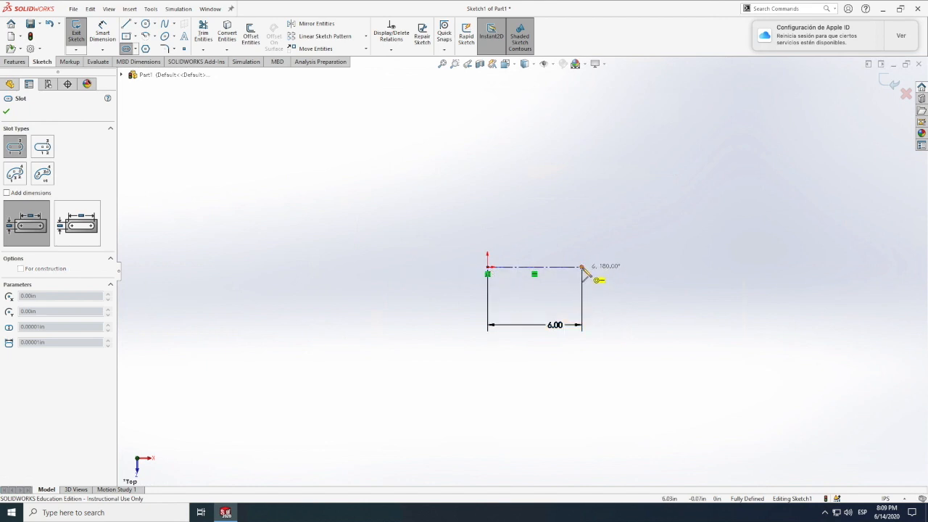
click(628, 294)
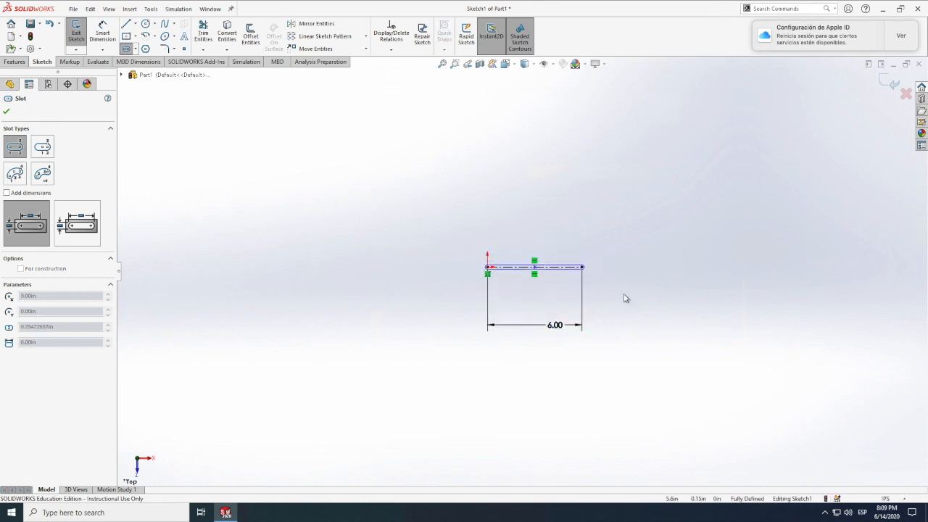
click(642, 308)
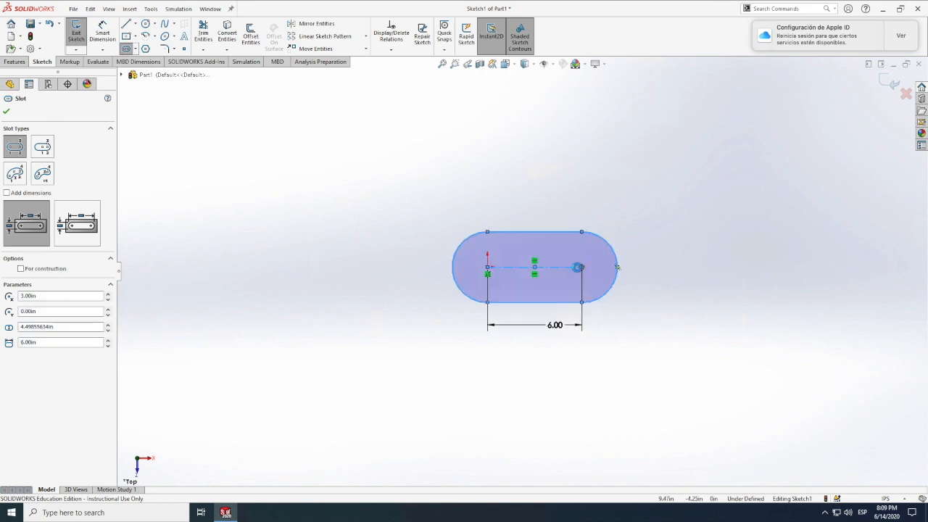
key(Escape)
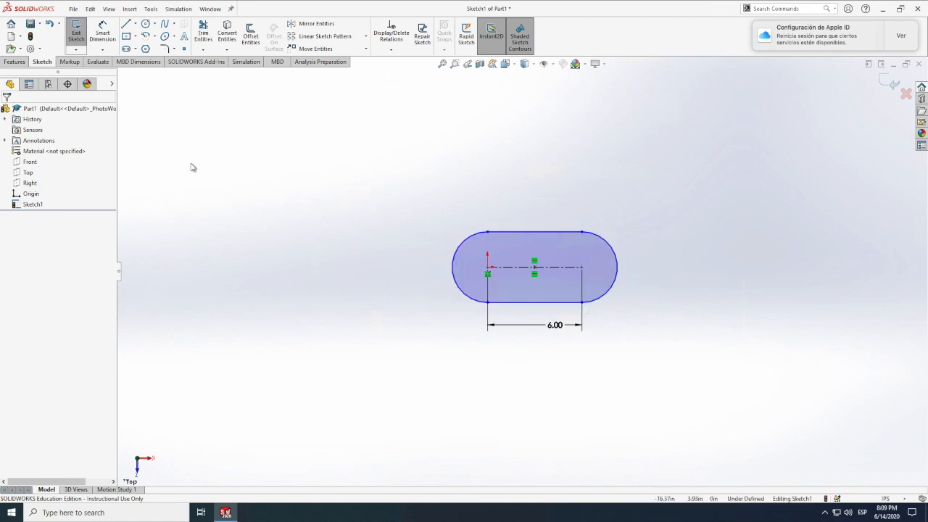
Dimension the radius of the slot's end arc at the origin and set it to 2.25 in.
click(102, 33)
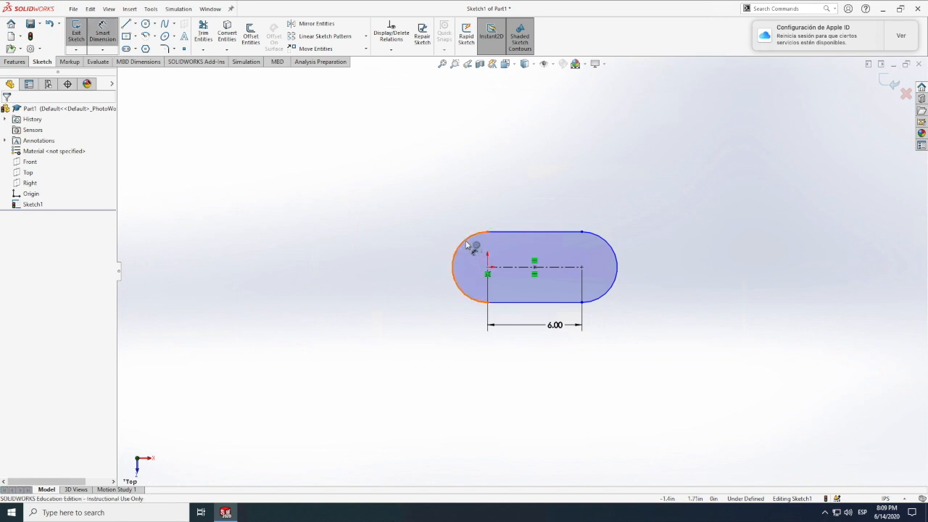
click(484, 266)
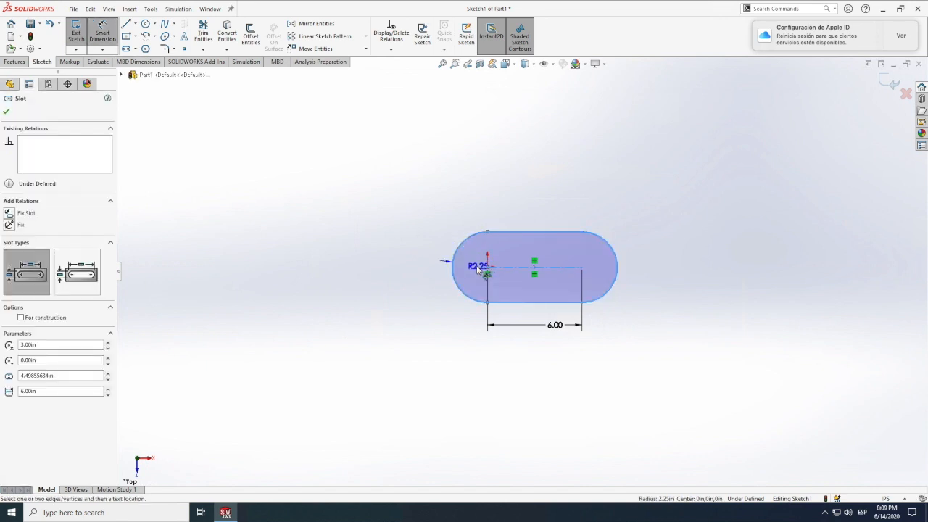
click(437, 220)
click(484, 268)
click(405, 218)
click(459, 248)
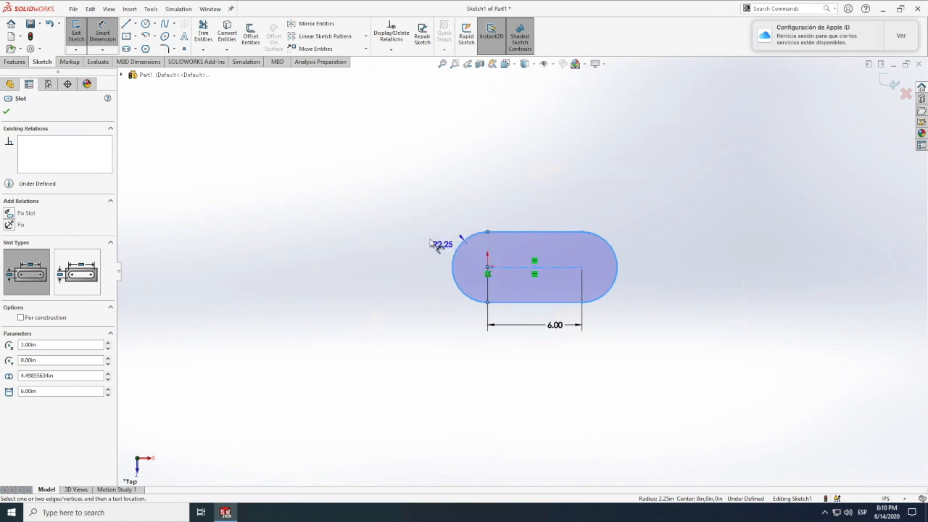
click(423, 241)
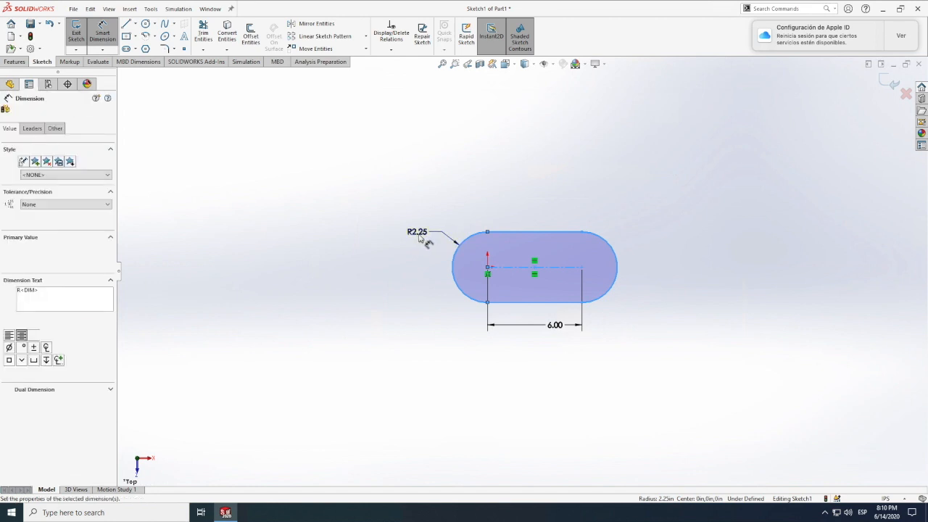
double_click(420, 234)
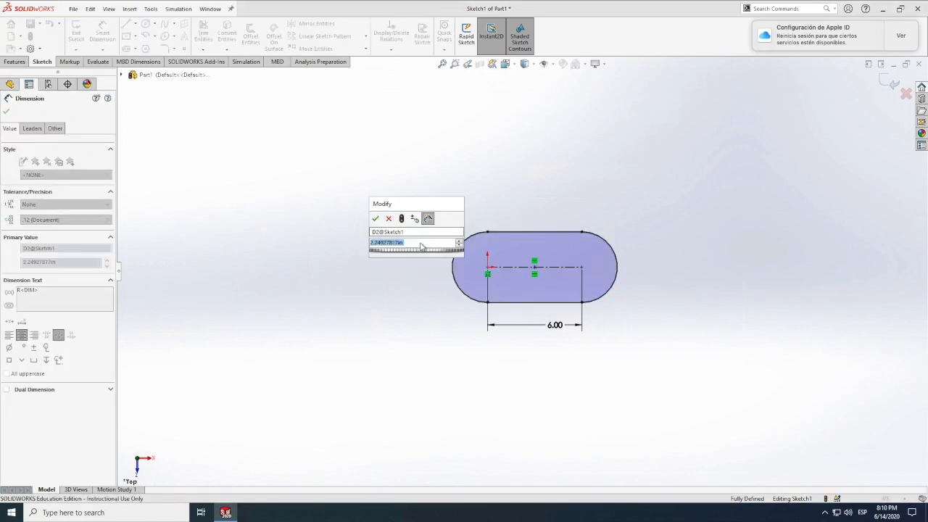
text(2.)
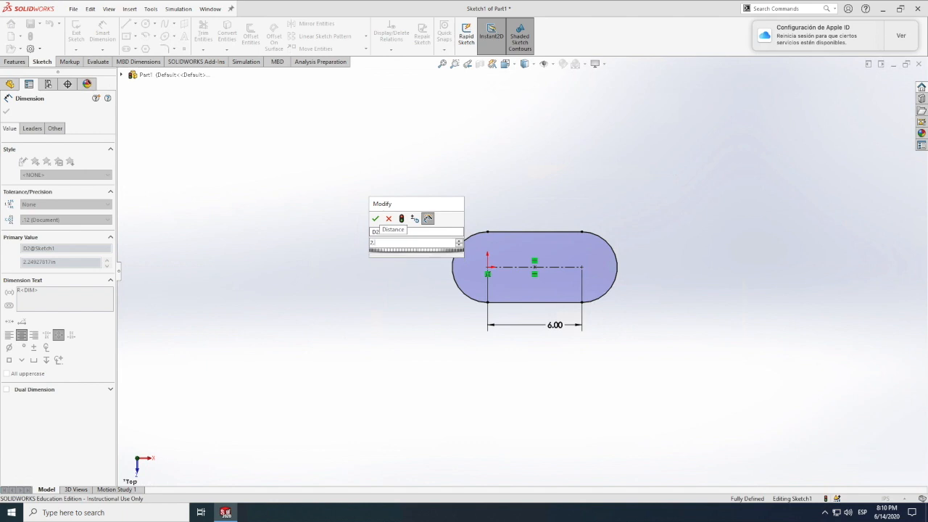
text(25)
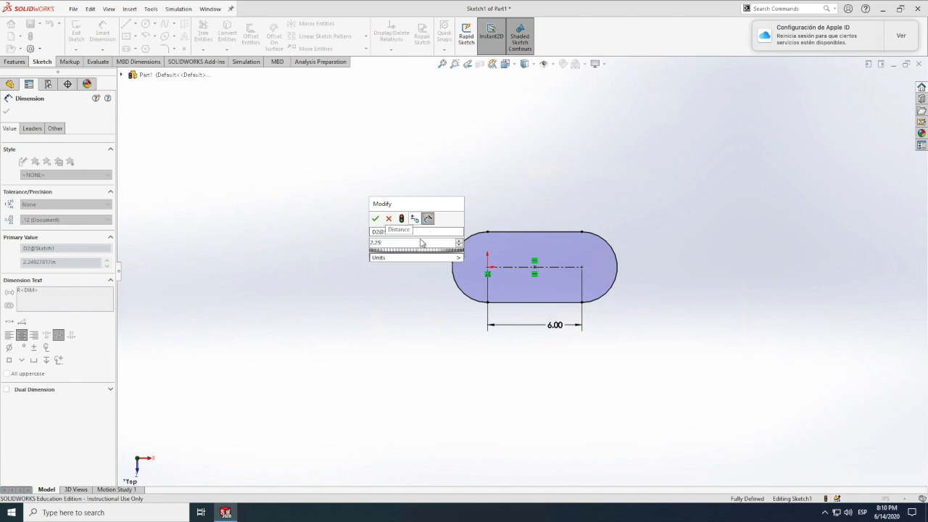
click(375, 219)
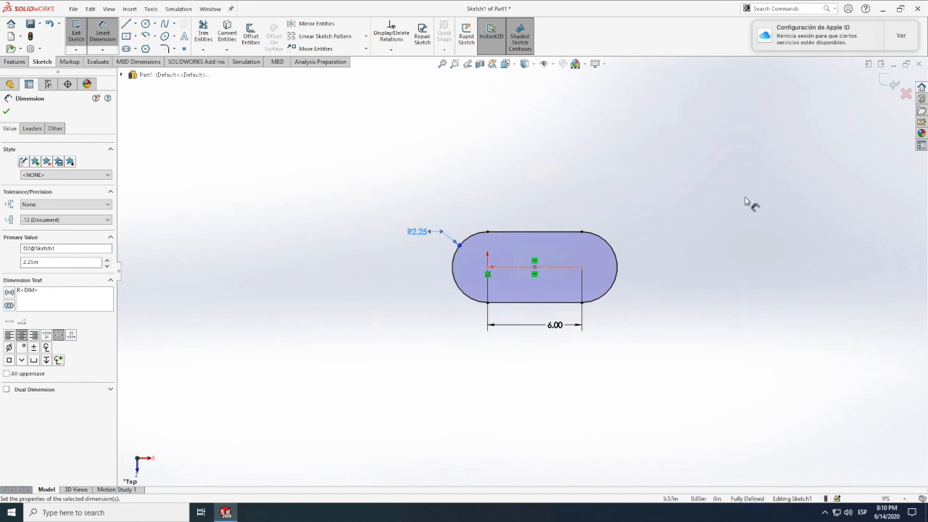
Select the slot together with its centerline and dimensions and delete them from the sketch.
scroll(759, 506, up, 4)
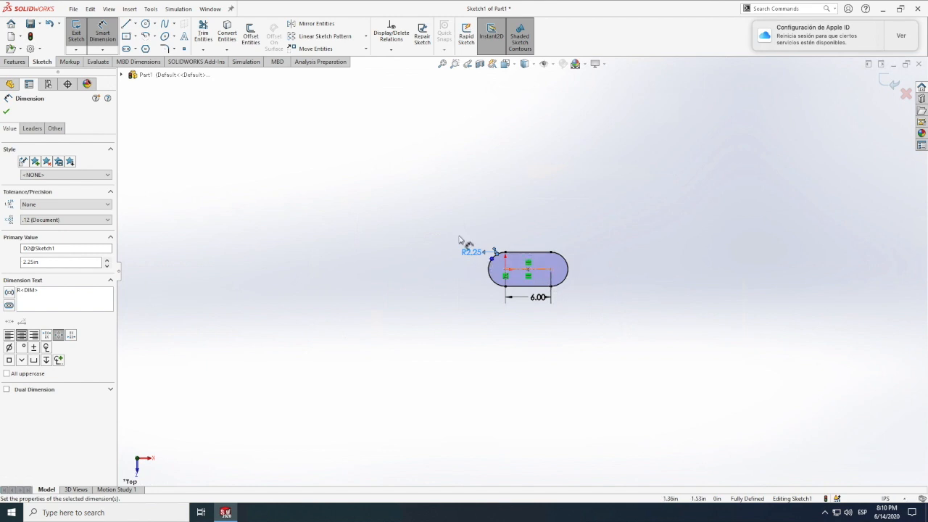
scroll(457, 238, down, 1)
key(Escape)
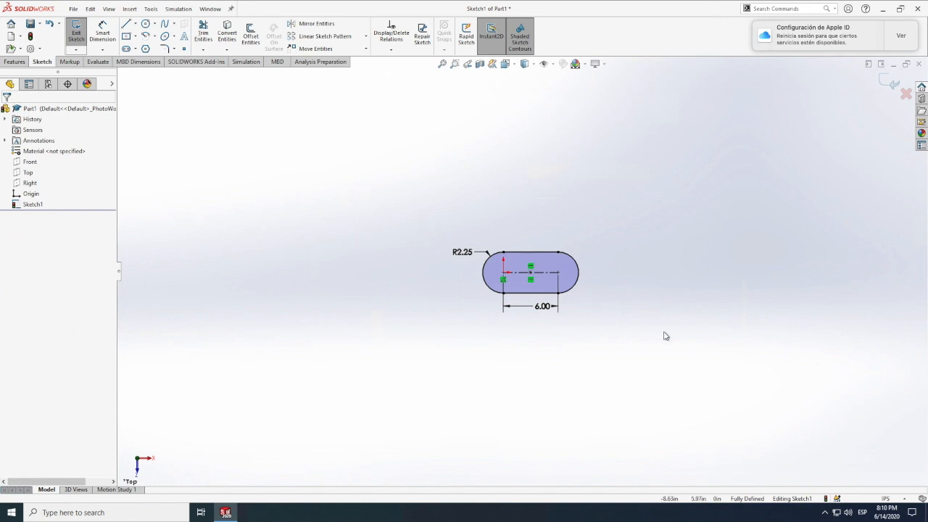
drag(423, 217, 671, 336)
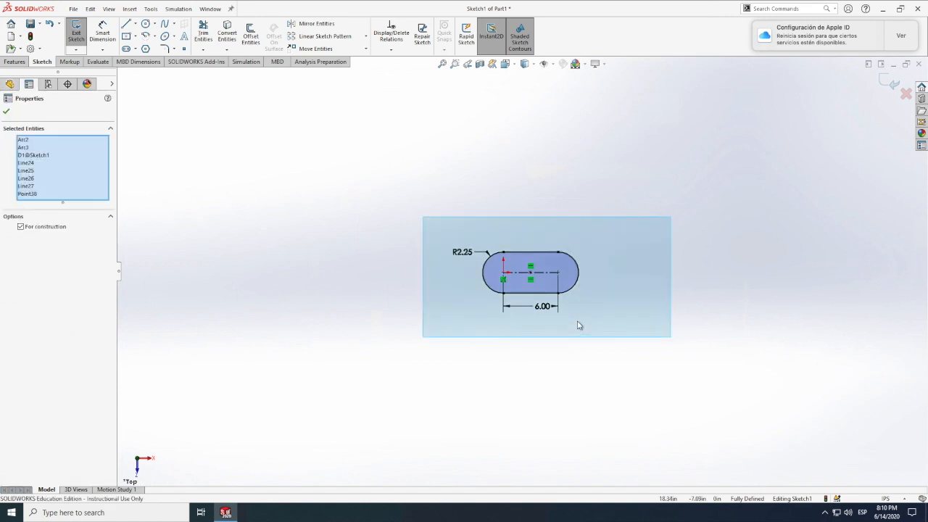
key(Delete)
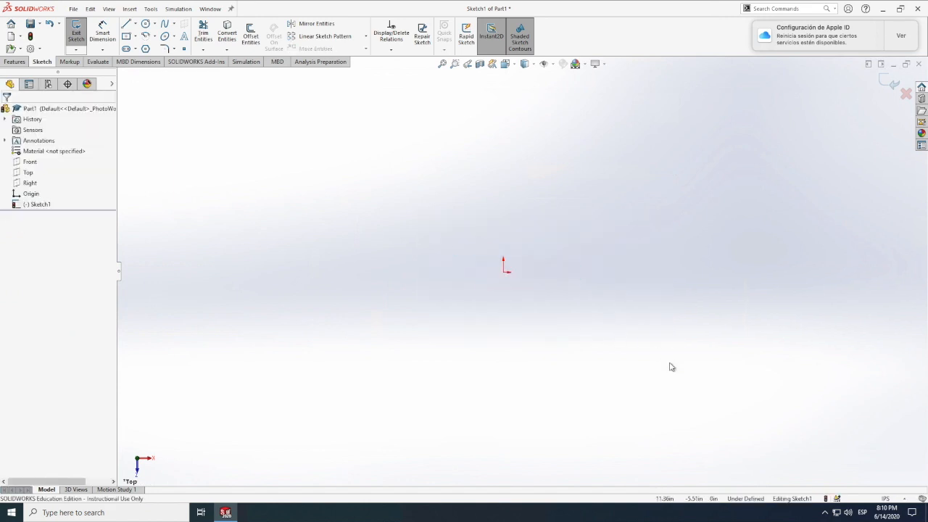
click(155, 36)
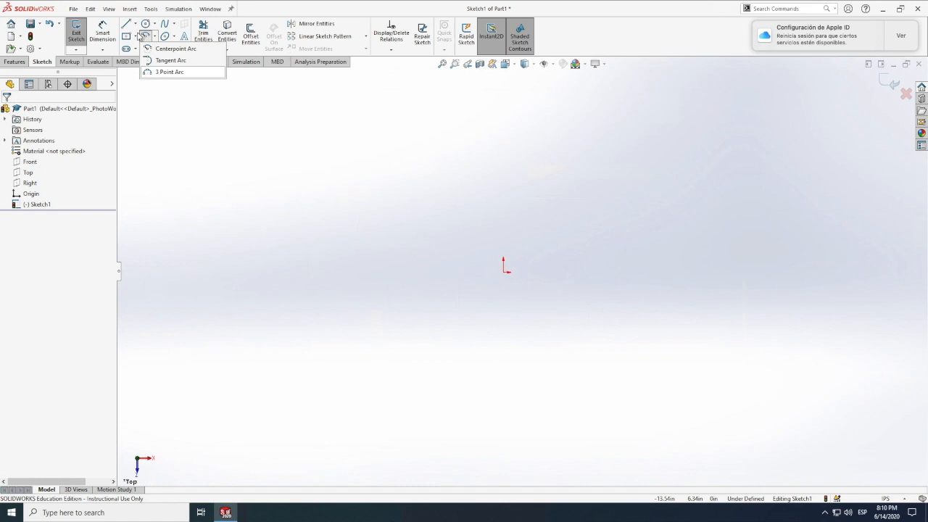
scroll(137, 27, down, 1)
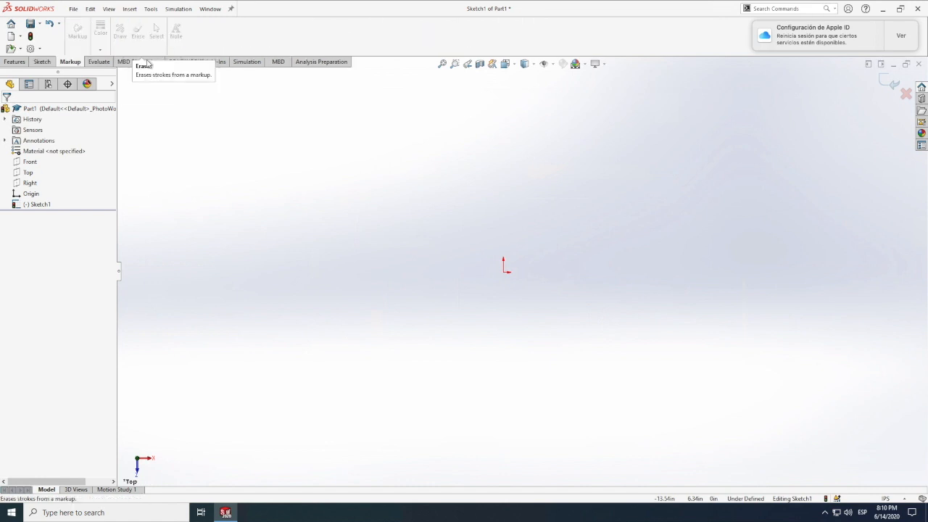
click(47, 64)
scroll(87, 45, down, 1)
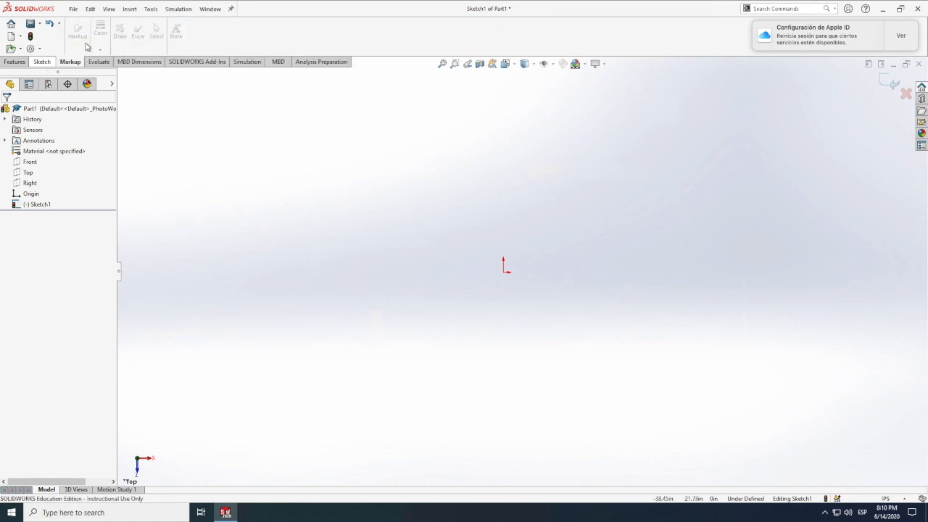
click(46, 65)
scroll(72, 48, down, 1)
click(50, 65)
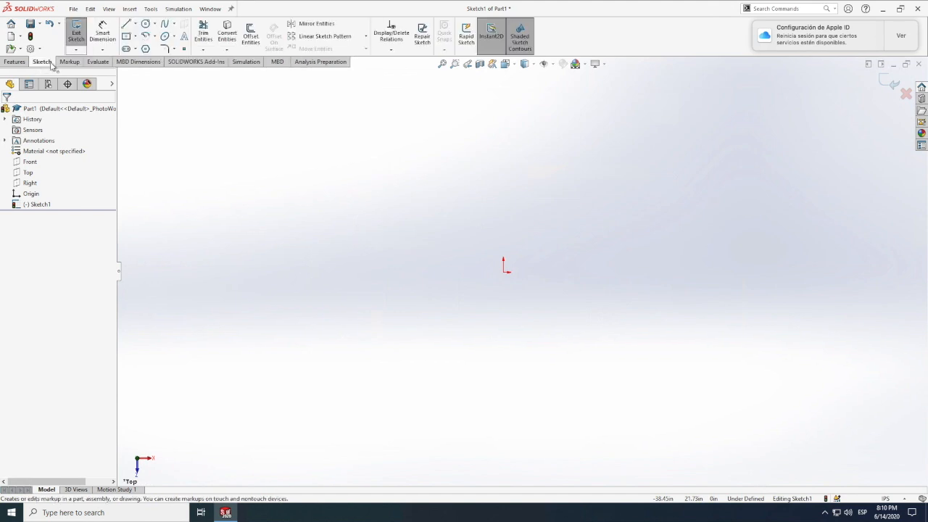
scroll(92, 34, down, 1)
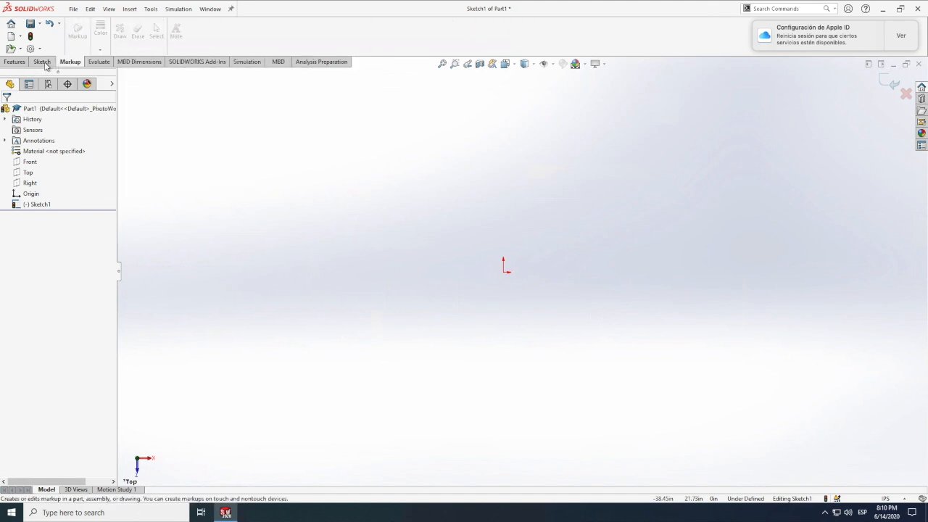
click(47, 64)
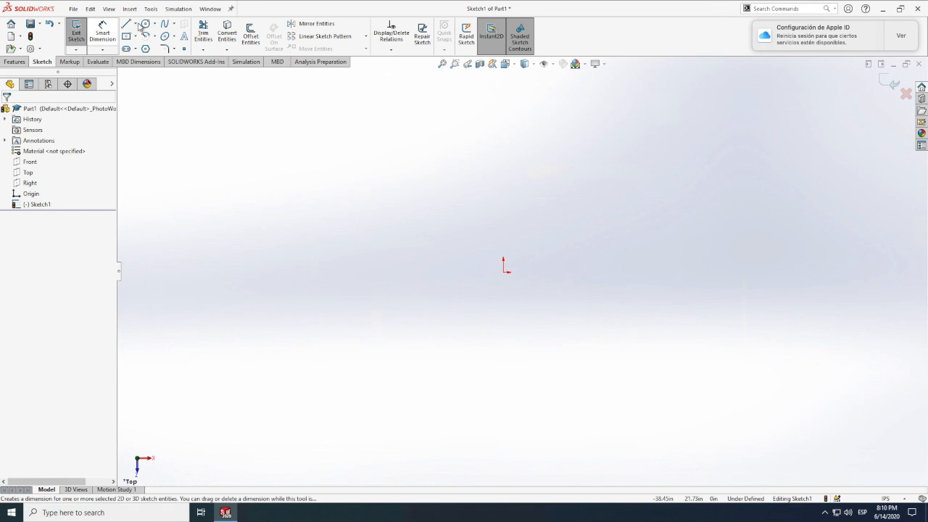
Sketch a horizontal centerline about 9.67 in long from the origin in the positive X direction.
click(137, 25)
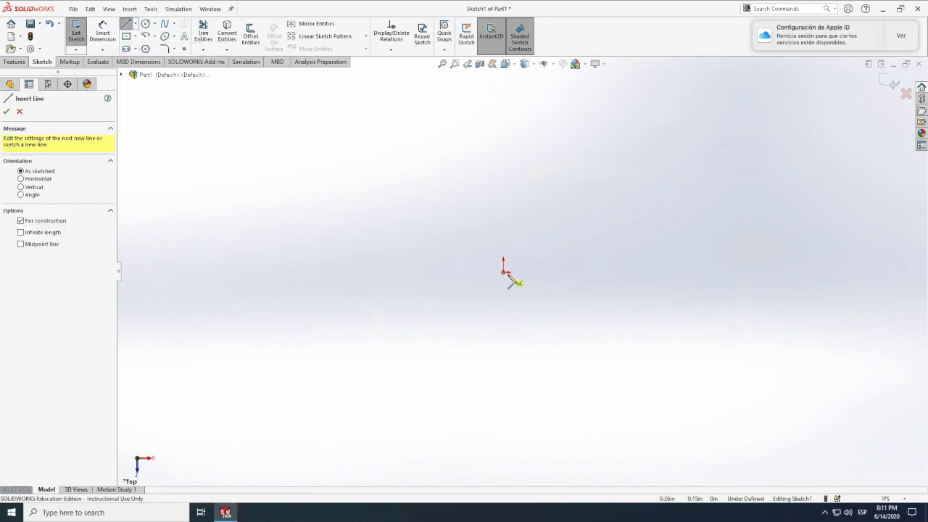
drag(505, 273, 586, 291)
key(Escape)
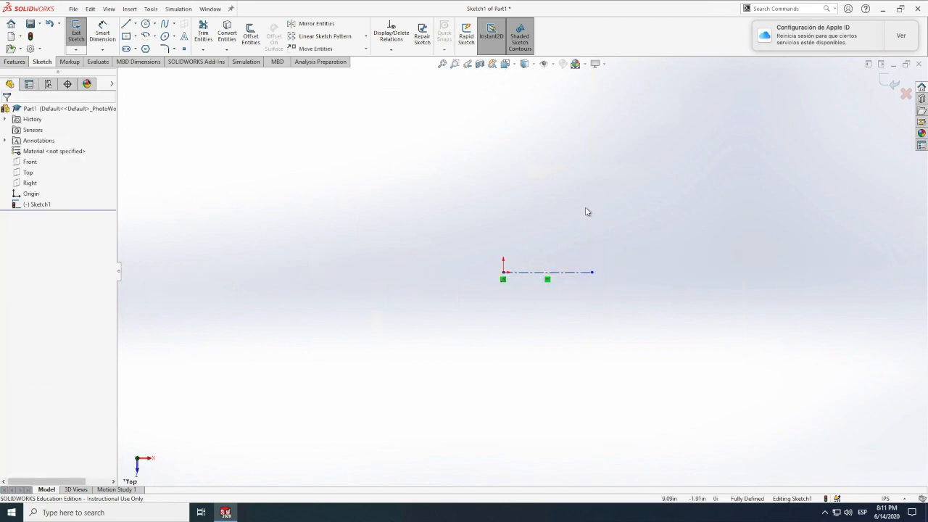
Dimension the new centerline's length and set it to 10 in.
click(102, 32)
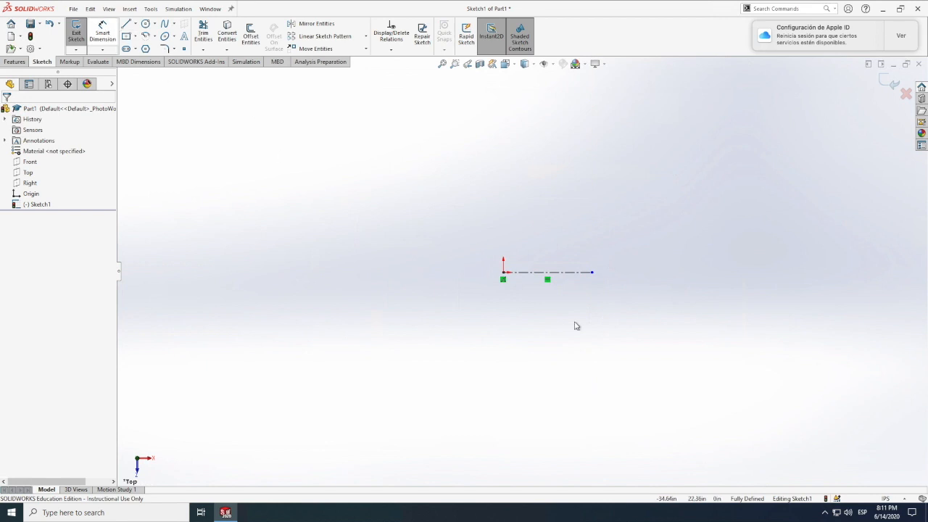
click(522, 274)
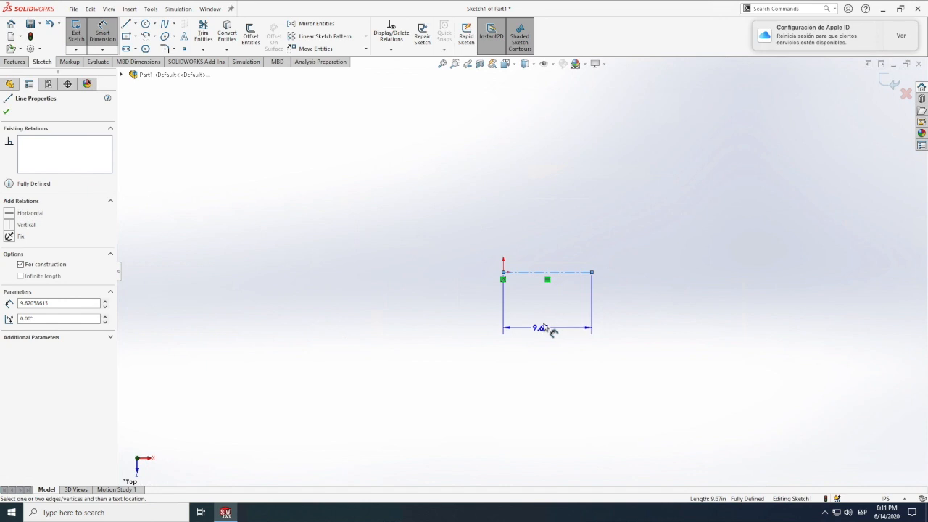
click(546, 324)
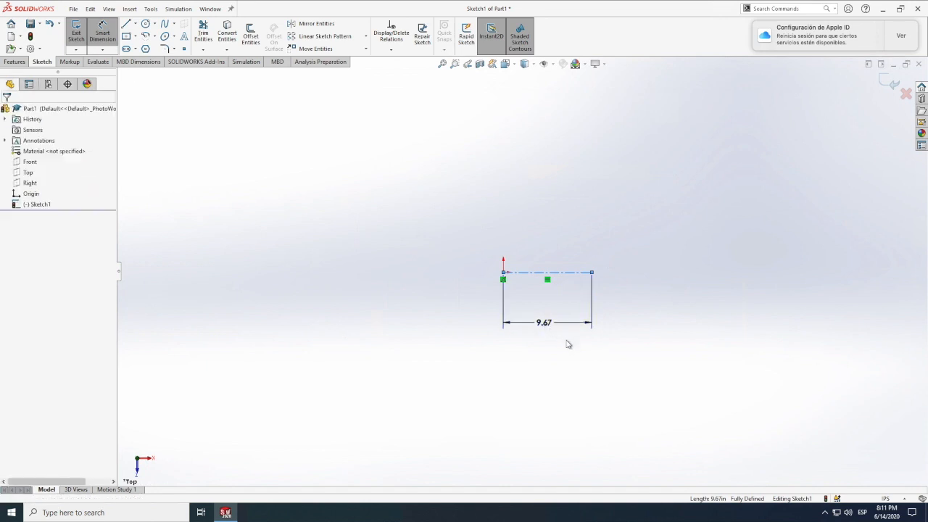
text(10)
key(Return)
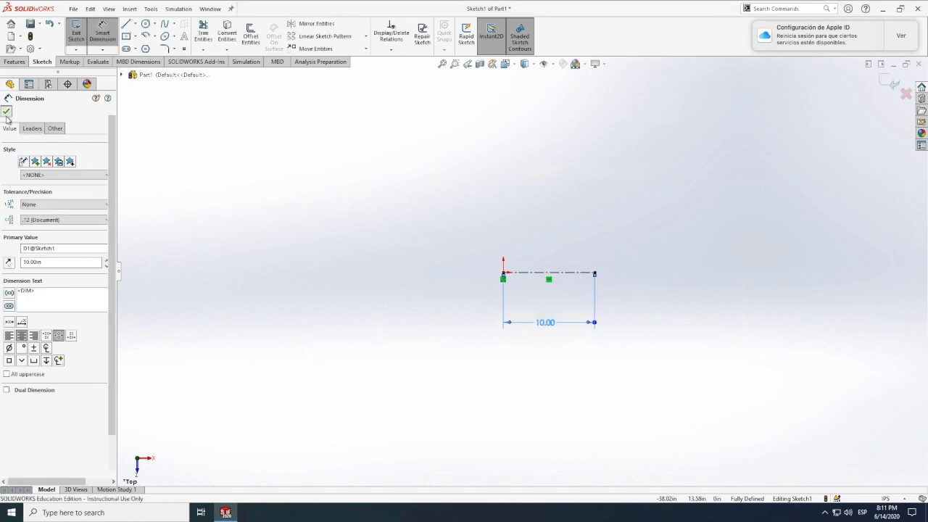
key(Escape)
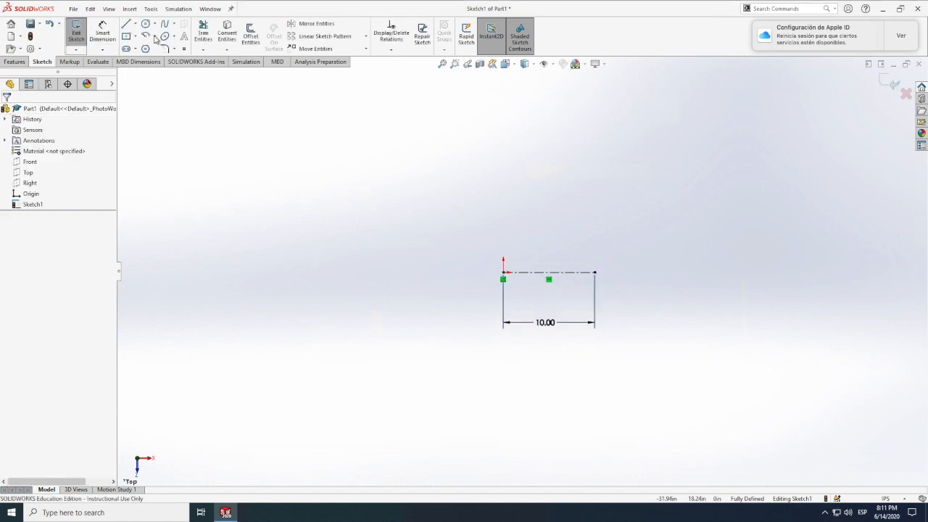
Sketch a 3 Point Arc between the centerline's two endpoints, bulging above it with a radius of about 6.08 in.
click(154, 36)
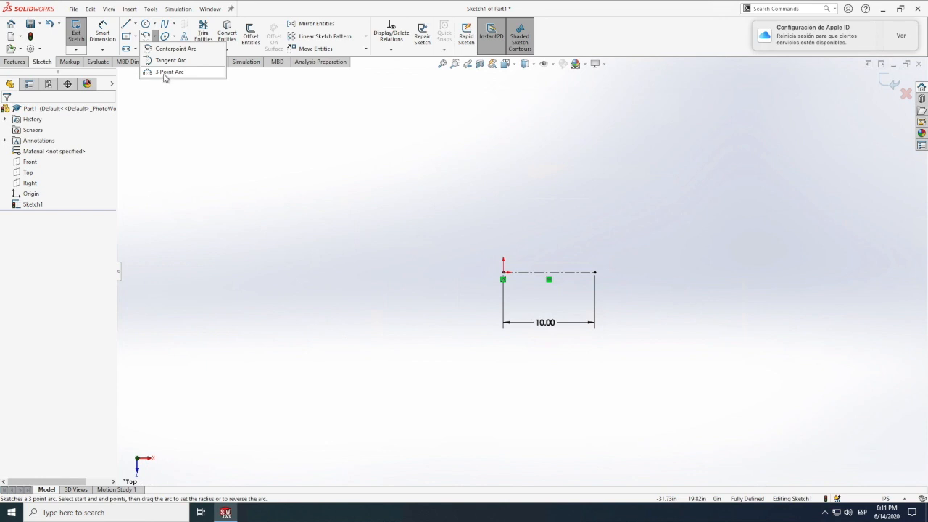
click(163, 73)
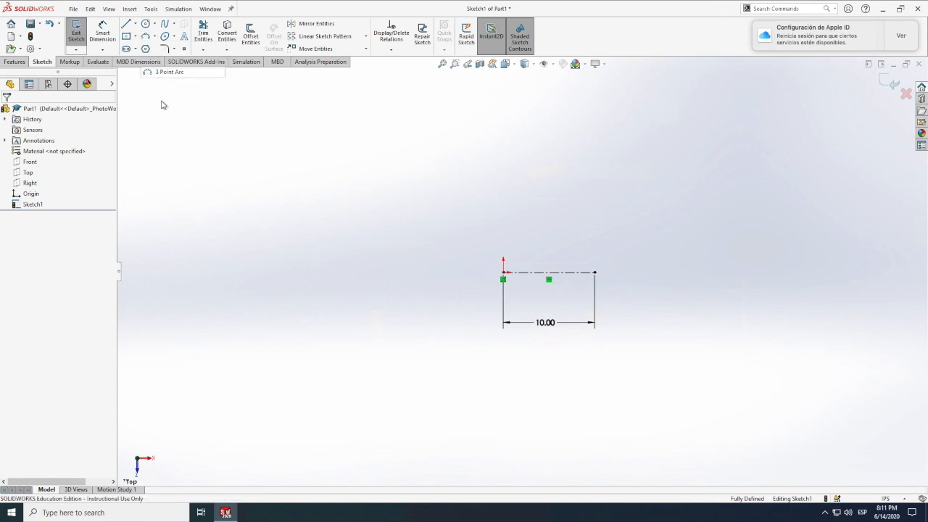
click(504, 273)
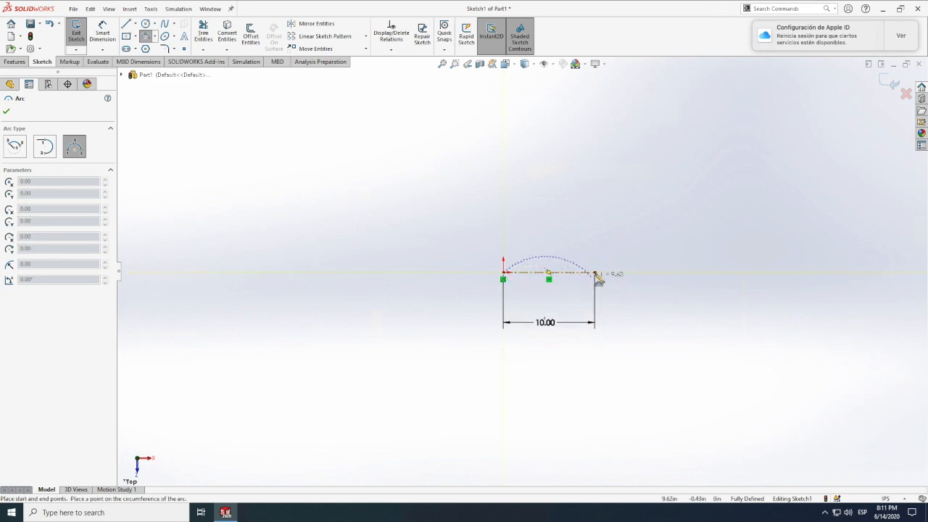
click(596, 274)
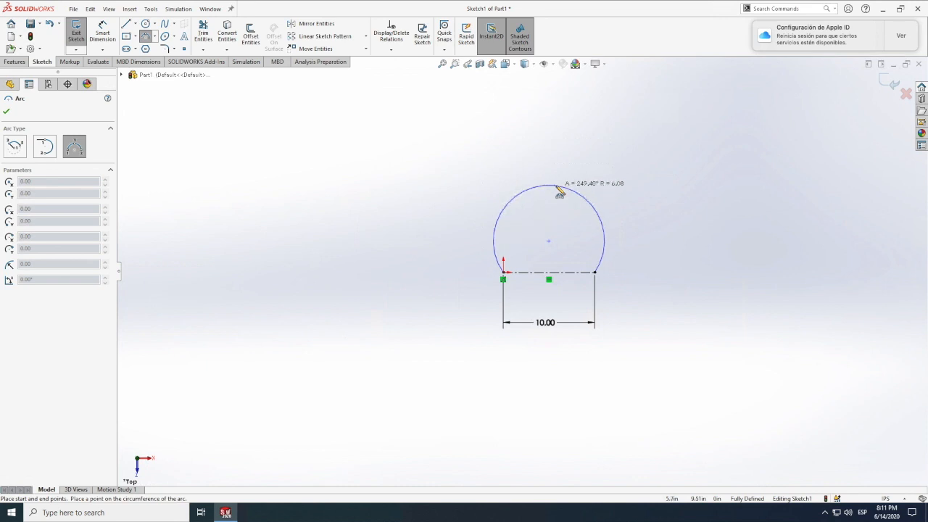
click(602, 196)
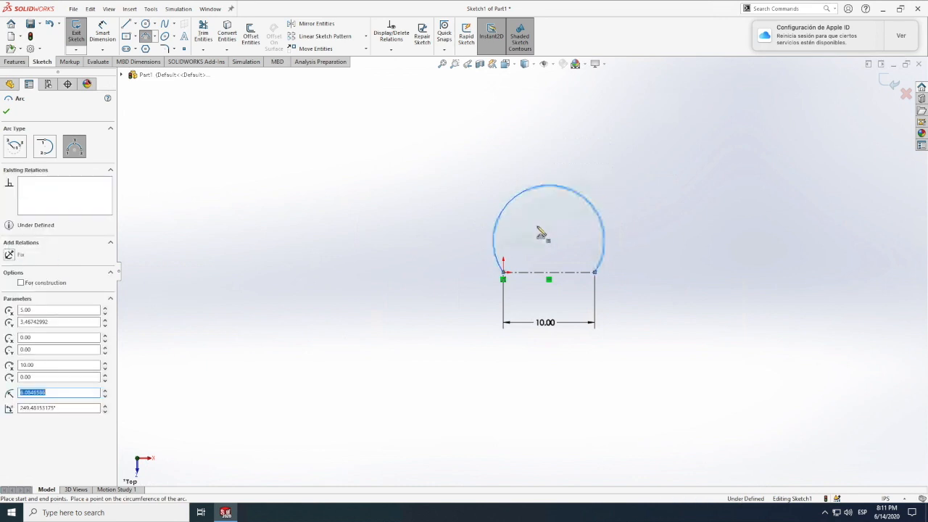
Dimension the radius of the 3 Point Arc, accepting its value as drawn.
key(Escape)
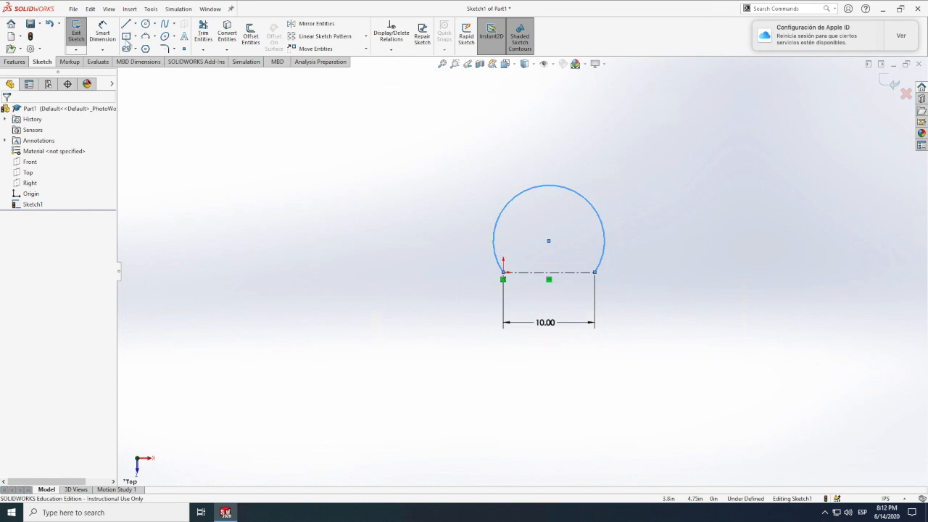
click(102, 29)
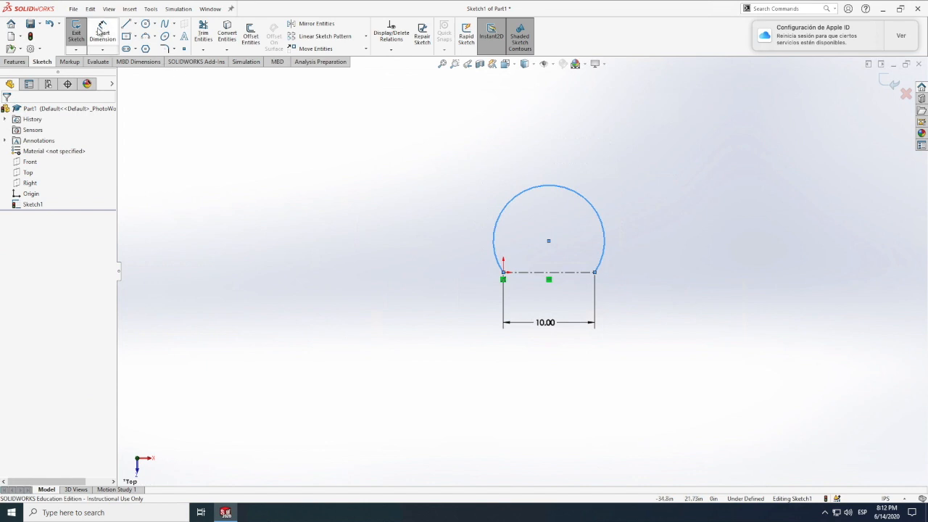
click(561, 190)
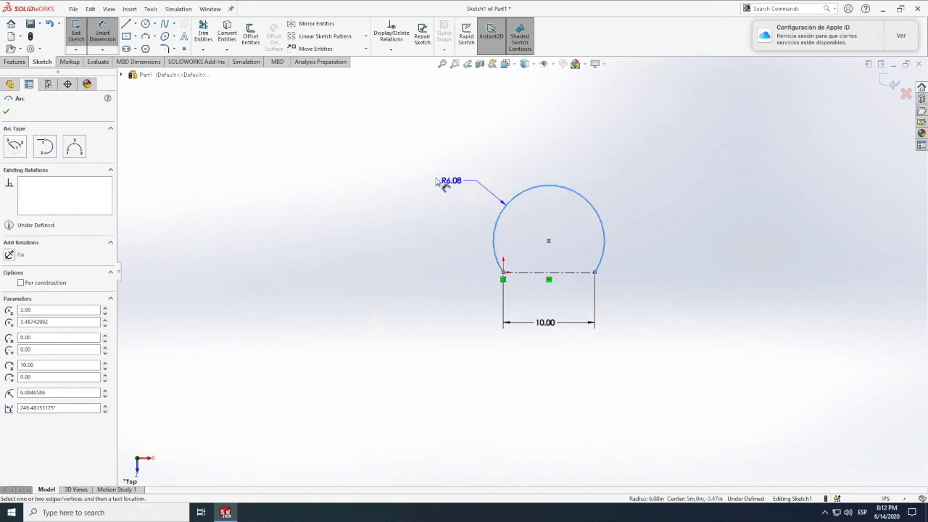
click(439, 183)
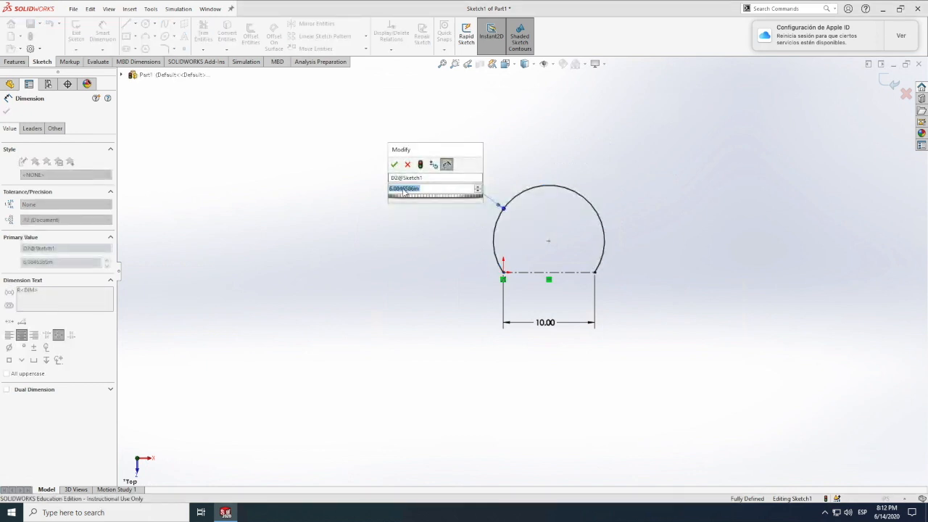
click(394, 165)
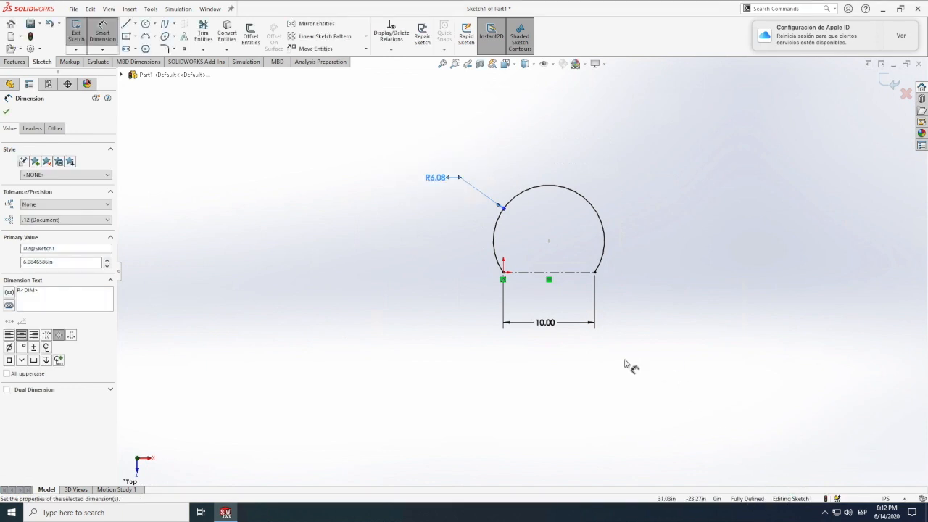
Sketch a Centerpoint Arc of 5 in radius and 180° below the centerline, centered on its midpoint and joining its two endpoints.
click(155, 39)
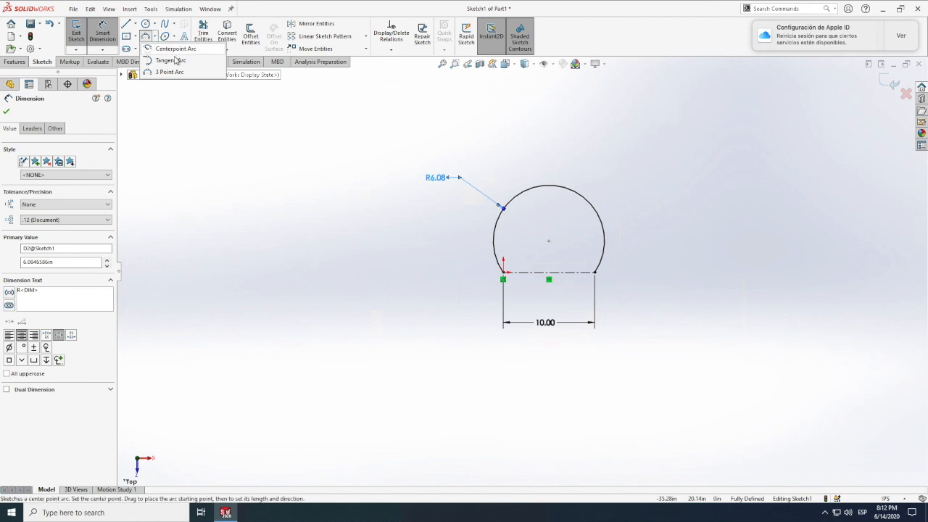
click(169, 49)
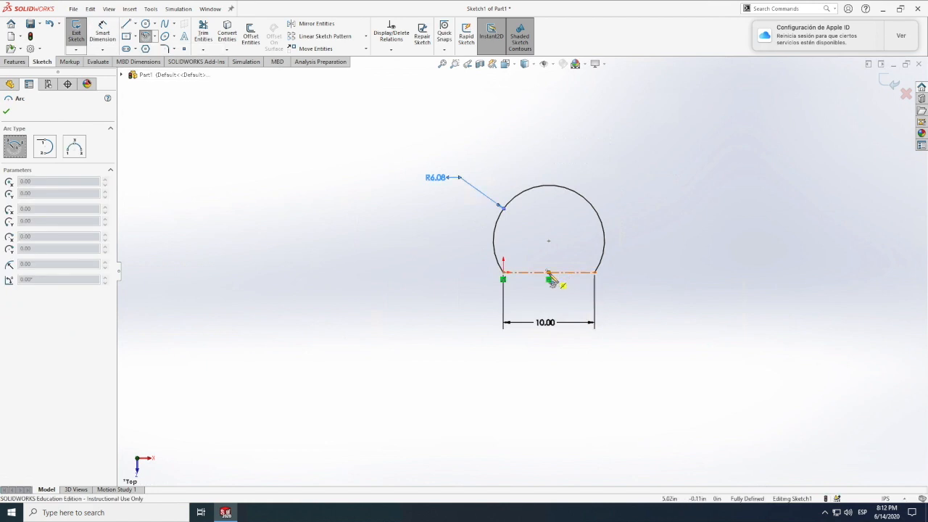
click(549, 273)
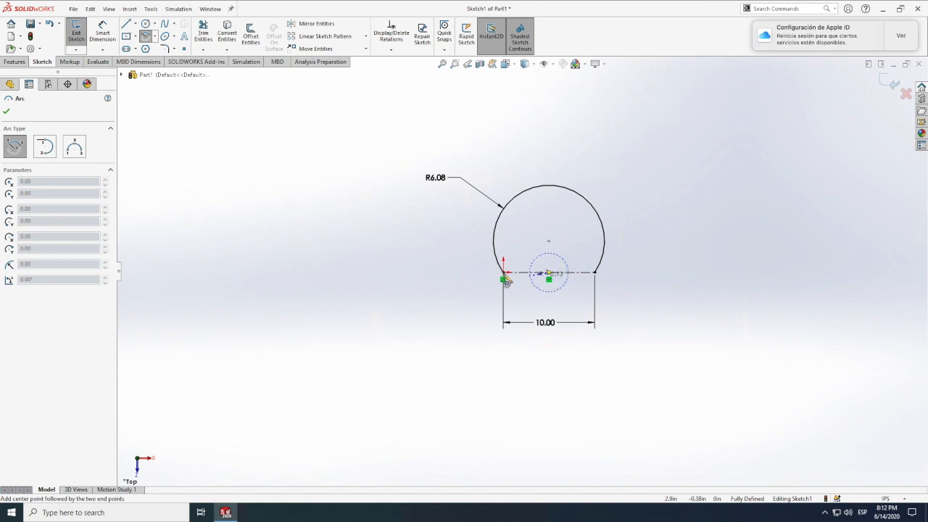
click(504, 278)
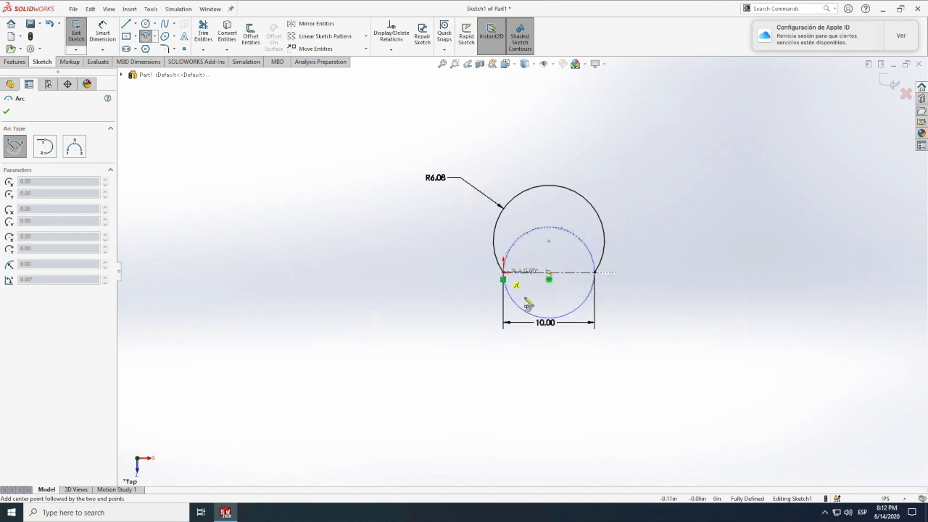
click(622, 288)
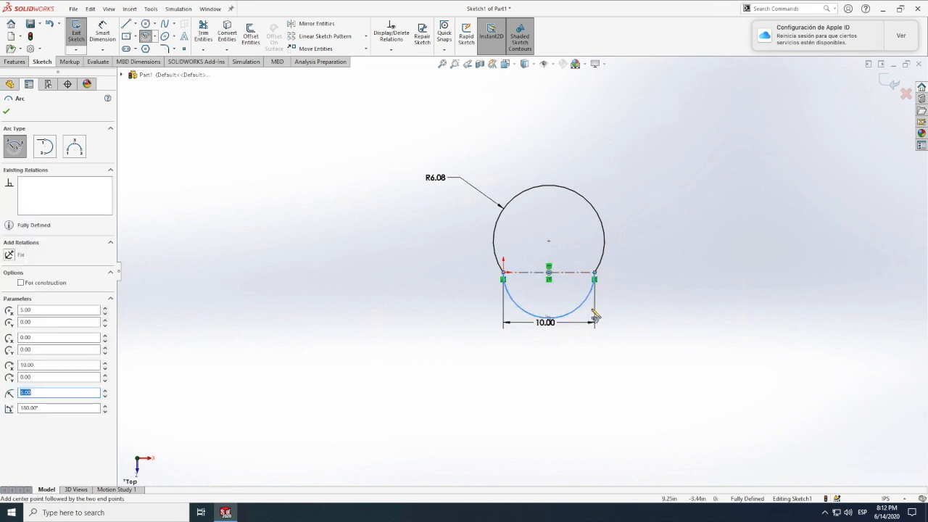
key(Escape)
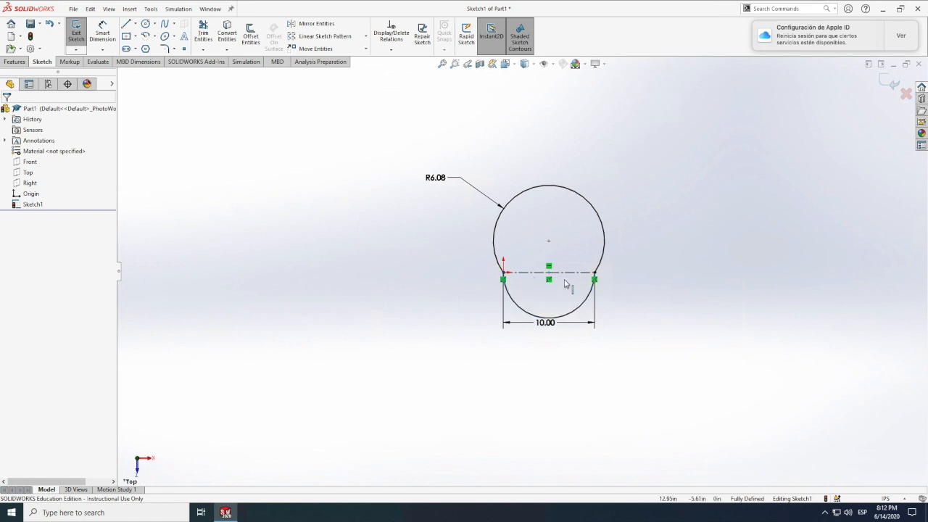
Select both arcs together with the centerline and dimensions and delete them from the sketch.
drag(372, 127, 686, 374)
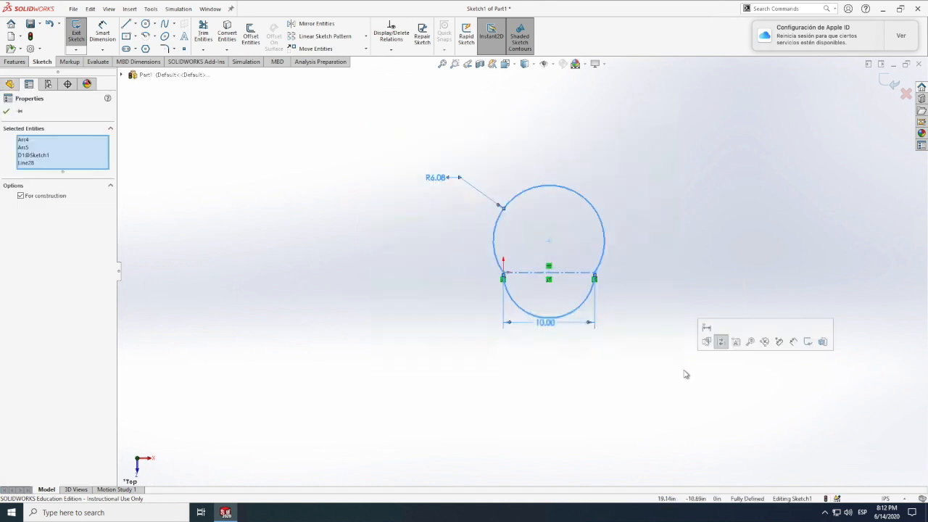
key(Delete)
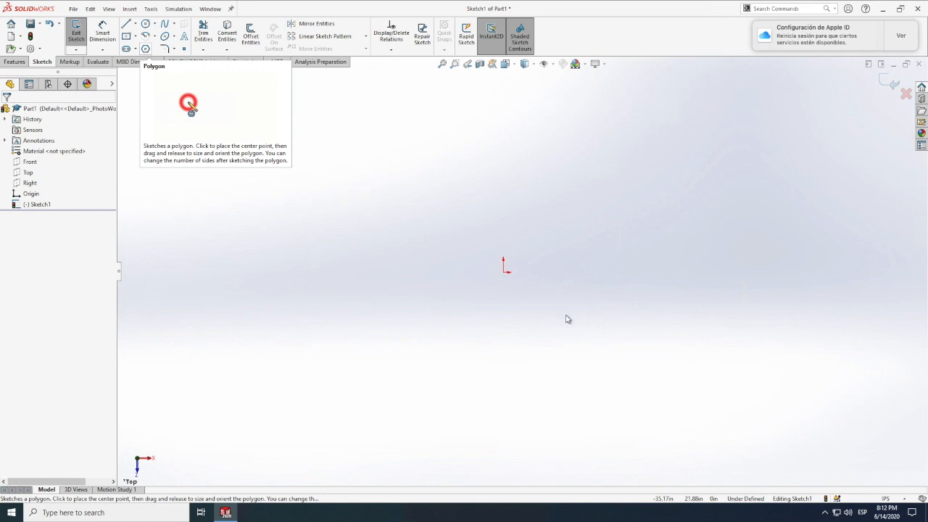
click(140, 63)
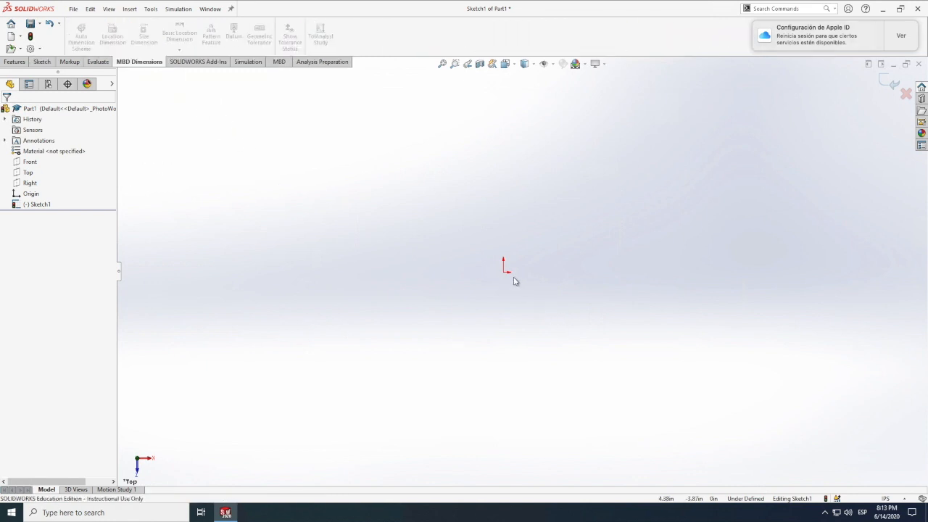
click(43, 63)
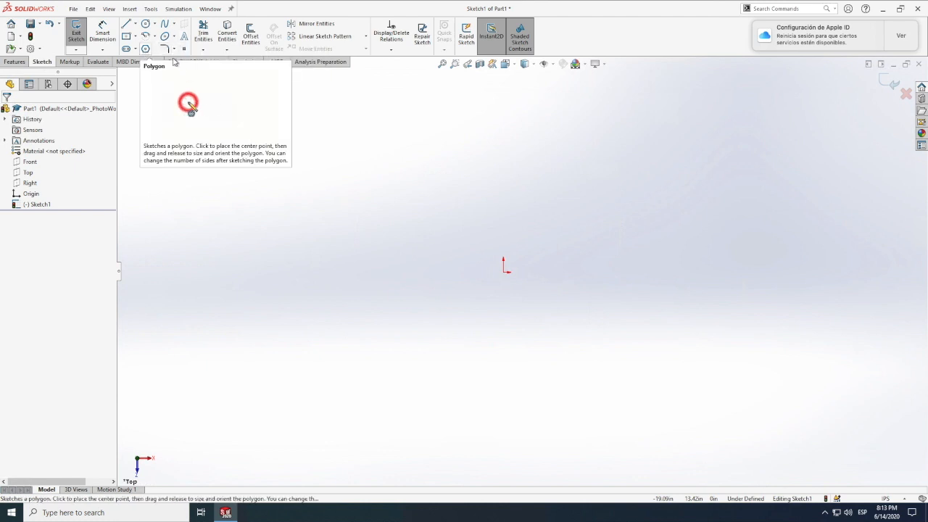
Sketch a polygon centered on the origin with an inscribed circle about 13.42 in in diameter, and set its number of sides to 10.
click(146, 49)
click(504, 270)
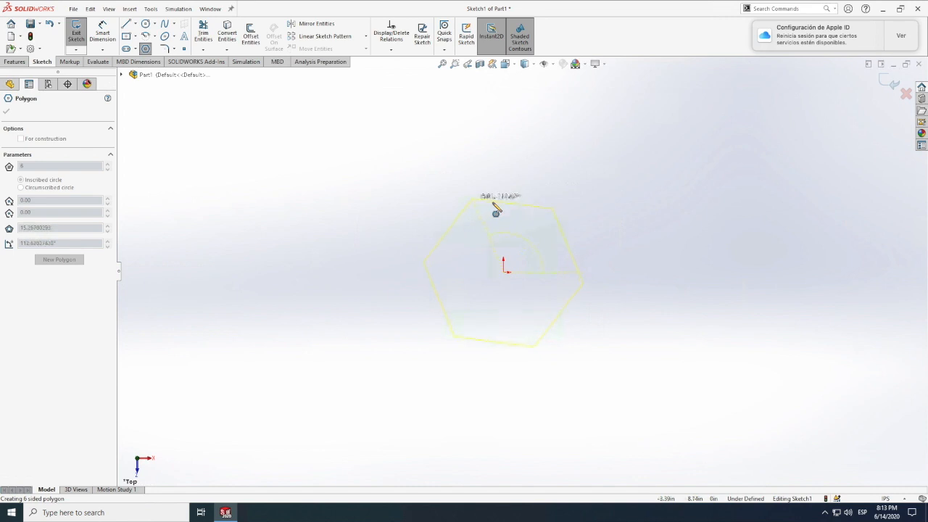
click(493, 203)
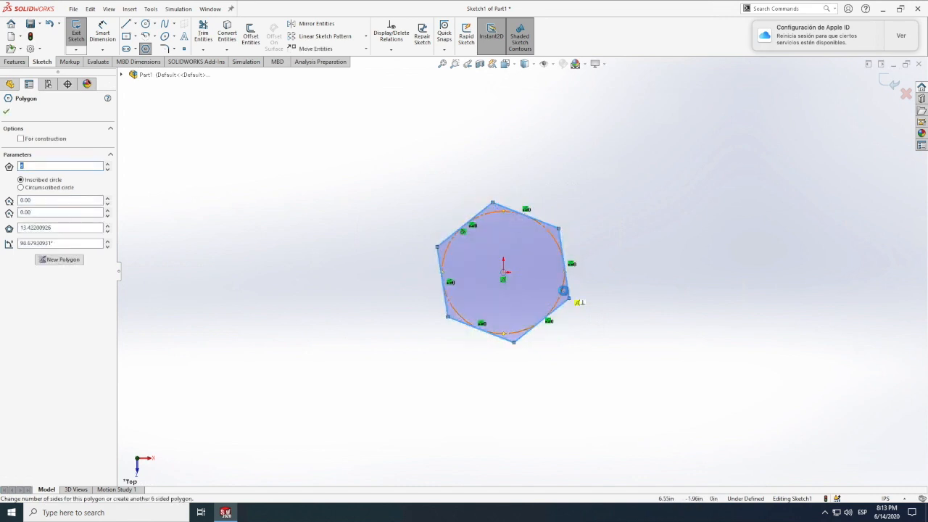
scroll(96, 254, up, 1)
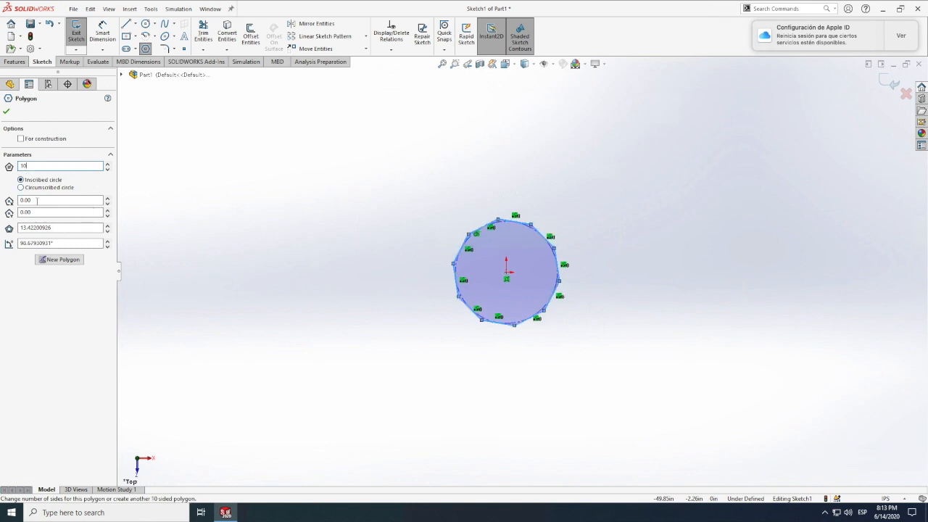
Set the diameter of the polygon's inscribed circle to 10 in.
click(64, 227)
double_click(37, 228)
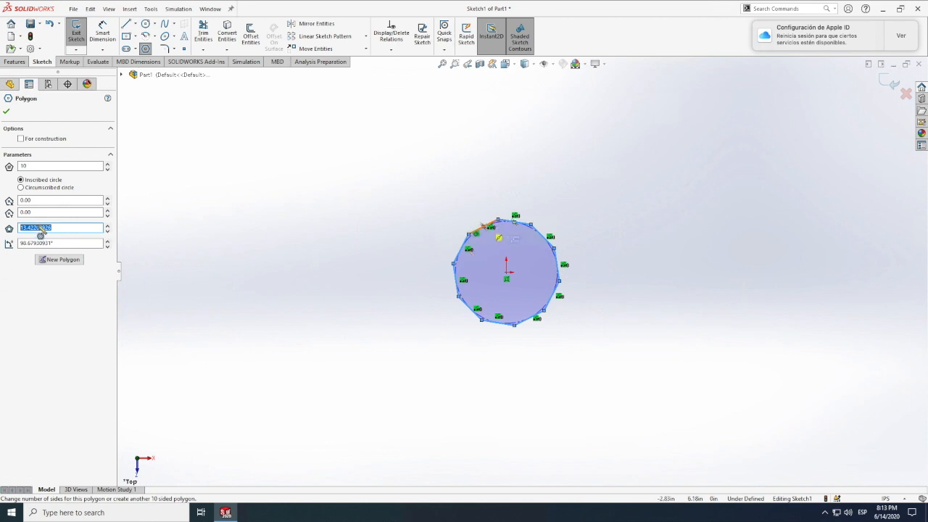
text(1)
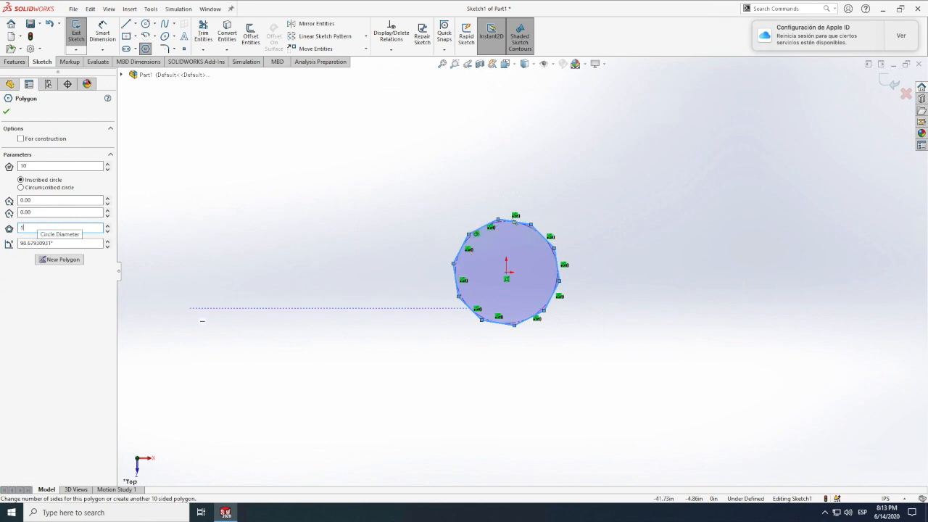
text(0)
key(Return)
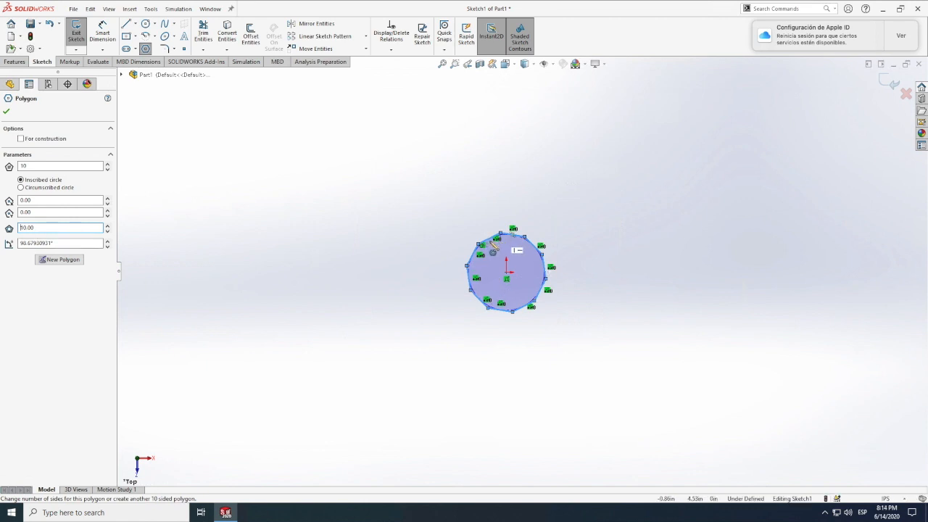
Set the polygon's angle to 180° and finish the Polygon command.
double_click(58, 244)
click(56, 247)
double_click(64, 244)
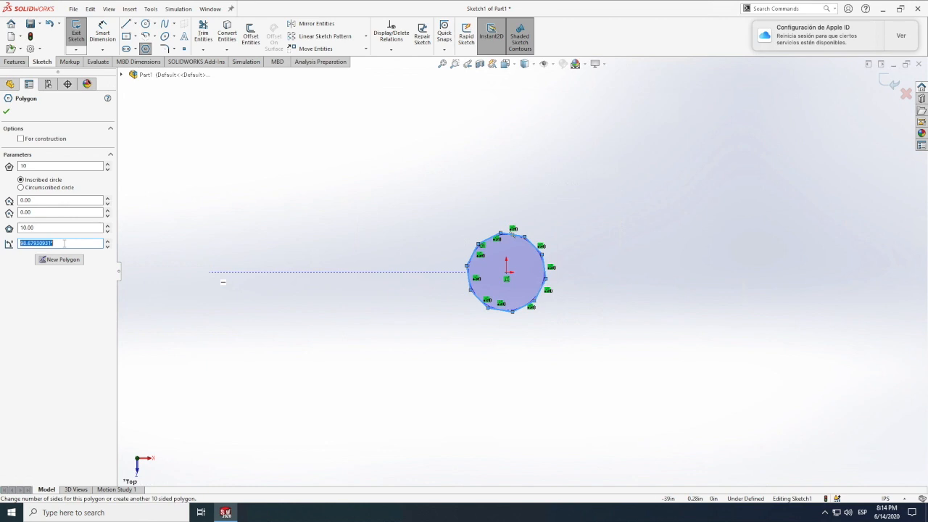
text(180)
key(Return)
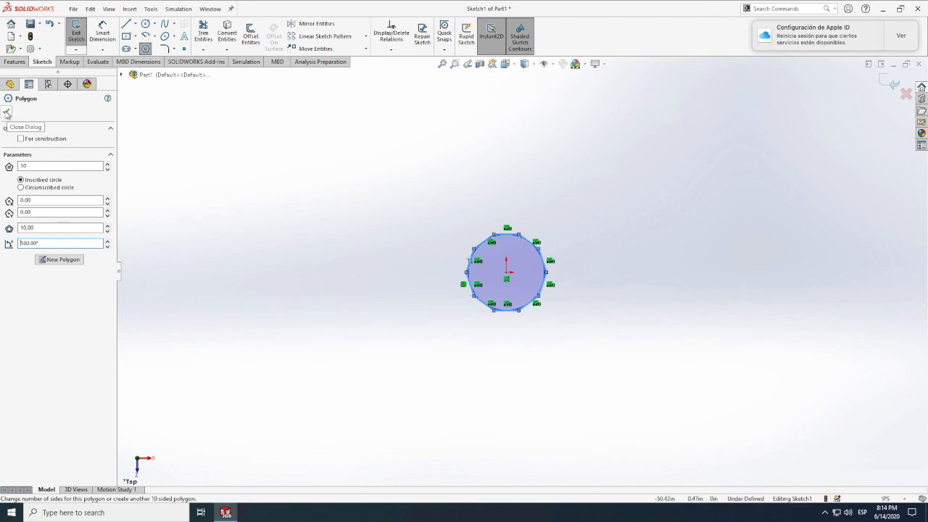
click(7, 113)
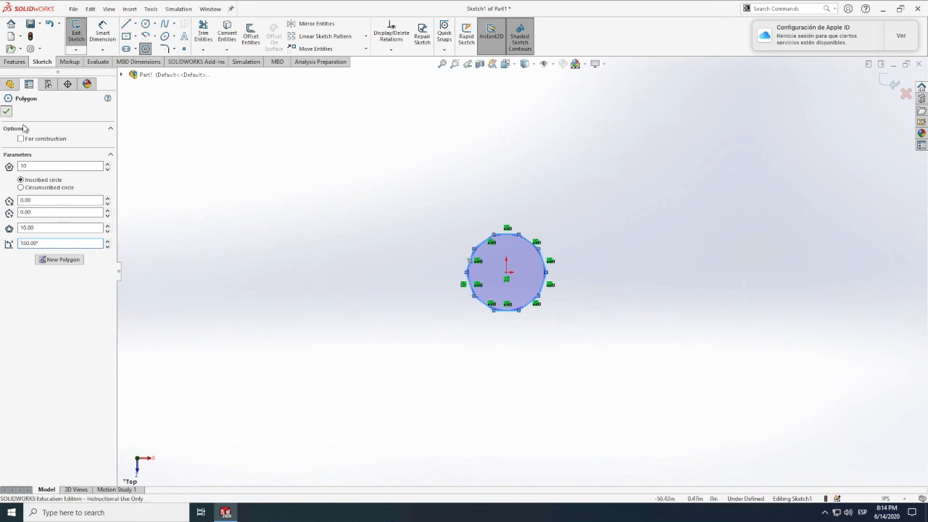
click(101, 37)
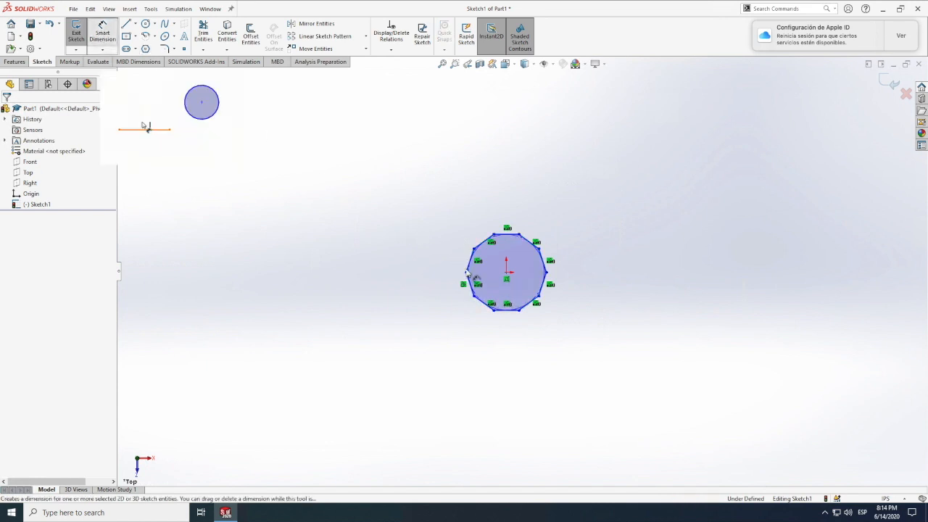
click(470, 265)
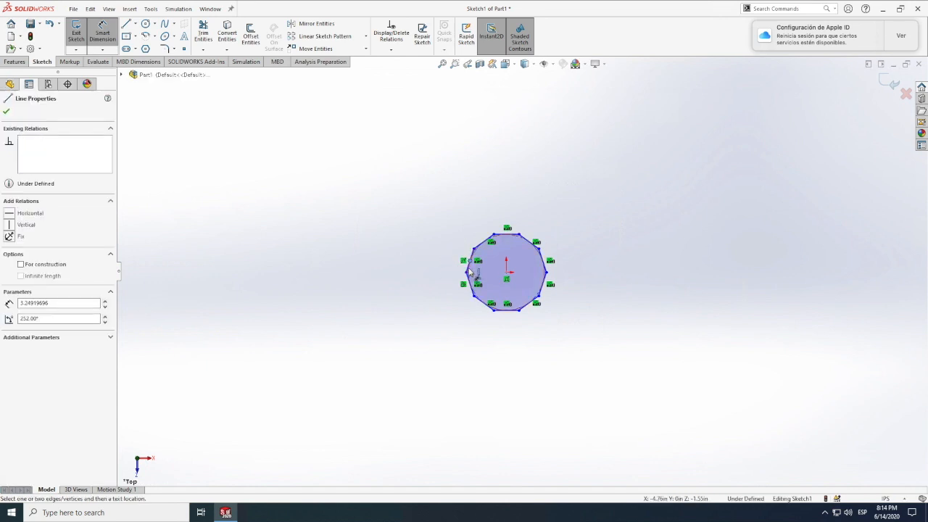
click(469, 261)
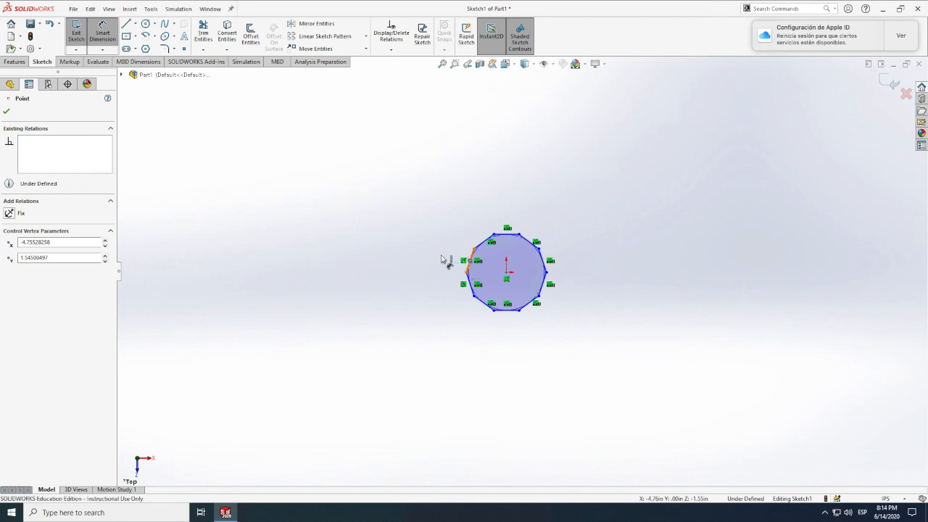
click(480, 246)
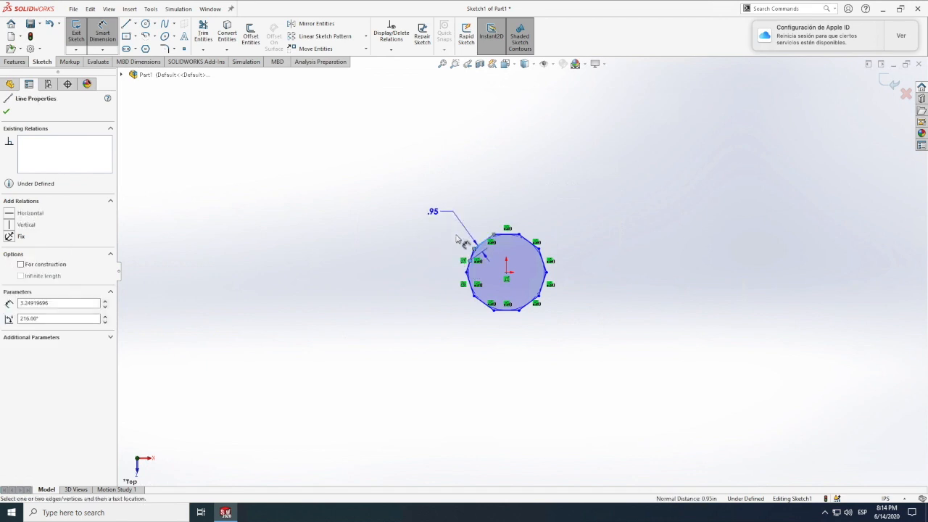
key(Escape)
Dimension the length of the polygon's upper-left sloping side, accepting its value as drawn.
scroll(480, 248, down, 1)
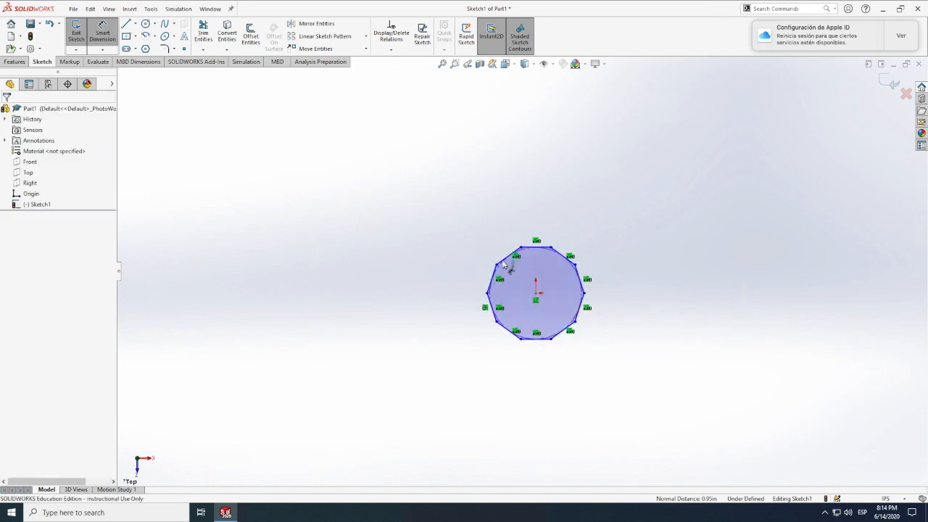
click(488, 238)
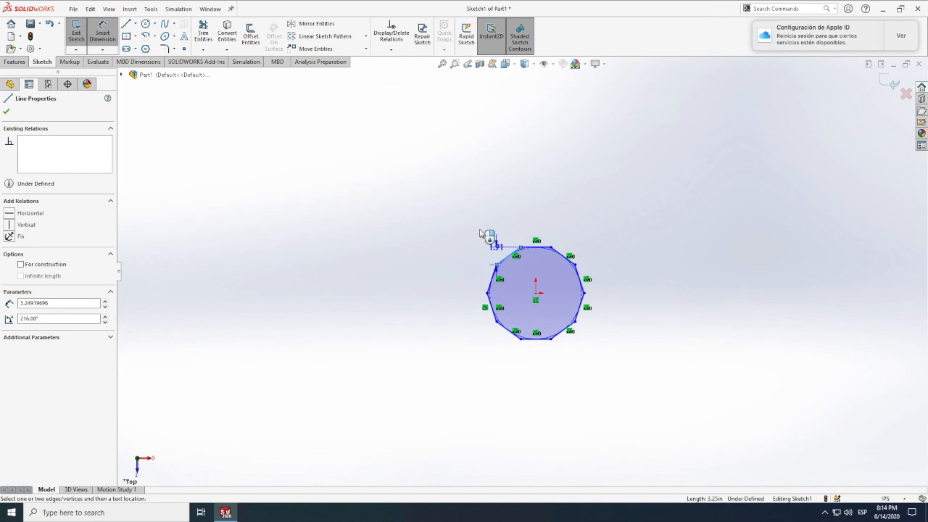
click(492, 228)
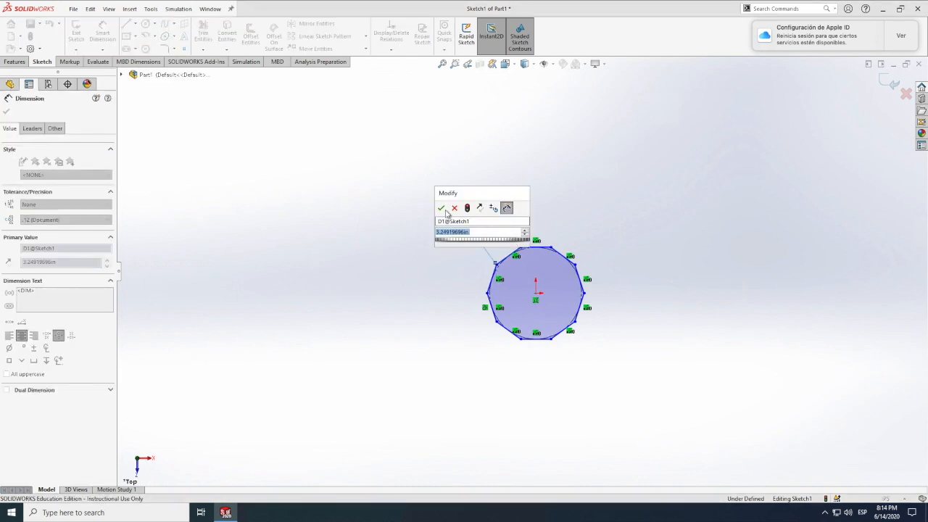
key(Return)
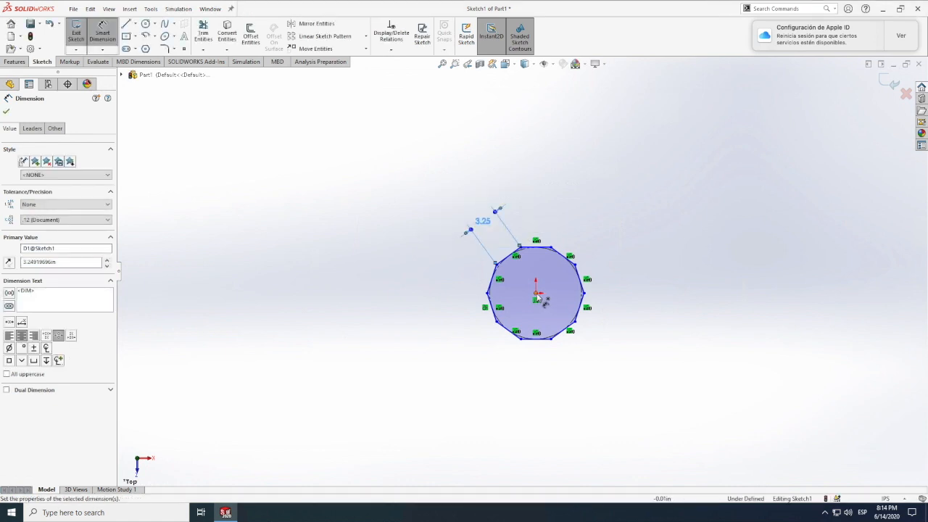
Try to dimension the vertical distance from the origin to the right-hand vertex of the polygon's top side.
click(536, 294)
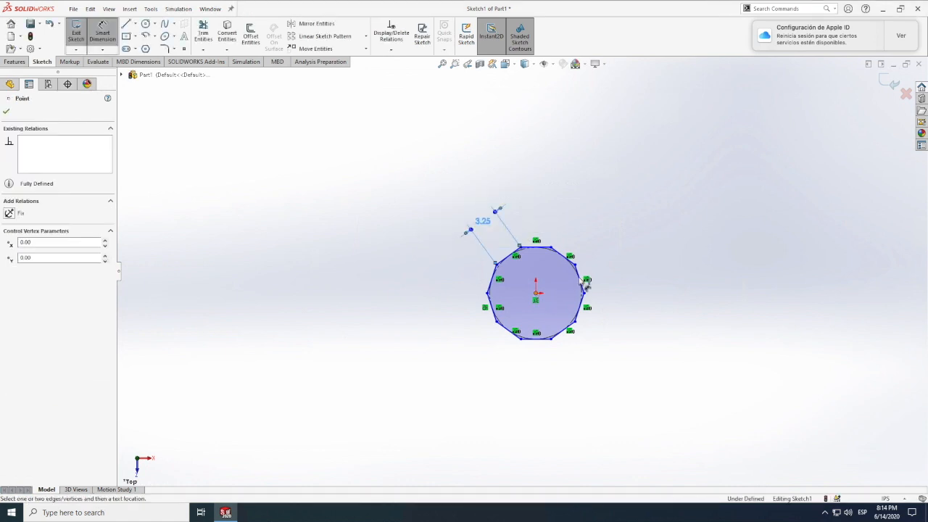
click(549, 252)
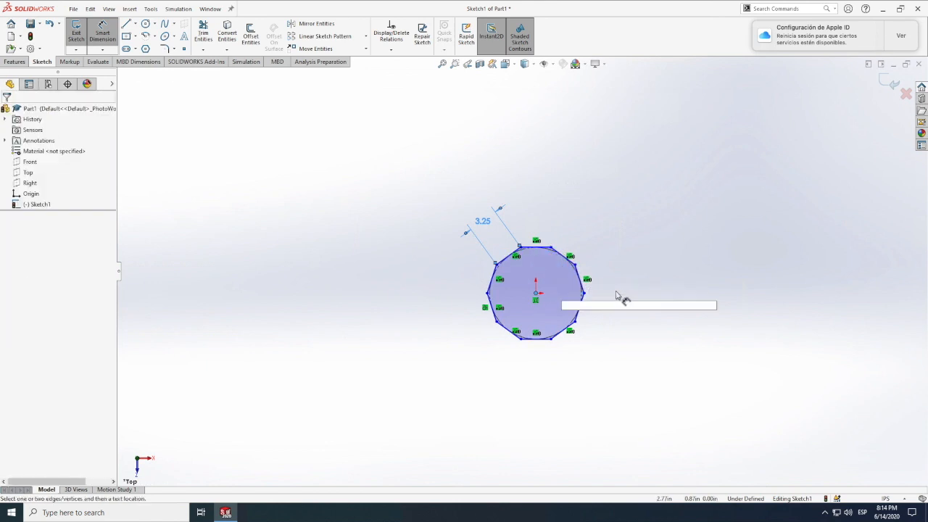
click(536, 293)
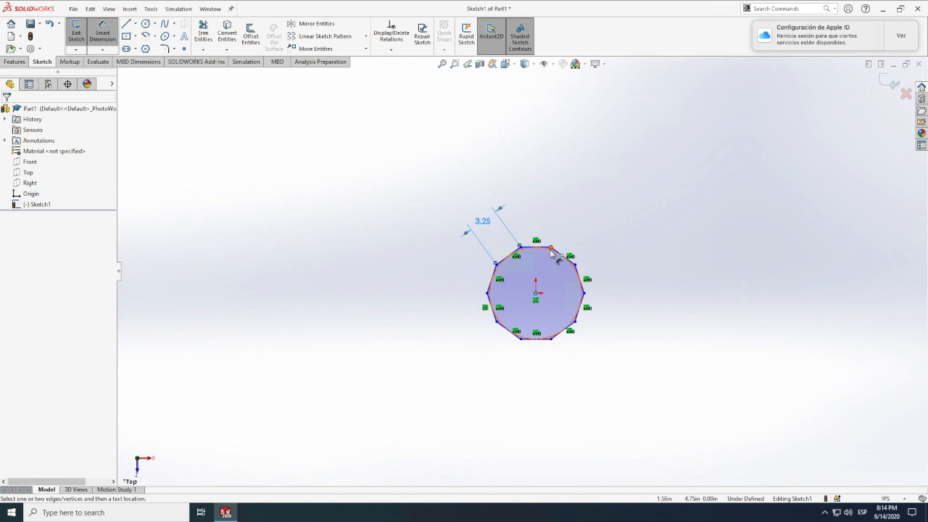
click(551, 248)
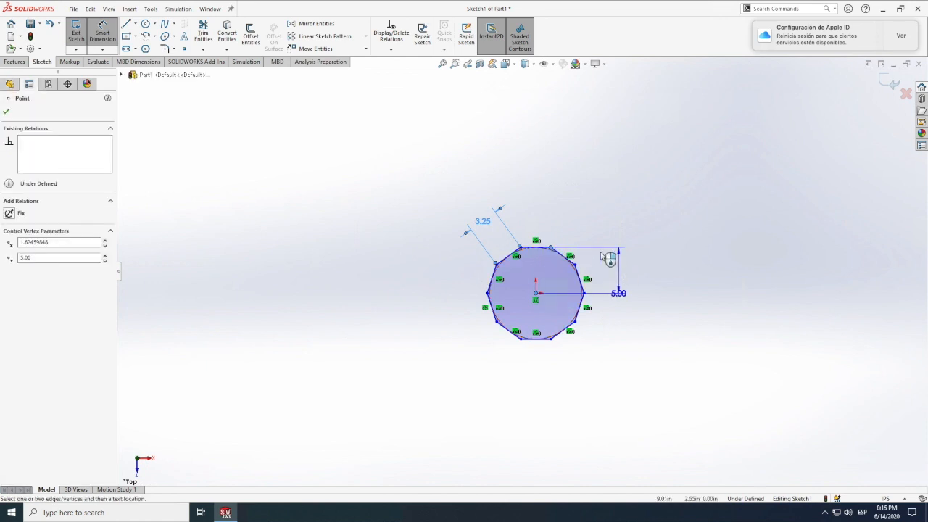
click(552, 284)
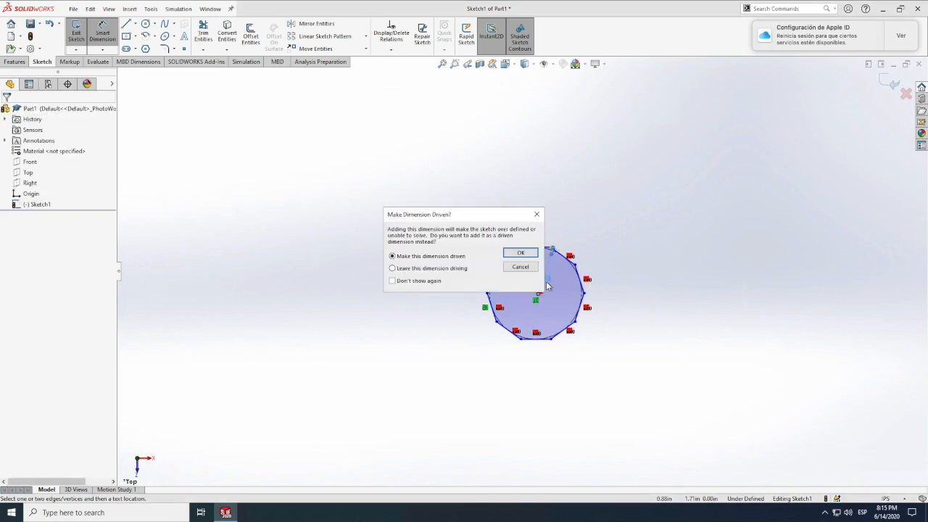
click(521, 267)
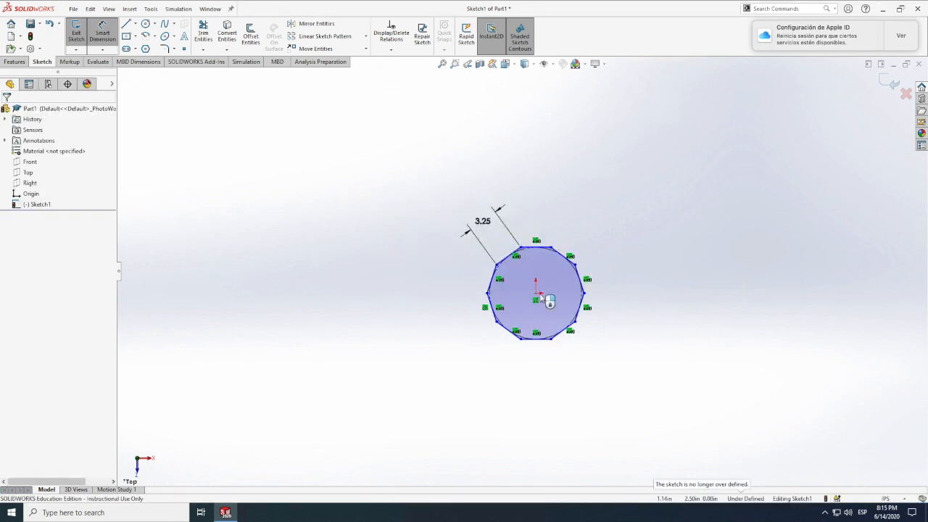
scroll(138, 61, down, 1)
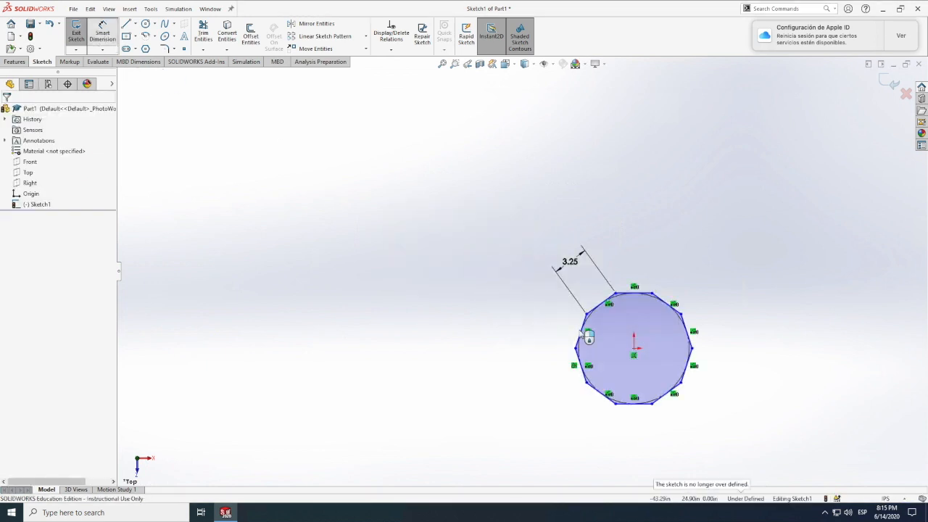
click(102, 44)
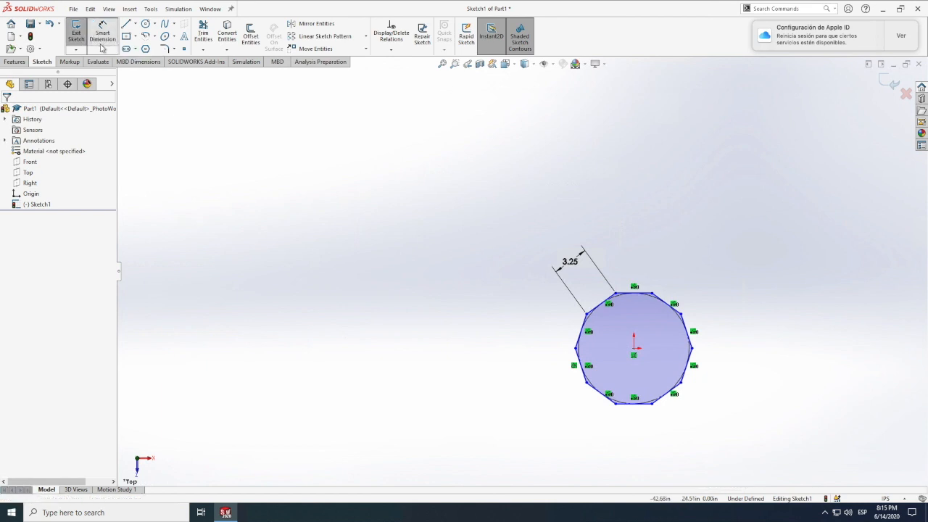
click(634, 349)
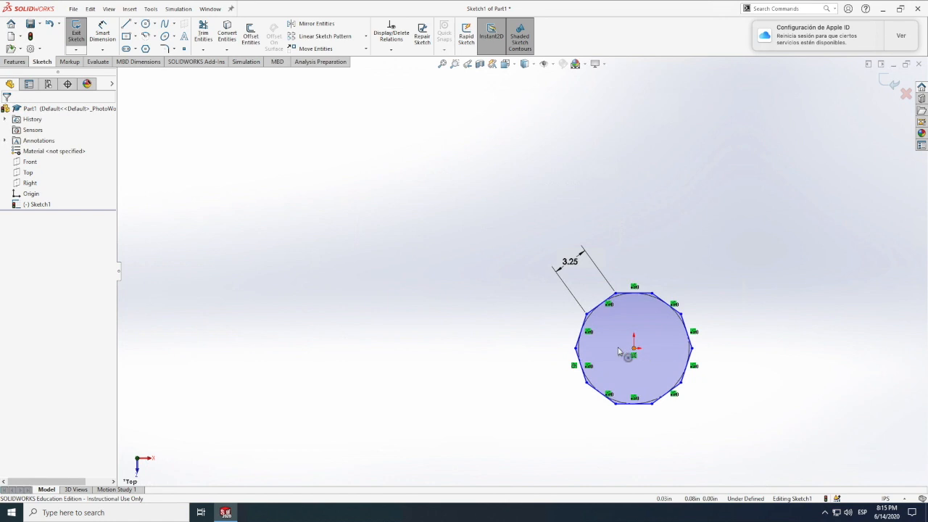
click(580, 350)
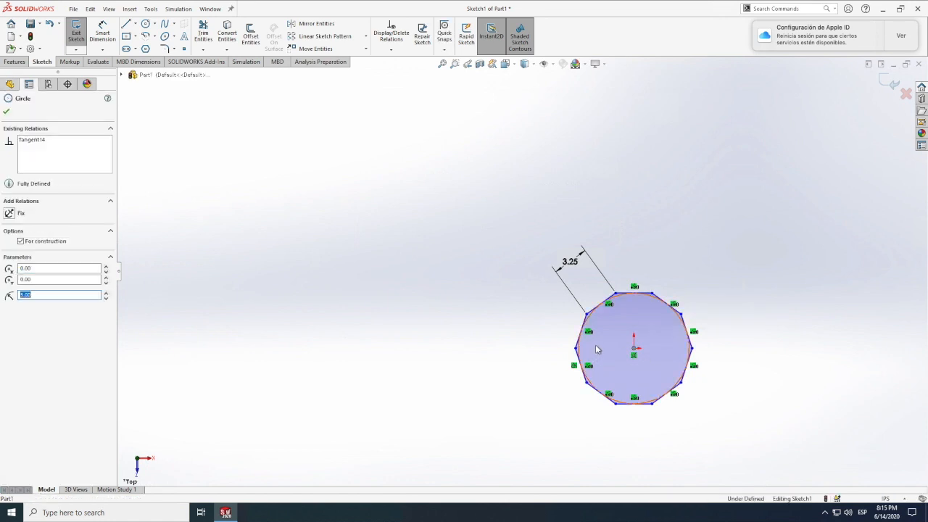
click(580, 339)
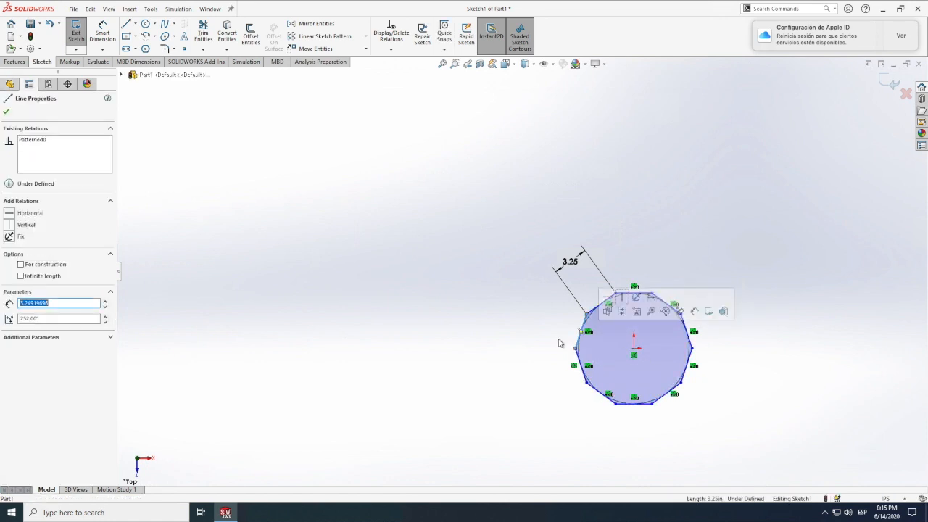
Delete the whole polygon together with its side-length dimension.
key(Escape)
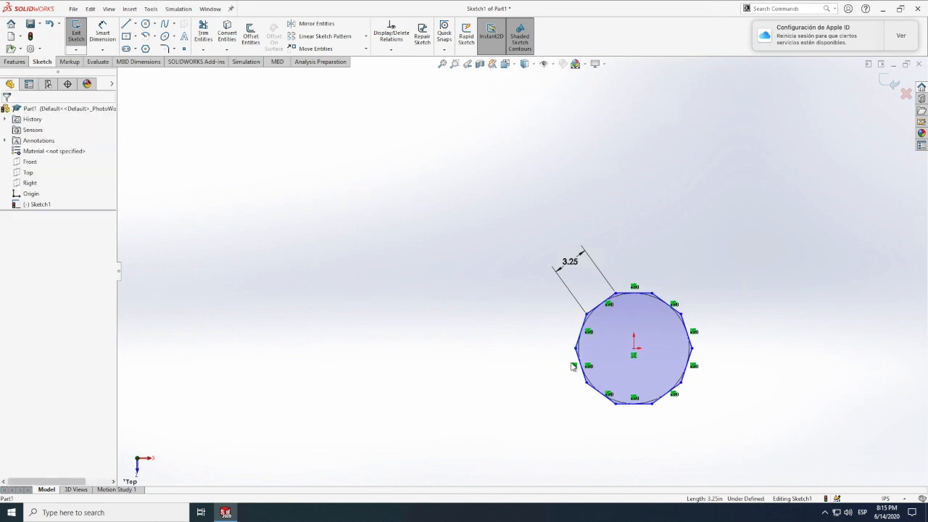
drag(460, 211, 771, 457)
key(Delete)
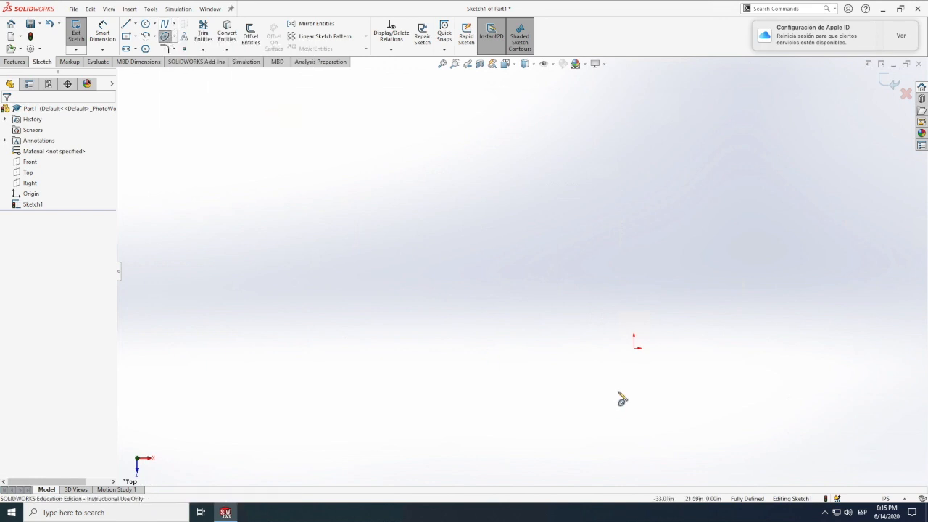
Sketch an ellipse centered on the origin with a horizontal radius of about 7.39 in and a vertical radius of about 5.14 in.
click(635, 346)
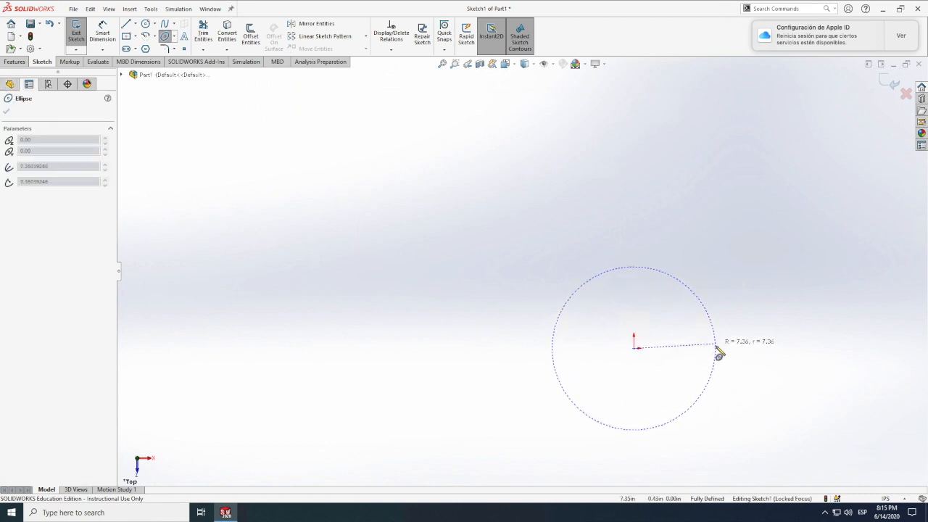
click(717, 348)
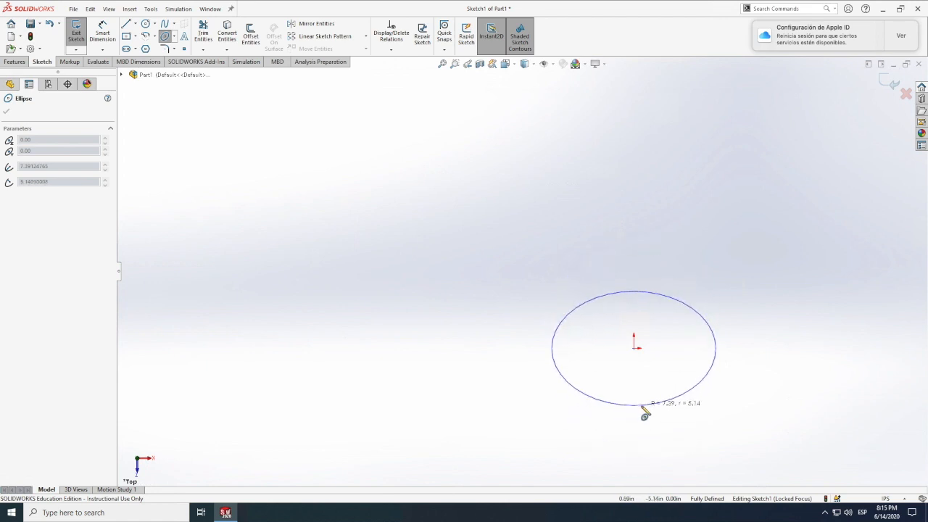
click(645, 415)
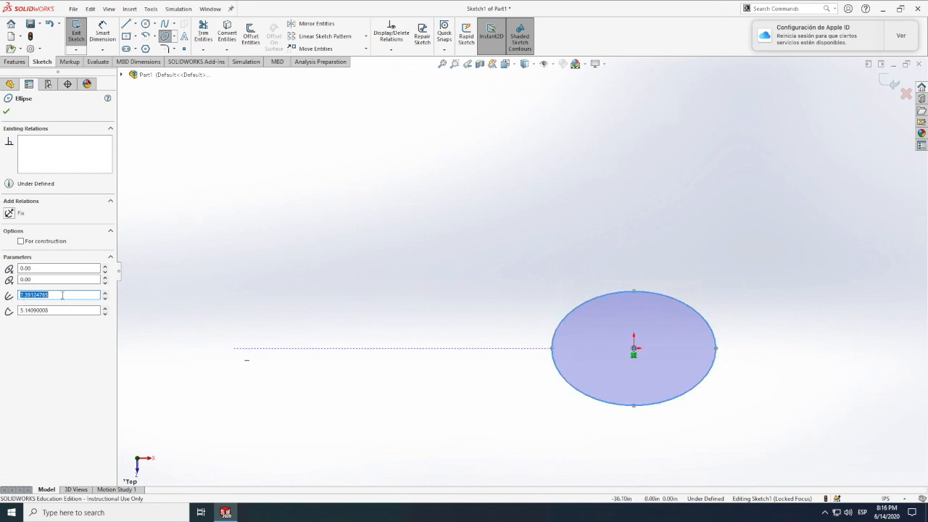
Set the ellipse's horizontal radius to 10 in and its vertical radius to 5 in.
text(10)
key(Return)
click(49, 311)
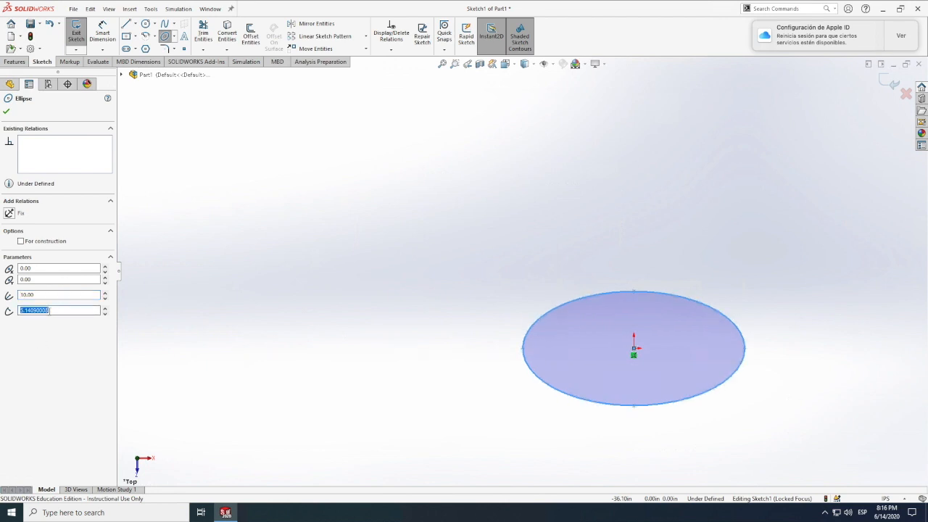
click(50, 310)
double_click(50, 311)
text(5)
key(Return)
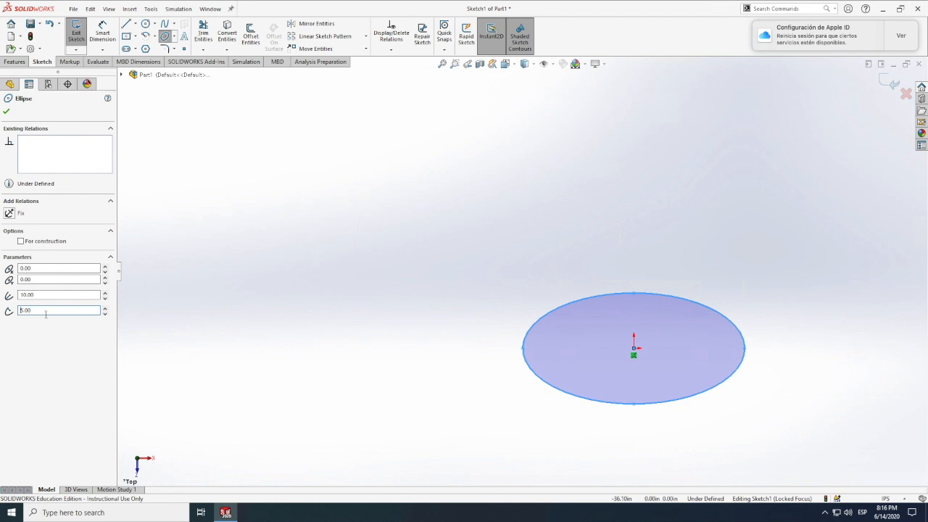
Dimension the ellipse's full height between its uppermost and lowermost points, accepting the value as drawn.
click(102, 31)
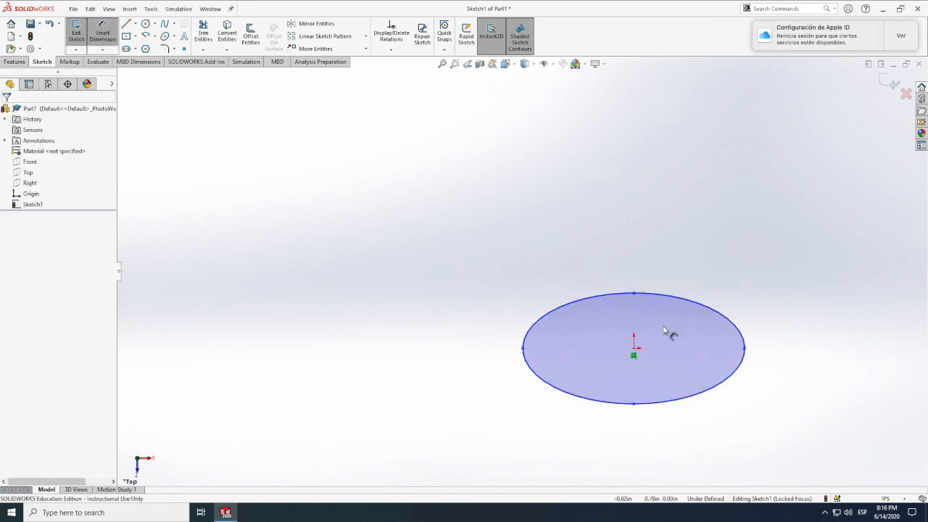
click(635, 294)
click(634, 405)
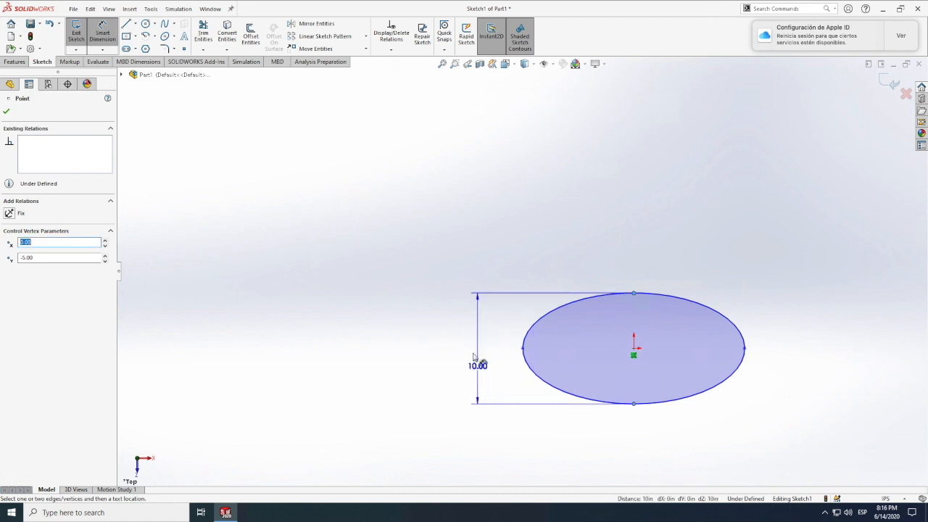
click(468, 355)
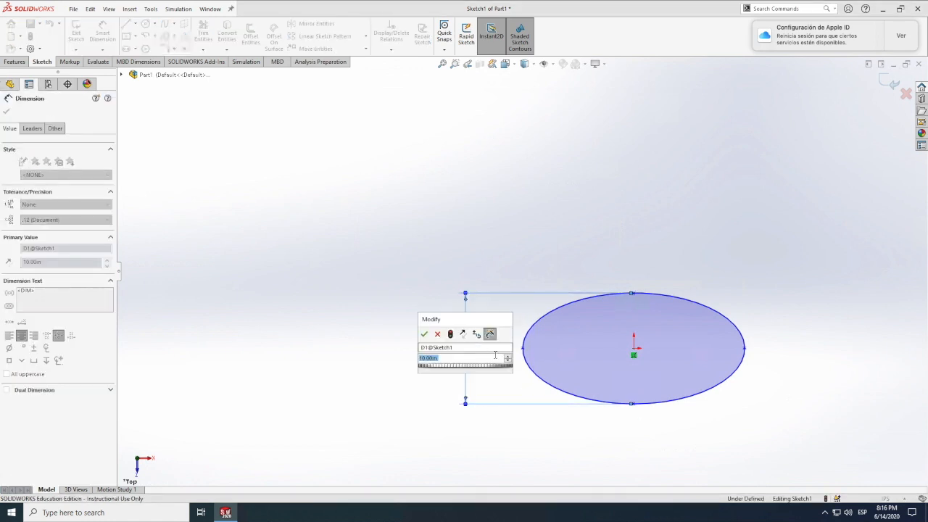
click(425, 335)
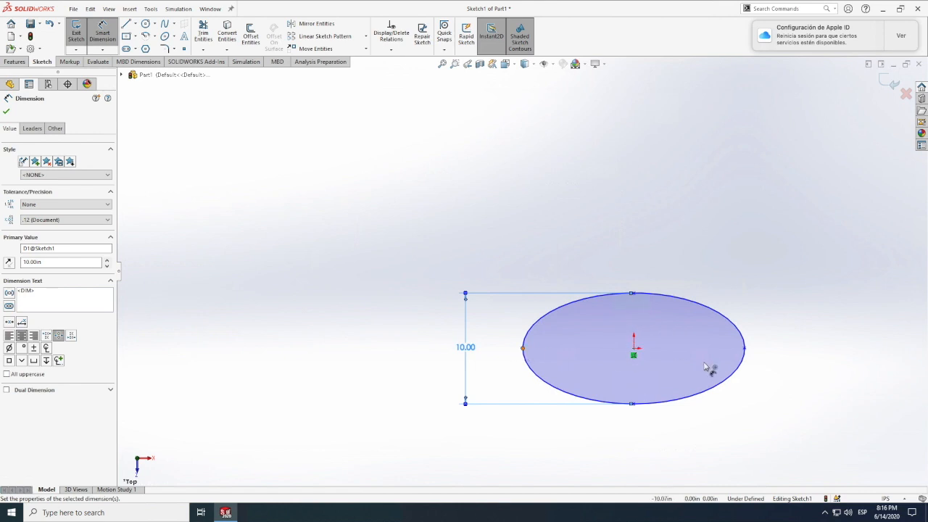
Dimension the ellipse's full width between its two side points, accepting the value as drawn.
click(747, 352)
click(750, 352)
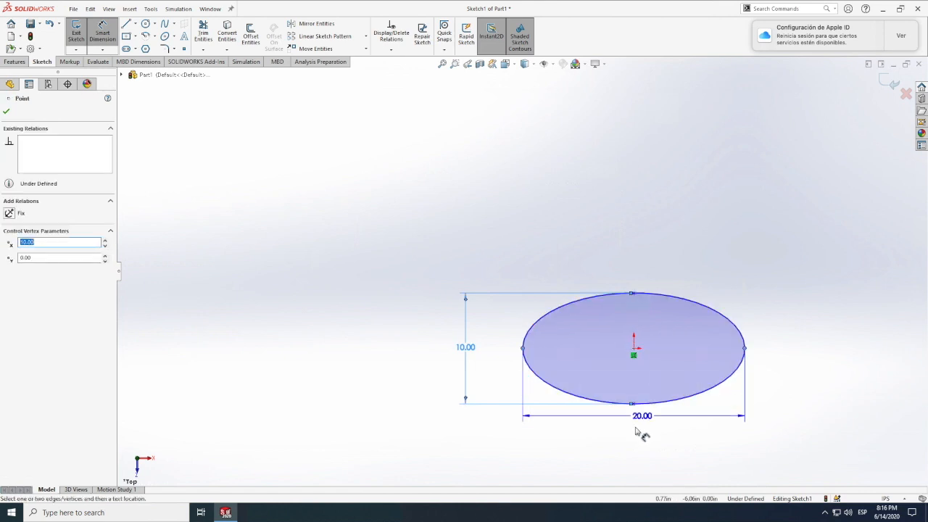
click(638, 439)
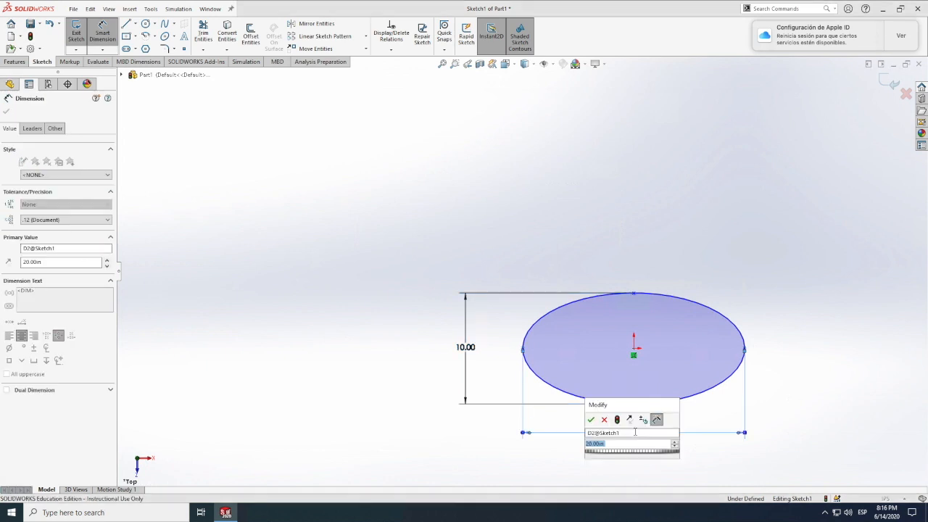
click(592, 421)
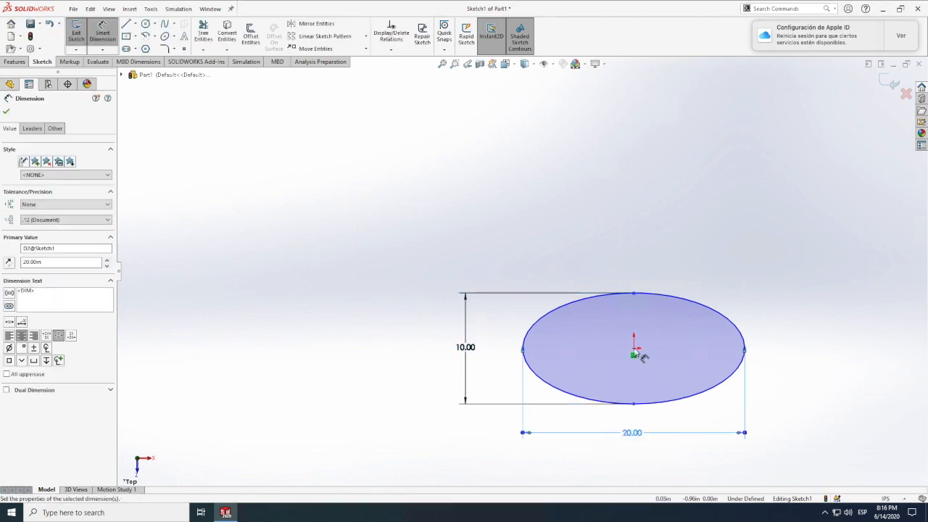
Try to dimension the distance from the ellipse's center point to its curve.
click(564, 396)
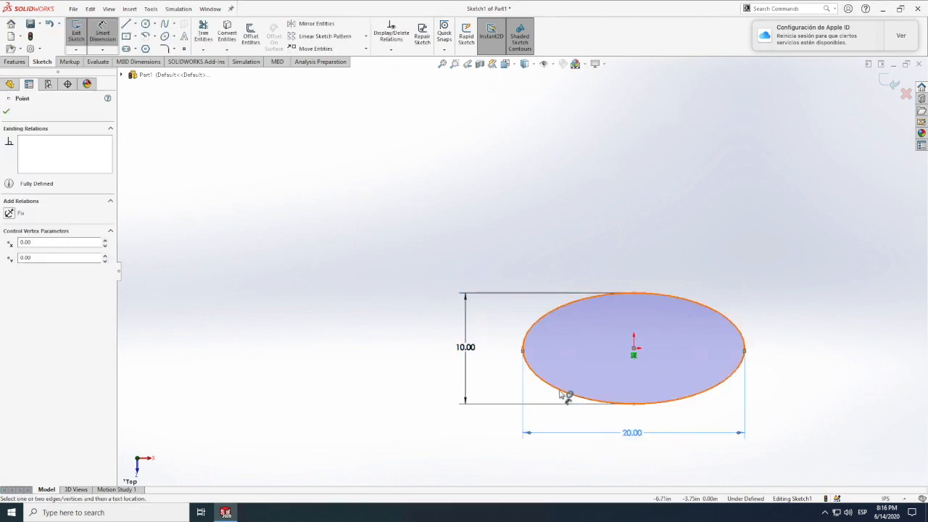
click(604, 372)
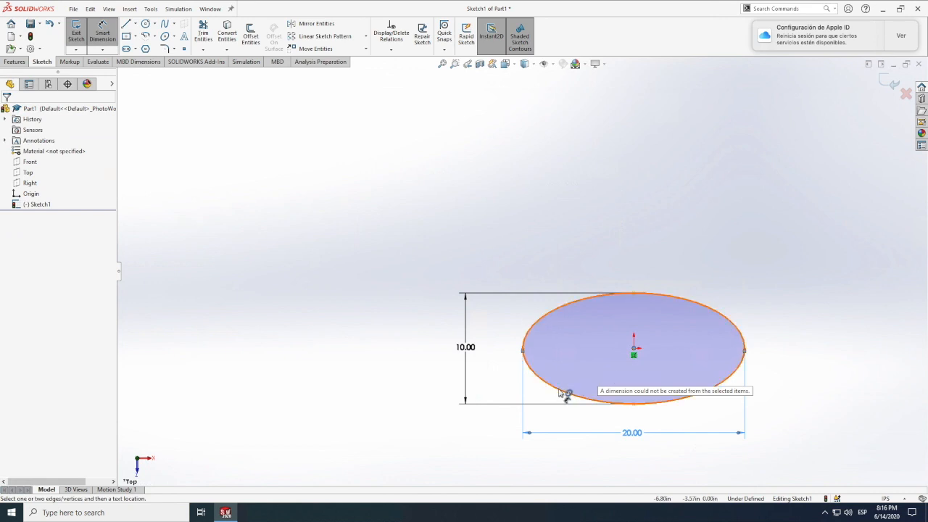
click(577, 395)
click(594, 364)
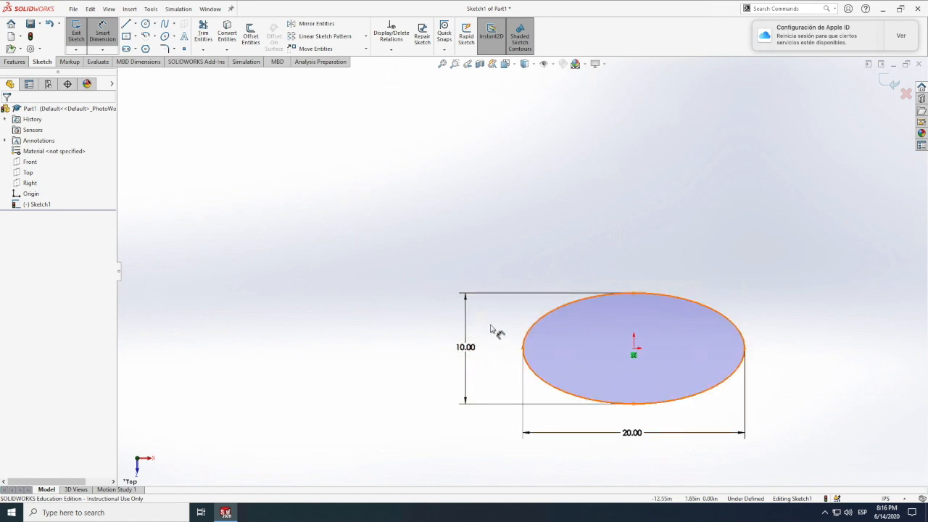
Delete the ellipse together with its height and width dimensions.
key(Escape)
drag(381, 238, 820, 463)
key(Delete)
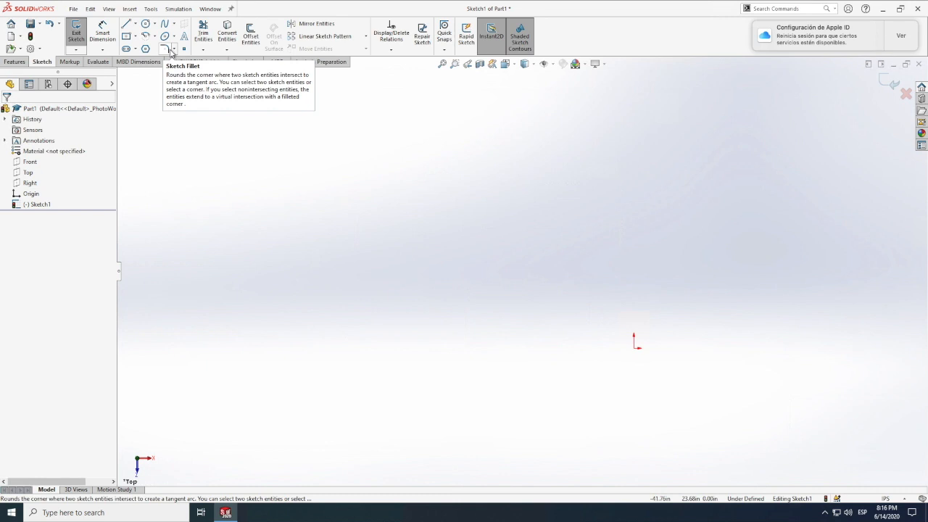
Sketch a center rectangle on the origin, about 13.3 in wide and 15.93 in high.
click(174, 50)
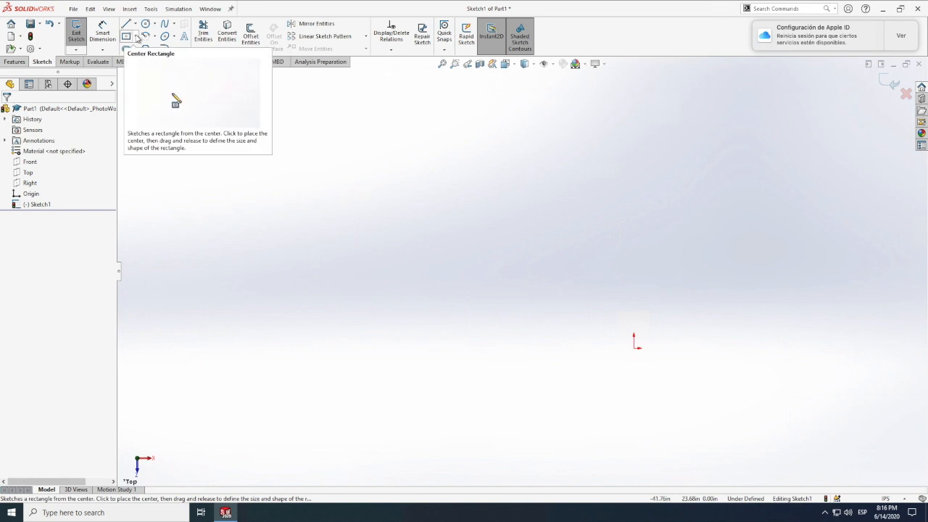
click(137, 37)
click(152, 58)
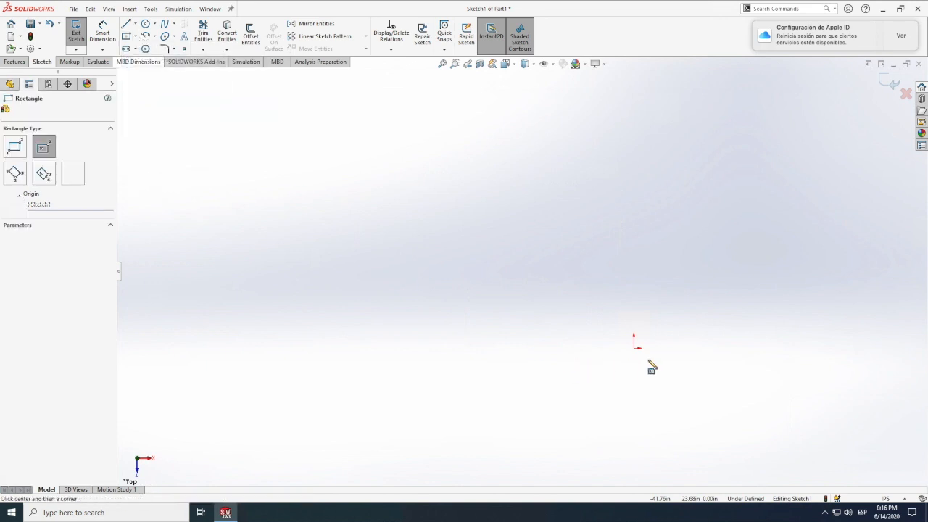
click(634, 348)
click(660, 357)
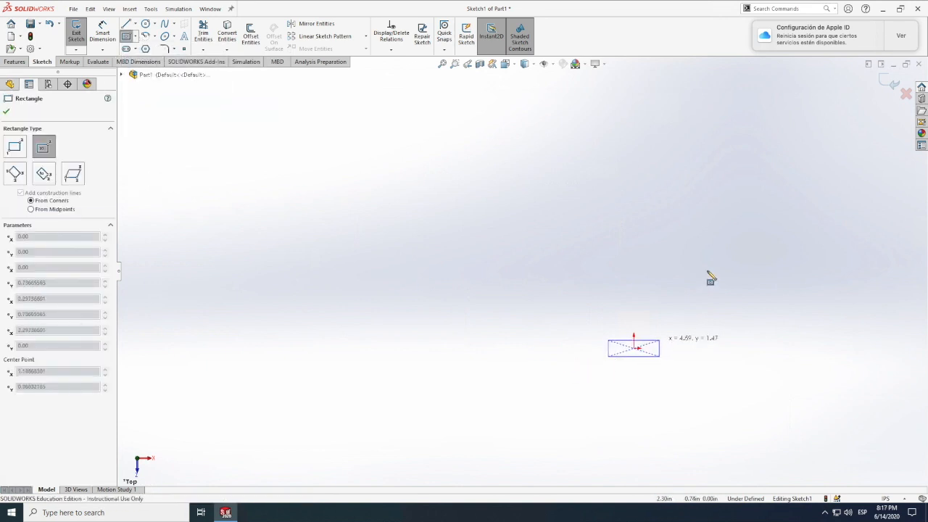
click(708, 260)
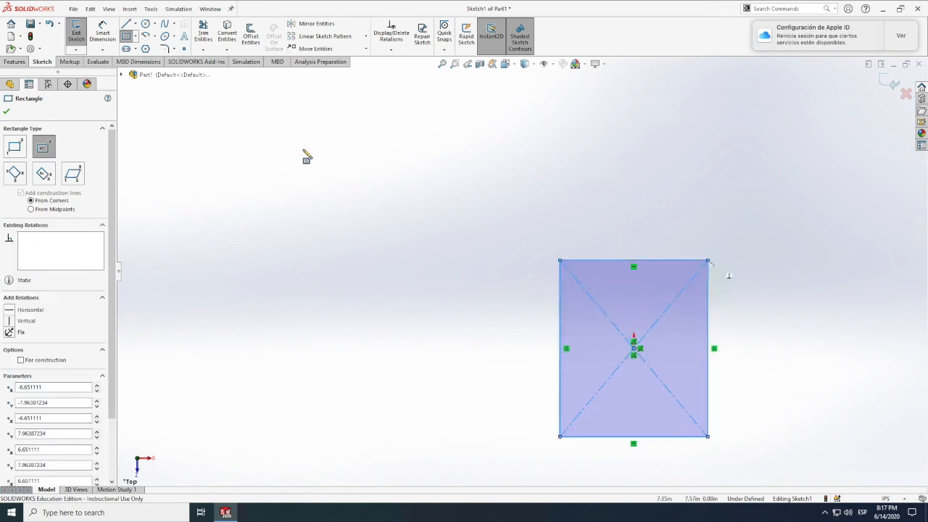
Dimension the center rectangle's height and width to 10 in each.
click(107, 33)
click(562, 363)
click(482, 359)
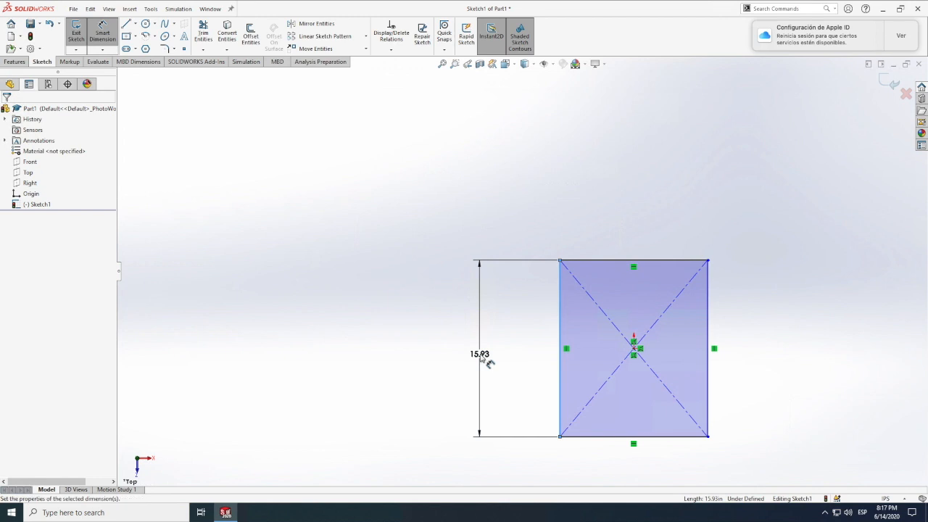
text(10)
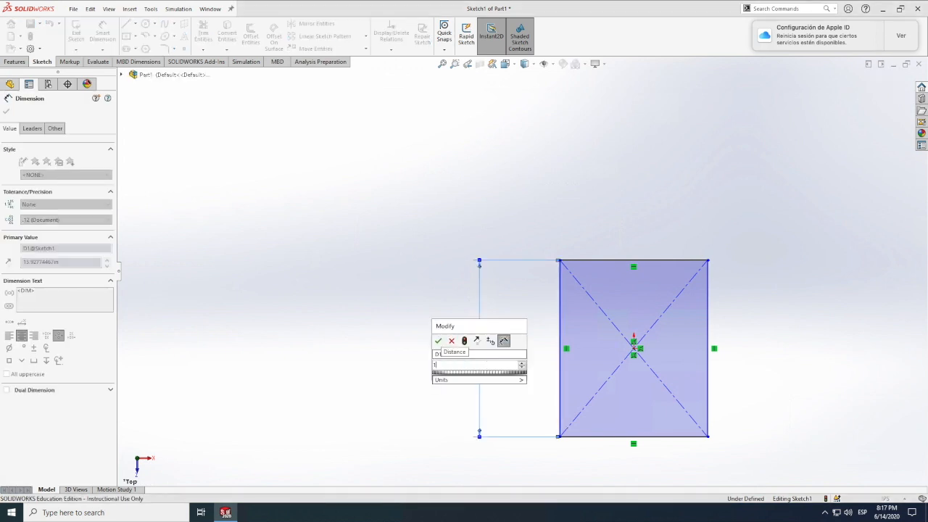
key(Return)
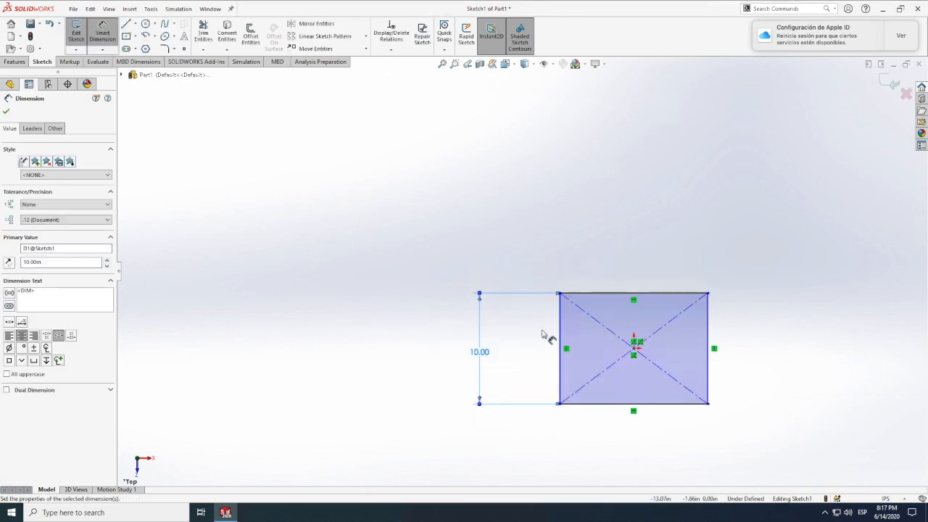
click(612, 297)
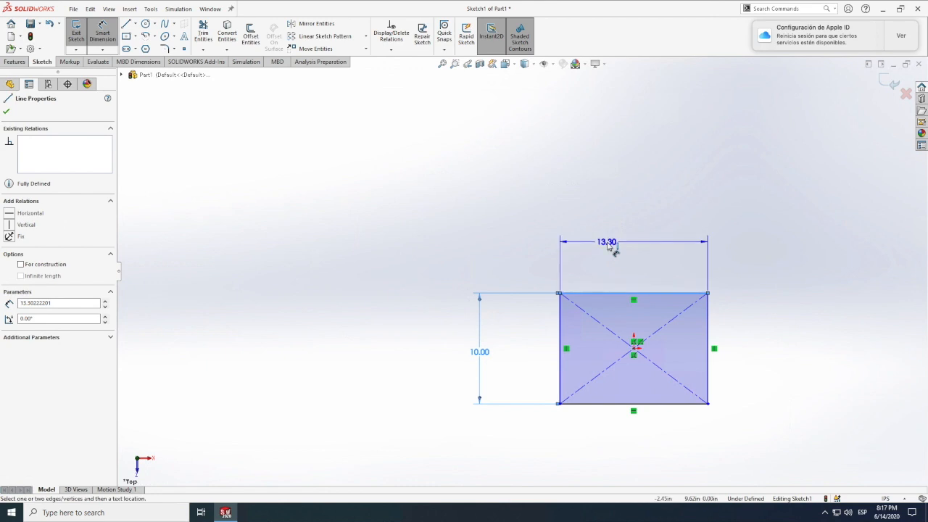
click(611, 245)
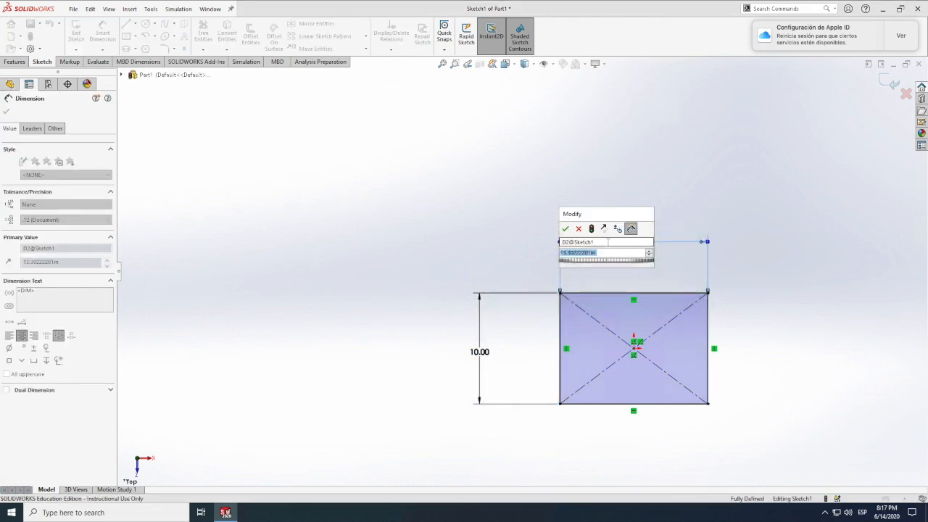
text(10)
key(Return)
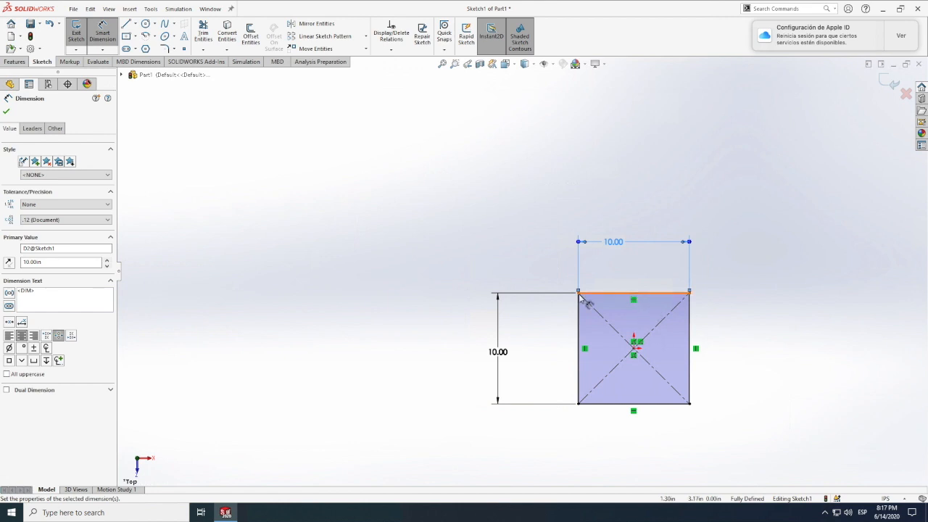
Fillet the two upper corners of the square with a 0.50 in radius.
click(166, 50)
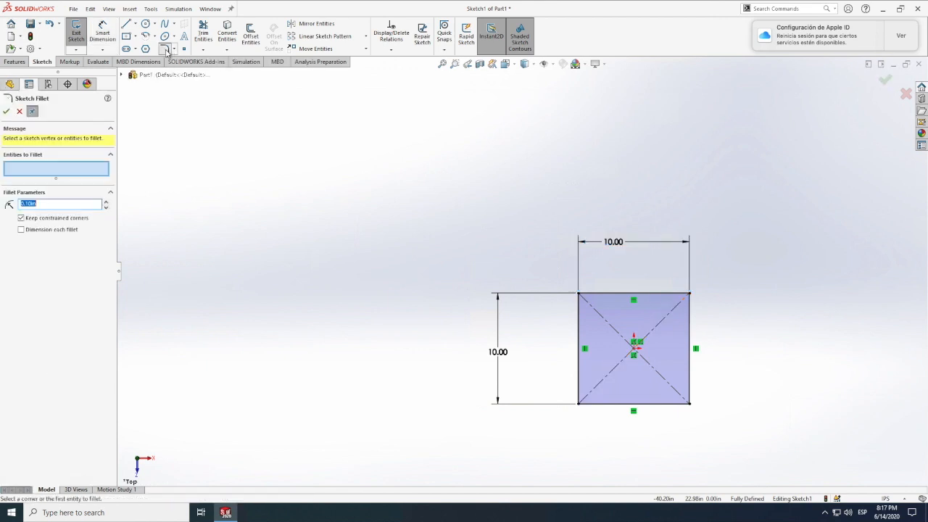
click(580, 294)
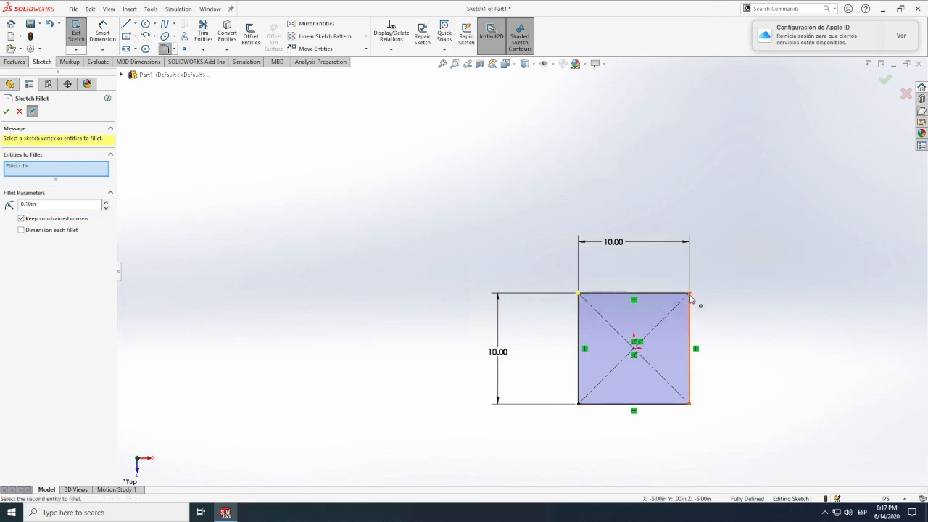
click(683, 323)
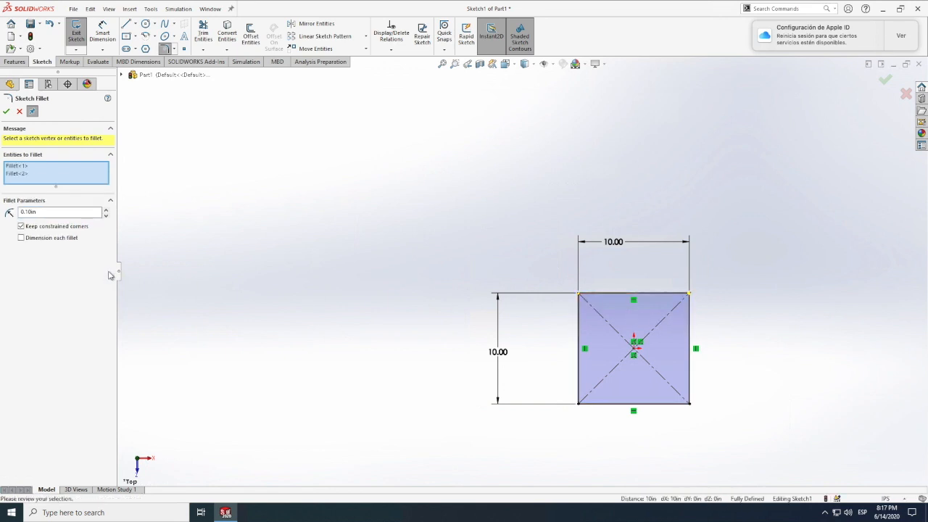
click(39, 212)
click(7, 112)
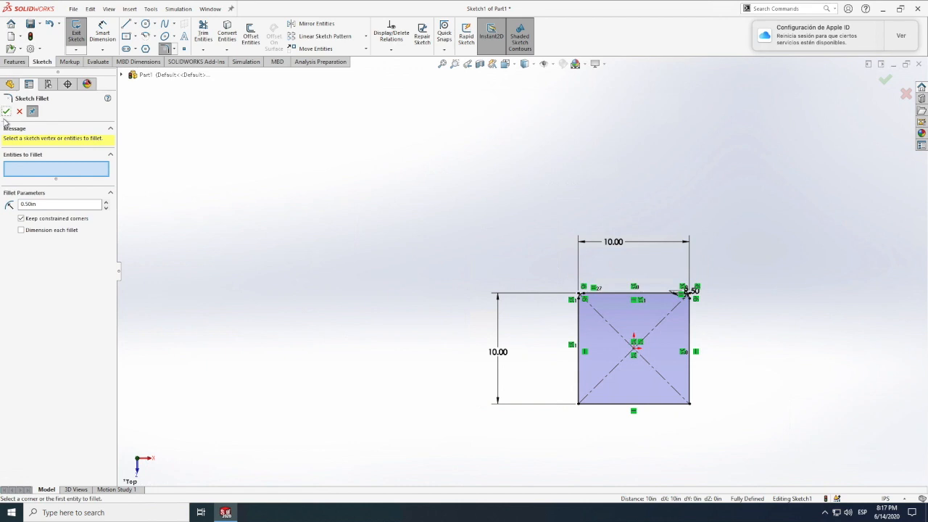
Chamfer the two lower corners of the square with an equal distance of 0.39370079 in.
click(174, 49)
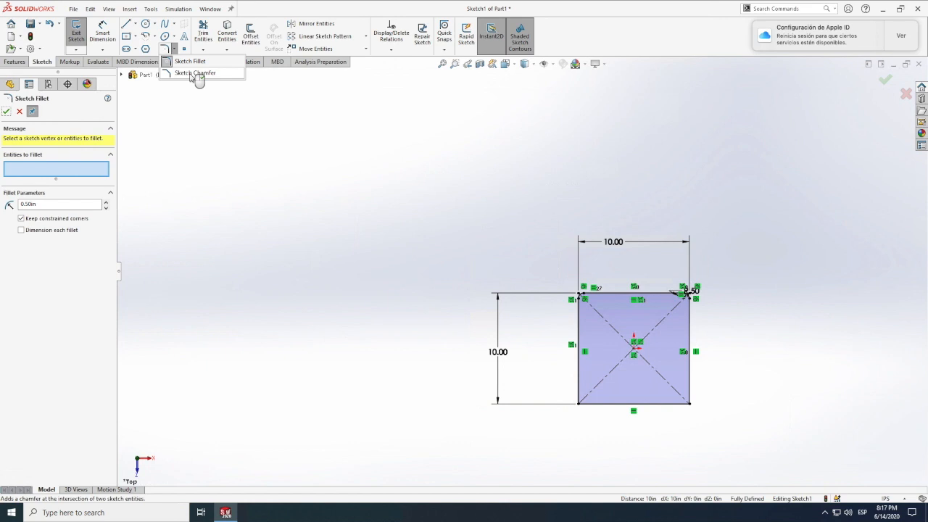
click(195, 74)
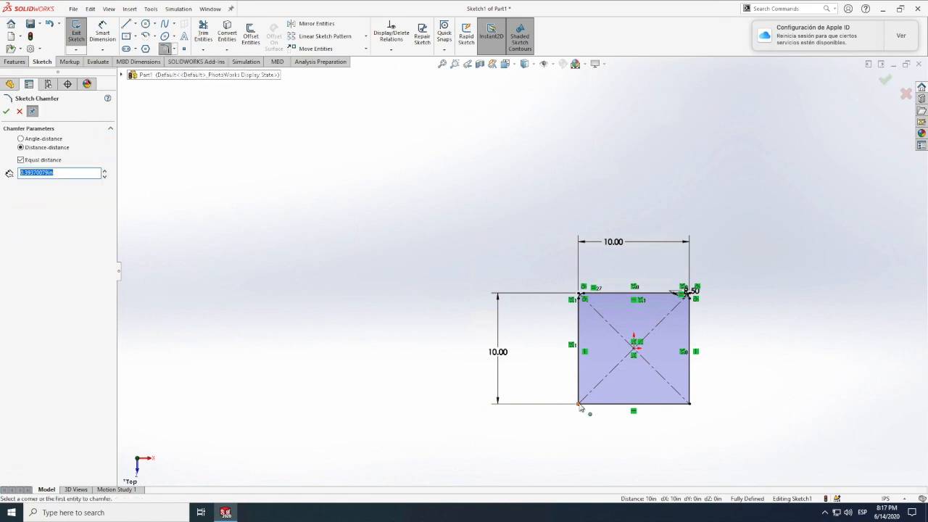
scroll(589, 411, down, 1)
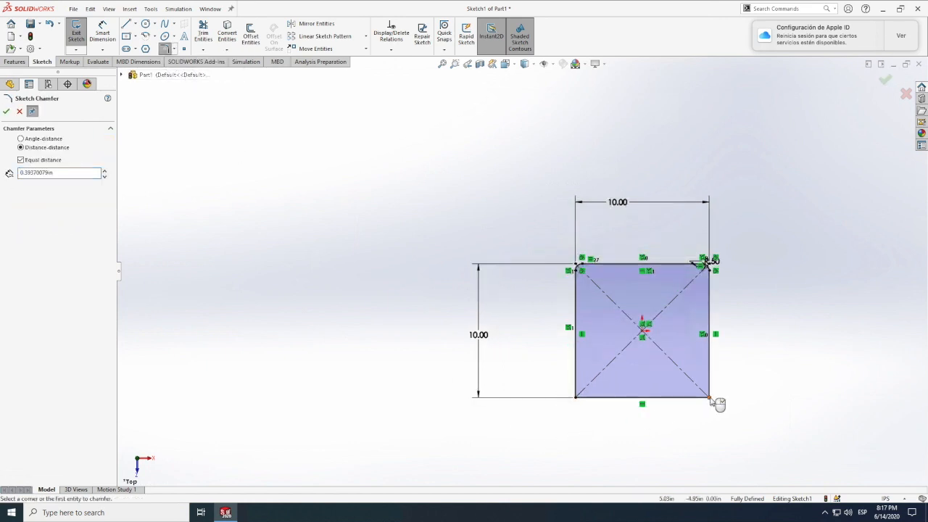
click(578, 395)
click(591, 398)
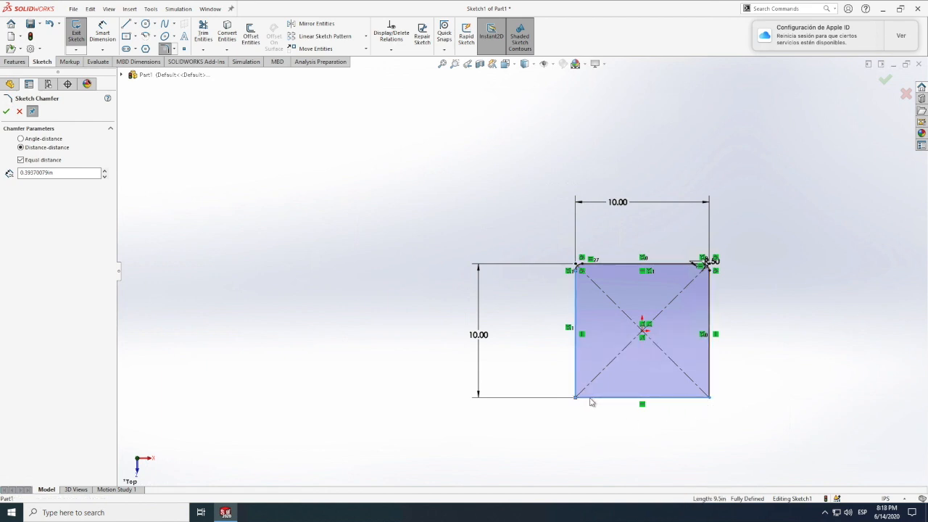
click(710, 384)
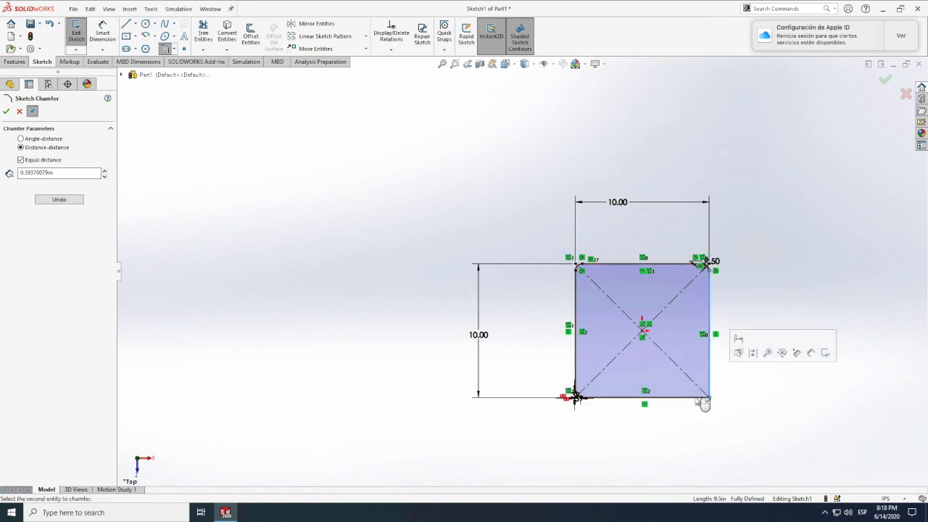
click(705, 398)
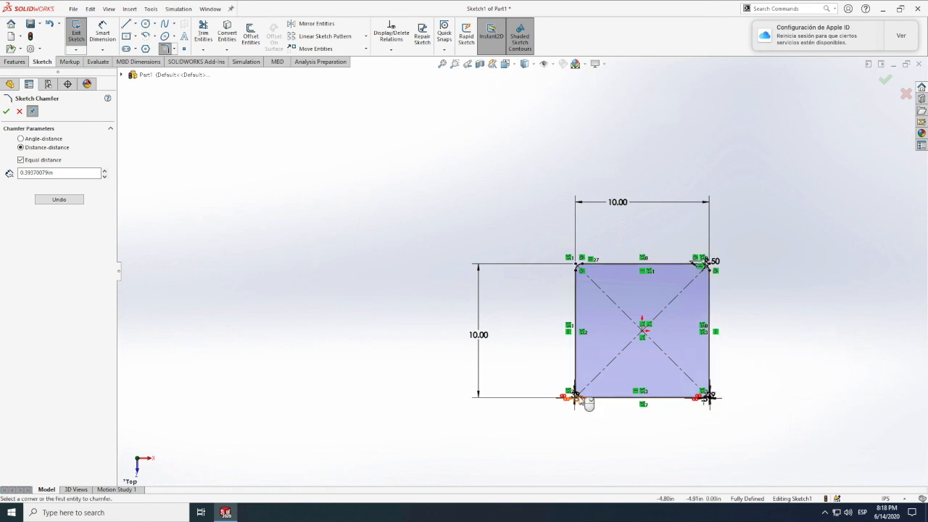
scroll(586, 398, down, 4)
double_click(64, 174)
key(BackSpace)
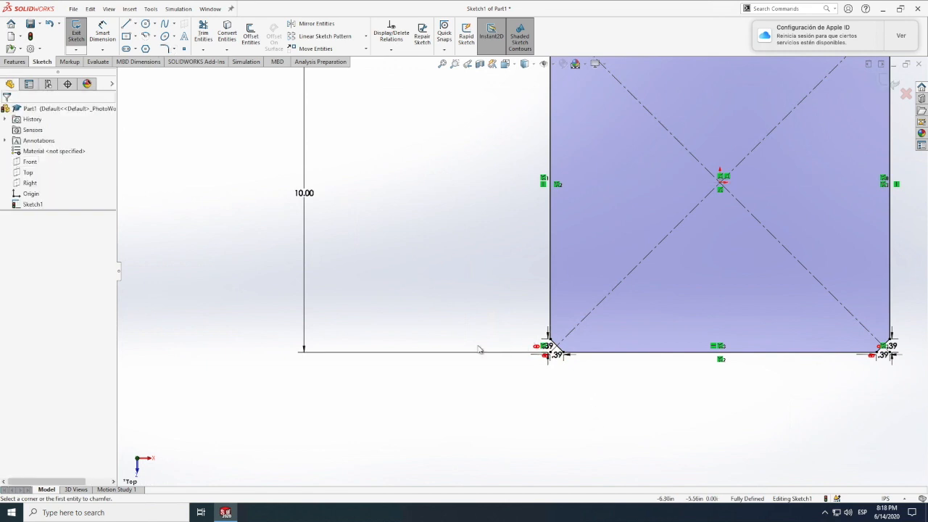
scroll(492, 348, up, 2)
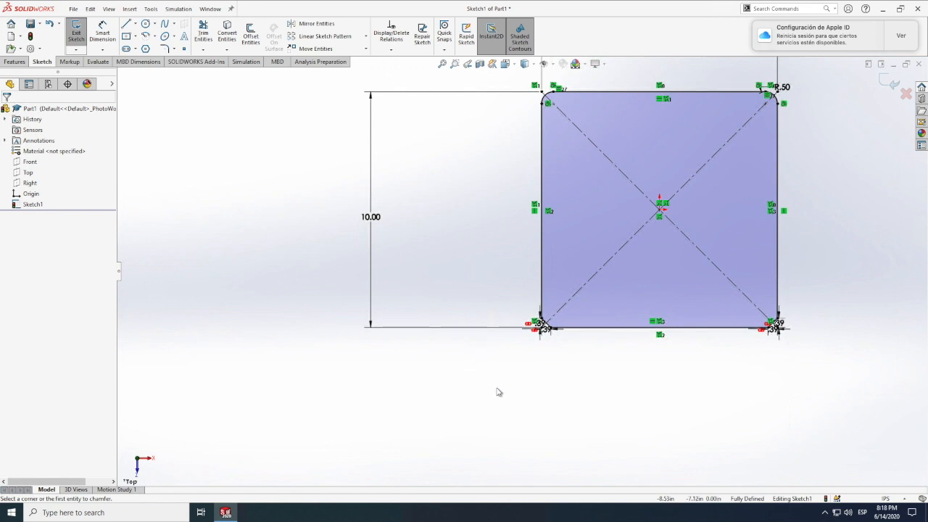
Undo the corner chamfers and fillets on the square.
click(103, 33)
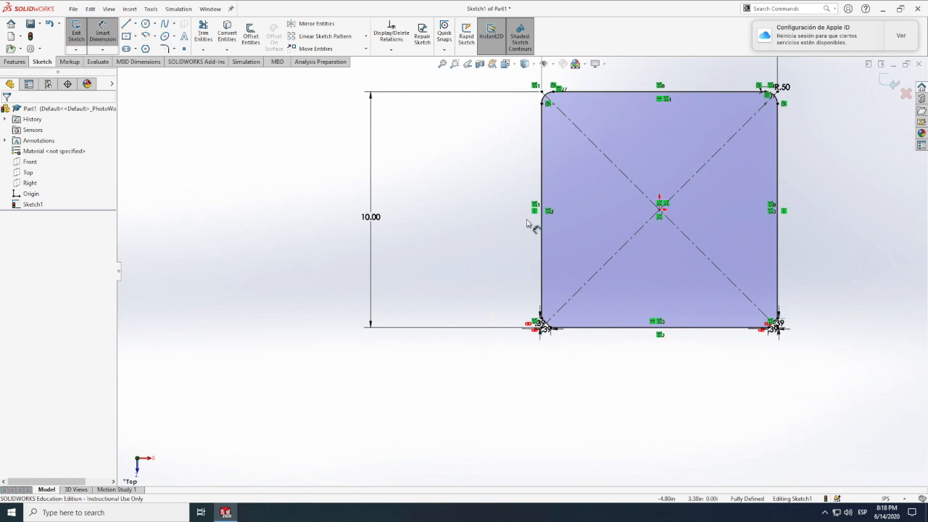
click(49, 26)
click(50, 26)
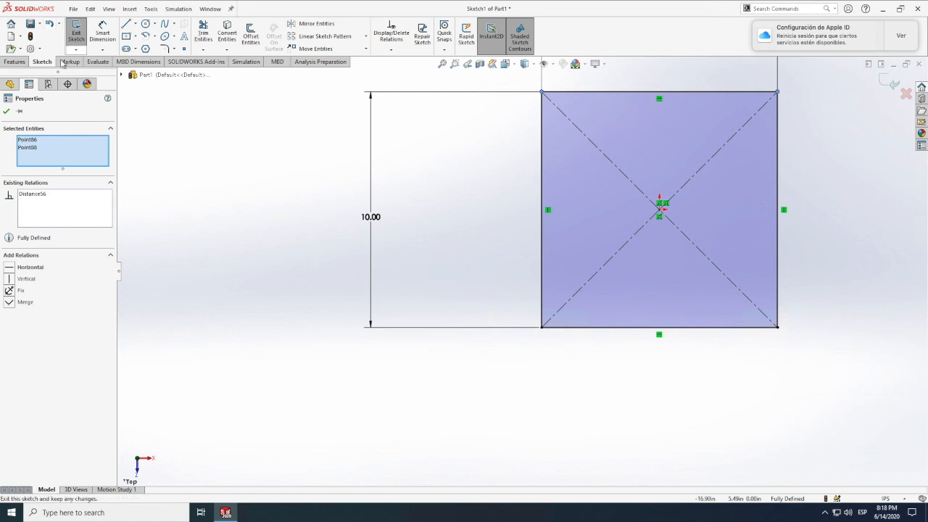
click(15, 63)
click(42, 63)
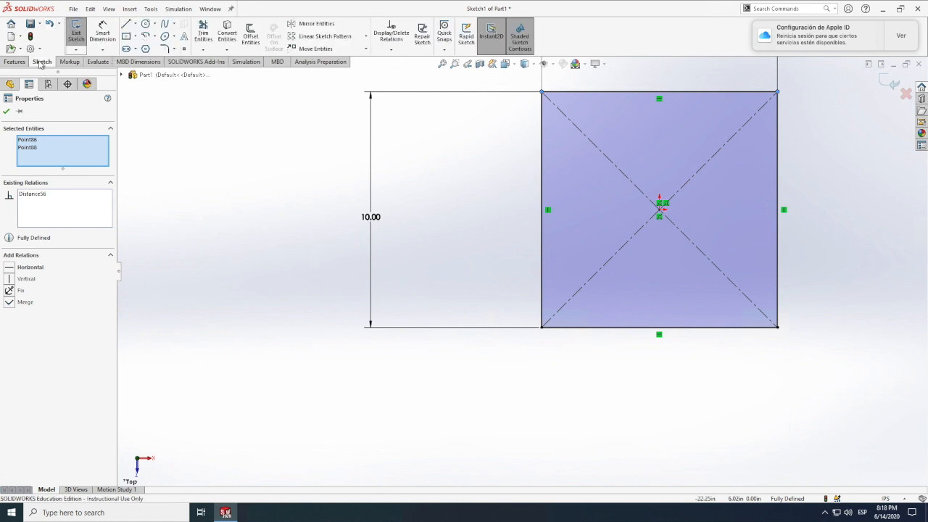
Fillet the two upper corners of the square with a 1.00 in radius.
click(165, 48)
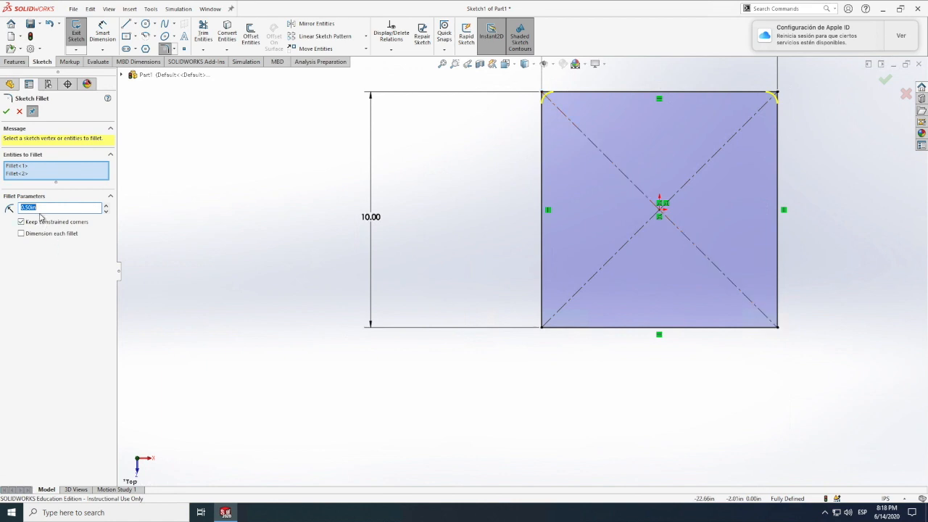
text(1.)
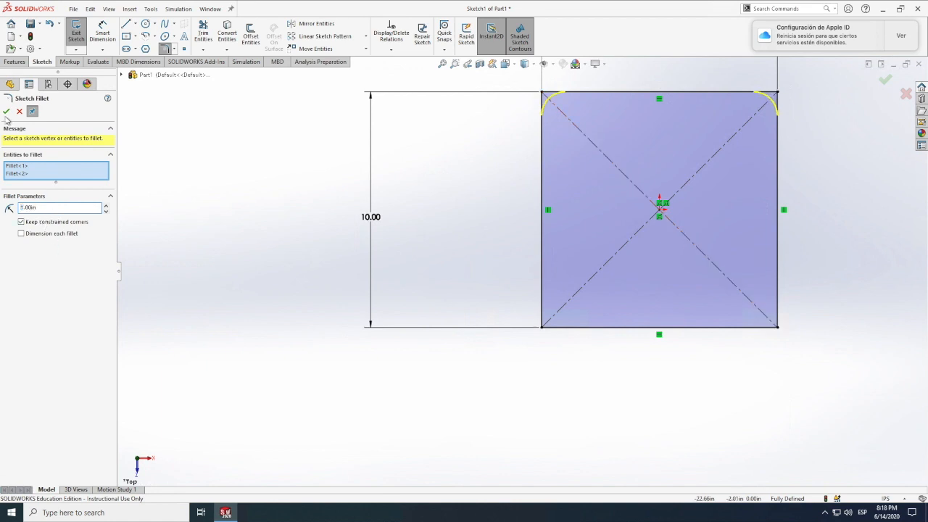
click(6, 111)
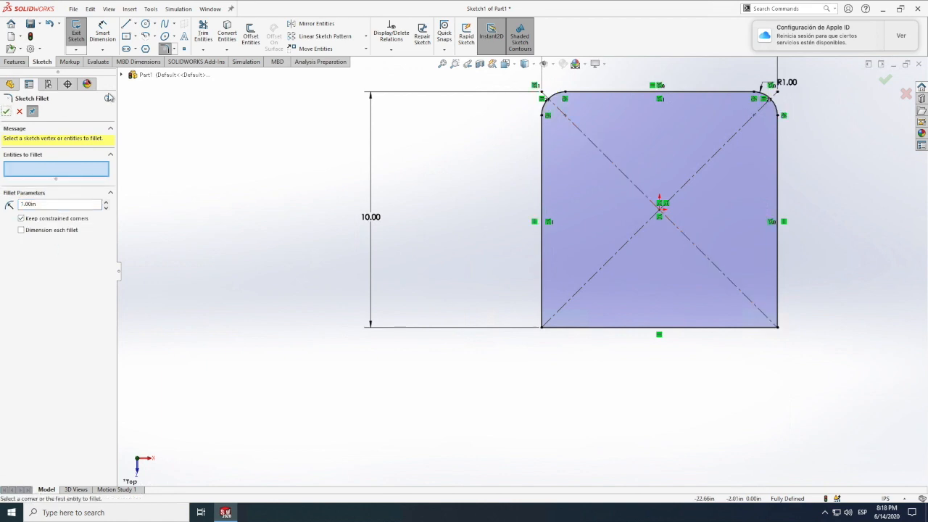
click(6, 111)
Chamfer the lower-left corner of the square with an equal distance-distance chamfer of 1.00 in.
click(174, 50)
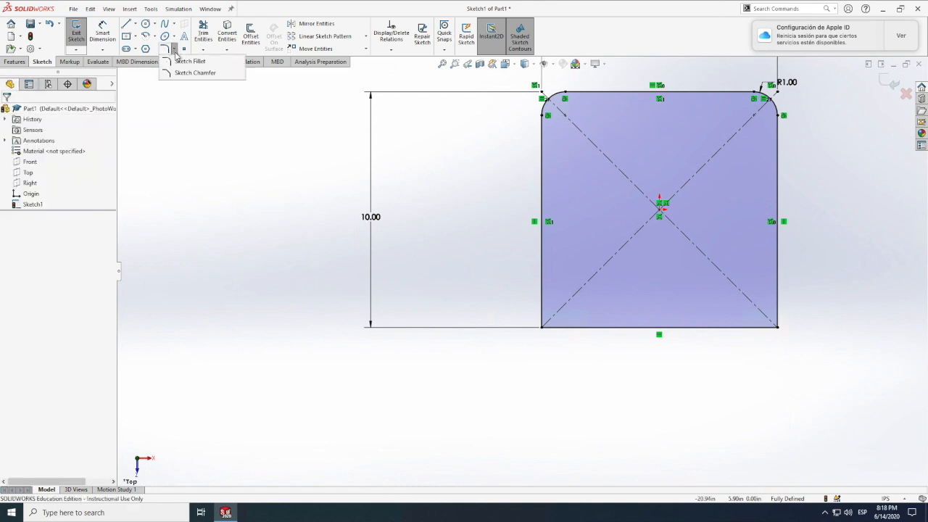
click(186, 74)
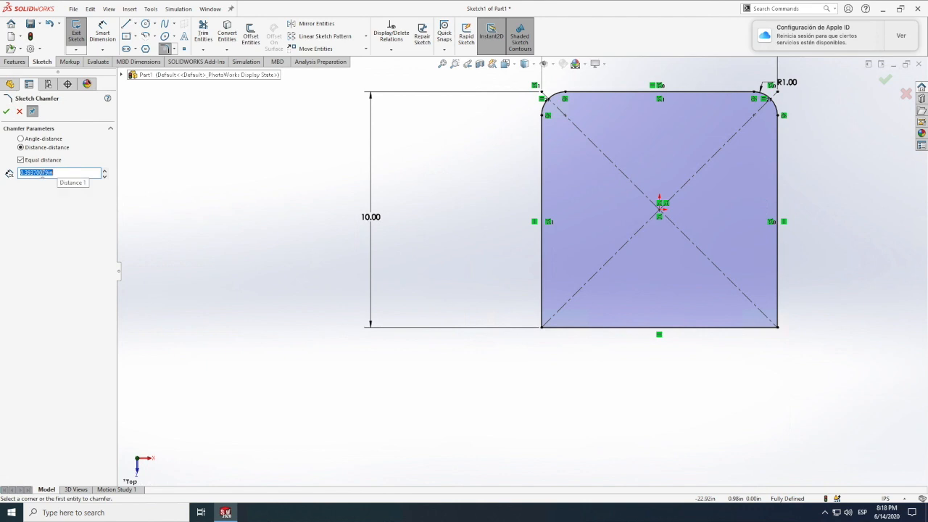
text(1.00in)
click(553, 327)
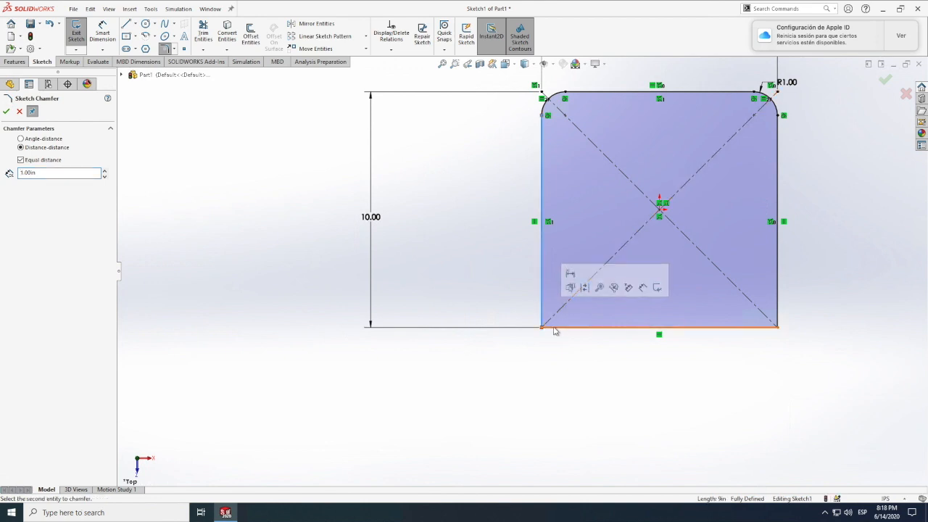
click(554, 330)
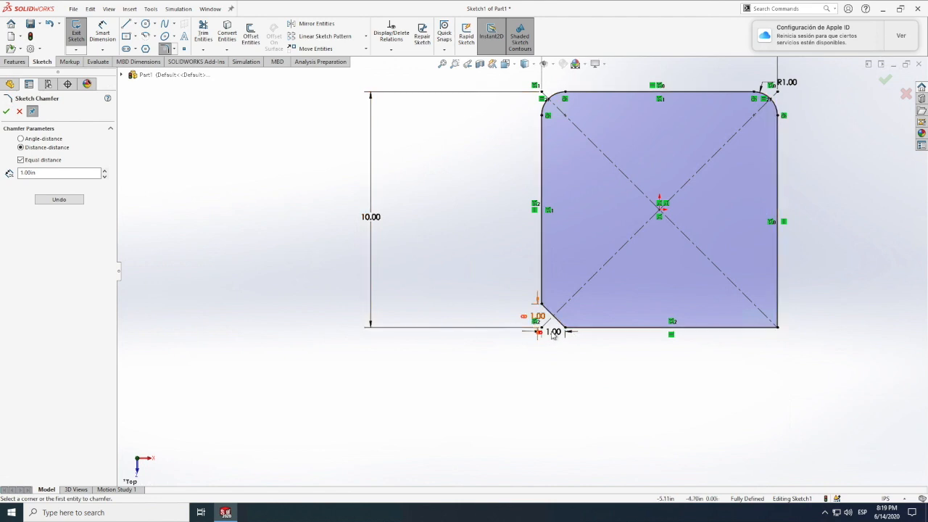
scroll(549, 331, down, 3)
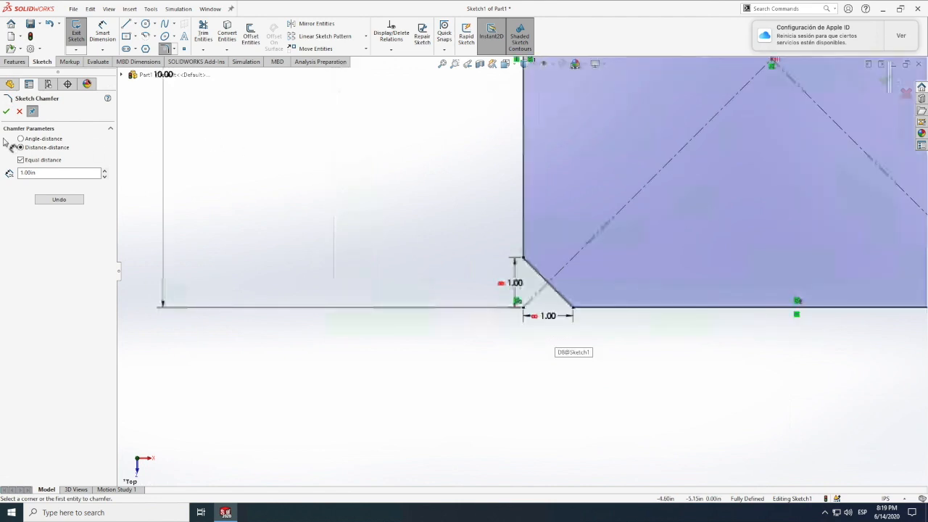
click(7, 114)
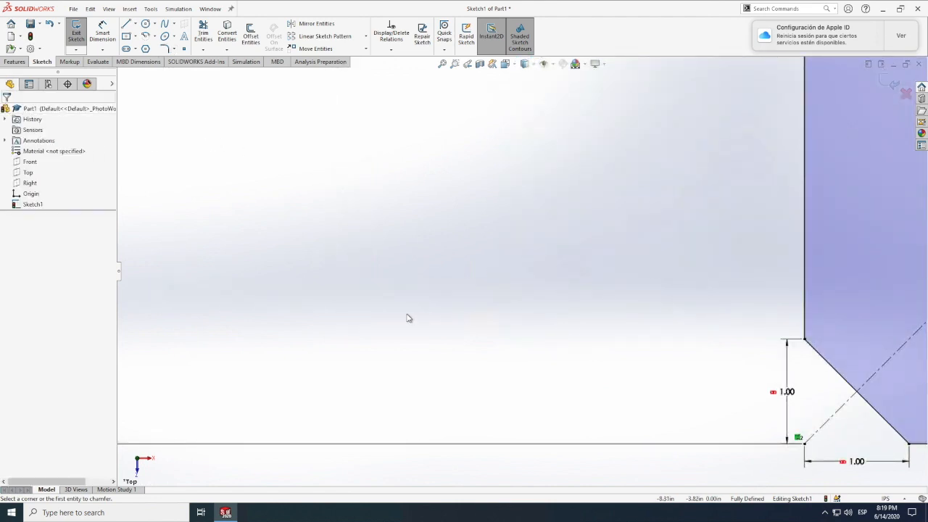
Exit the sketch, keeping the filleted and chamfered square.
scroll(405, 315, up, 3)
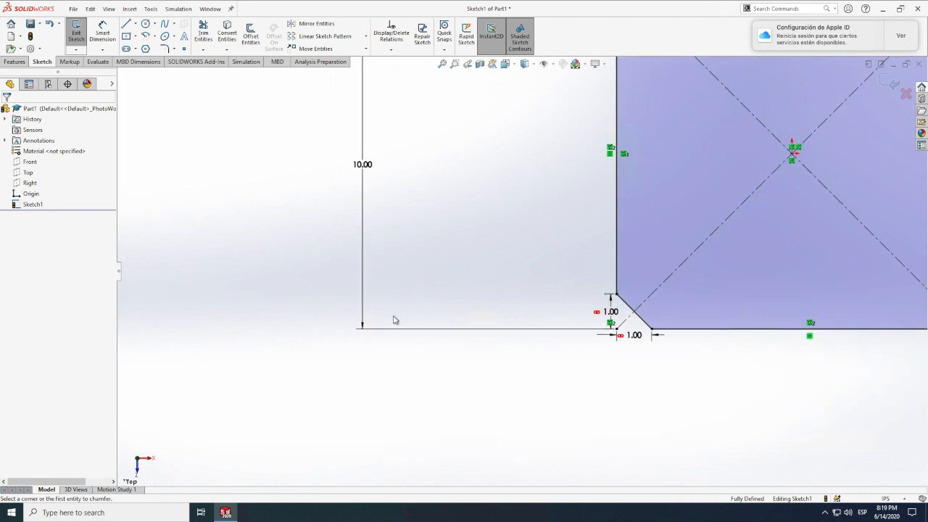
scroll(395, 320, up, 1)
scroll(396, 322, up, 3)
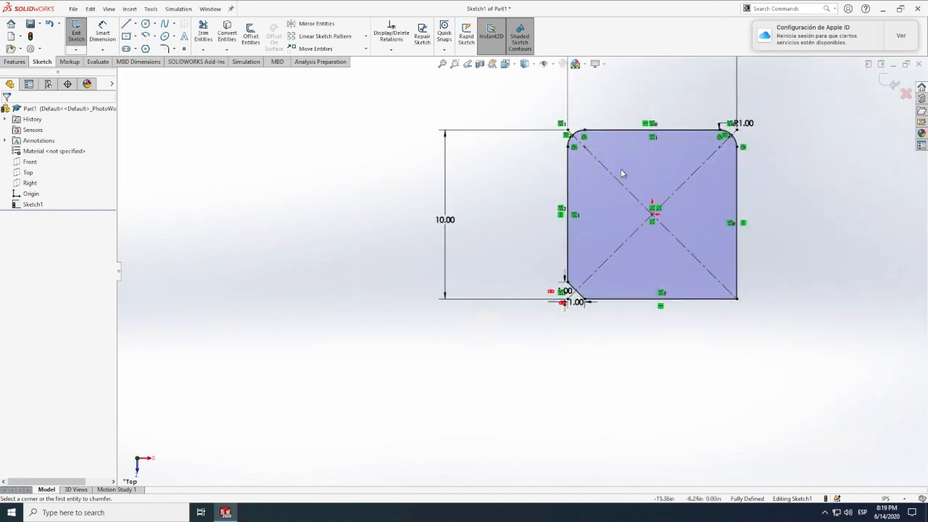
scroll(736, 148, down, 5)
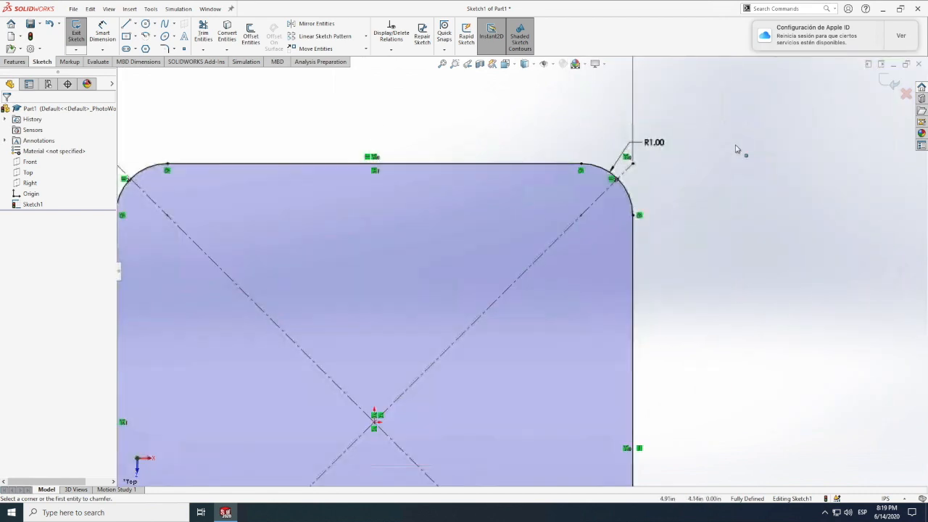
key(f)
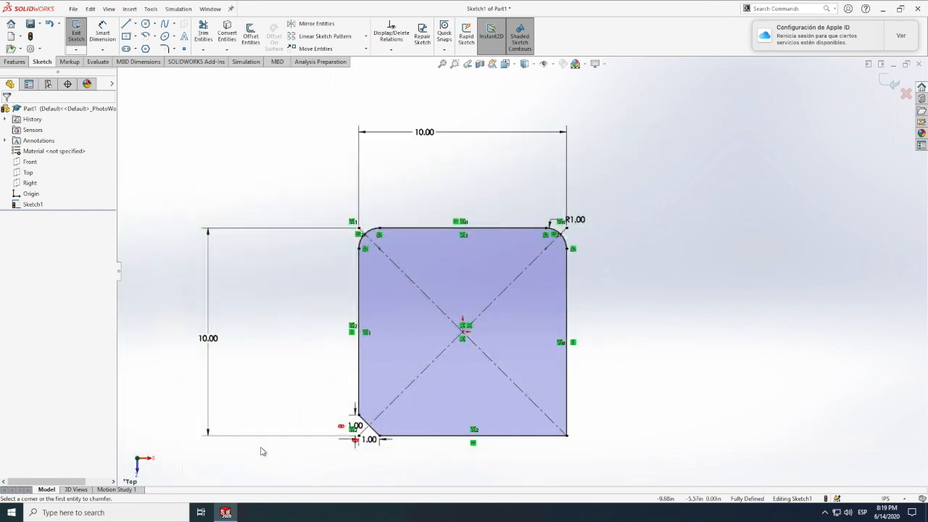
click(76, 33)
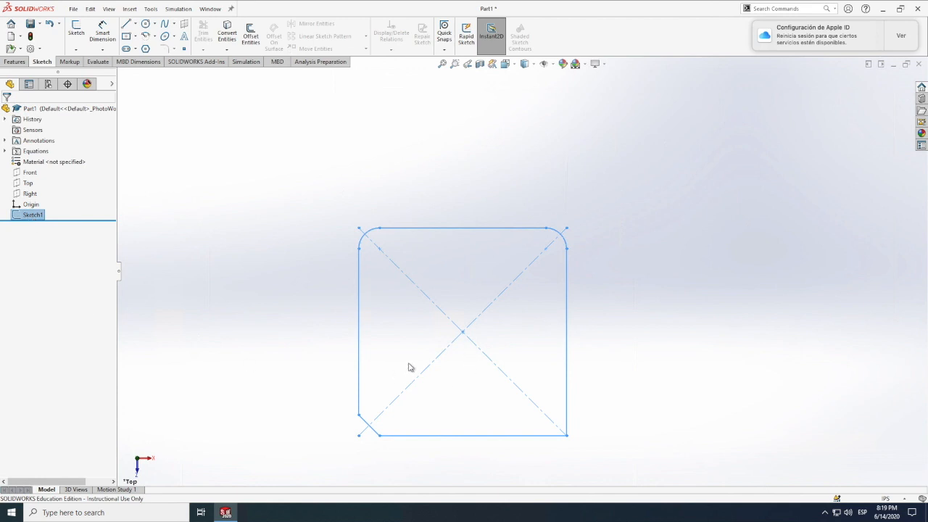
Reopen the filleted and chamfered square sketch for editing and start an Extruded Boss/Base from it.
right_click(28, 217)
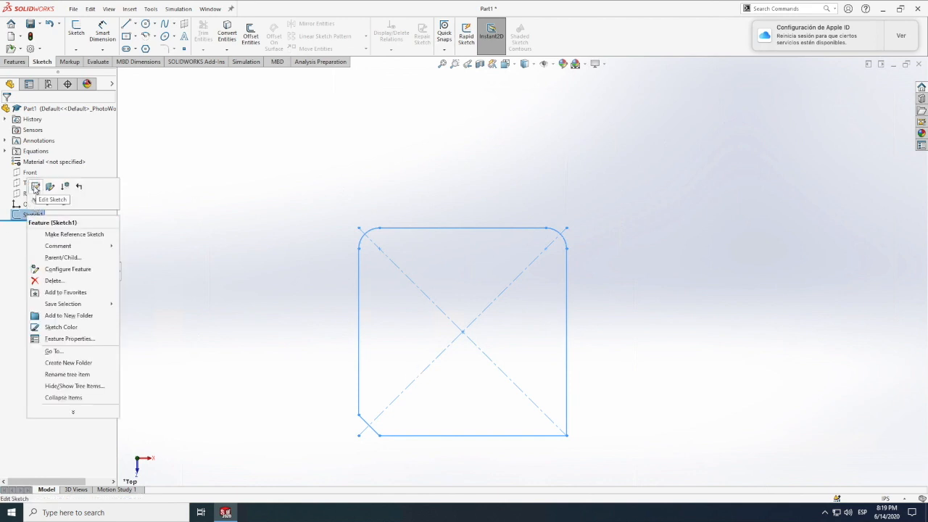
click(34, 187)
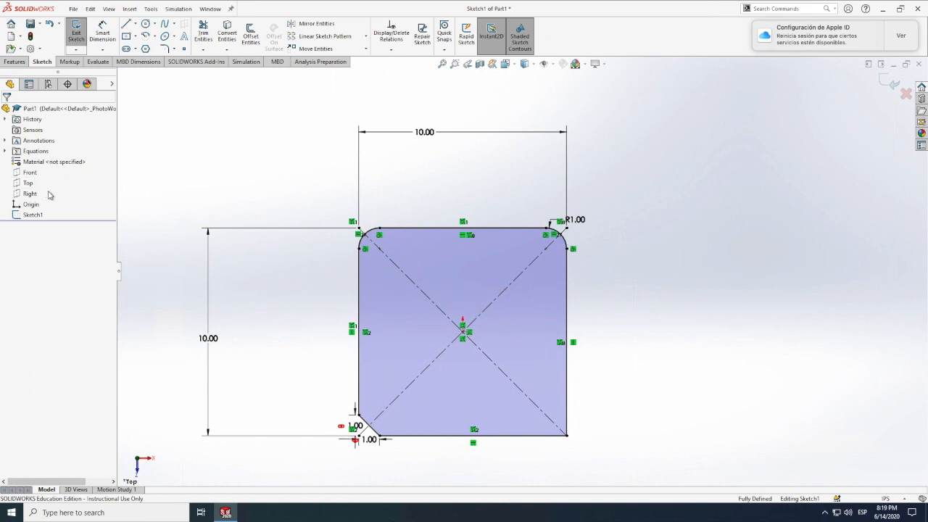
click(16, 62)
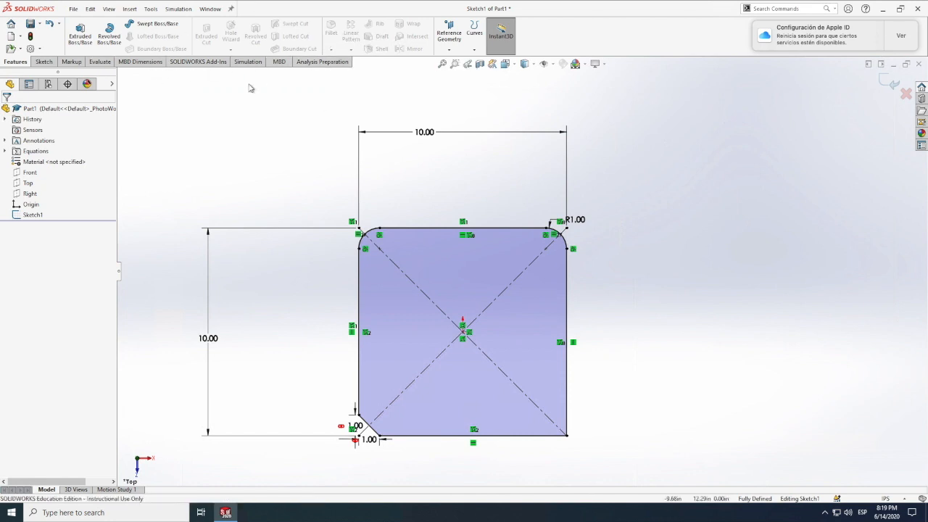
scroll(179, 71, down, 2)
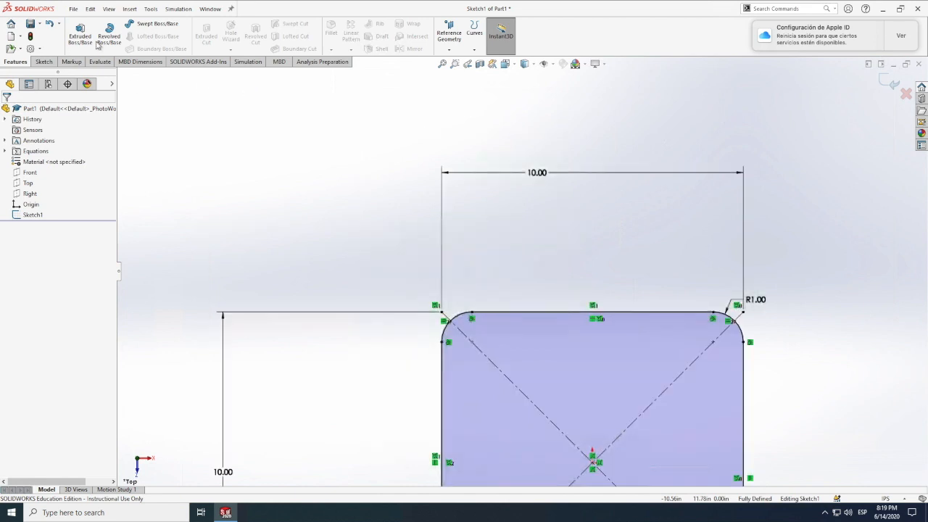
click(82, 36)
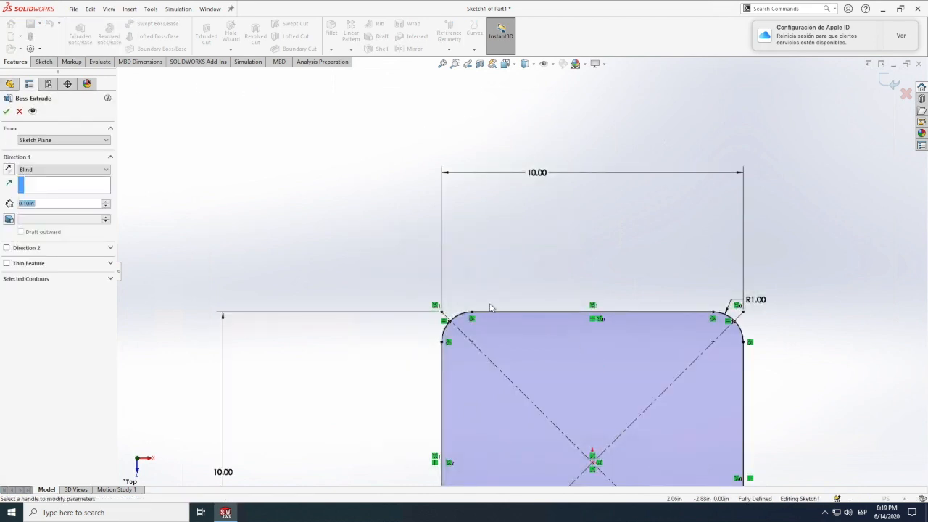
Try out freehand extrusion depths below and above the sketch plane, ending at about 6.44 in upward.
scroll(545, 312, up, 3)
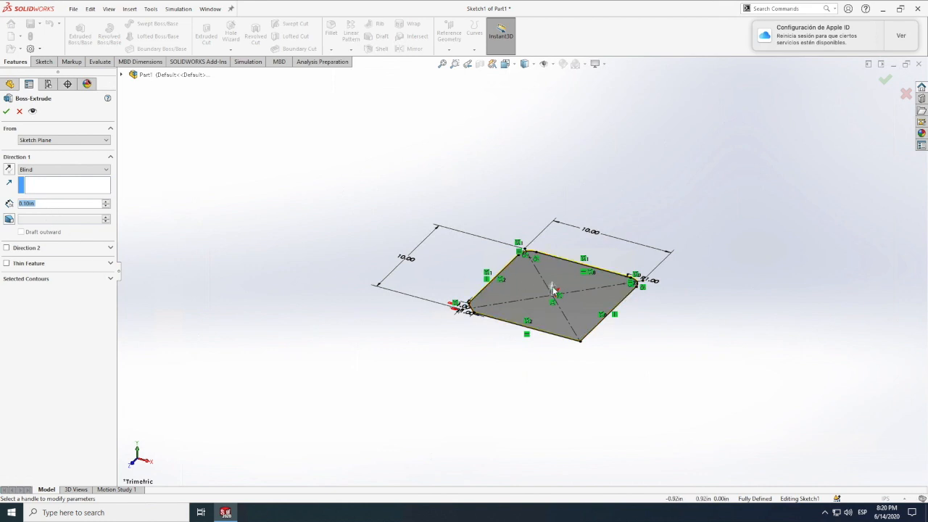
drag(553, 280, 554, 171)
click(553, 288)
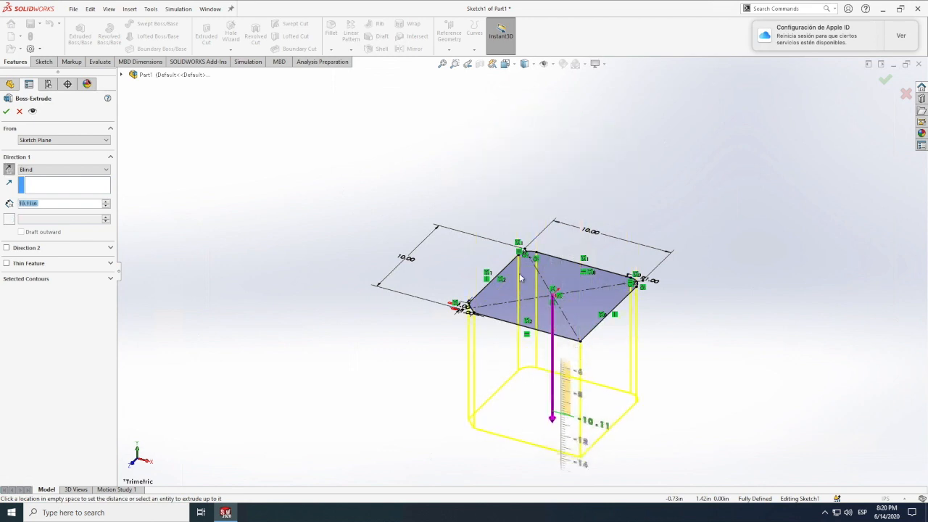
click(536, 239)
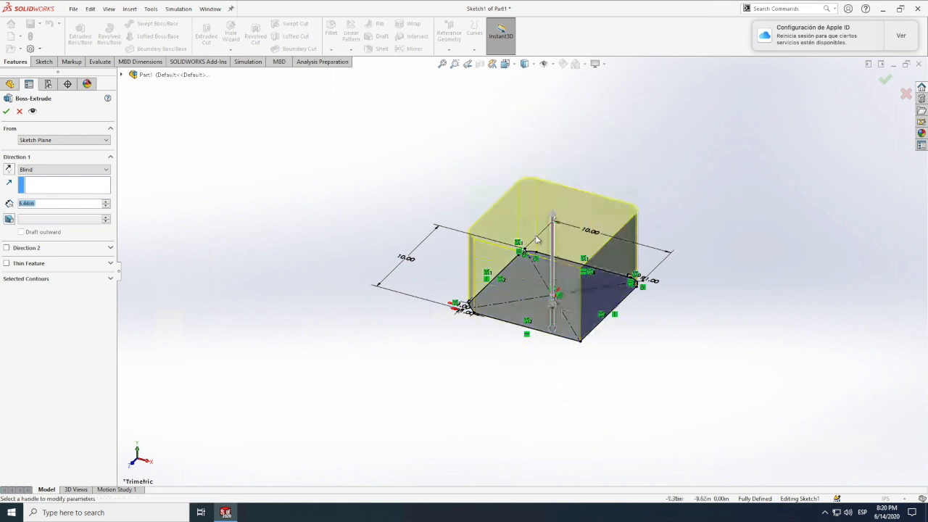
Extrude the square profile as a blind boss 3.00 in deep in both Direction 1 and Direction 2.
click(41, 203)
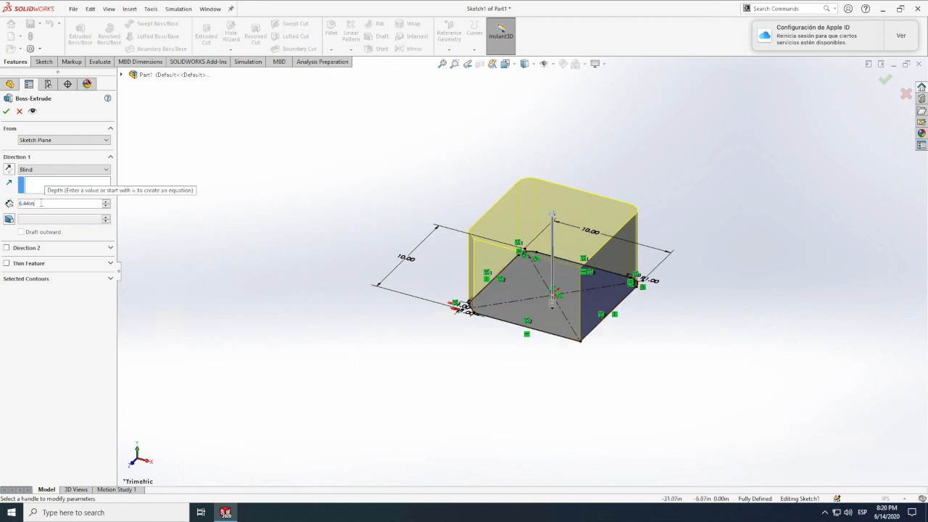
text(3)
key(Return)
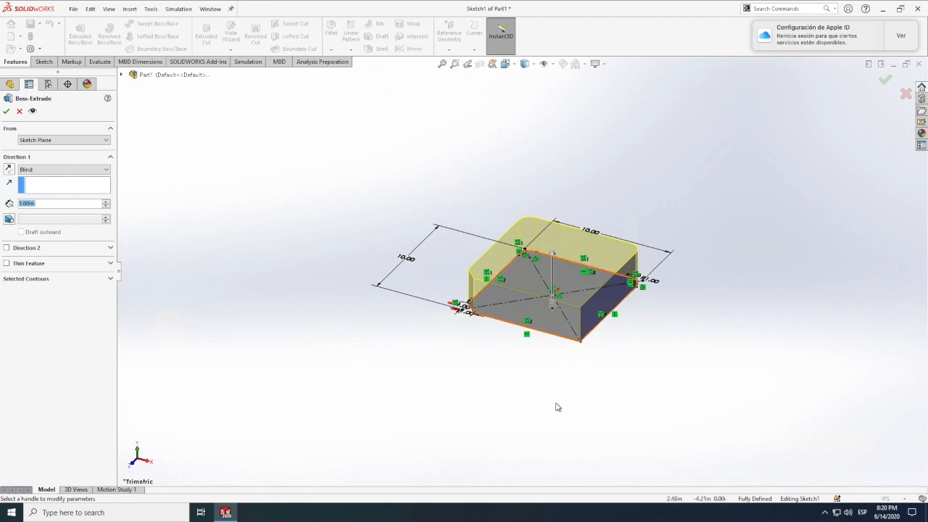
click(7, 248)
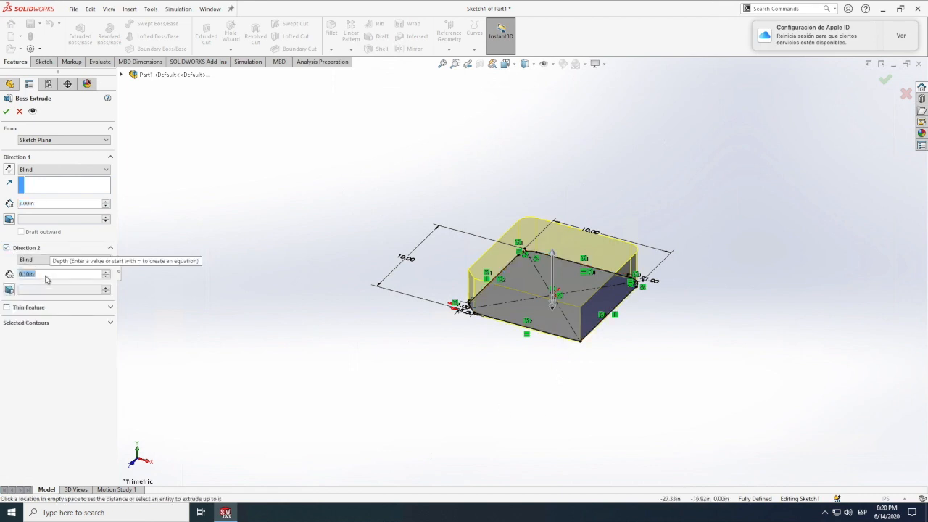
text(3)
key(Return)
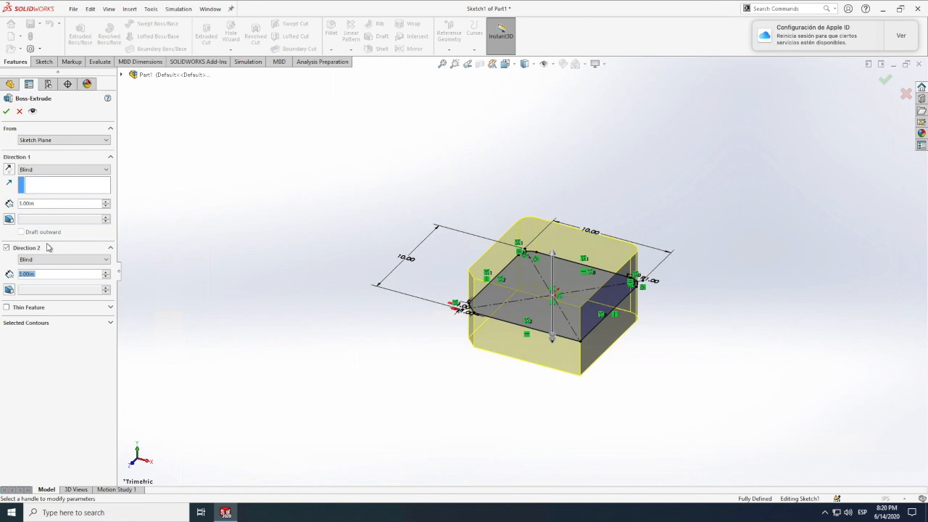
click(6, 111)
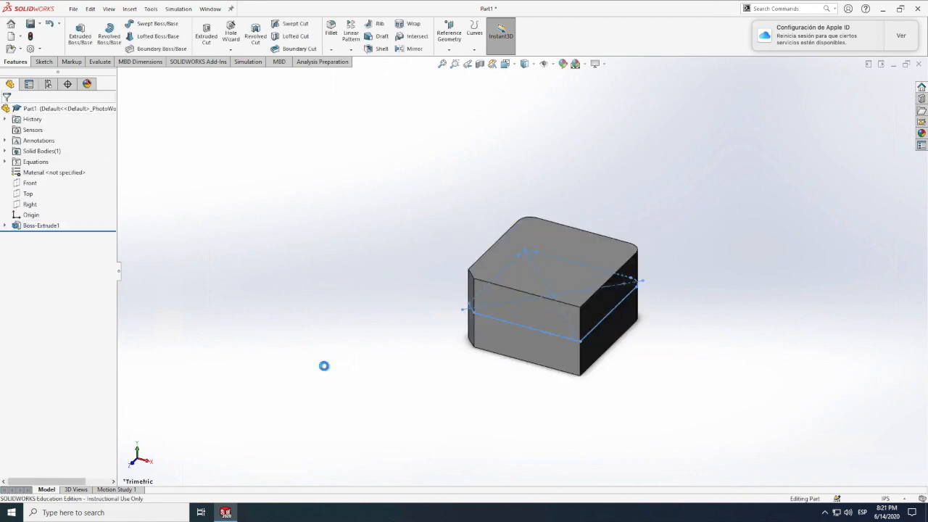
Start a Fillet on the block and select the front and right edges of its top and bottom faces plus the vertical corner edge between them.
scroll(650, 247, down, 2)
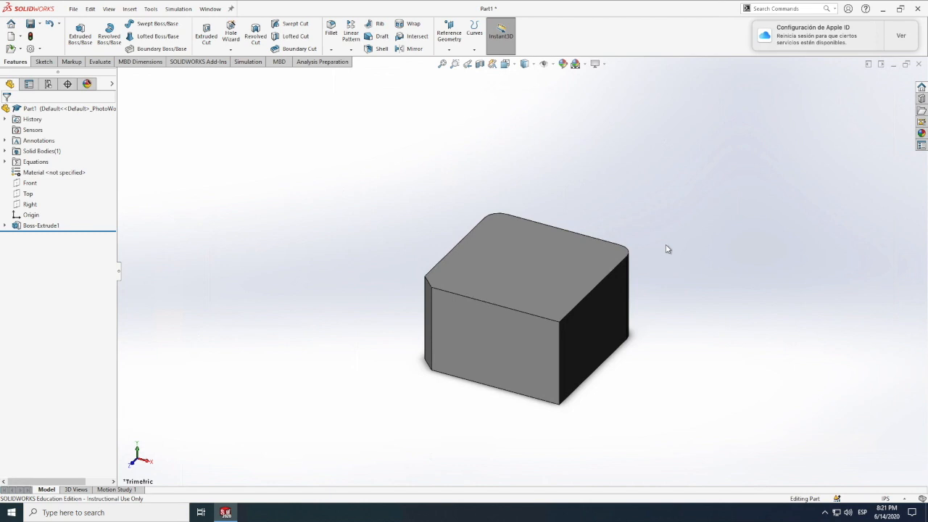
click(331, 31)
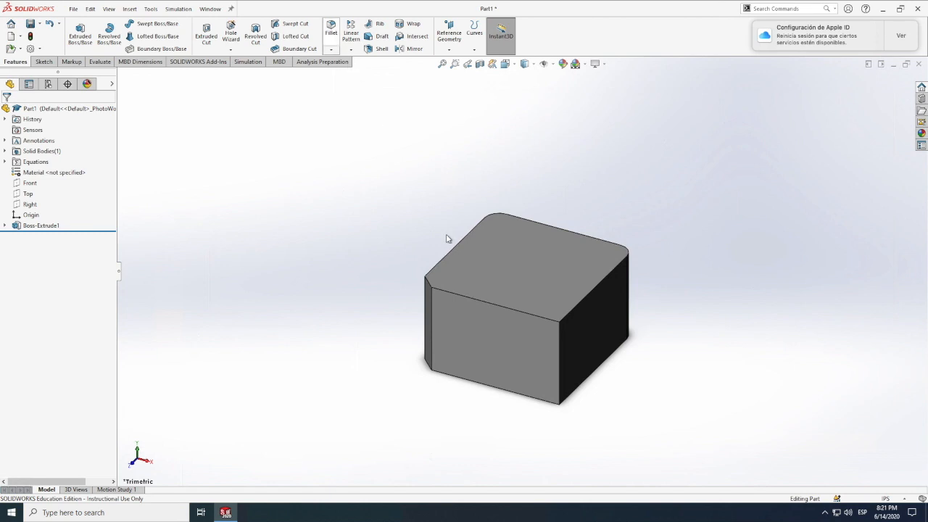
click(508, 215)
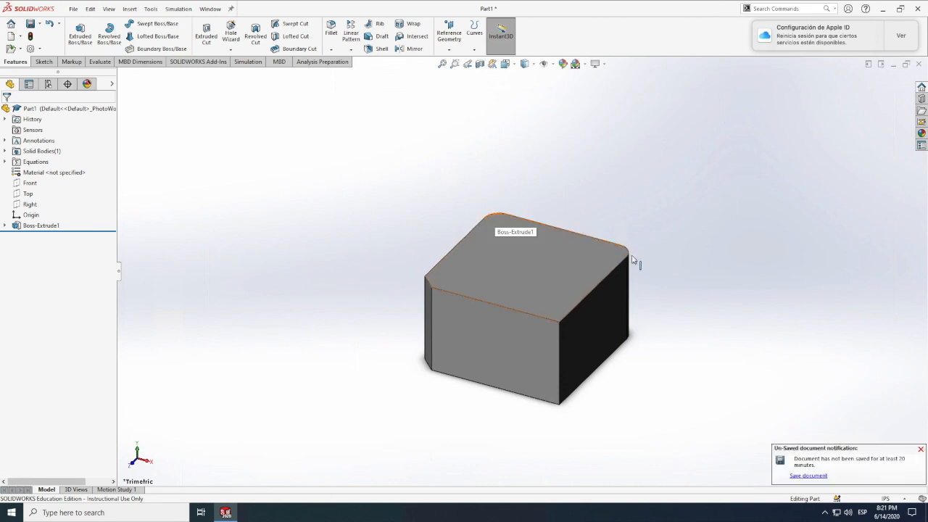
click(332, 52)
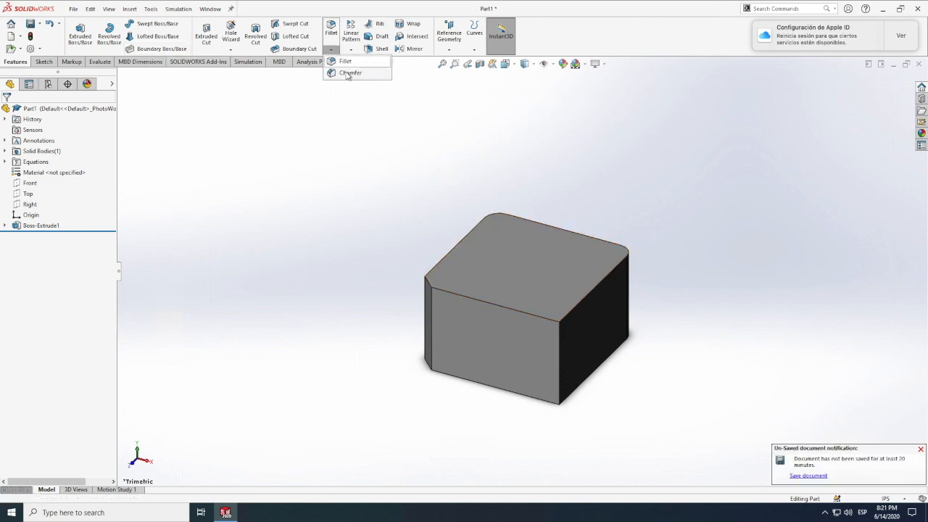
click(346, 62)
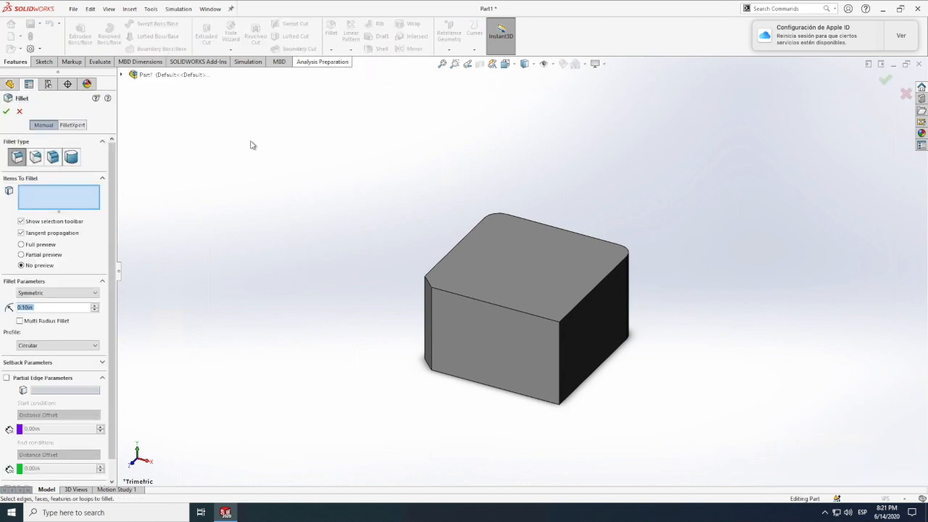
click(520, 313)
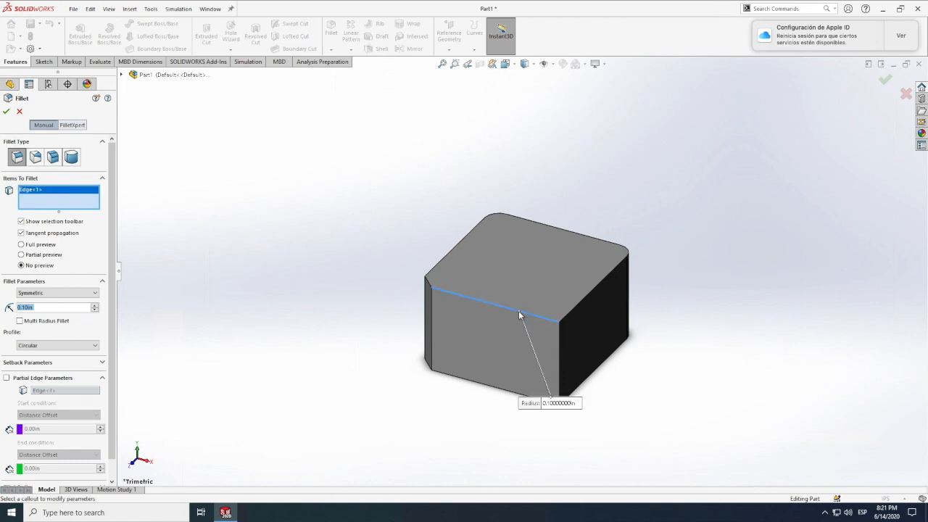
click(568, 324)
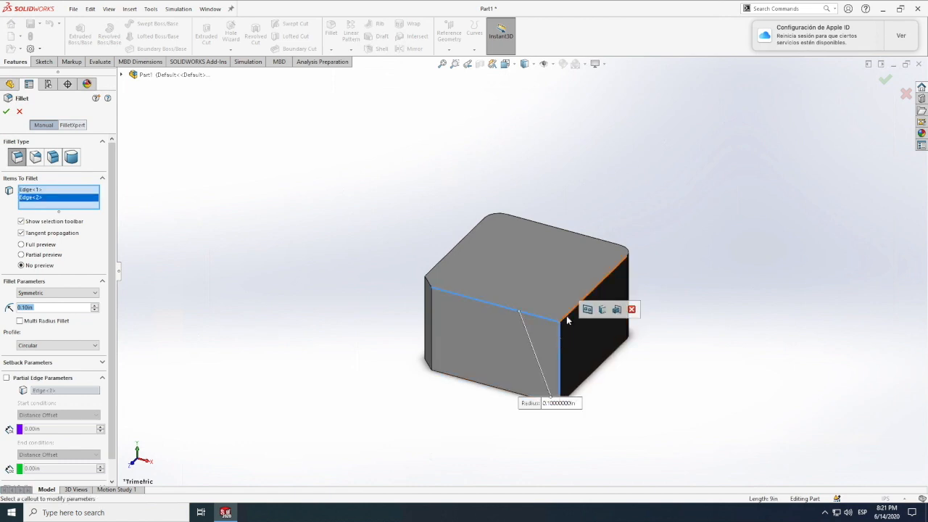
click(573, 310)
click(511, 396)
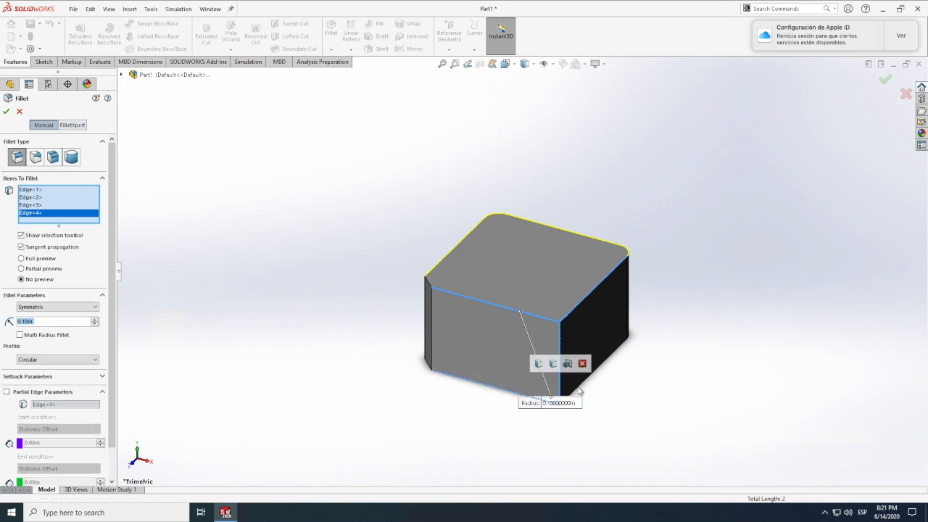
click(580, 381)
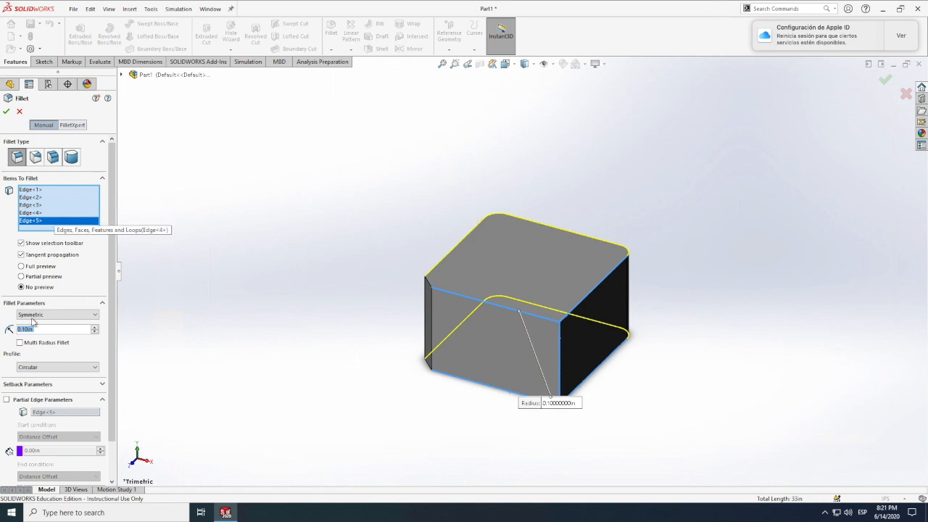
Raise the fillet radius for the five selected block edges to 0.30 in and turn on the full preview.
scroll(37, 329, up, 2)
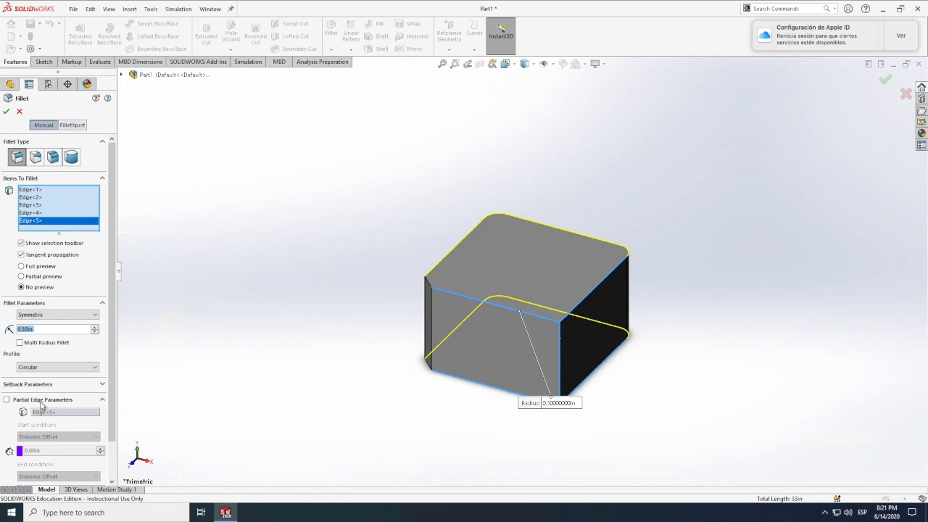
click(22, 267)
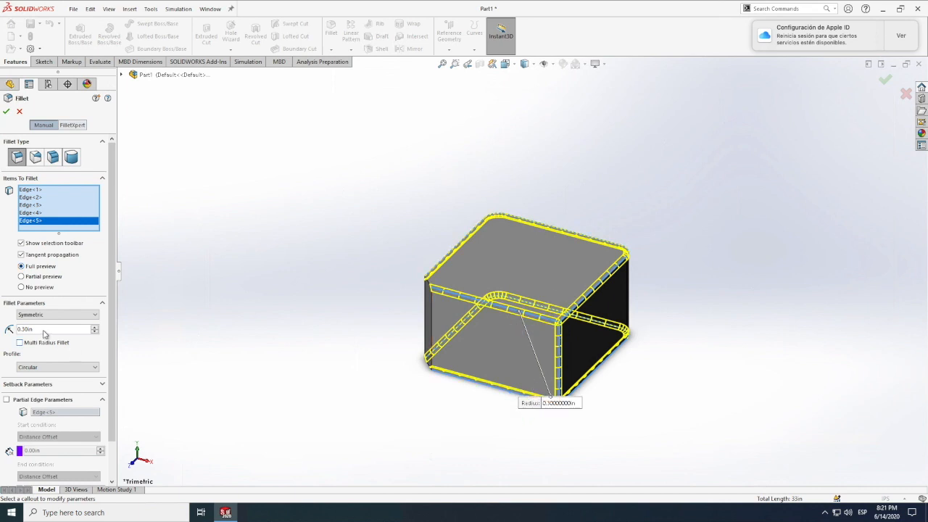
scroll(43, 330, up, 1)
scroll(44, 330, down, 2)
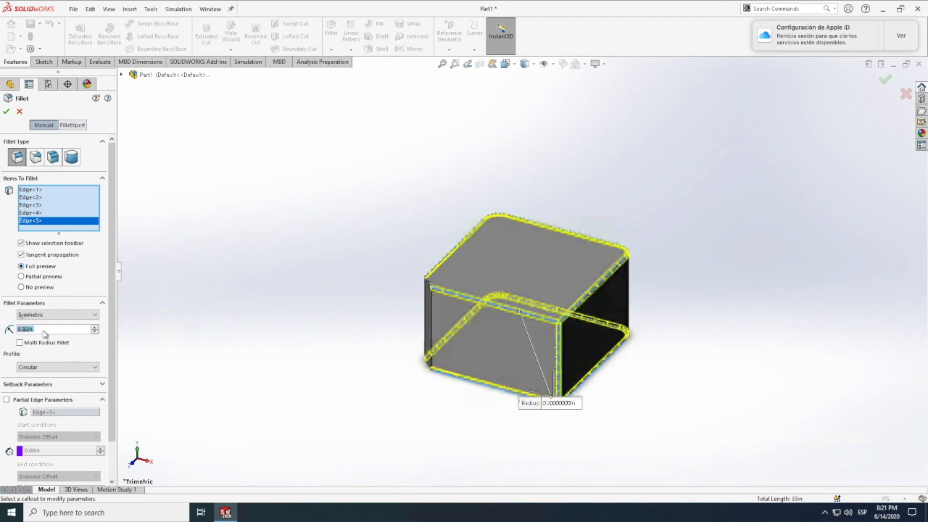
Try a fillet radius of 5 in on the selected edges.
text(5)
key(Return)
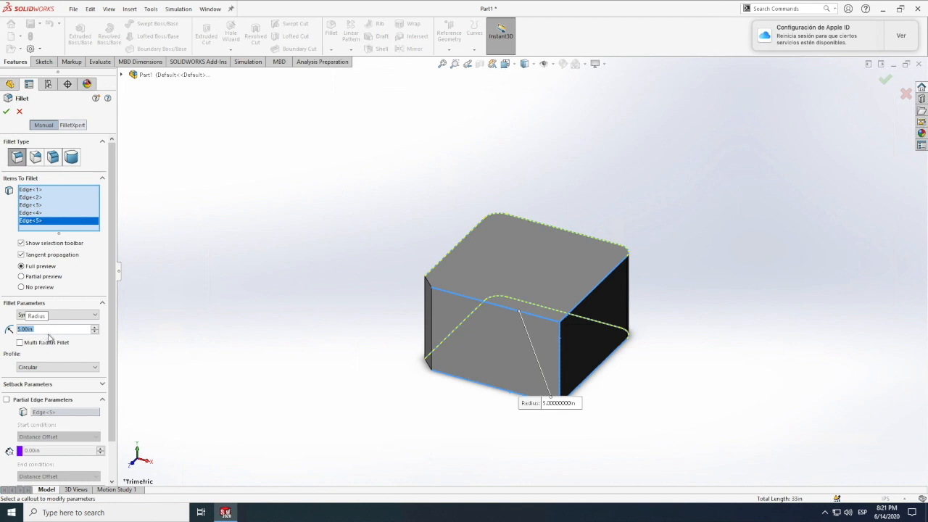
scroll(42, 332, down, 1)
Set the fillet radius to 0.5 in and reduce it in 0.1 in increments to 0.30 in.
key(BackSpace)
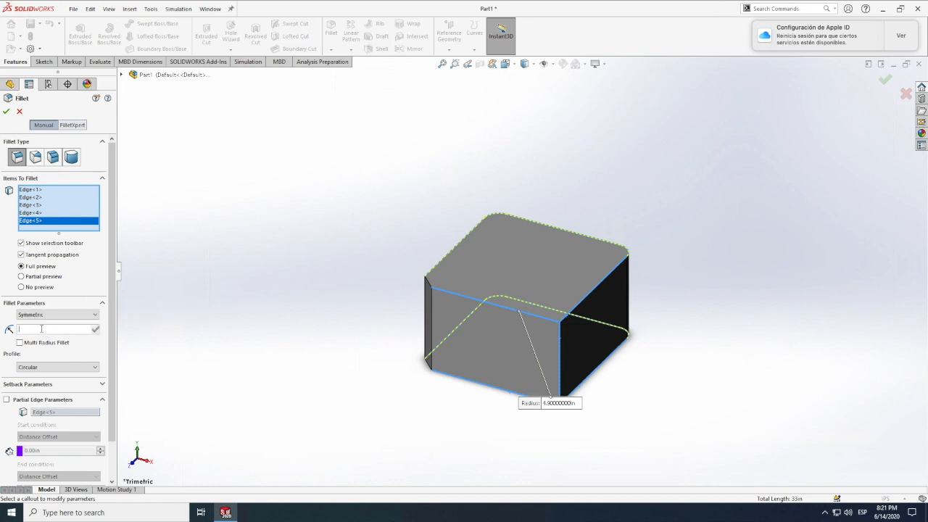
text(.5)
key(Return)
scroll(34, 331, down, 2)
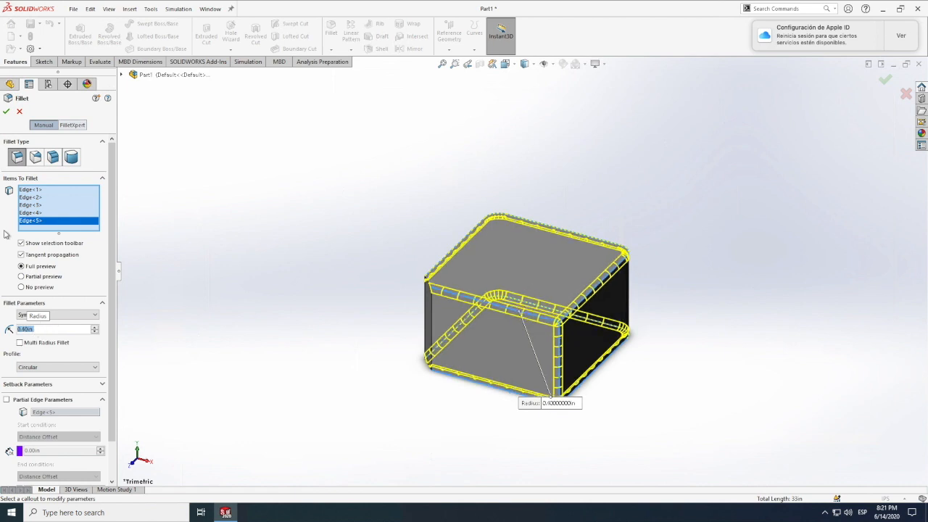
Compare the Variable Size type with the constant-size one and apply the 0.30 in constant-size fillet to the five selected edges.
click(36, 158)
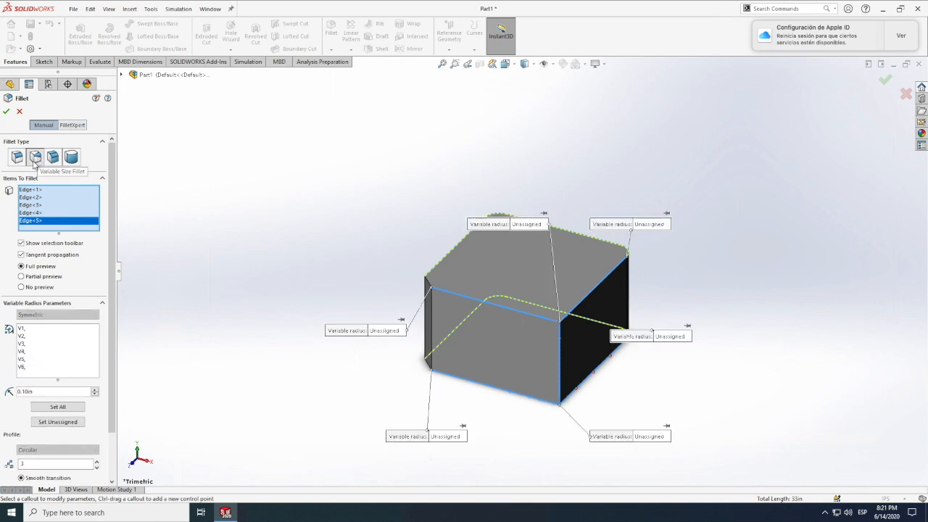
click(17, 158)
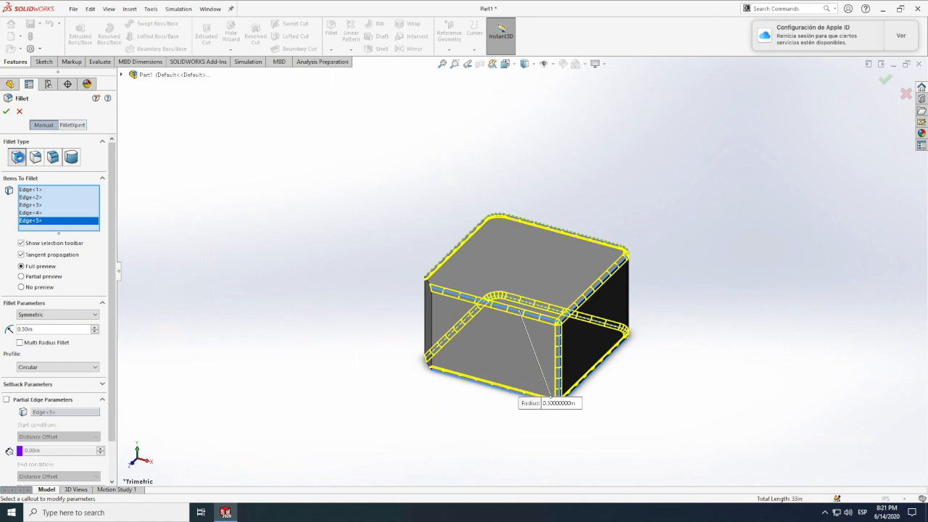
click(8, 111)
click(232, 291)
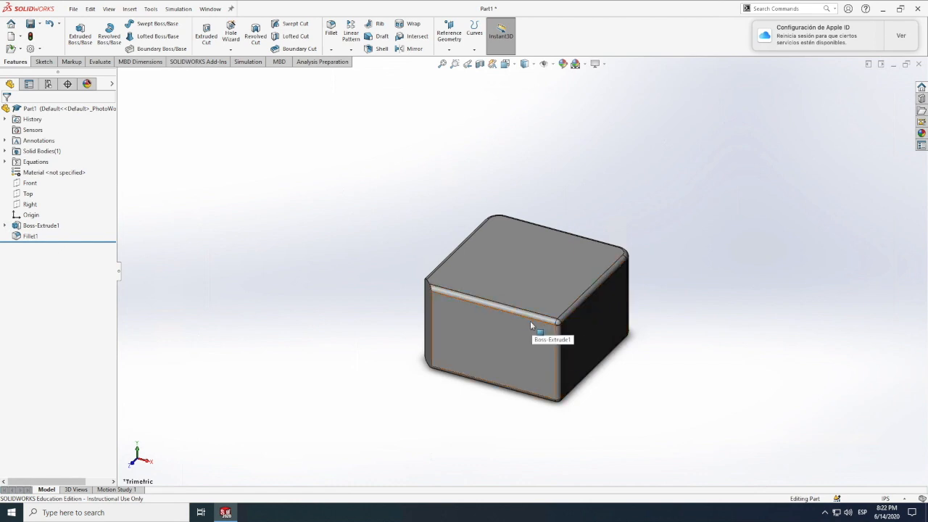
Try to chamfer the vertical edge beside the block's front face with a distance of 0.5 in at 45 degrees.
click(334, 50)
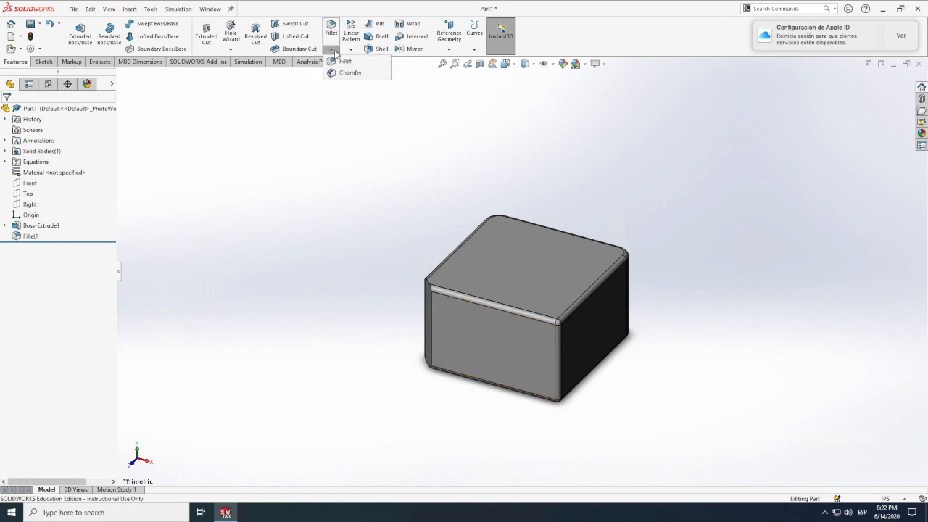
click(428, 337)
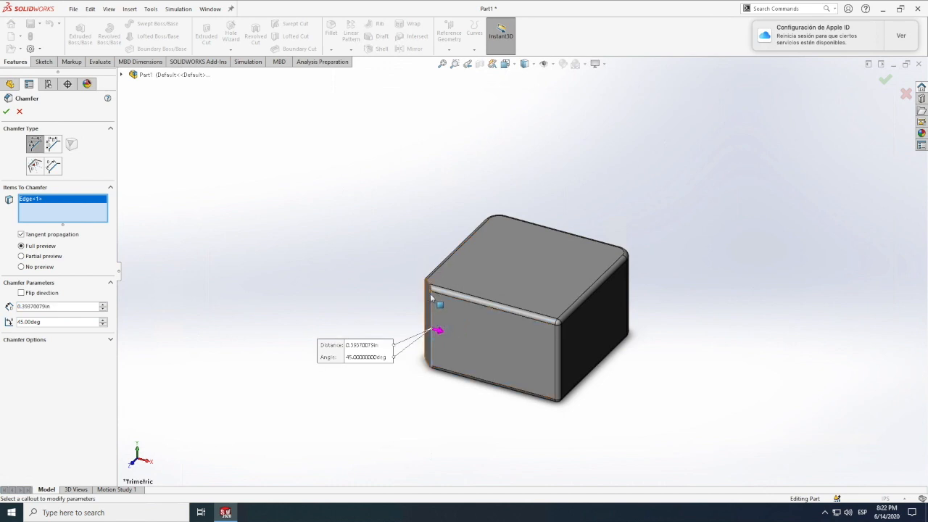
double_click(61, 306)
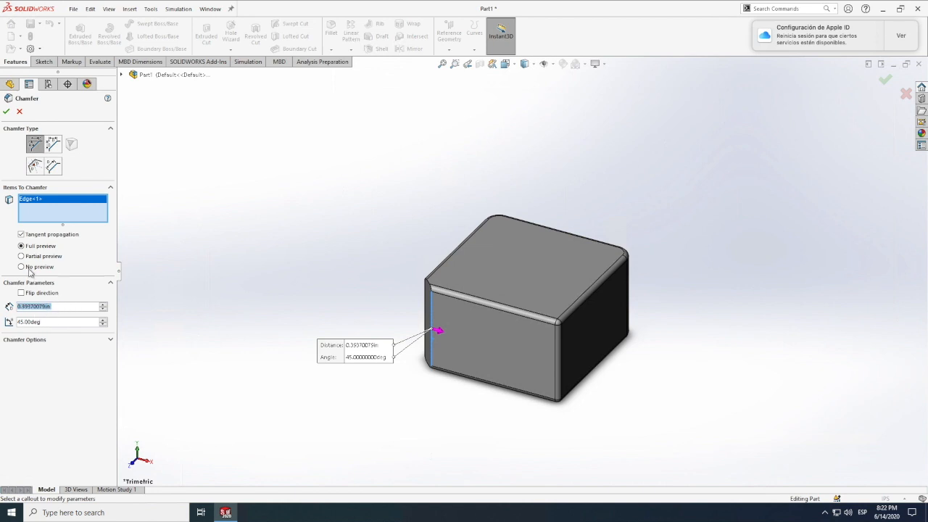
scroll(68, 312, down, 2)
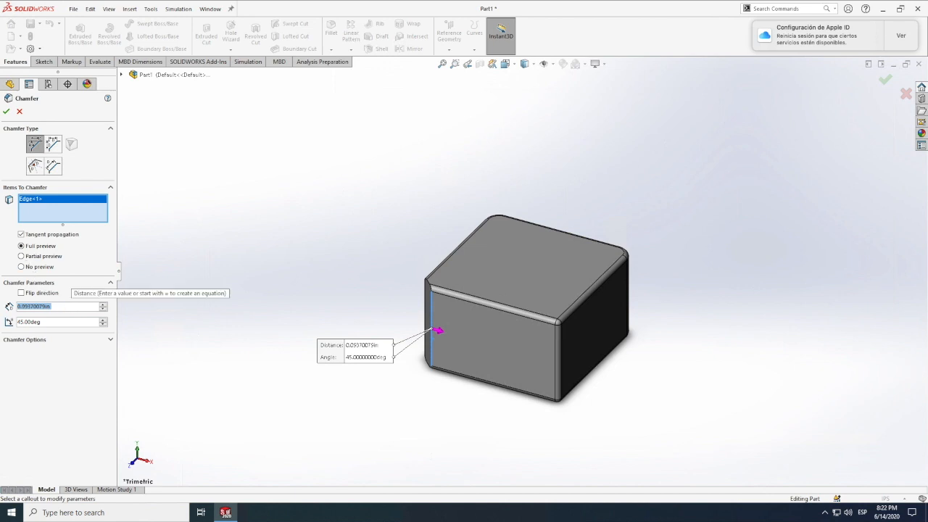
text(0.5)
key(Return)
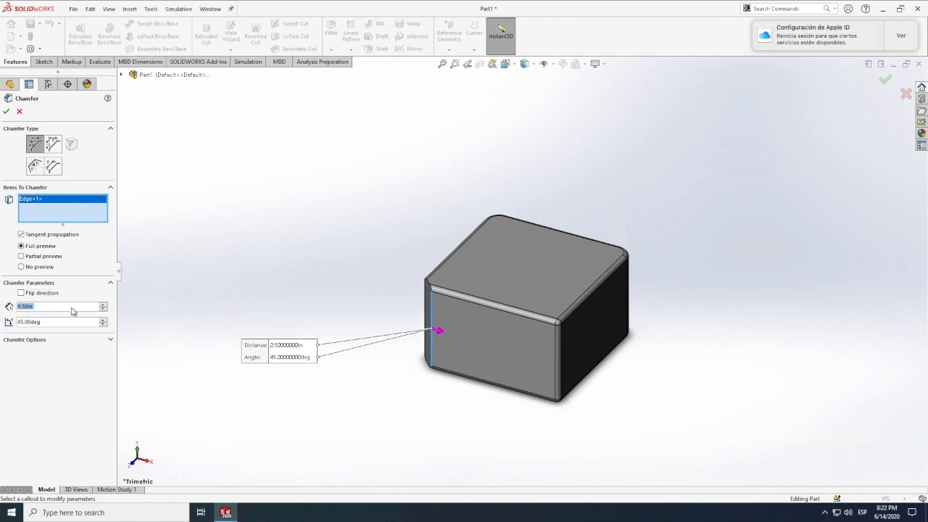
click(7, 112)
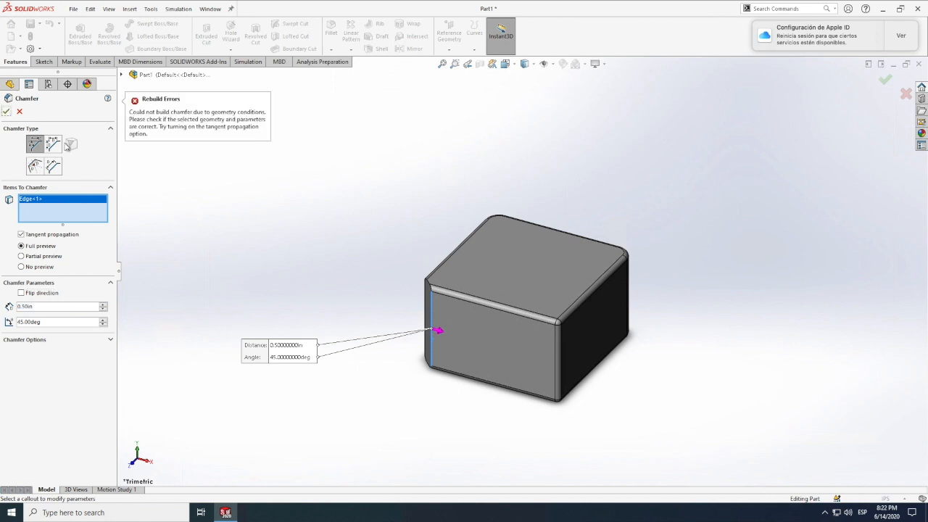
Try a symmetric Distance Distance chamfer of 0.35 in on the same vertical edge, and cancel the chamfer.
click(52, 147)
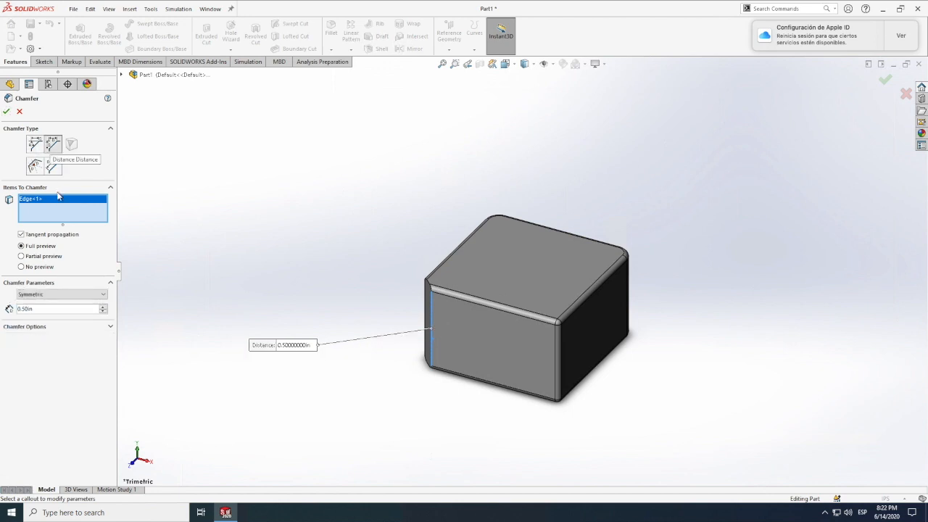
scroll(43, 310, down, 4)
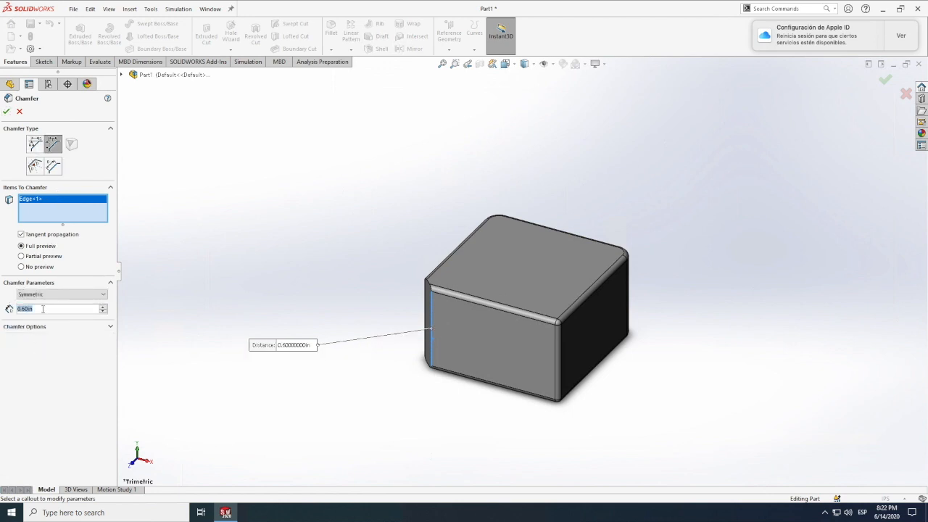
text(0.25)
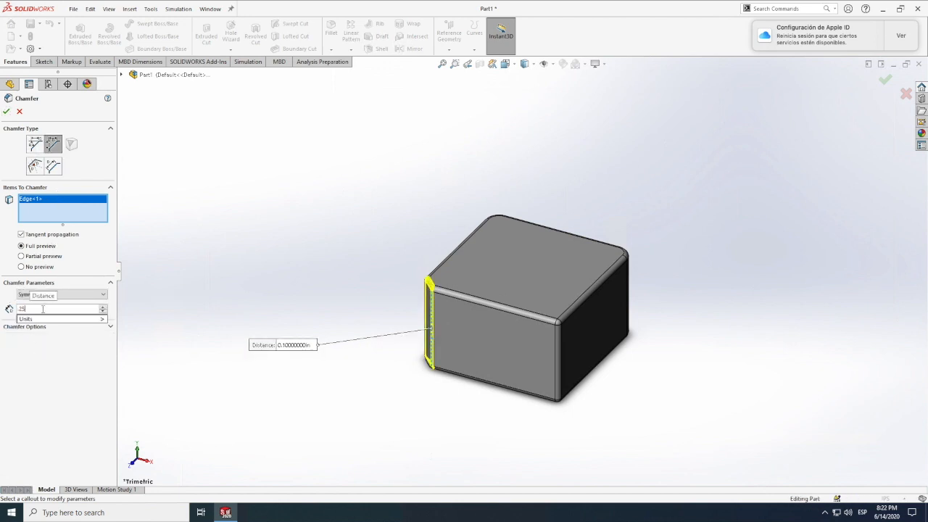
key(Return)
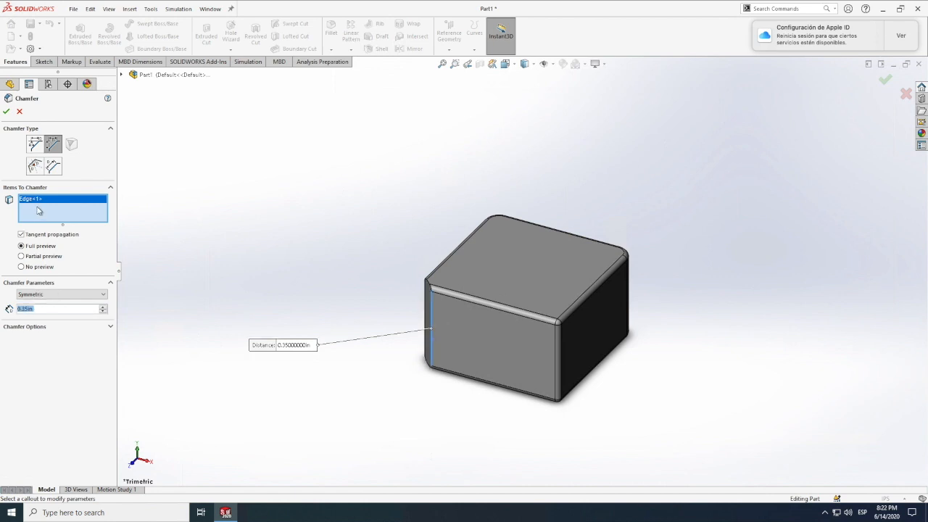
click(6, 111)
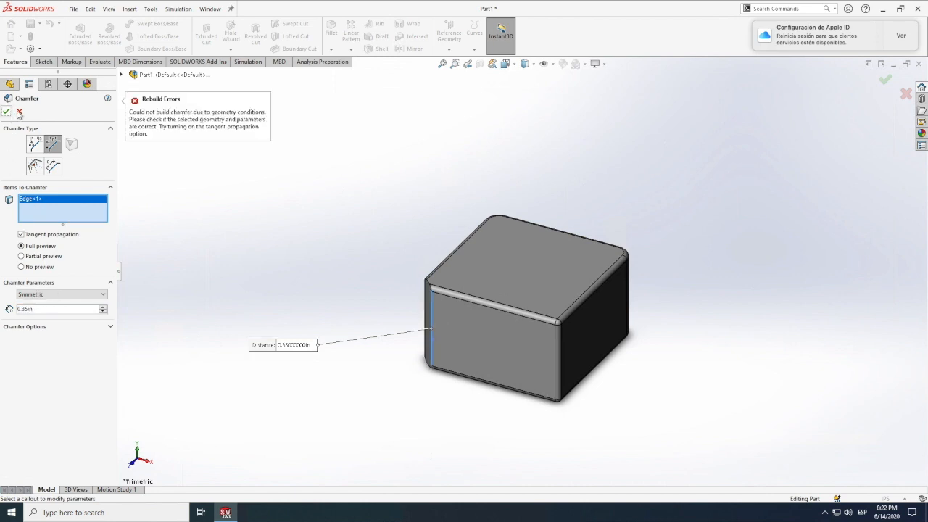
click(20, 113)
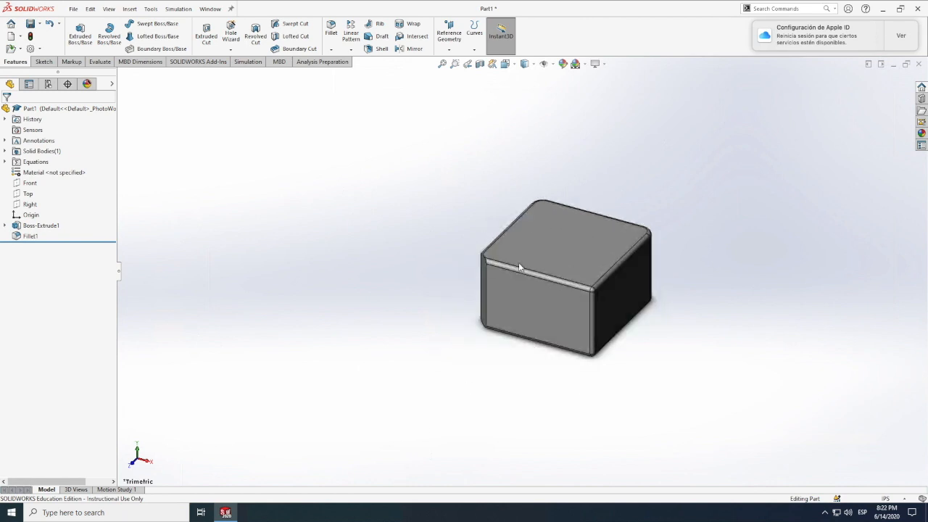
scroll(524, 258, down, 5)
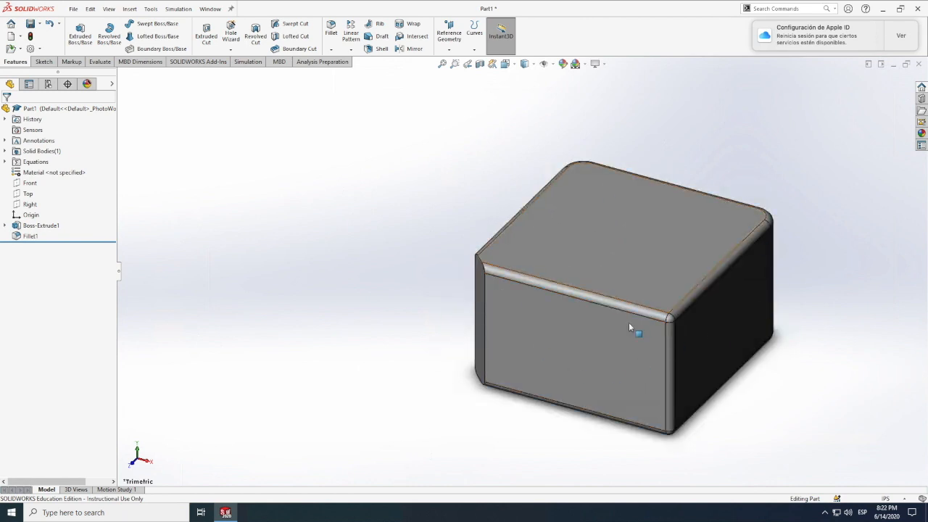
scroll(629, 322, up, 3)
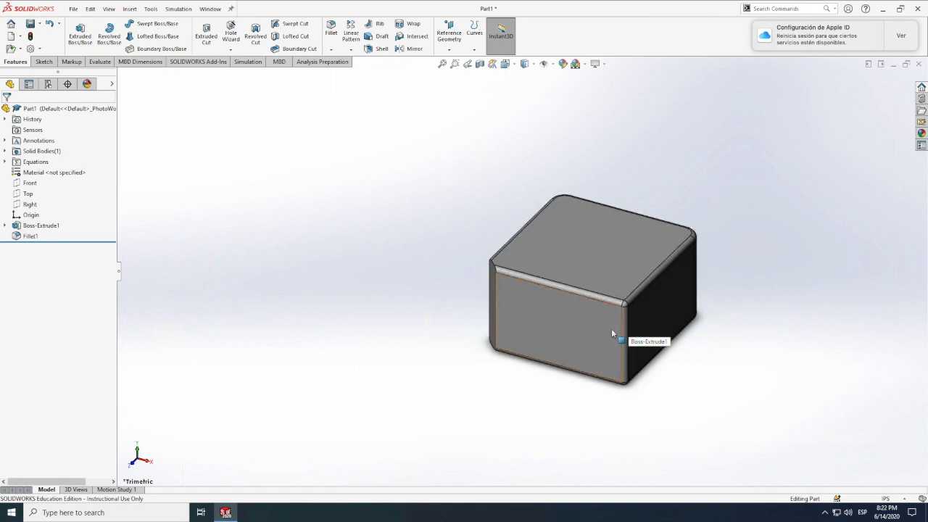
scroll(612, 339, down, 2)
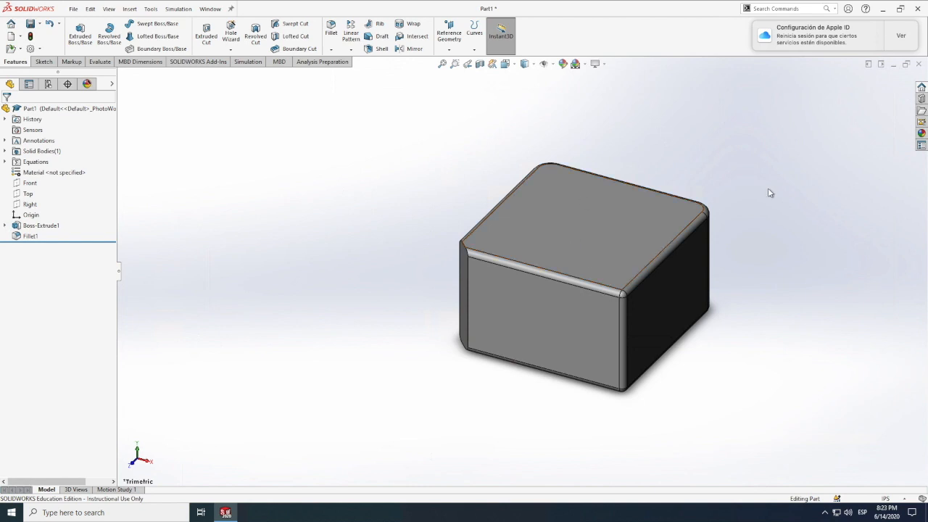
Start a sketch on the block's front face and draw a circle of about 1.67 in radius centred on the origin.
click(49, 65)
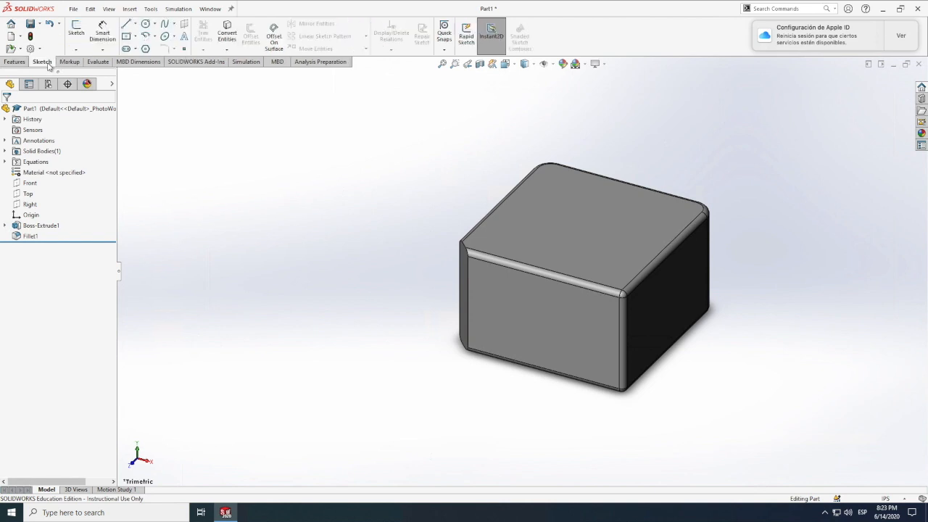
click(76, 33)
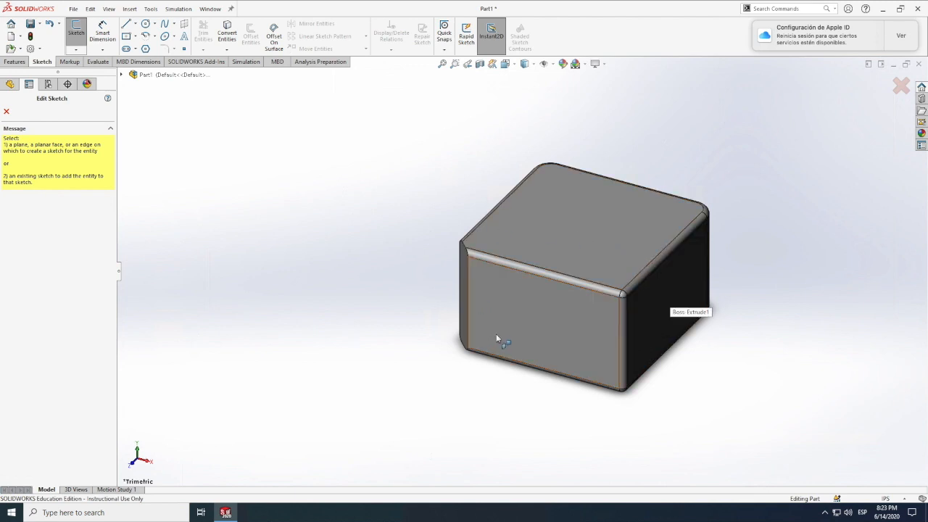
click(547, 321)
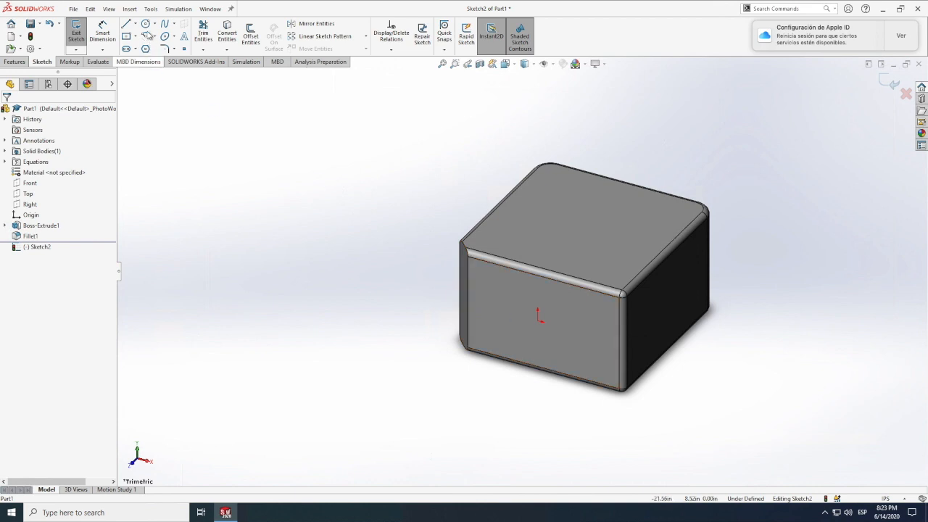
click(146, 23)
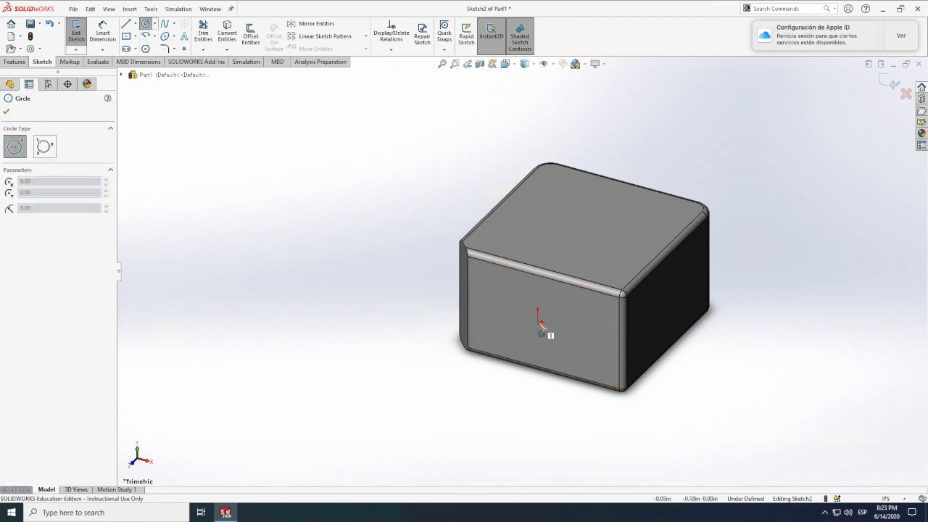
click(537, 320)
click(566, 328)
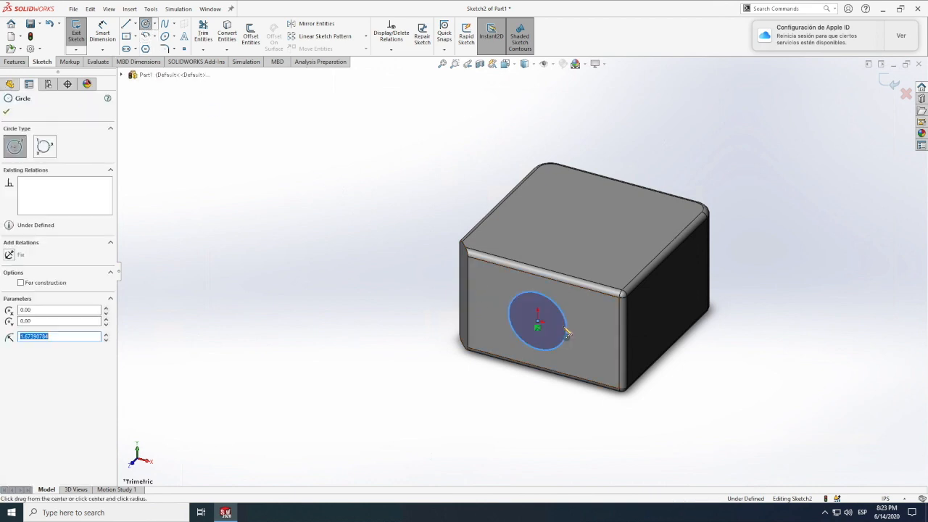
Dimension the circle's diameter and set it to 3 in.
click(102, 33)
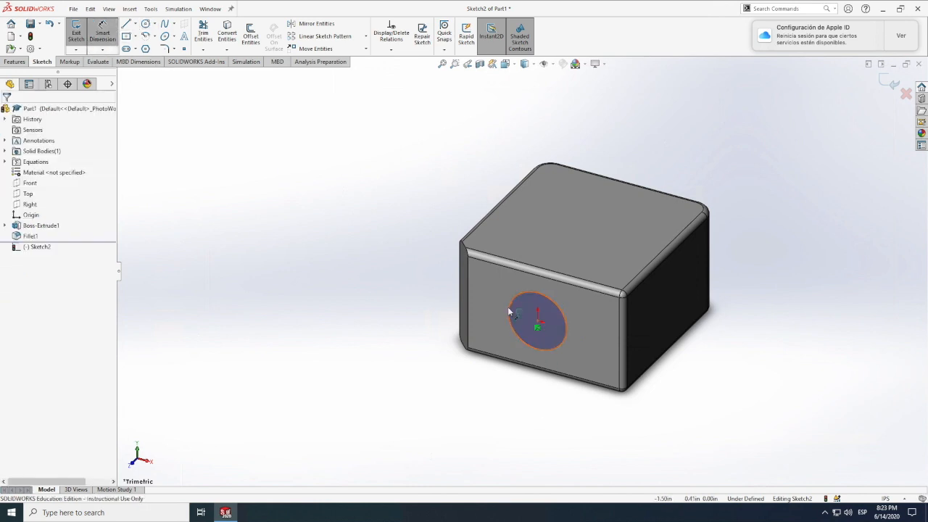
click(510, 313)
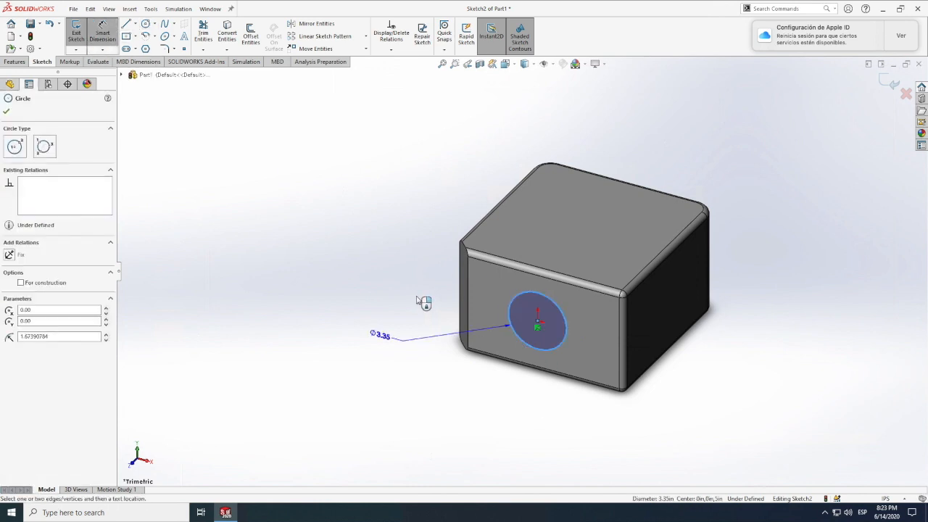
click(423, 304)
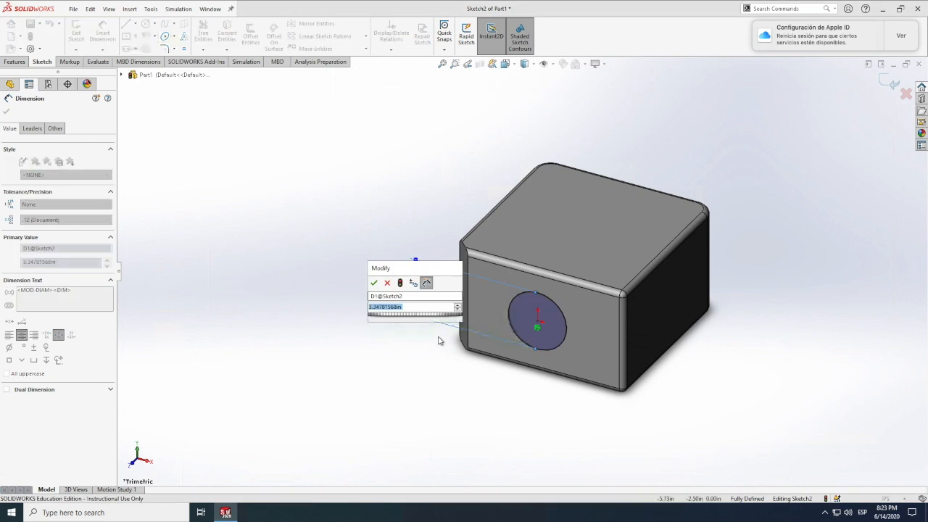
text(3)
key(Return)
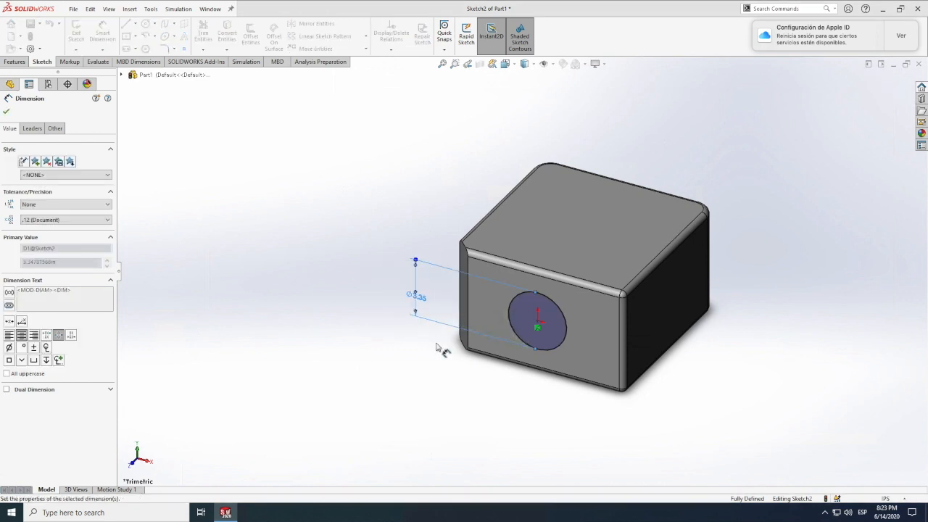
Extrude the 3 in circle on the block's front face as a Blind boss 3 in deep.
click(16, 61)
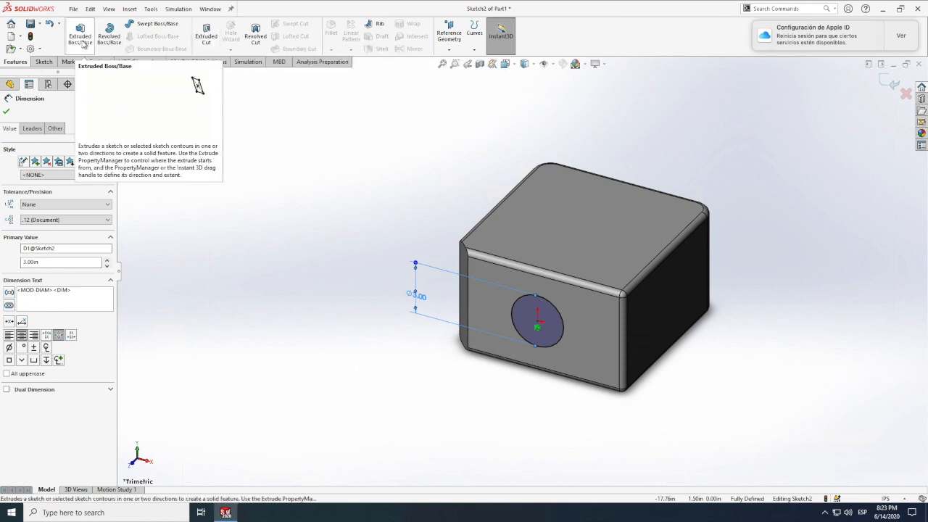
scroll(534, 355, up, 2)
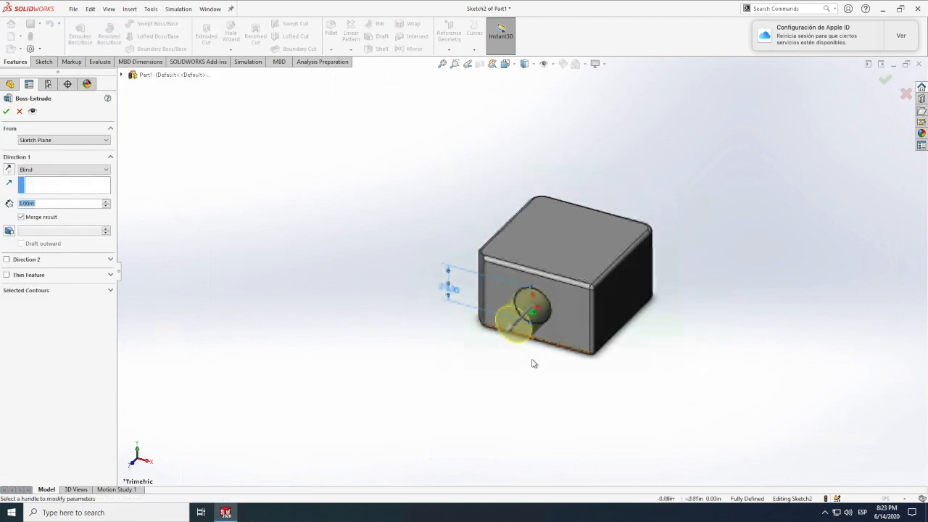
click(6, 111)
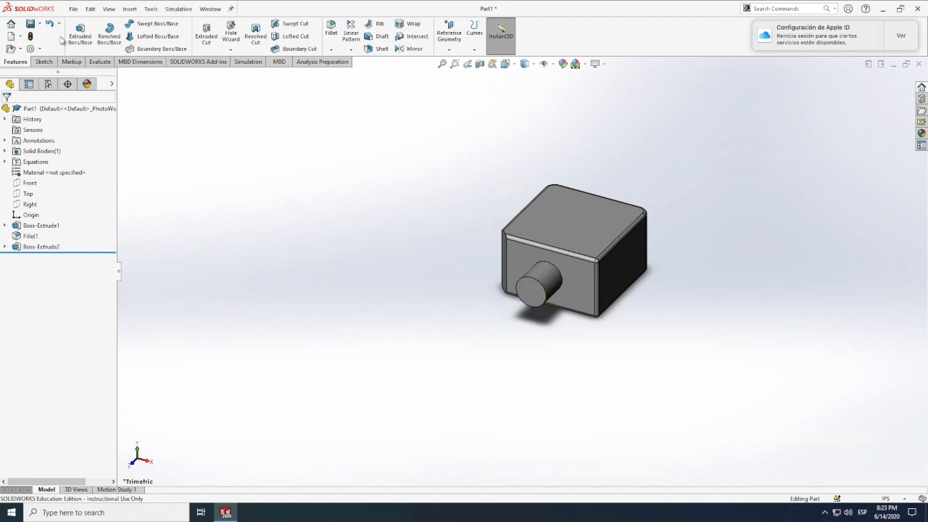
Start a sketch on the boss's end face and draw a circle of about 0.82 in radius centred on the origin.
click(43, 61)
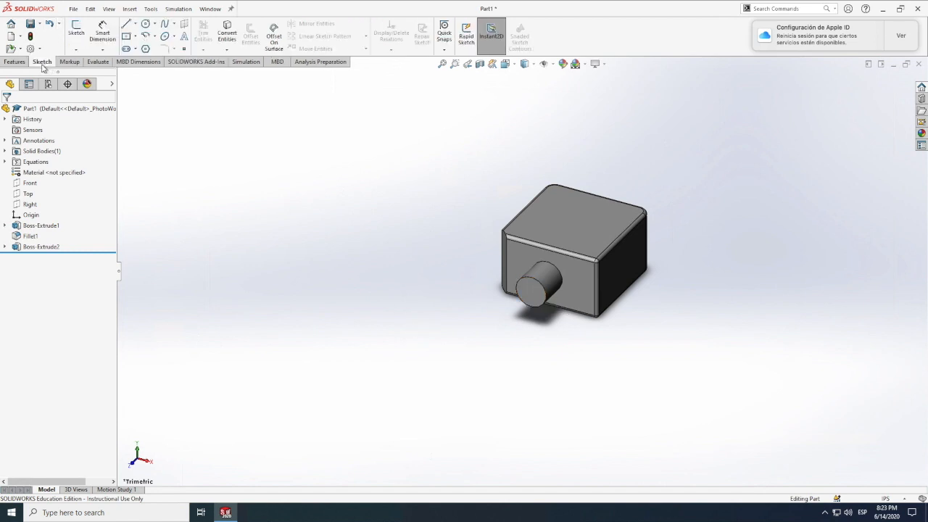
click(77, 32)
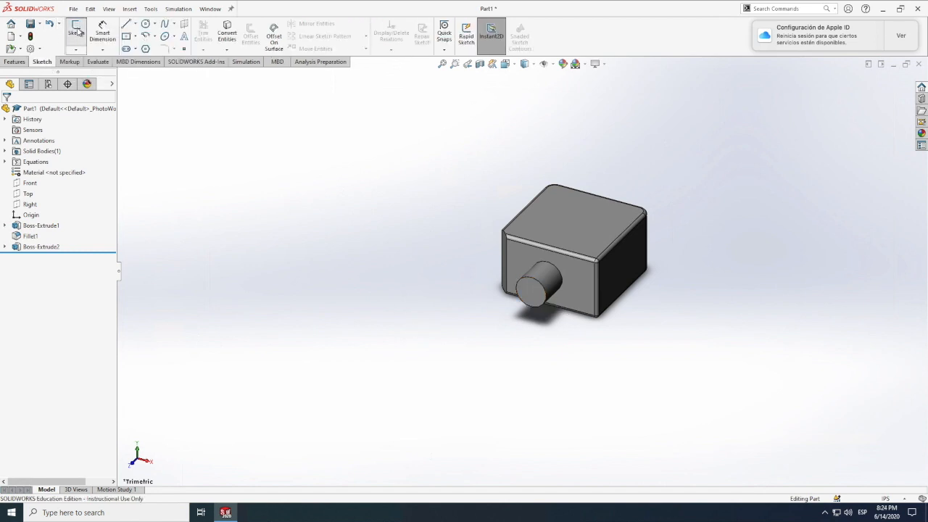
click(536, 299)
click(146, 26)
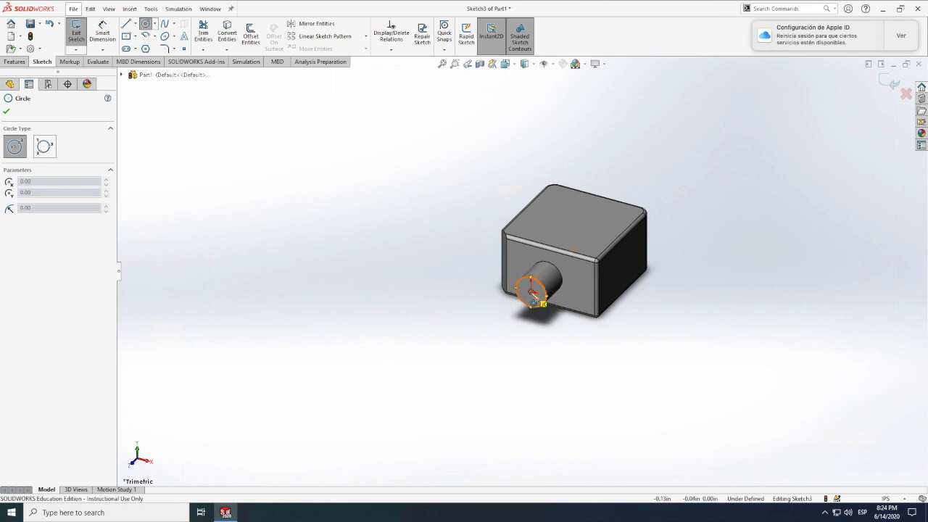
click(531, 291)
click(553, 306)
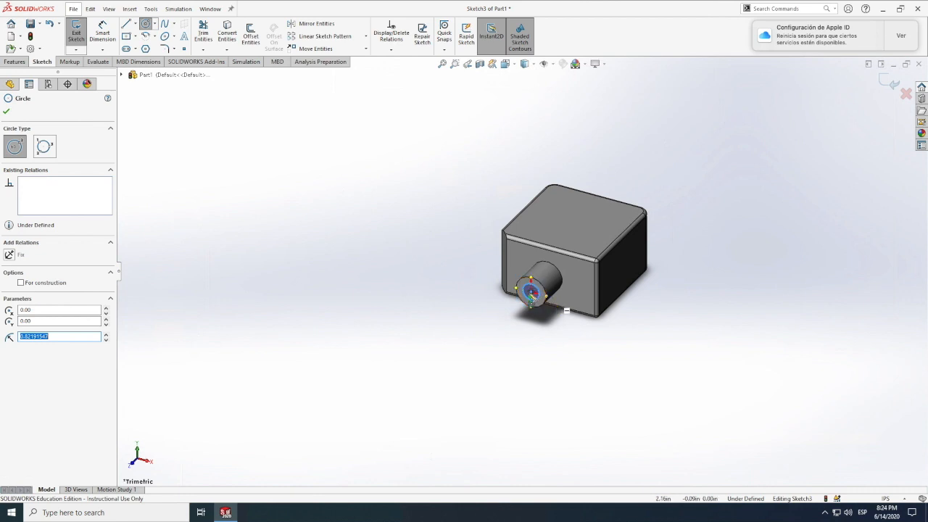
Dimension the diameter of the circle on the boss's end face and set it to 1.5 in.
click(528, 296)
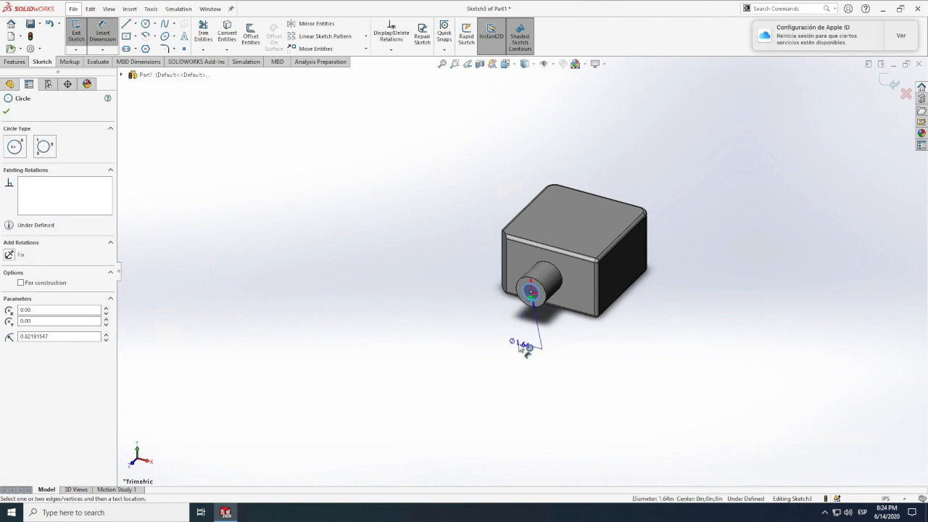
click(527, 350)
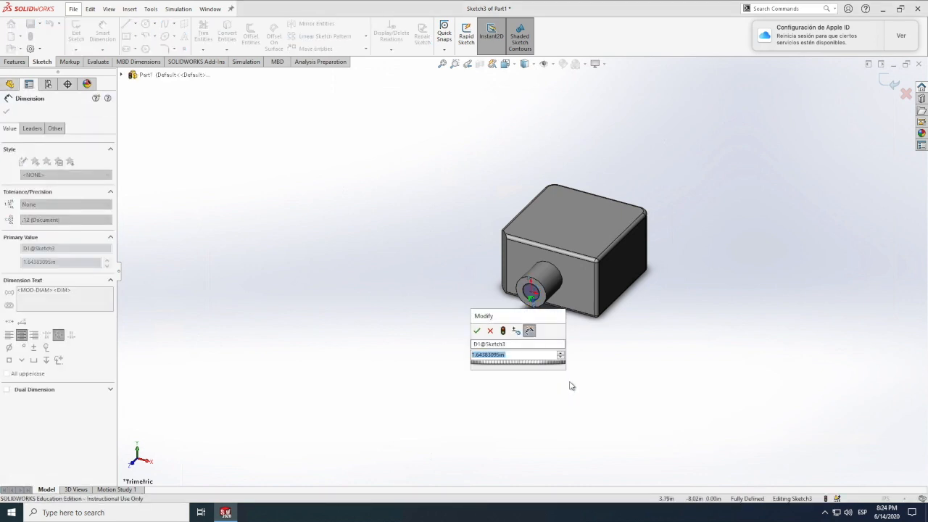
text(1.5)
key(Return)
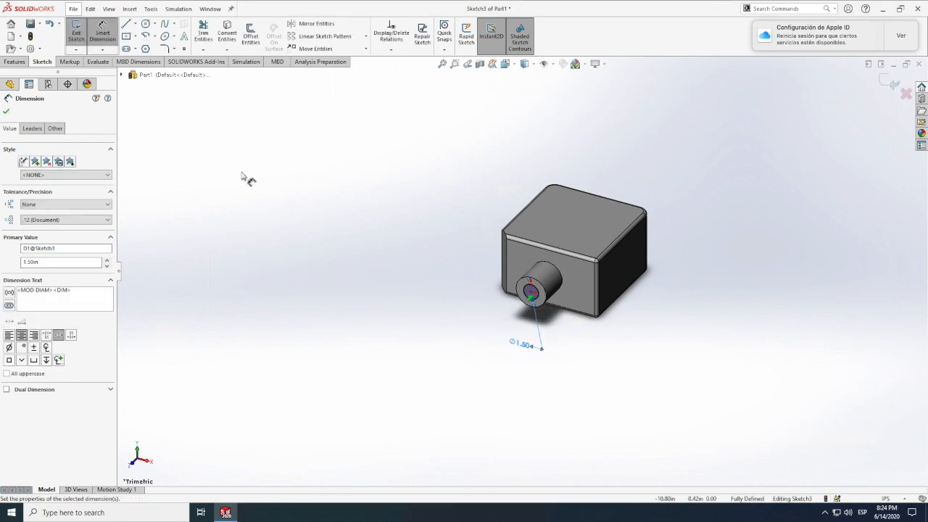
Make a Blind Extruded Cut of the 1.5 in circle 13 in deep into the boss and block.
click(19, 64)
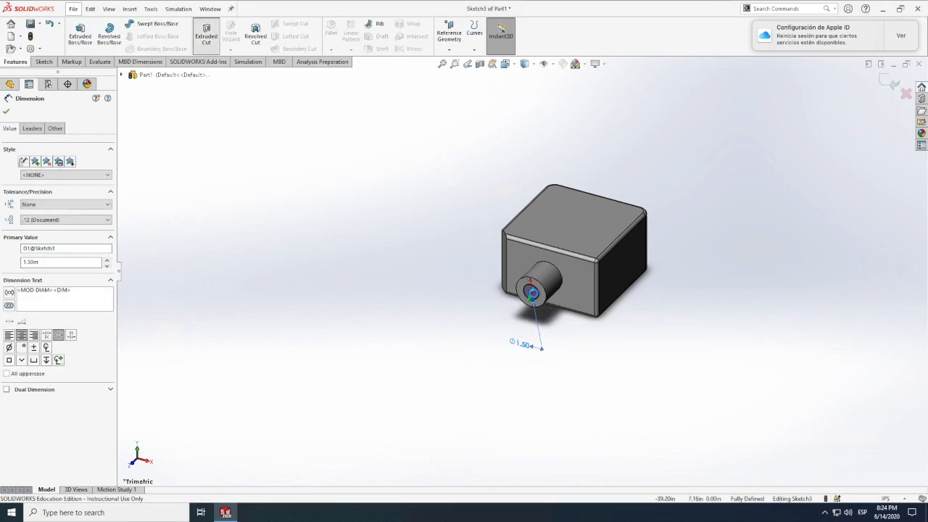
click(544, 287)
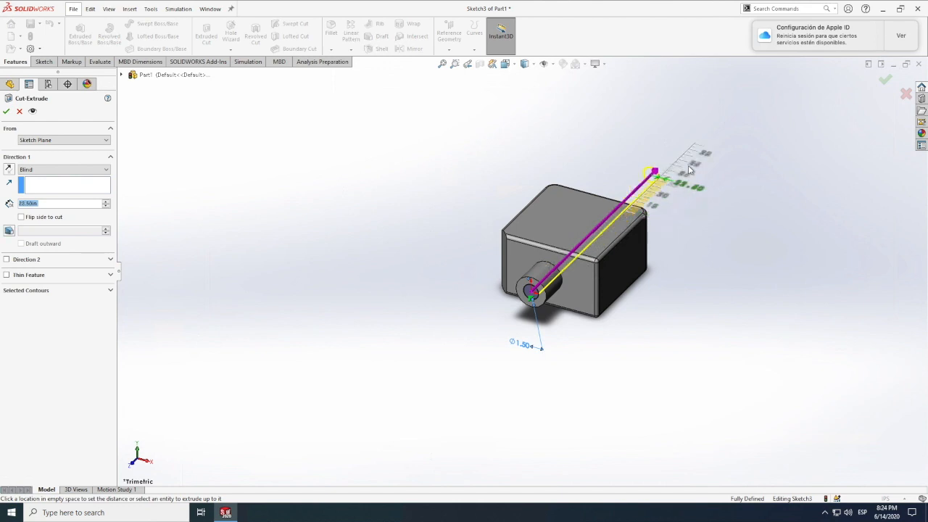
click(689, 175)
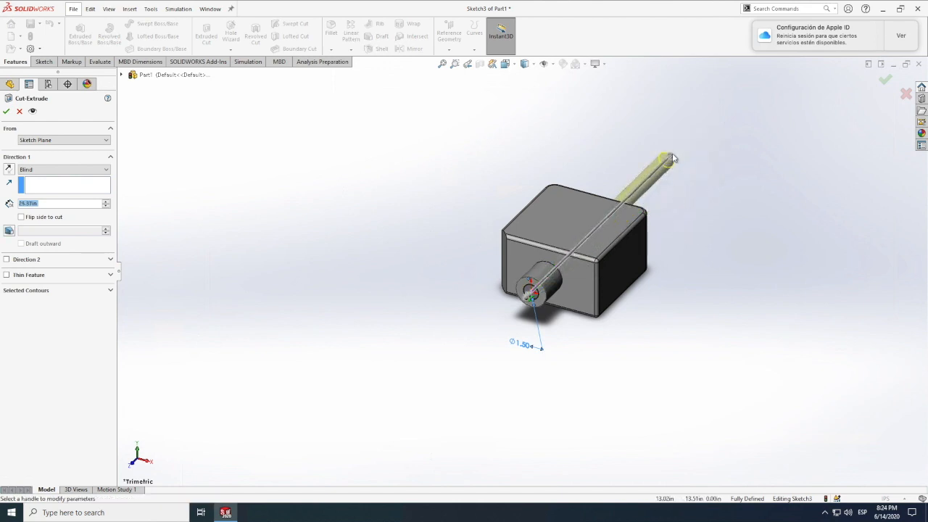
drag(669, 166, 653, 183)
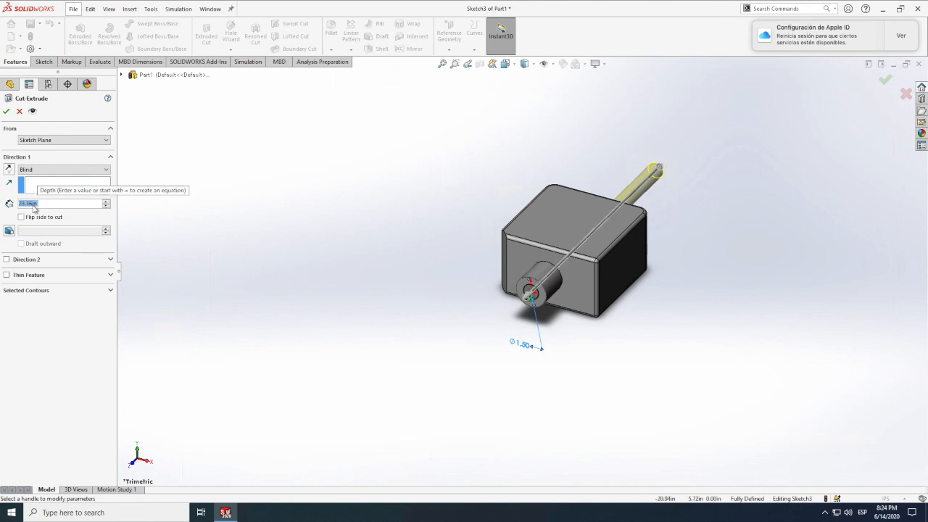
text(13)
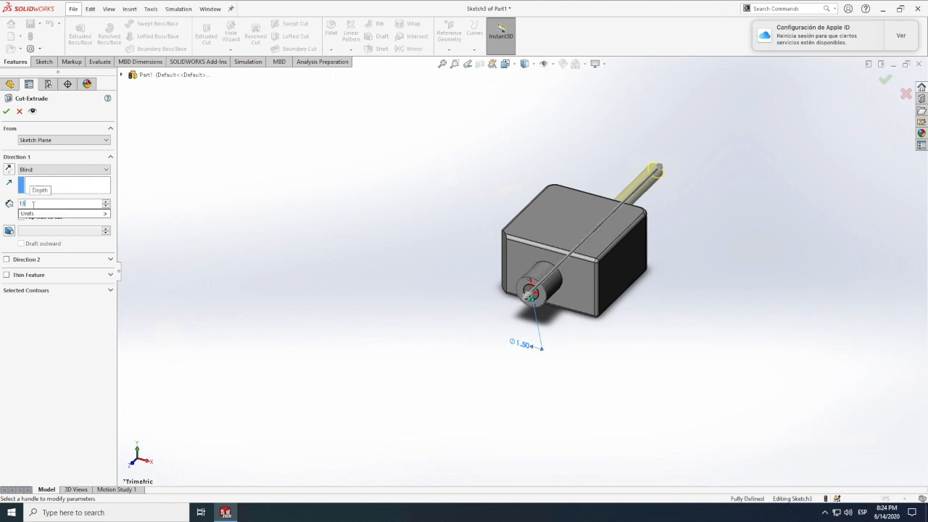
key(Return)
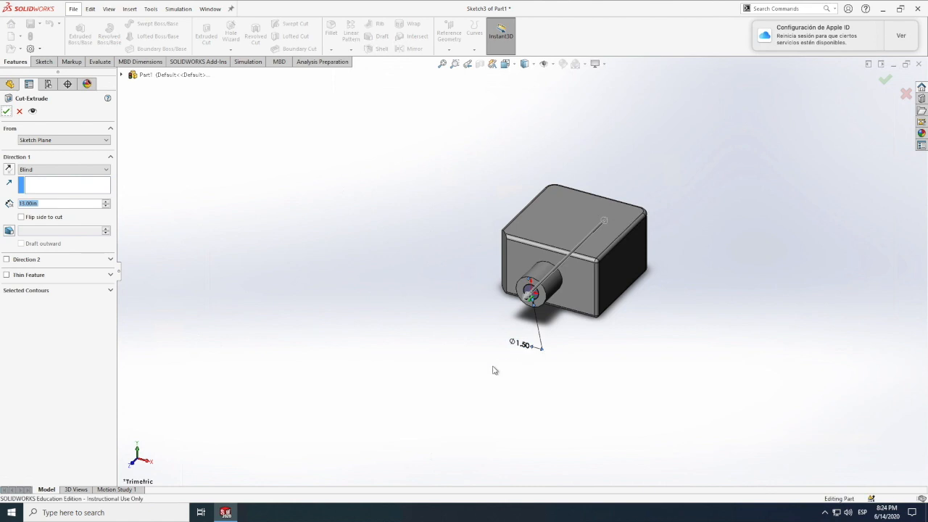
click(470, 362)
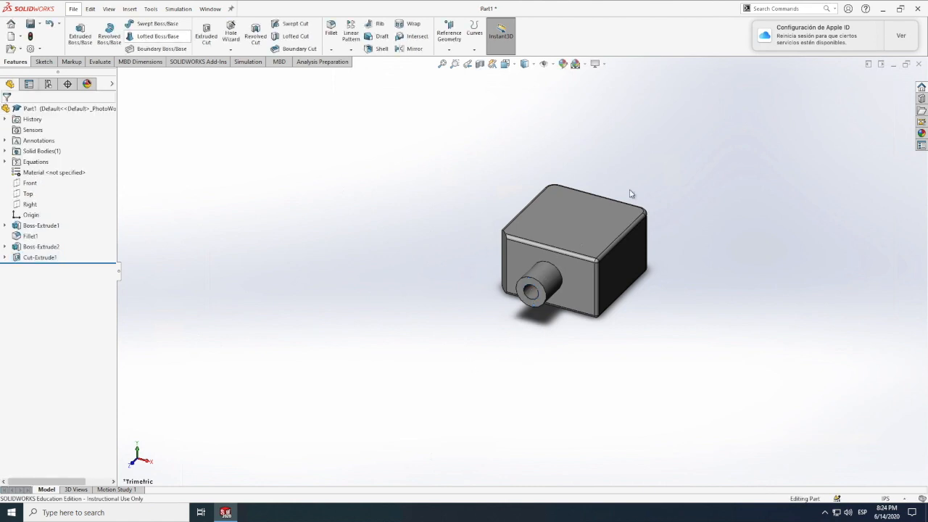
Start a sketch on the block's top face and draw a centre rectangle about 5.76 by 6.33 in from the origin.
click(109, 9)
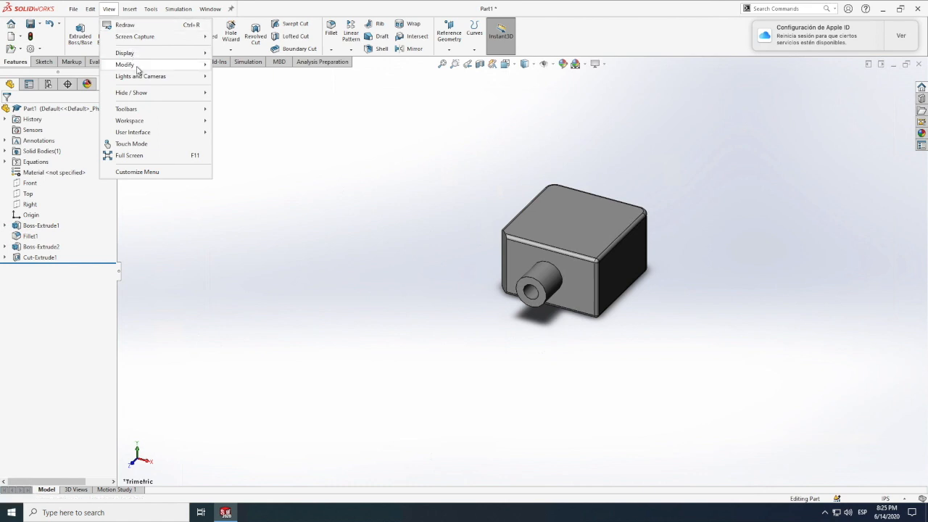
mouse_move(137, 69)
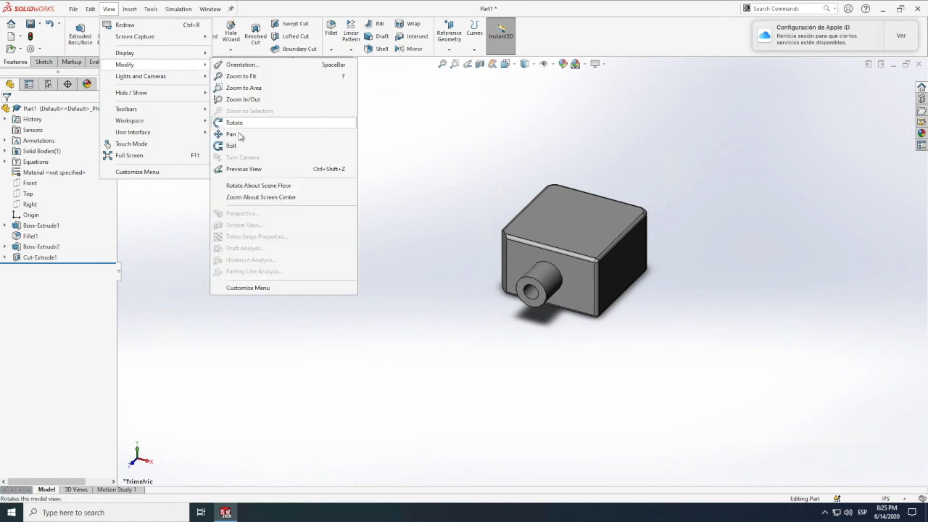
click(236, 125)
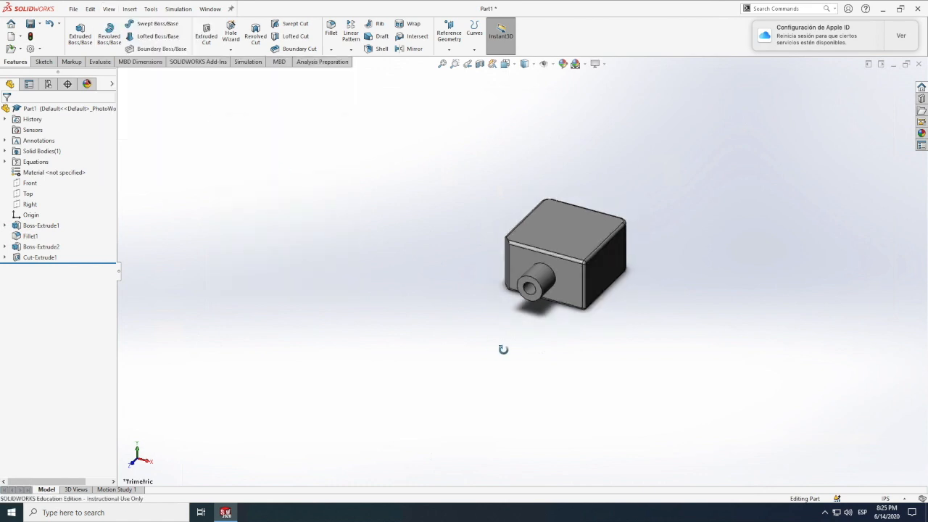
drag(522, 331, 635, 222)
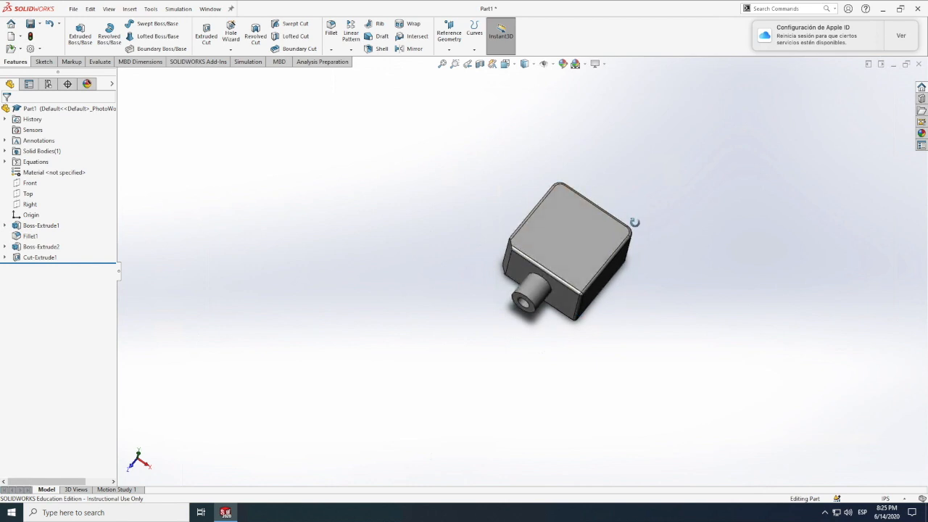
scroll(492, 305, down, 6)
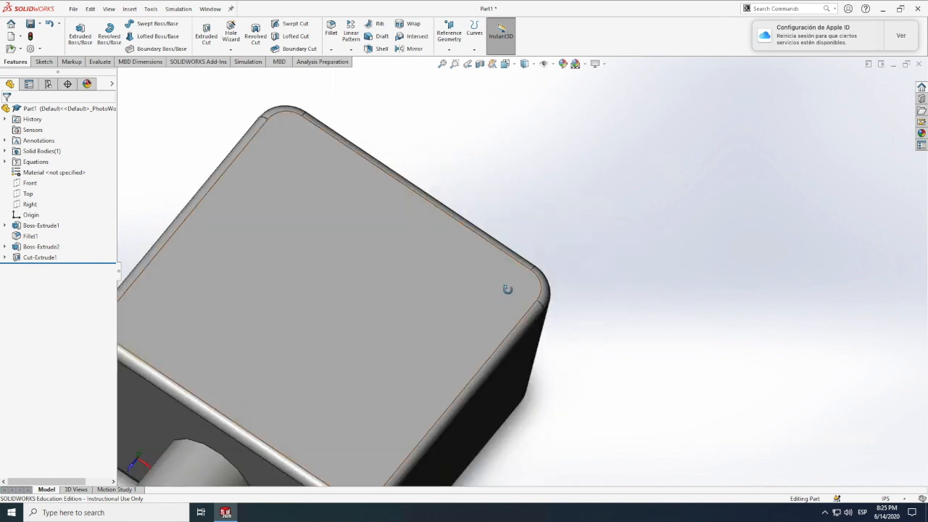
scroll(508, 289, up, 5)
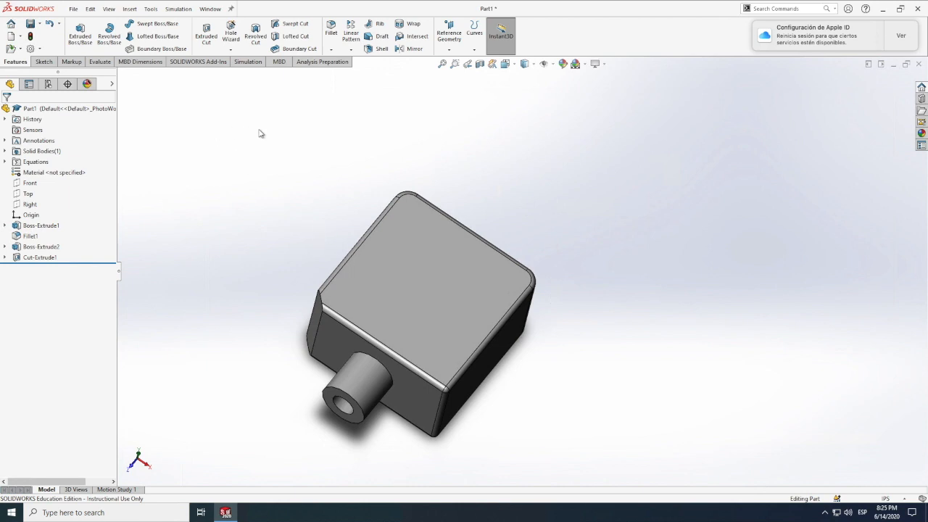
click(42, 64)
click(79, 32)
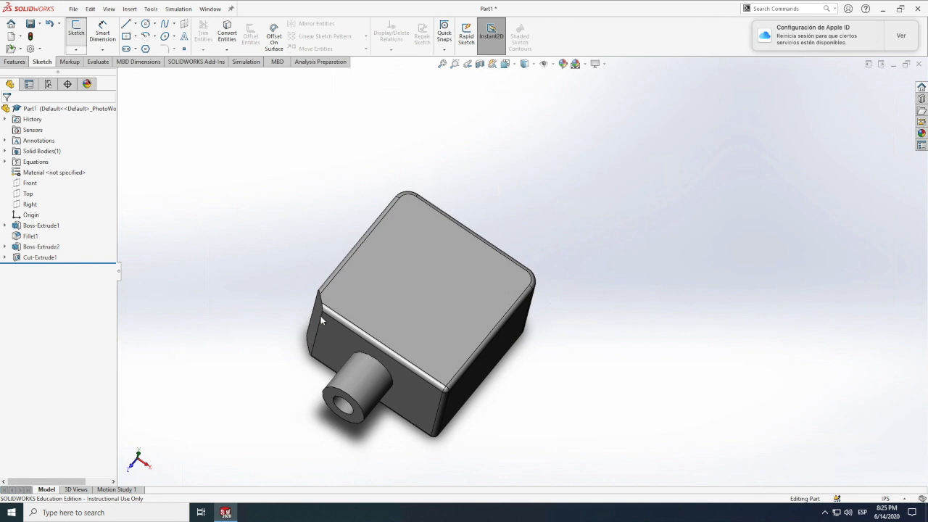
click(394, 296)
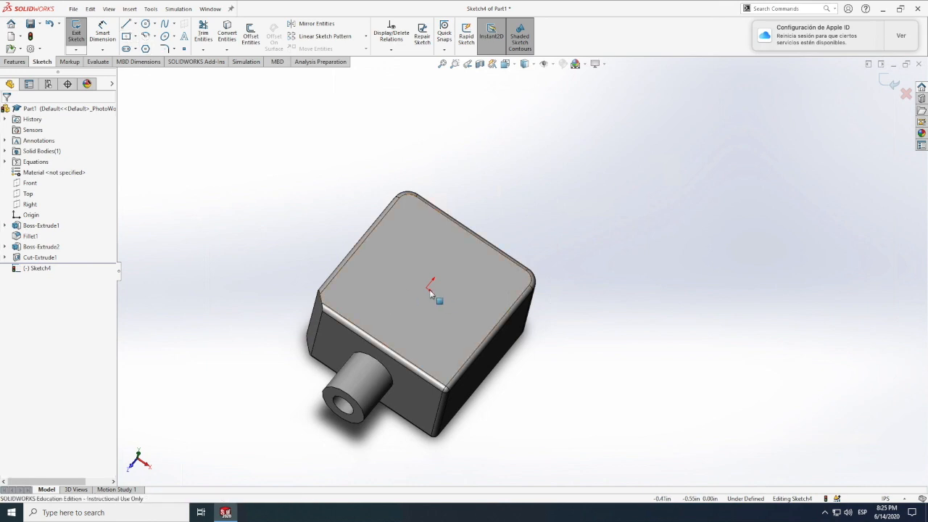
click(126, 37)
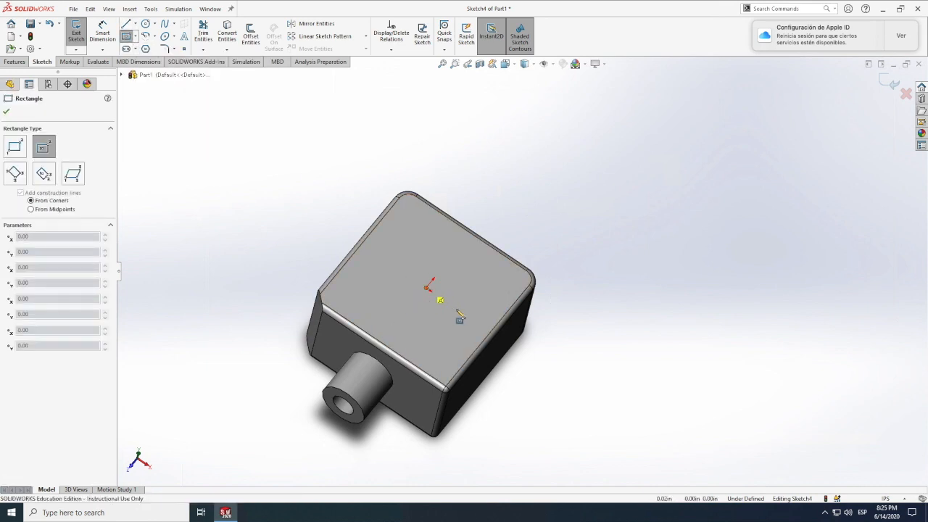
click(428, 288)
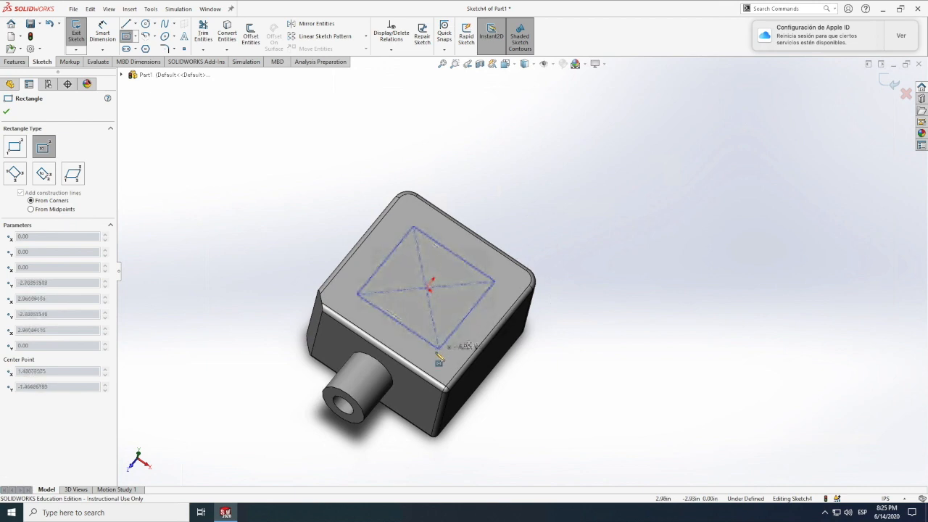
click(435, 350)
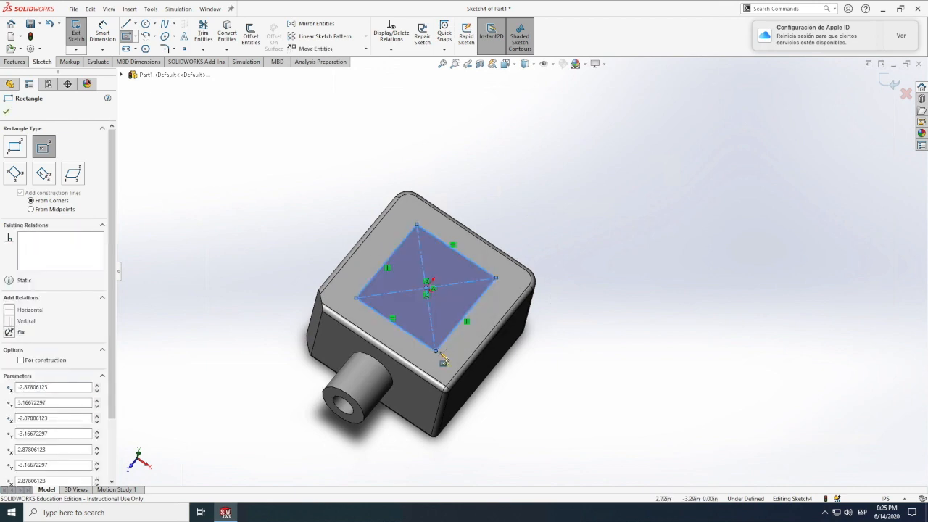
Dimension two adjacent sides of the rectangle on the top face and set both to 6 in.
click(102, 32)
click(369, 289)
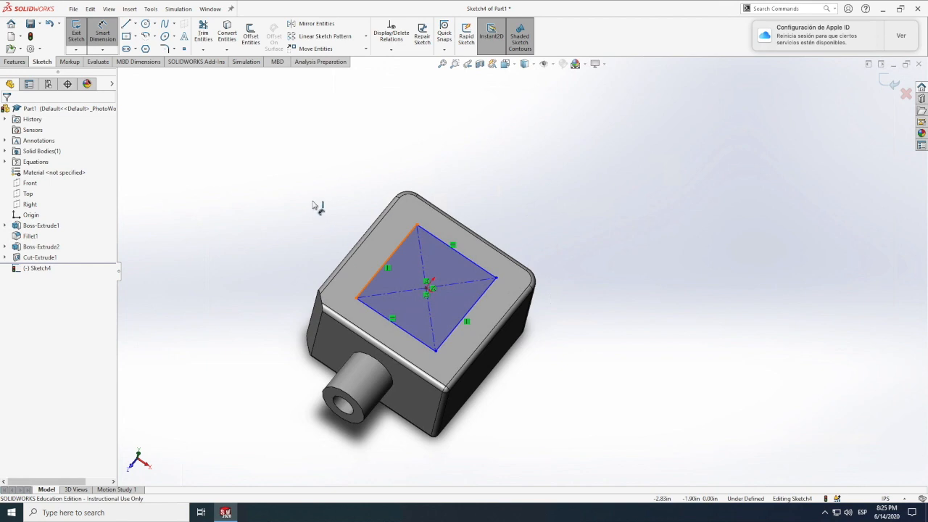
click(315, 204)
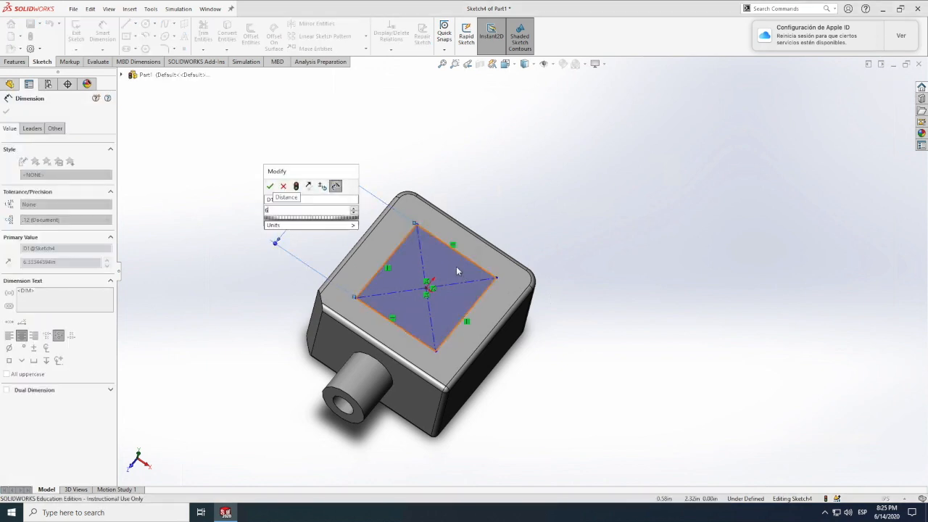
text(6)
key(Return)
click(475, 271)
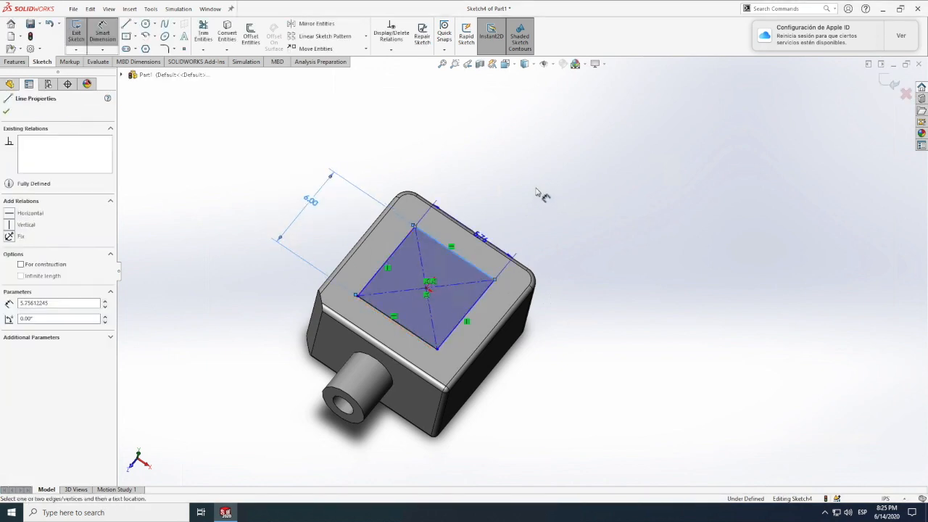
click(540, 192)
text(6.00in)
key(Return)
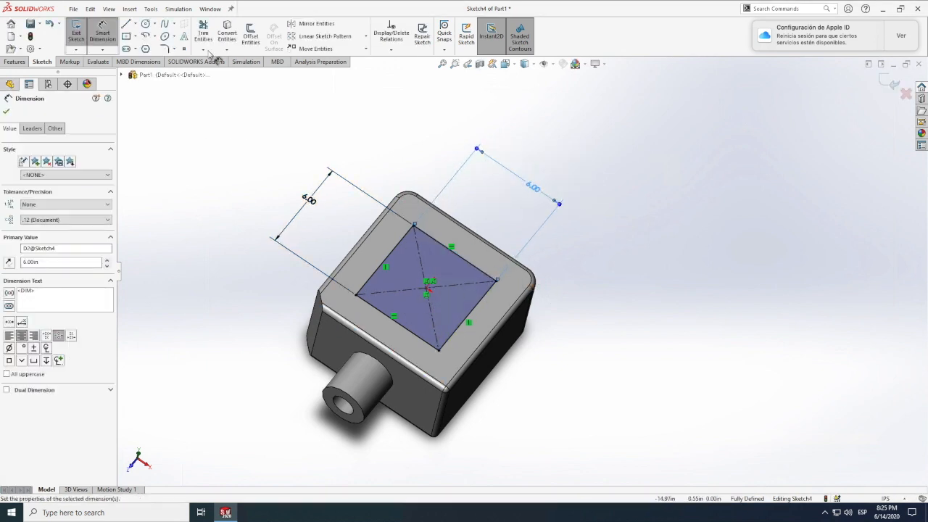
Add 1 in sketch fillets to the two rear corners of the square on the block's top face.
click(166, 50)
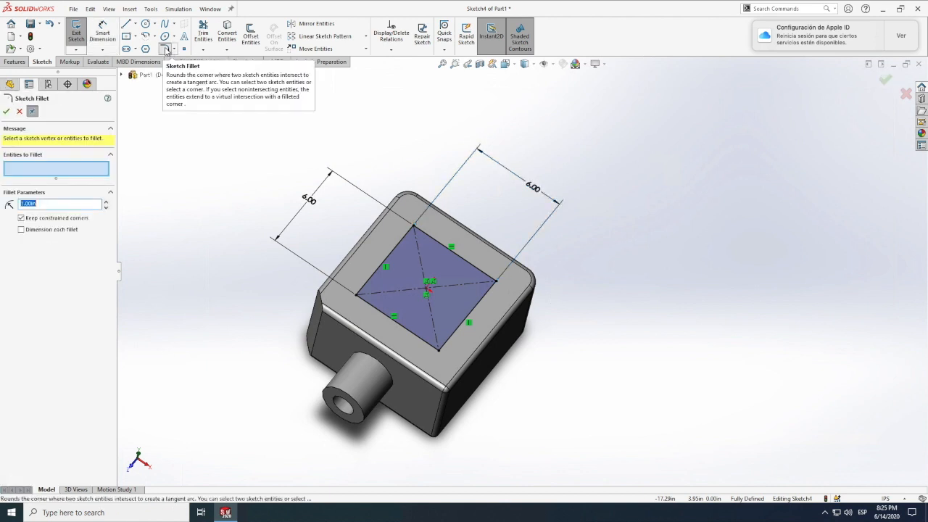
click(414, 230)
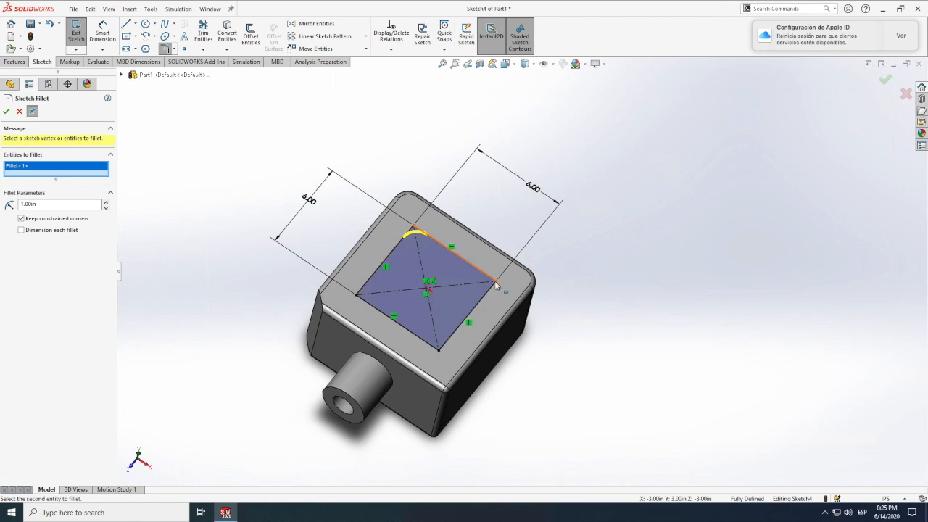
click(496, 283)
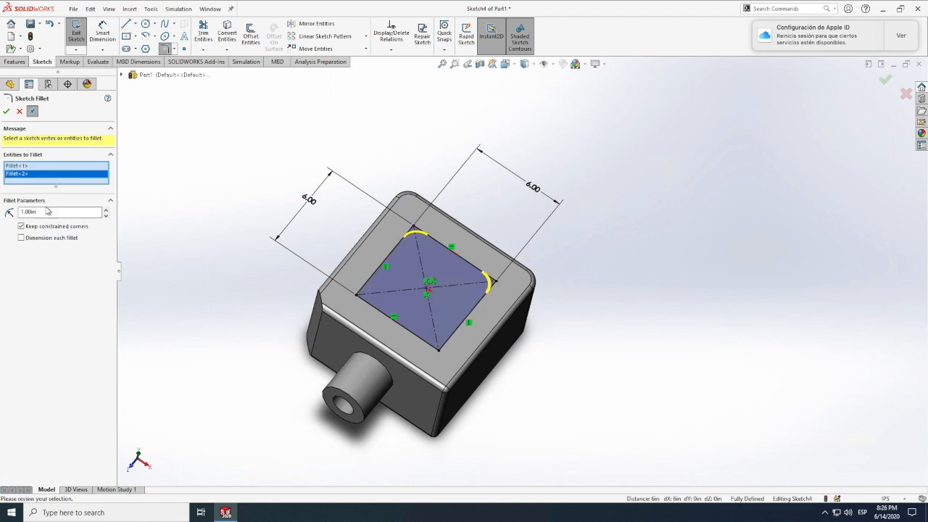
click(6, 112)
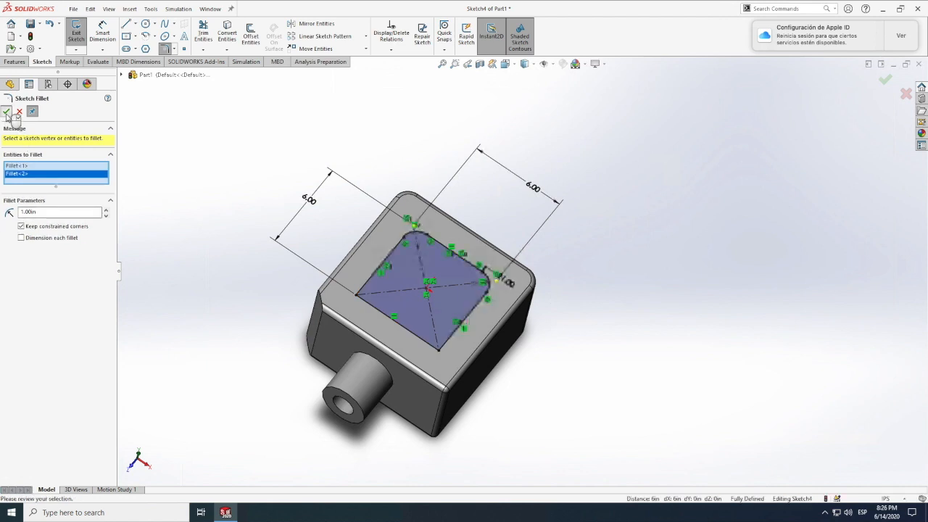
Add a Distance-distance sketch chamfer with an equal distance of 1 in to the square's front corner opposite the right filleted corner.
click(174, 49)
click(193, 74)
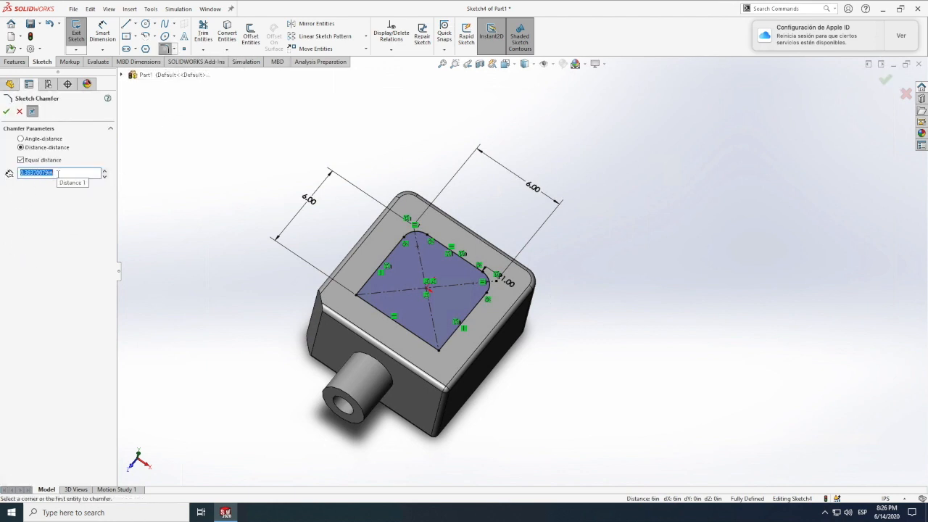
text(1.00in)
click(364, 289)
click(369, 305)
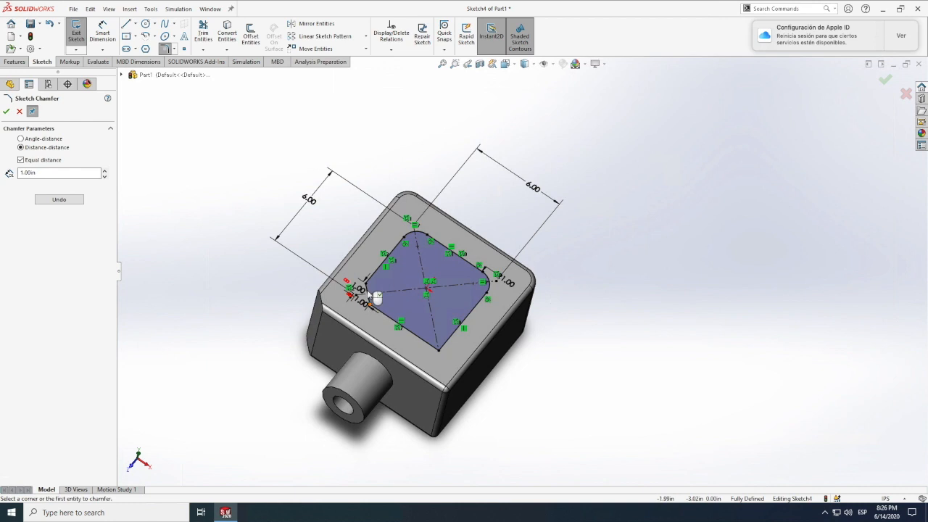
click(20, 64)
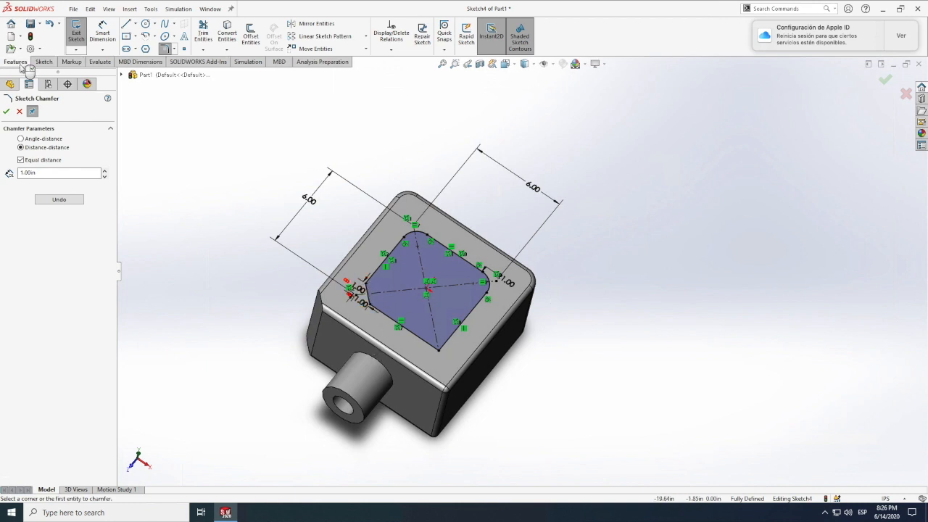
click(7, 111)
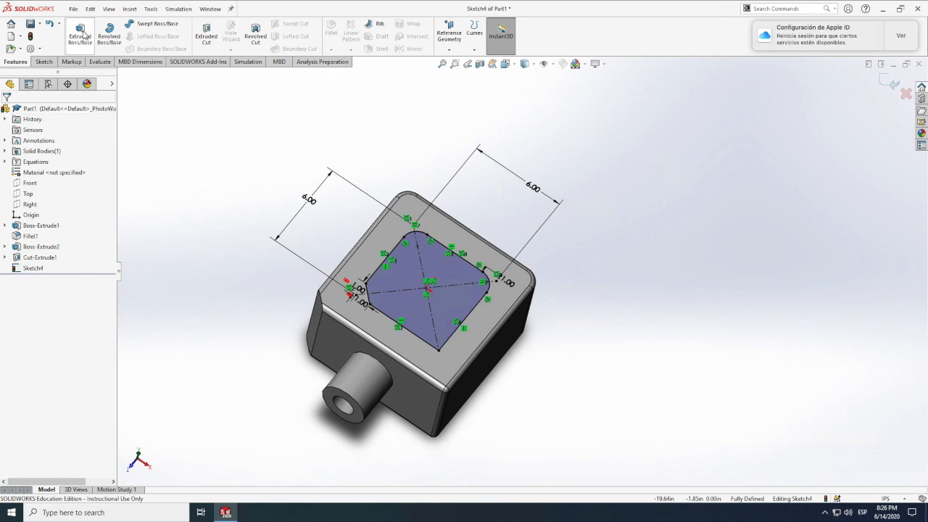
Extrude the filleted and chamfered square upward as a Blind boss 3 in high, with Merge result on.
click(80, 33)
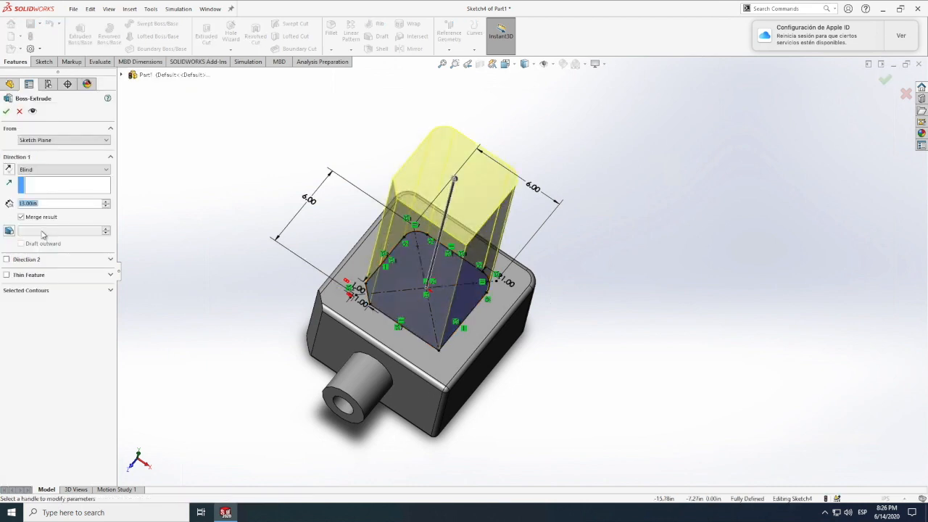
text(1)
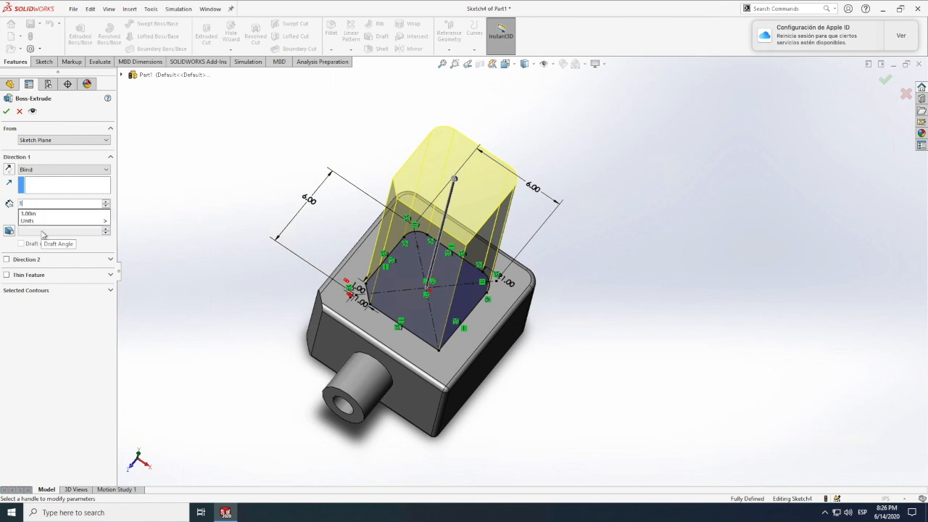
key(Return)
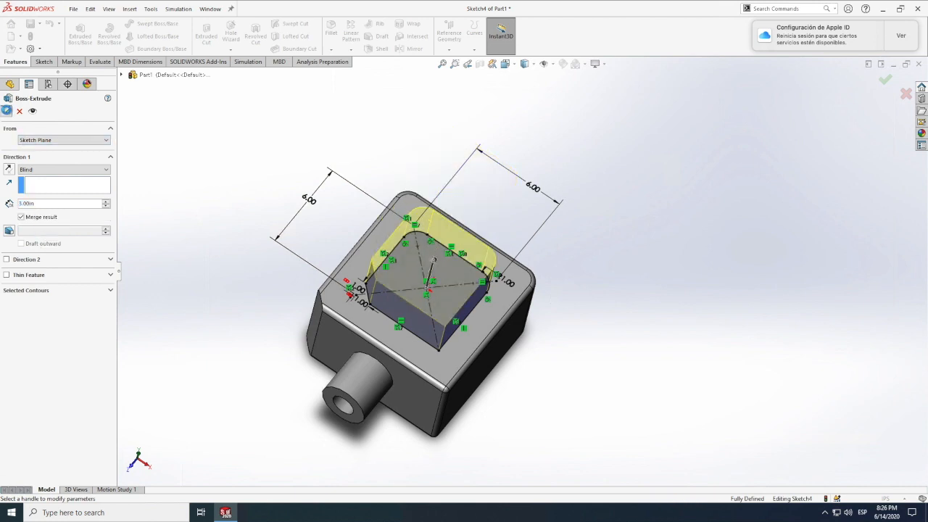
click(7, 111)
click(219, 268)
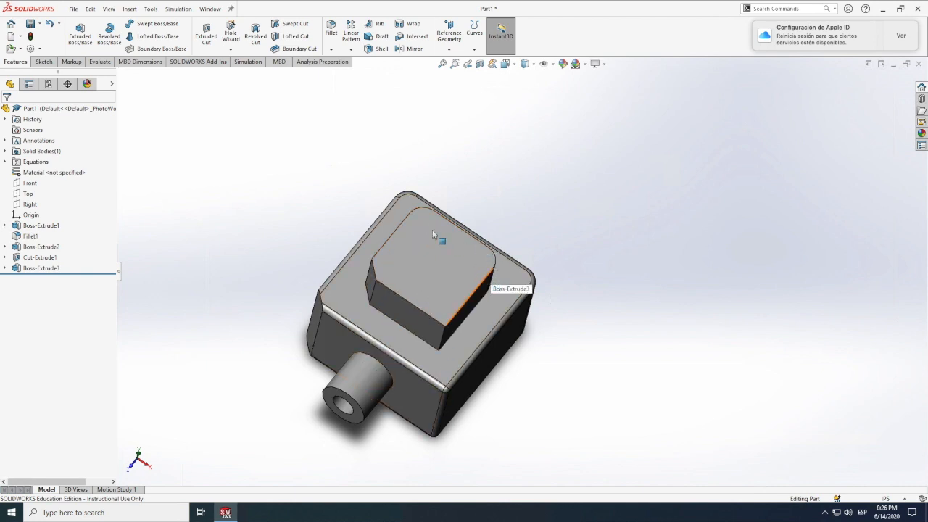
Start a sketch on the top face of the new raised boss.
scroll(365, 279, down, 2)
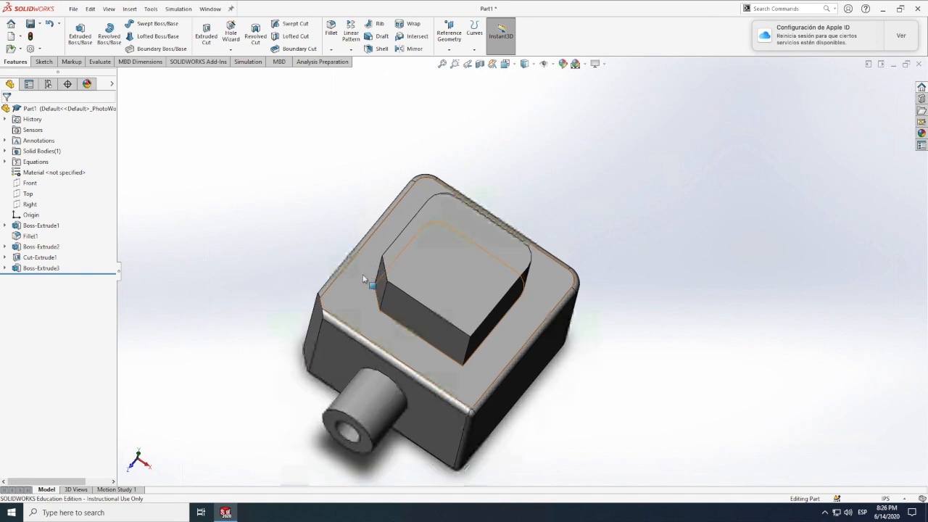
scroll(236, 151, down, 3)
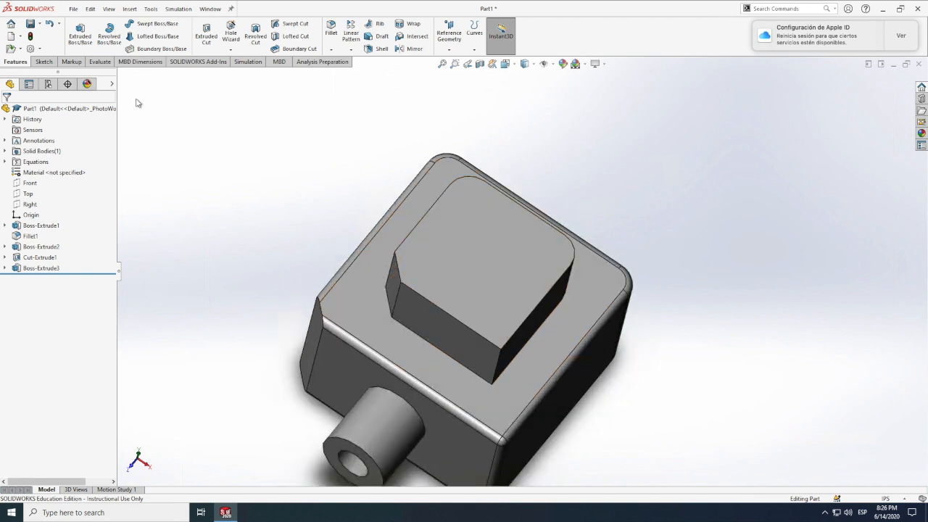
click(44, 61)
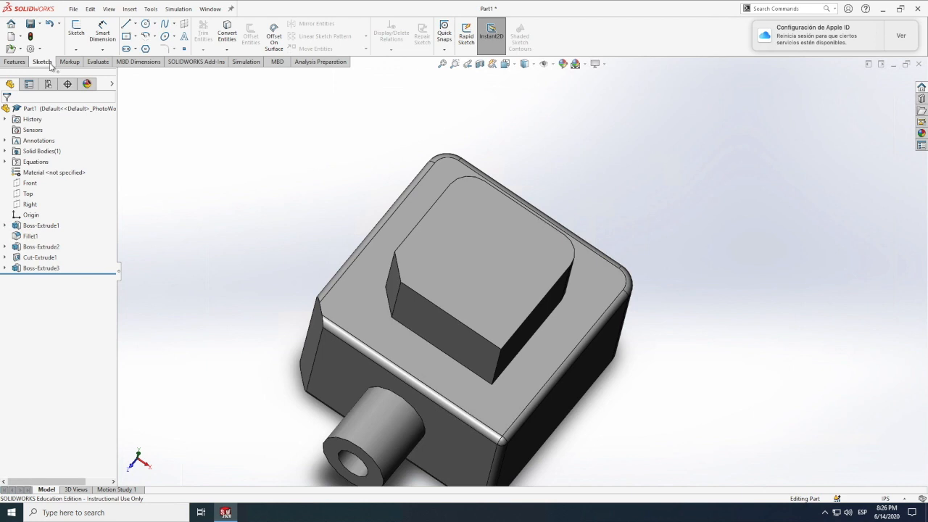
click(274, 38)
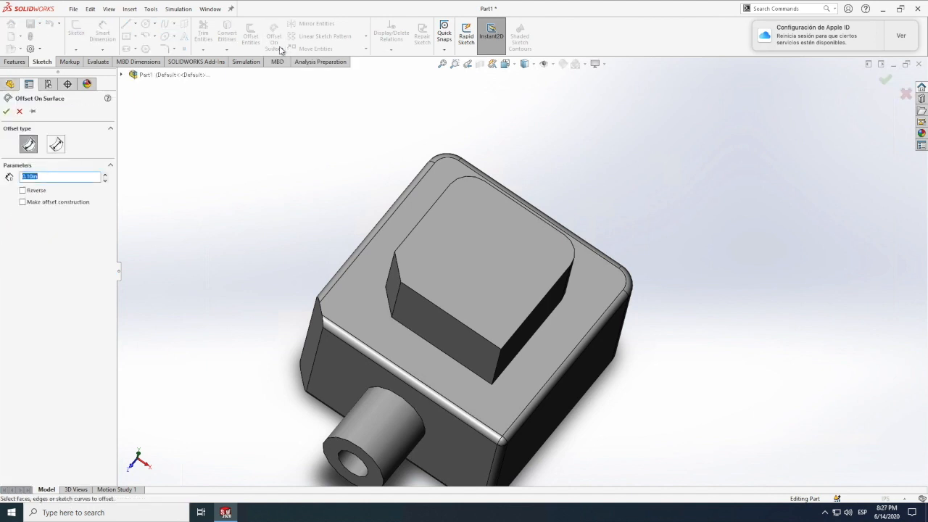
click(20, 111)
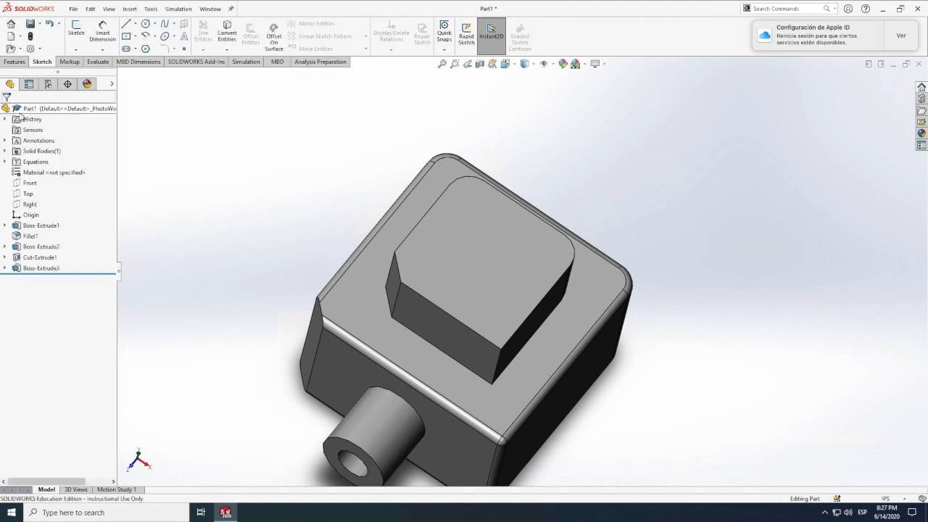
click(76, 30)
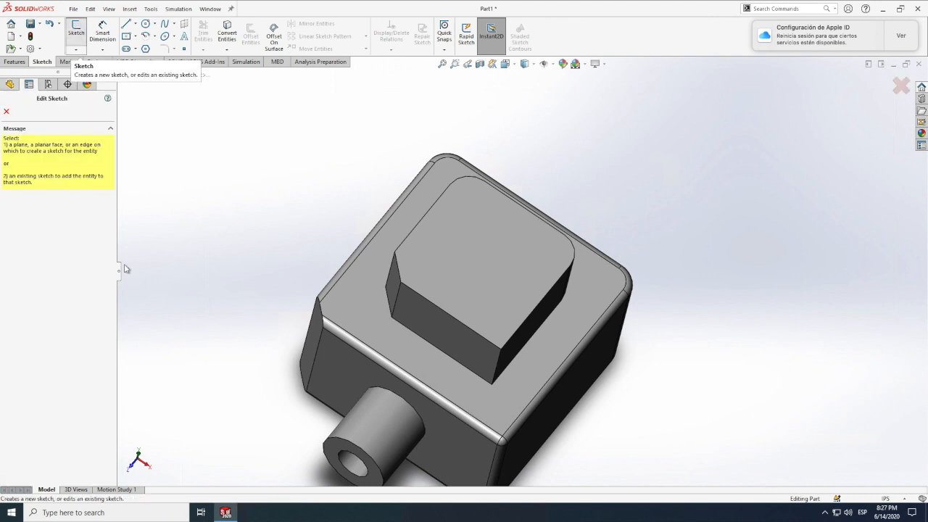
click(427, 266)
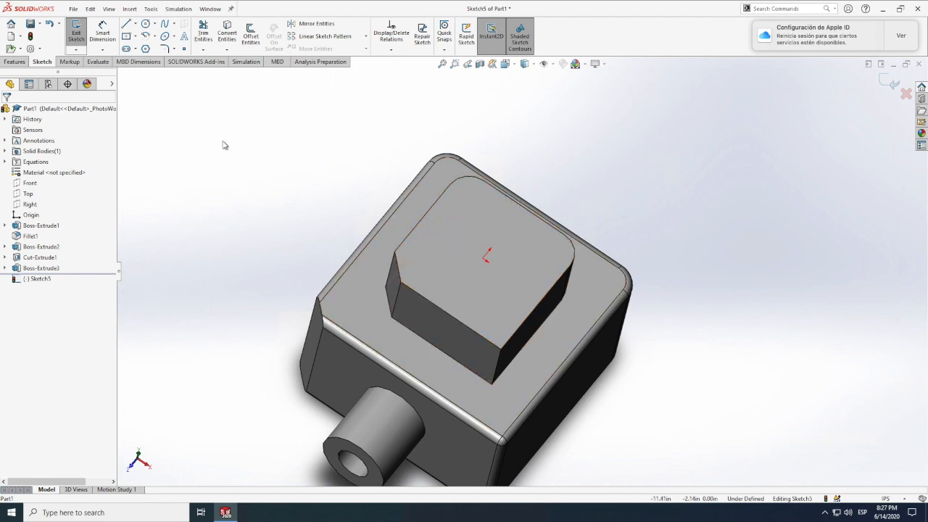
Draw two centerlines from the origin, one to the midpoint of the chamfered edge and one to the opposite filleted corner.
scroll(237, 146, up, 2)
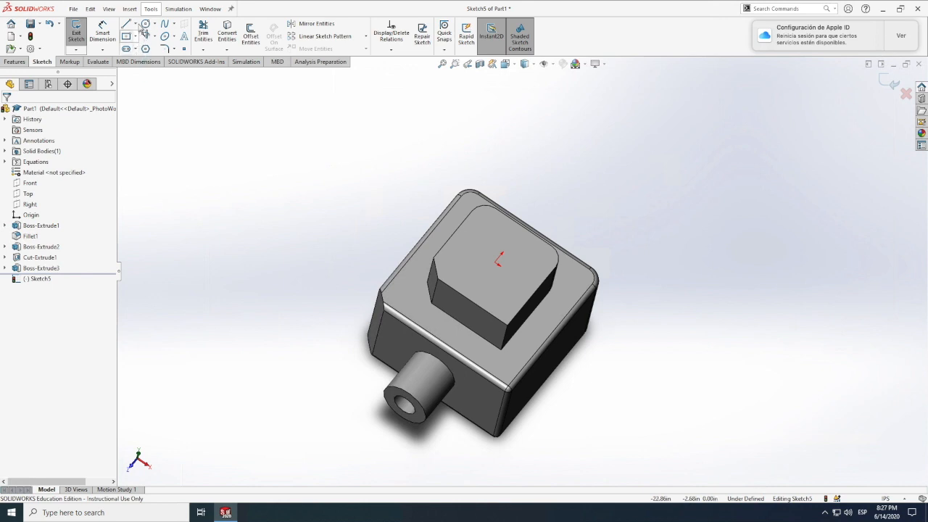
click(137, 24)
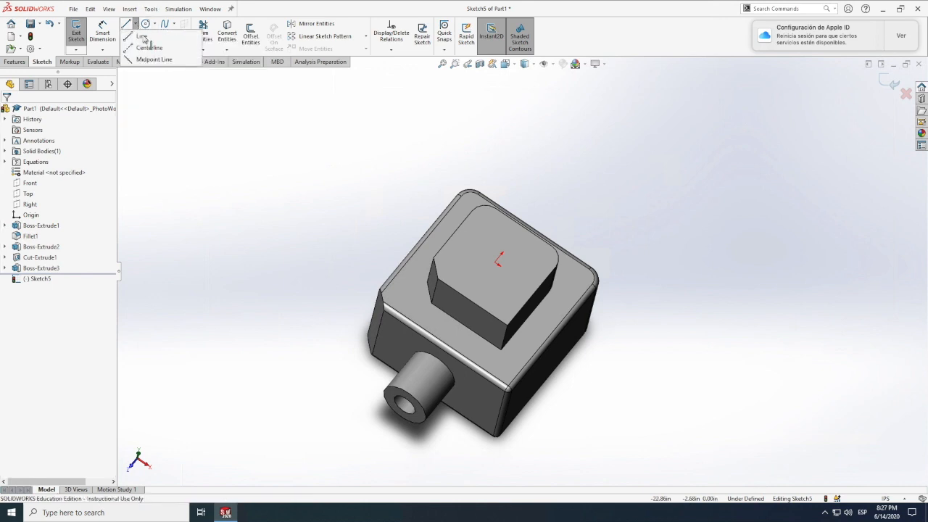
click(149, 47)
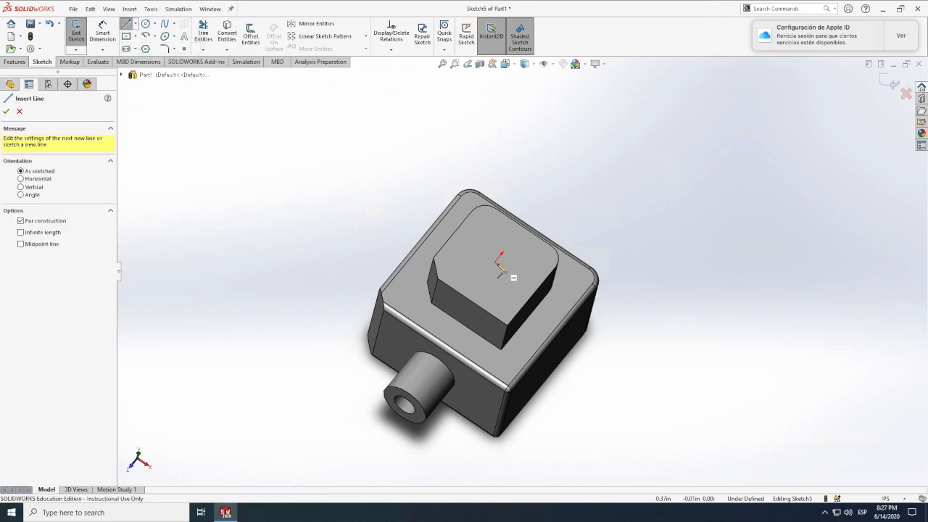
click(500, 262)
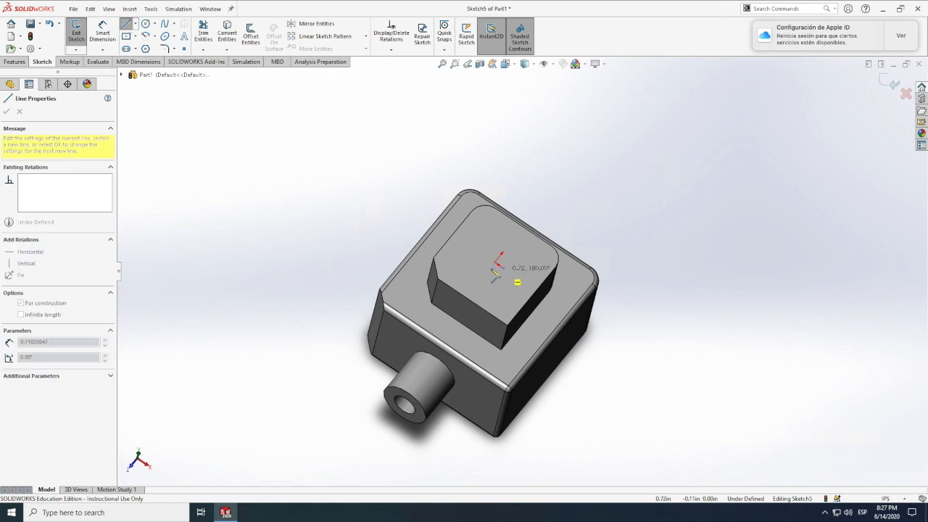
click(436, 274)
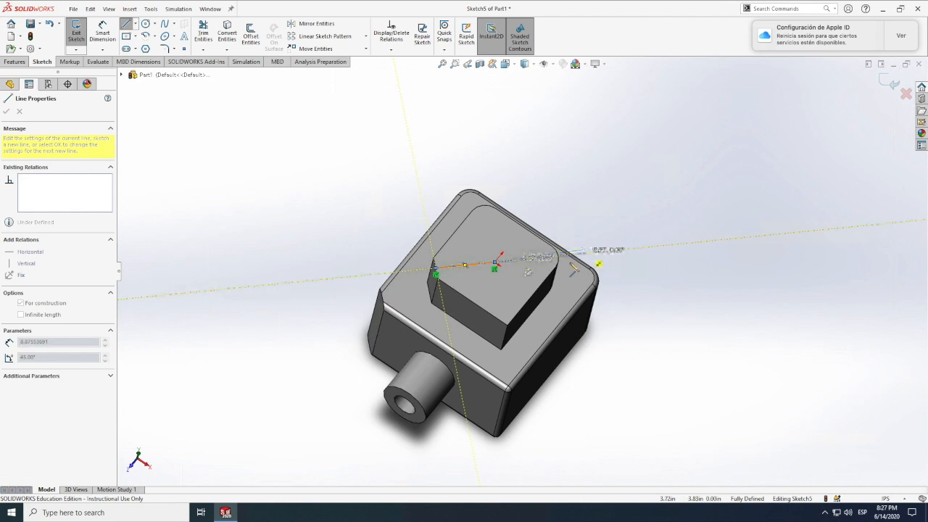
key(Escape)
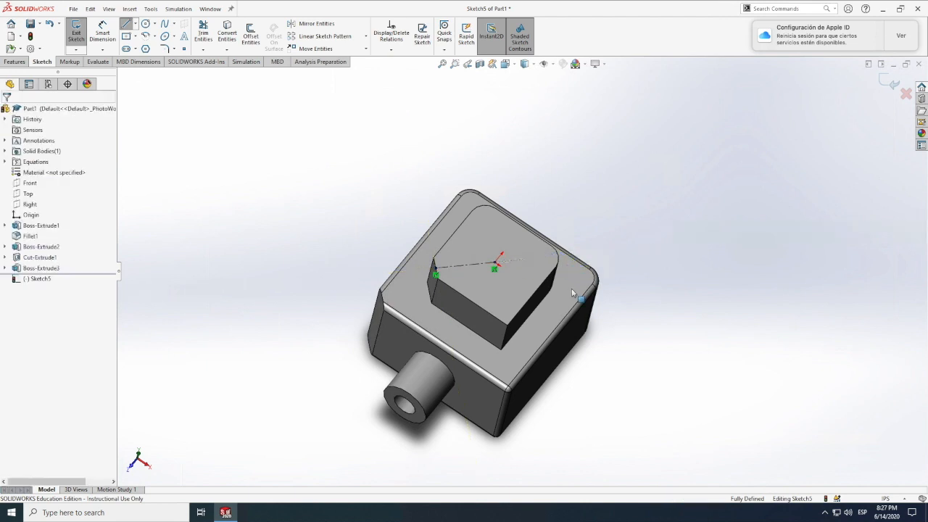
click(135, 24)
click(145, 42)
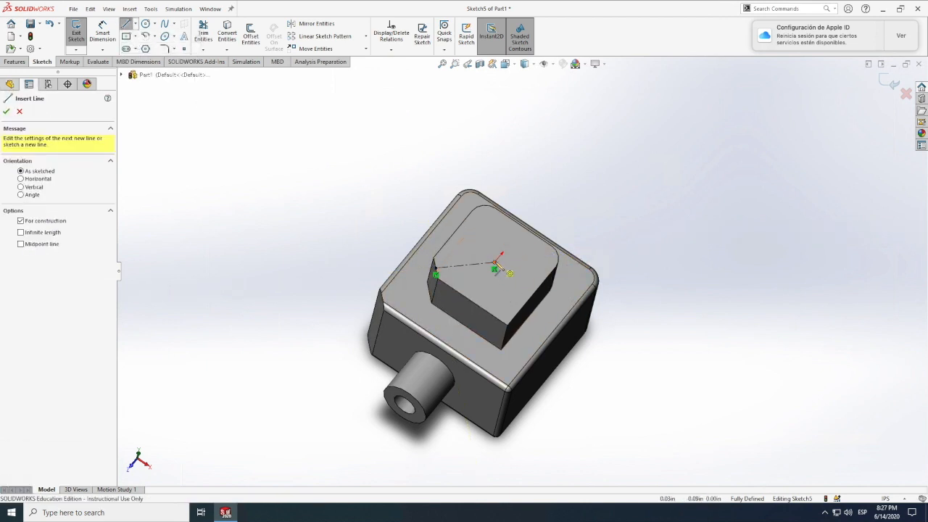
click(558, 261)
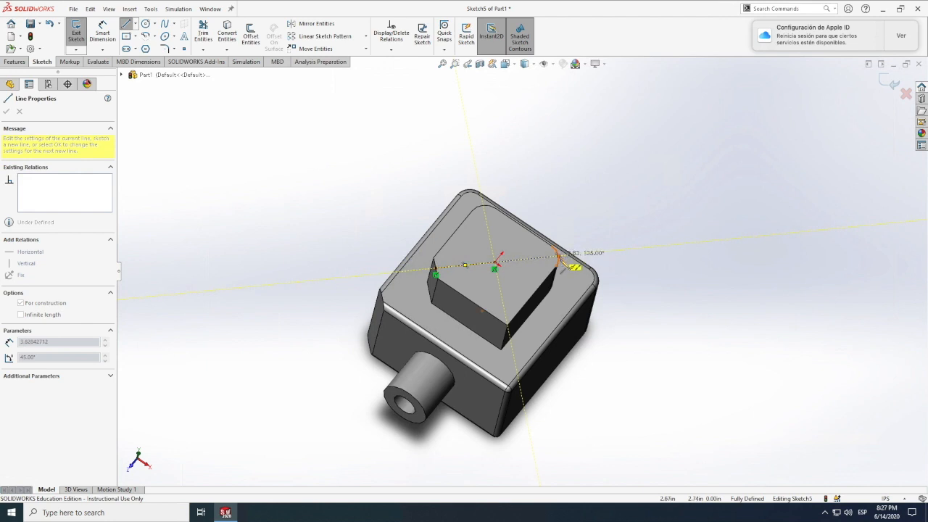
key(Escape)
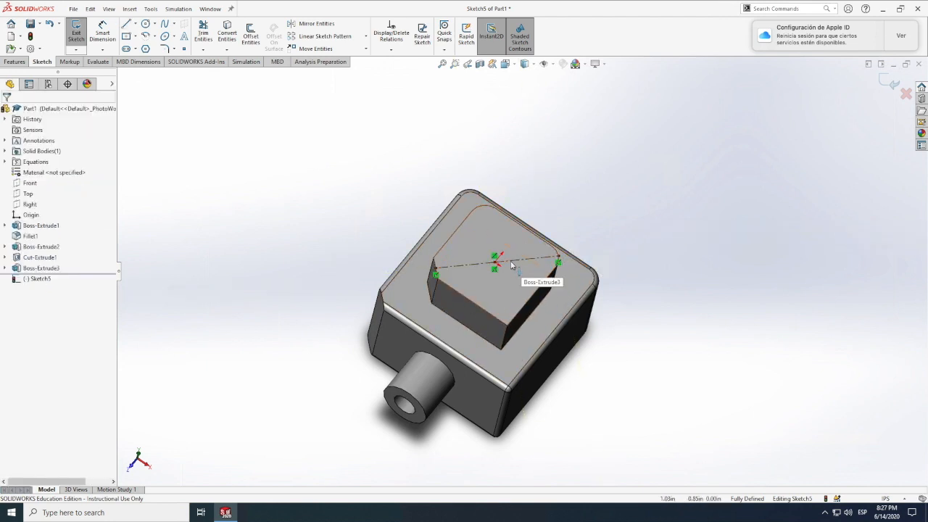
Sketch a straight slot between the midpoints of the two centerlines, about 3.68 in between centres and 2.02 in wide.
click(126, 49)
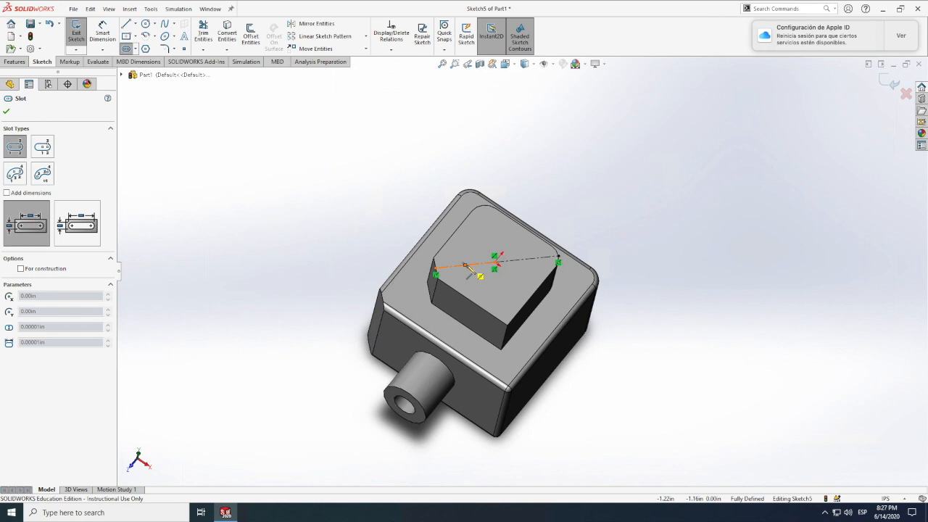
click(496, 264)
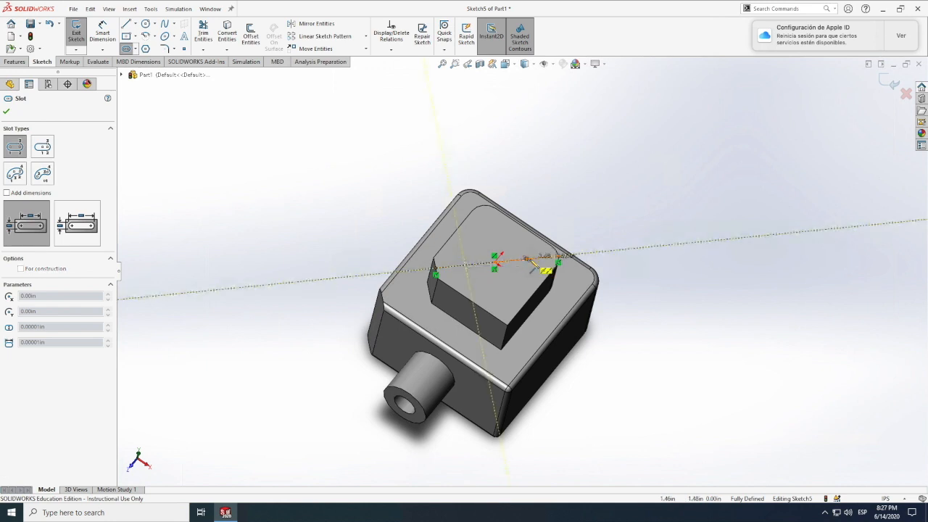
click(527, 259)
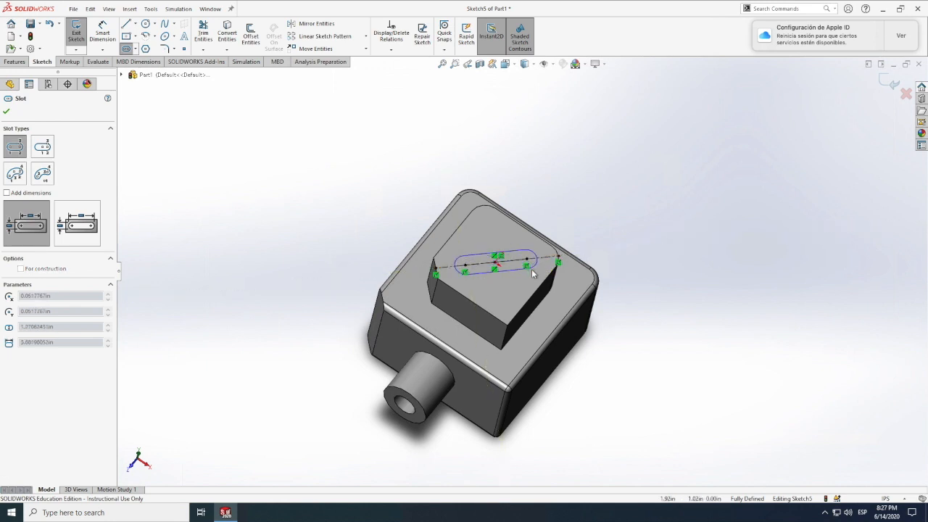
click(531, 272)
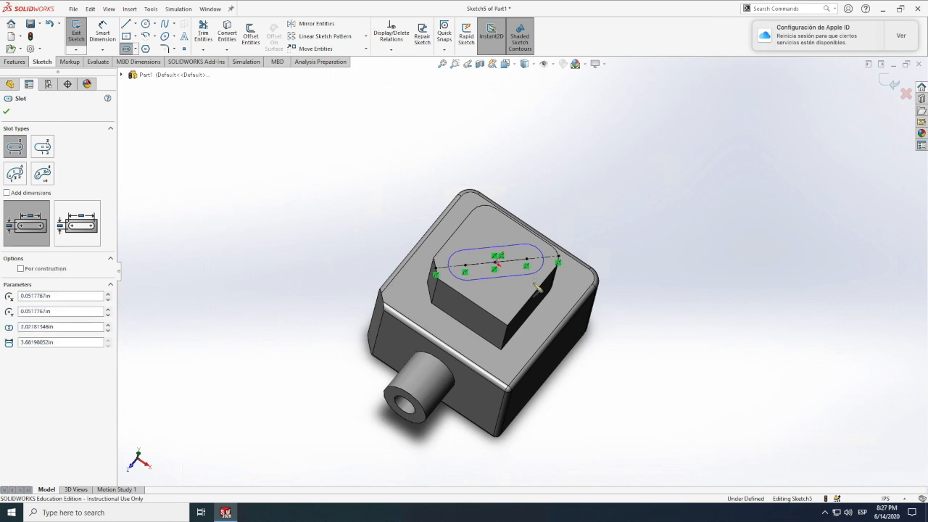
Dimension the slot's rounded end with a radius of 1 in.
click(101, 33)
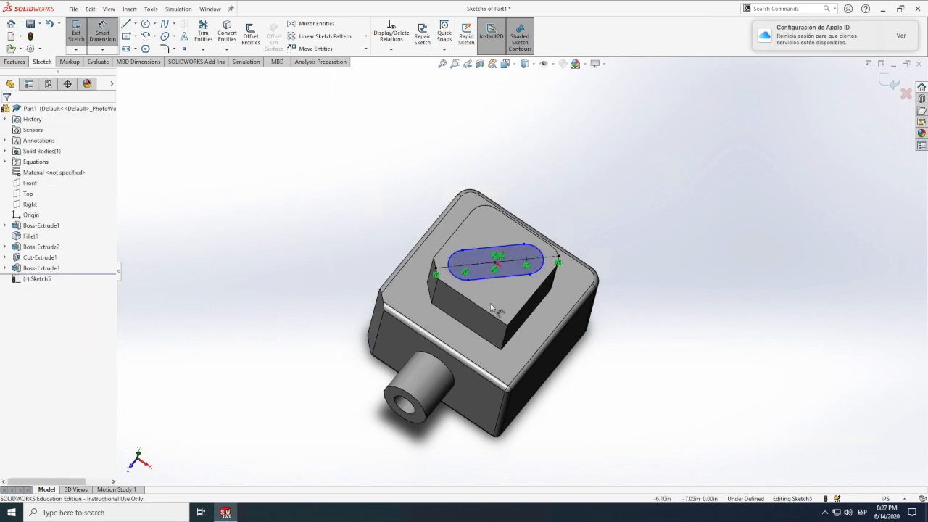
click(450, 265)
click(362, 259)
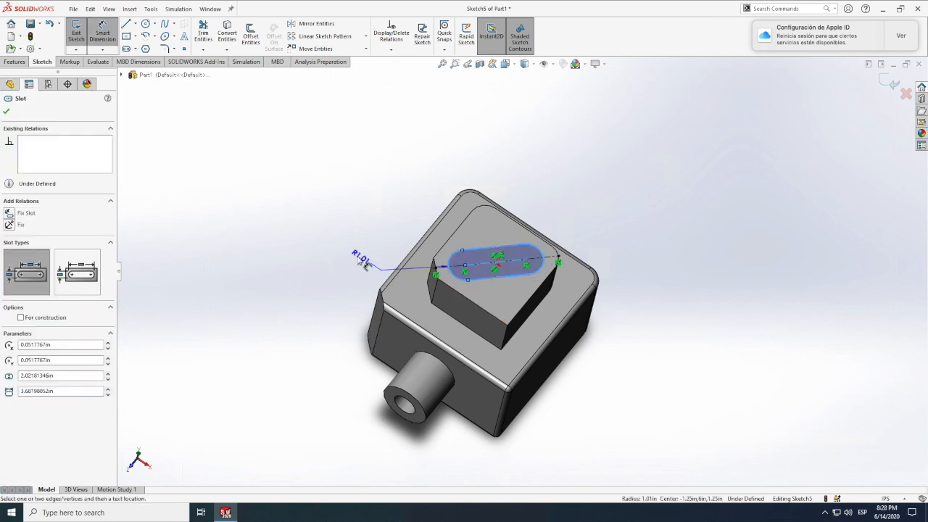
click(336, 304)
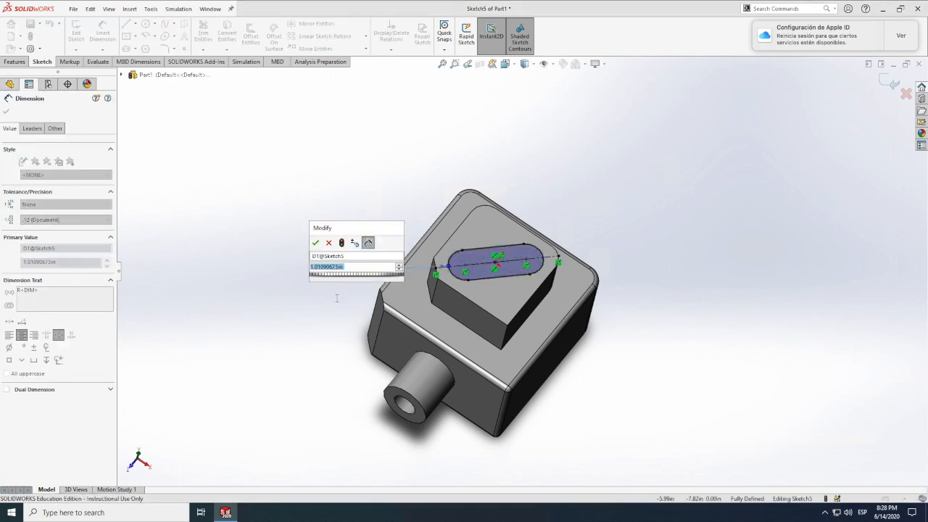
text(1)
key(Return)
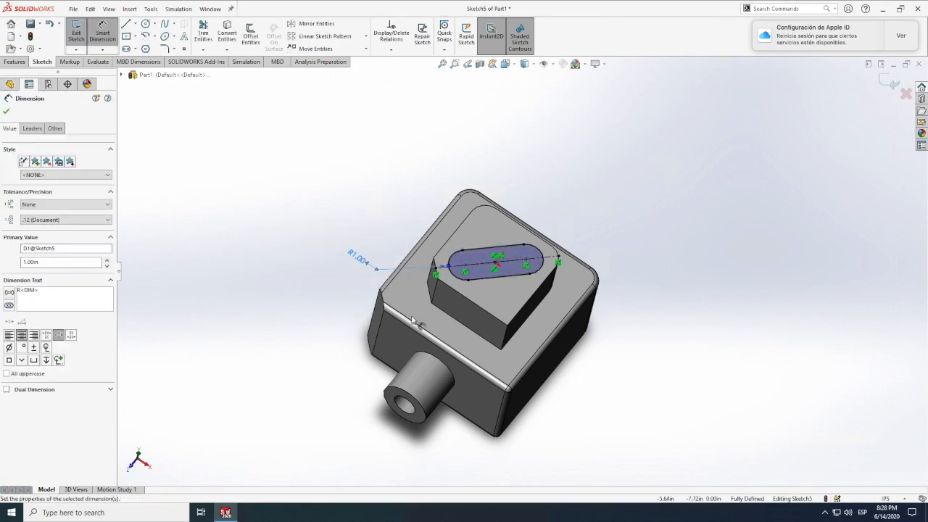
Extrude the slot sketch upward as a Blind boss 1 in high, with Merge result on.
click(15, 62)
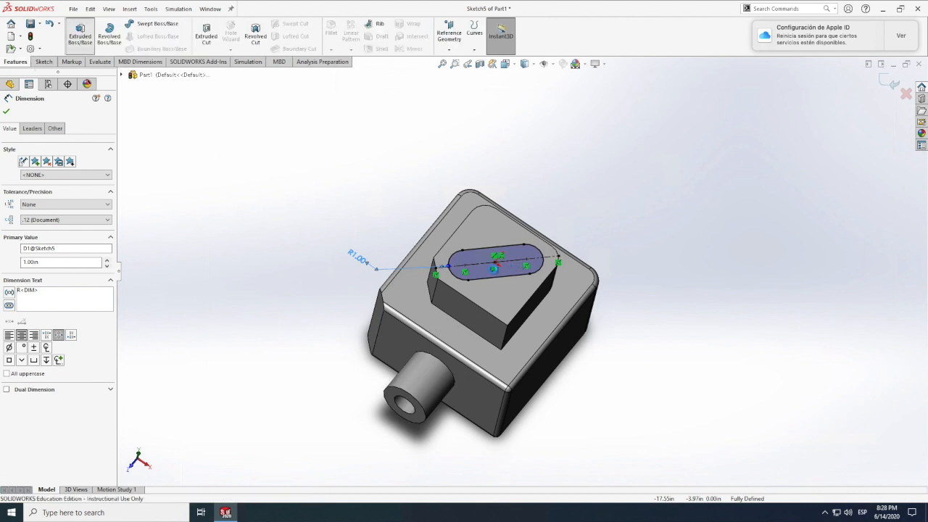
click(80, 32)
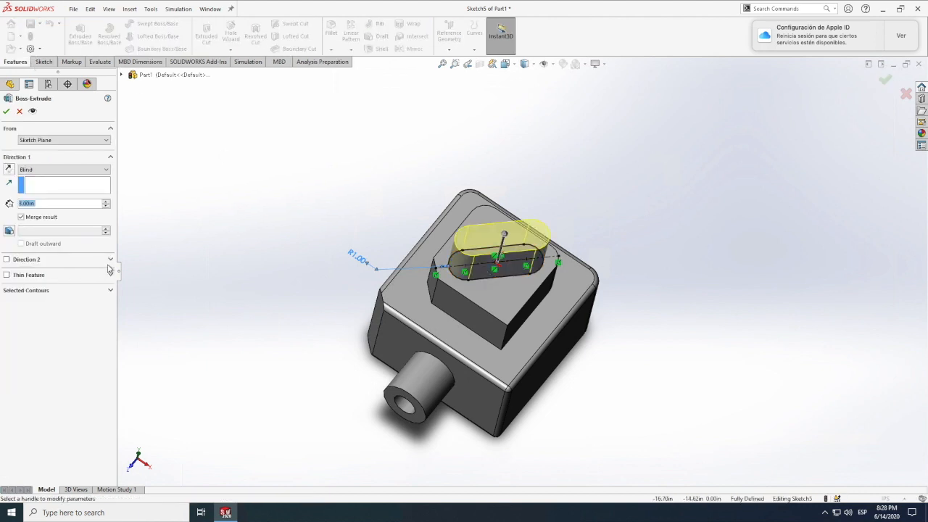
text(1)
key(Return)
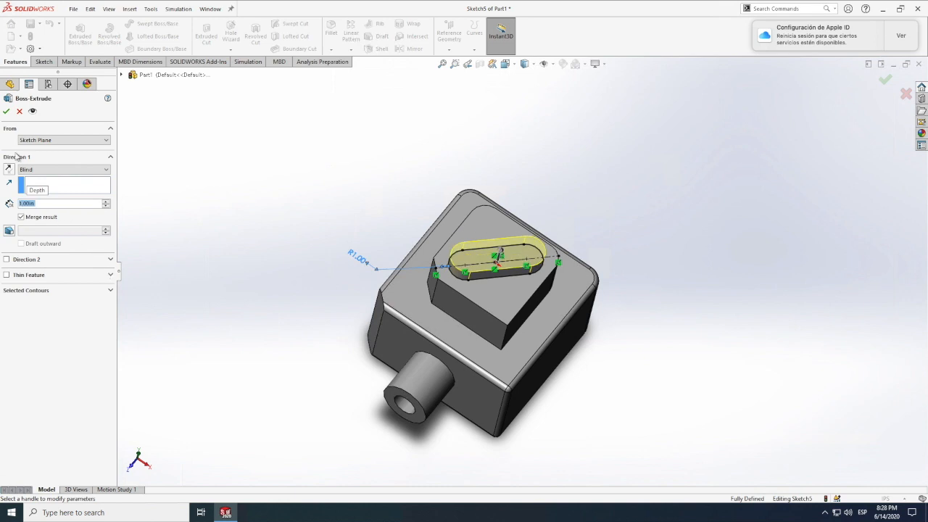
click(6, 111)
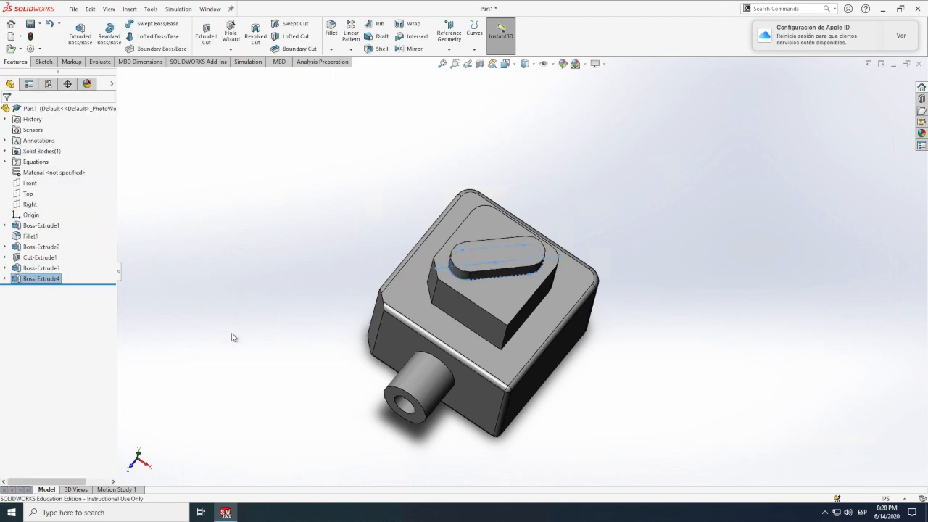
Start a sketch on the top face of the new slot-shaped boss.
scroll(234, 338, down, 1)
click(214, 354)
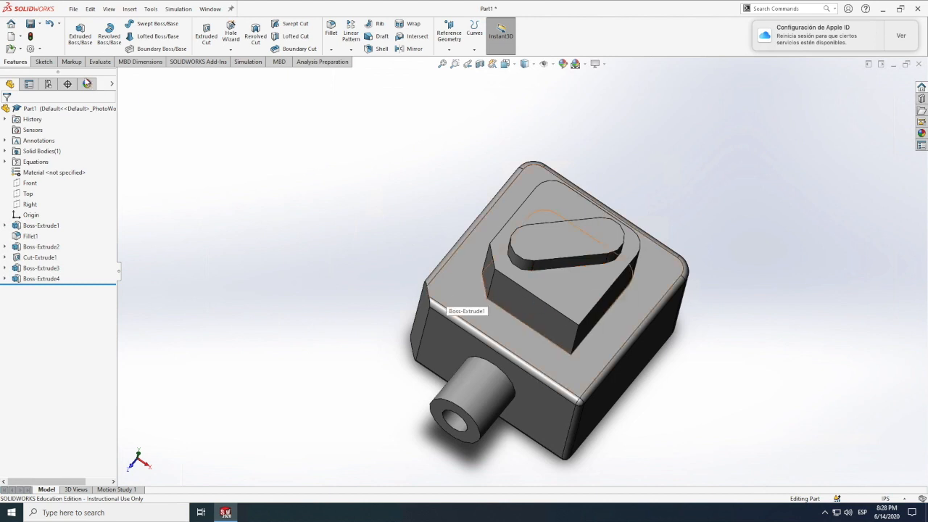
click(51, 63)
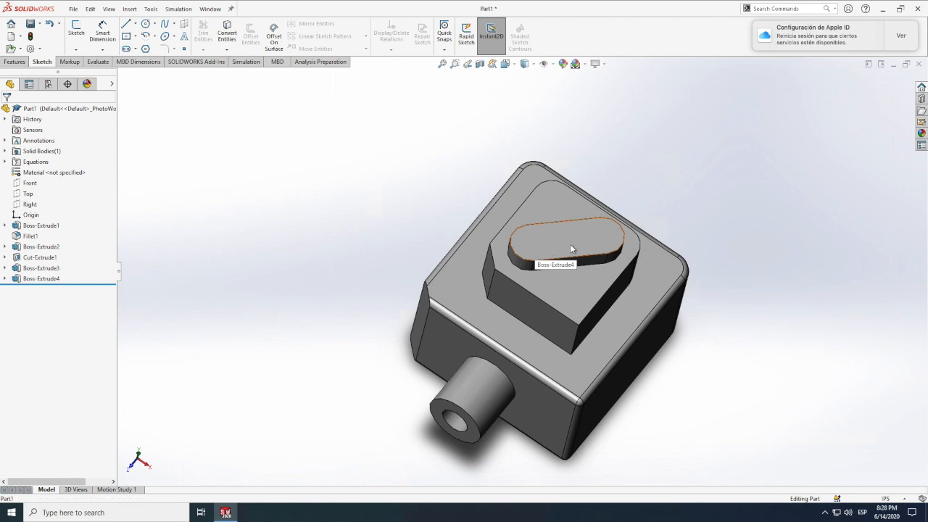
click(536, 248)
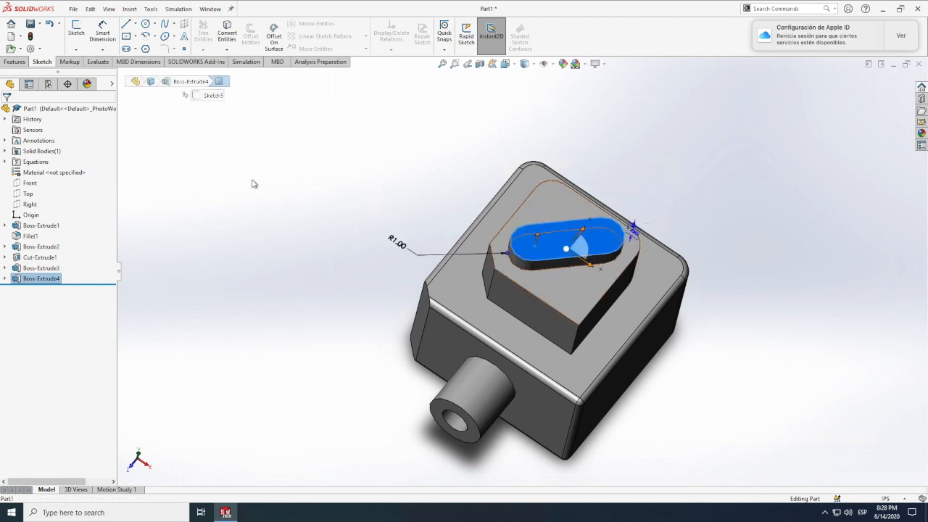
click(77, 31)
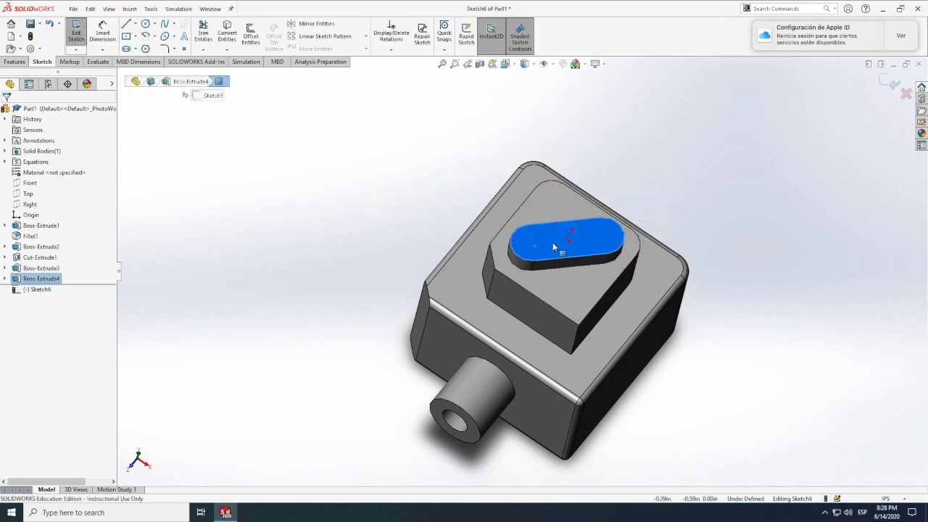
click(552, 244)
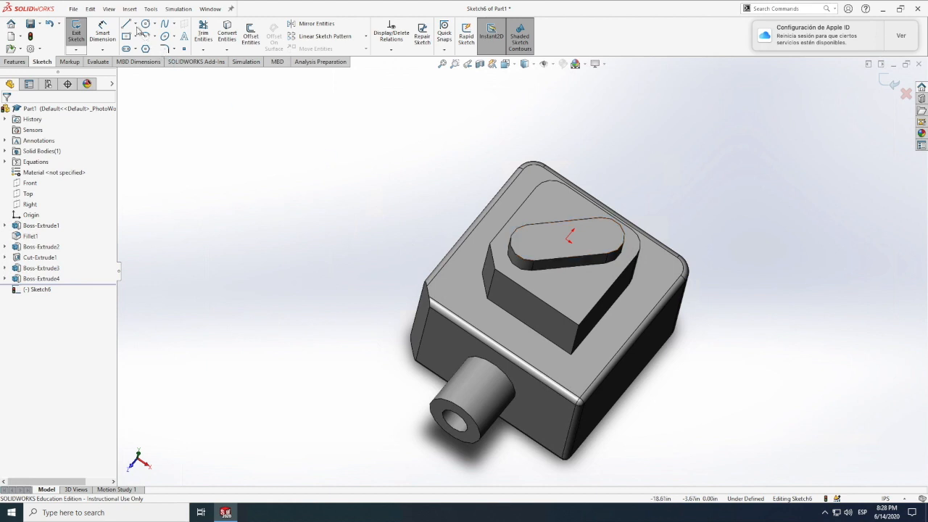
Draw a horizontal centerline about 0.82 in long from the origin in the positive X direction.
click(136, 26)
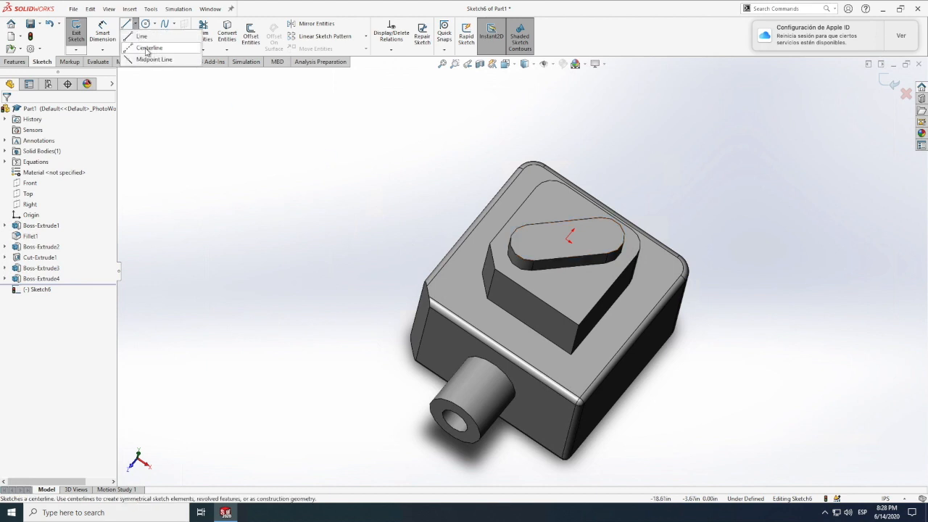
click(148, 48)
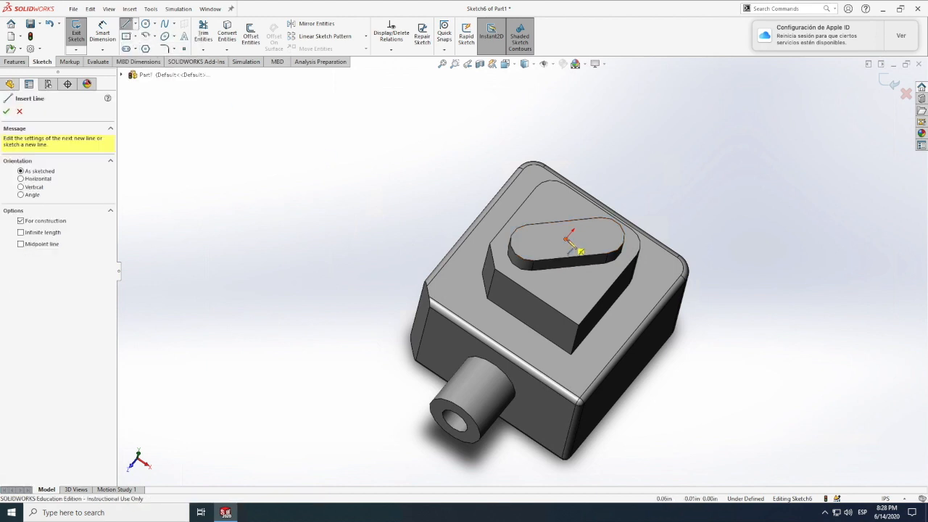
click(569, 240)
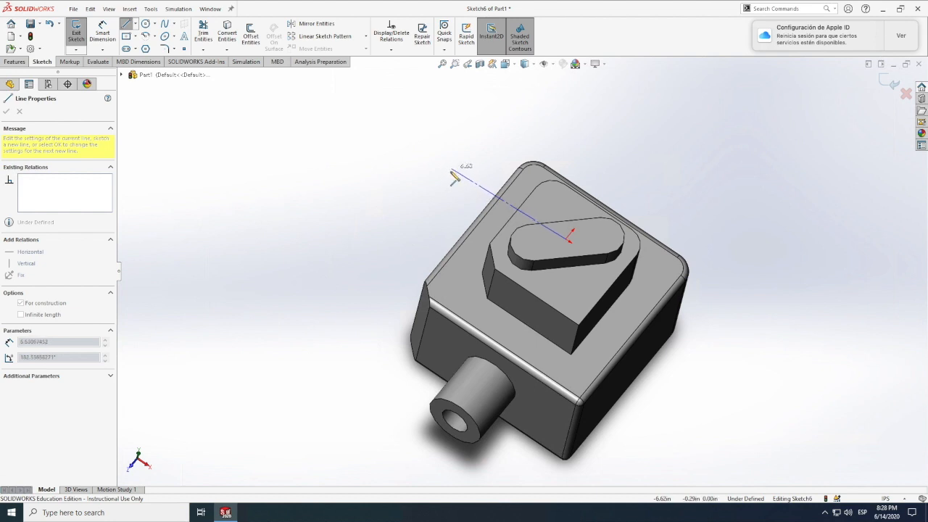
click(454, 172)
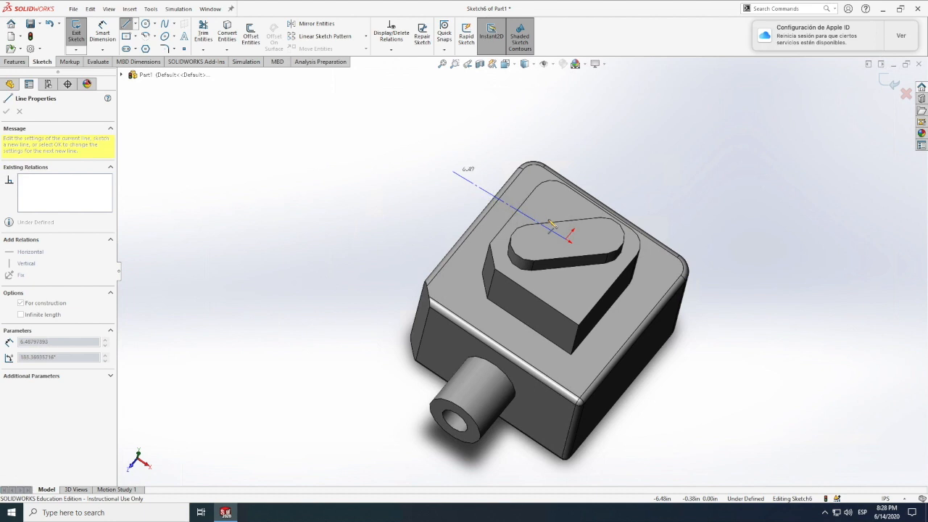
click(602, 255)
key(Escape)
Dimension the horizontal centerline's length as 1 in.
click(102, 32)
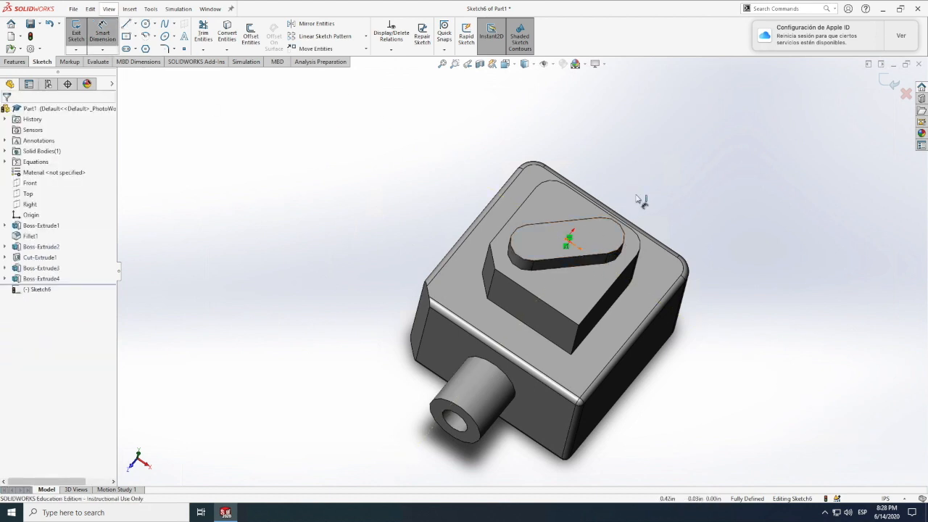
click(655, 214)
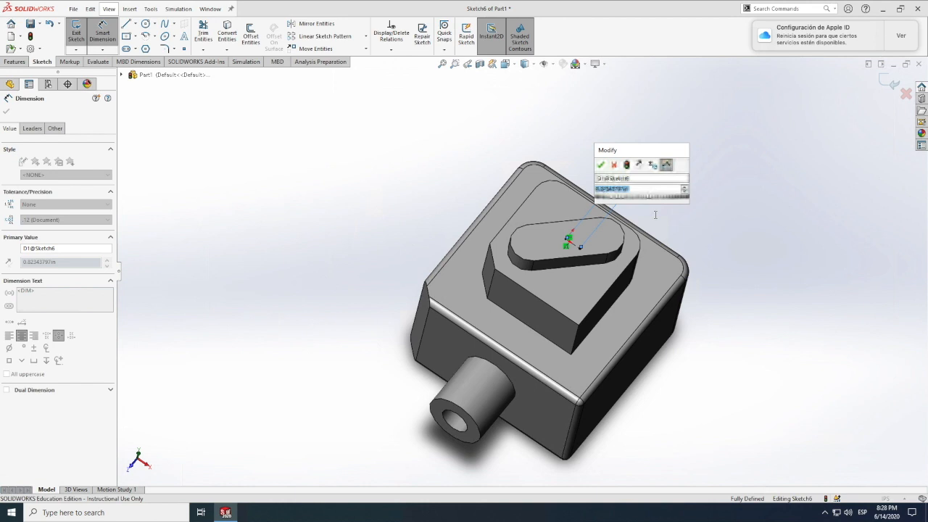
text(1)
key(Return)
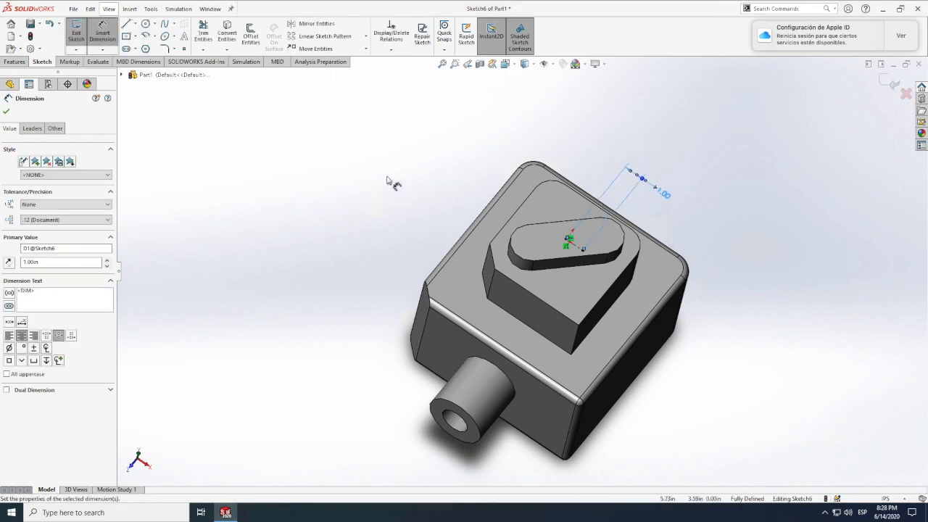
Draw a second, angled centerline about 1.63 in long from the origin toward the slot-shaped boss's rounded end nearer the chamfer.
click(135, 24)
click(148, 49)
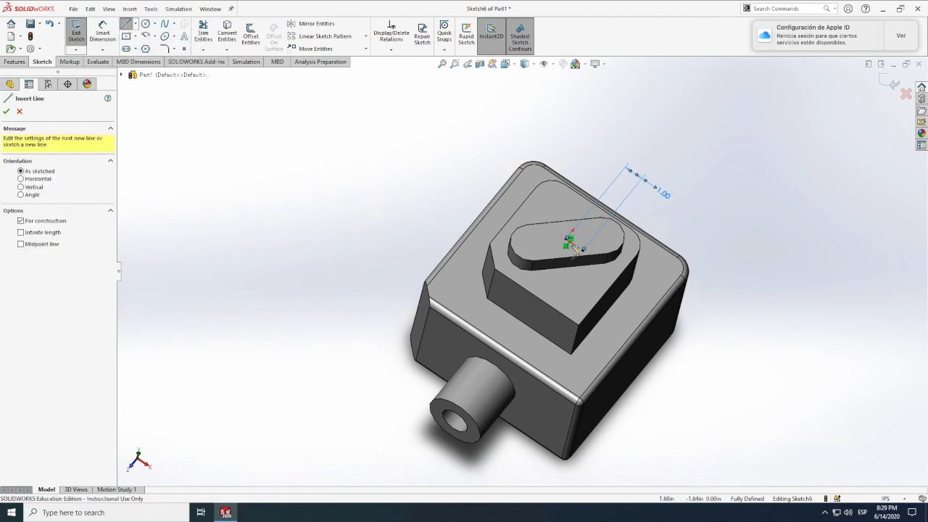
click(571, 239)
click(534, 236)
key(Escape)
key(Escape)
Dimension the angled centerline's aligned length as 1.5 in.
click(103, 35)
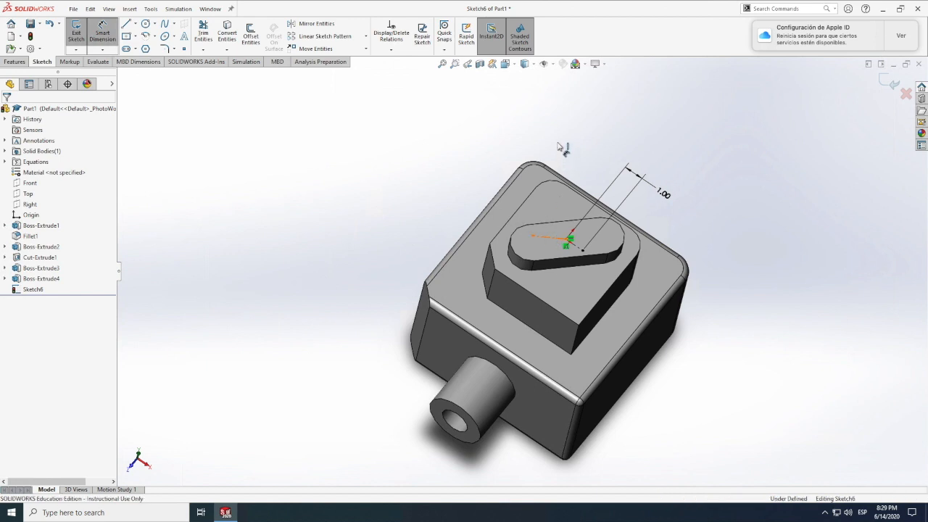
click(551, 238)
click(569, 133)
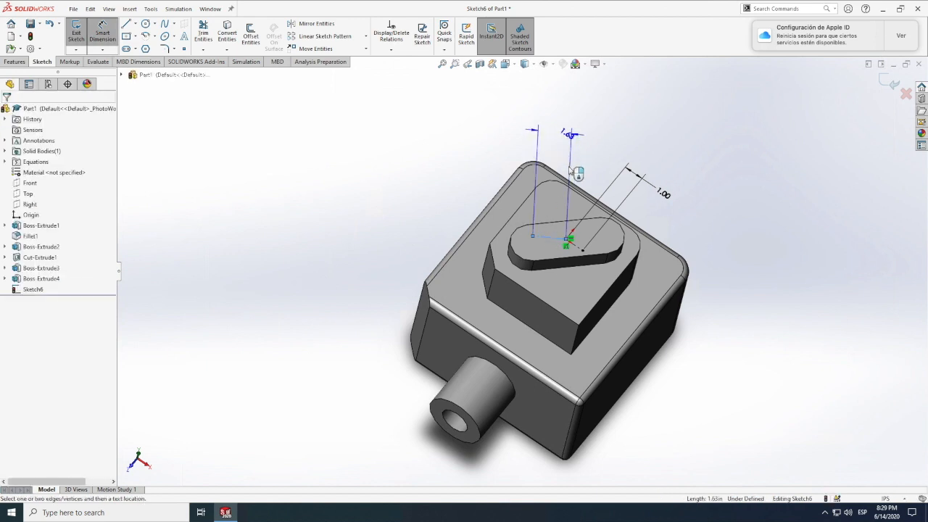
text(1.5)
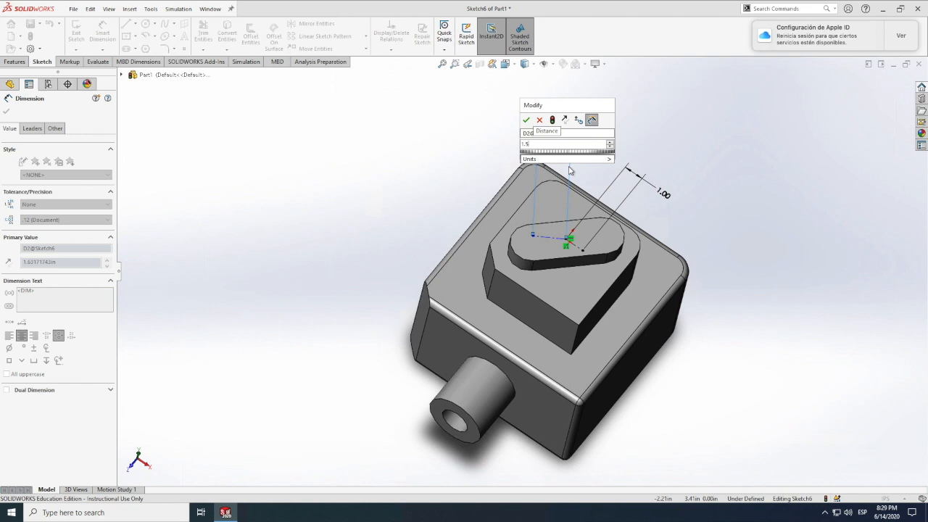
key(Return)
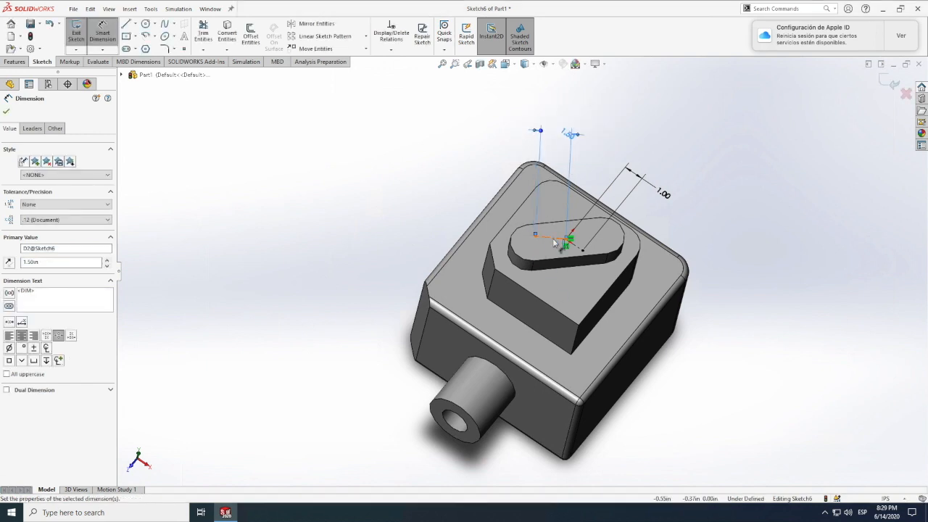
click(557, 242)
click(577, 248)
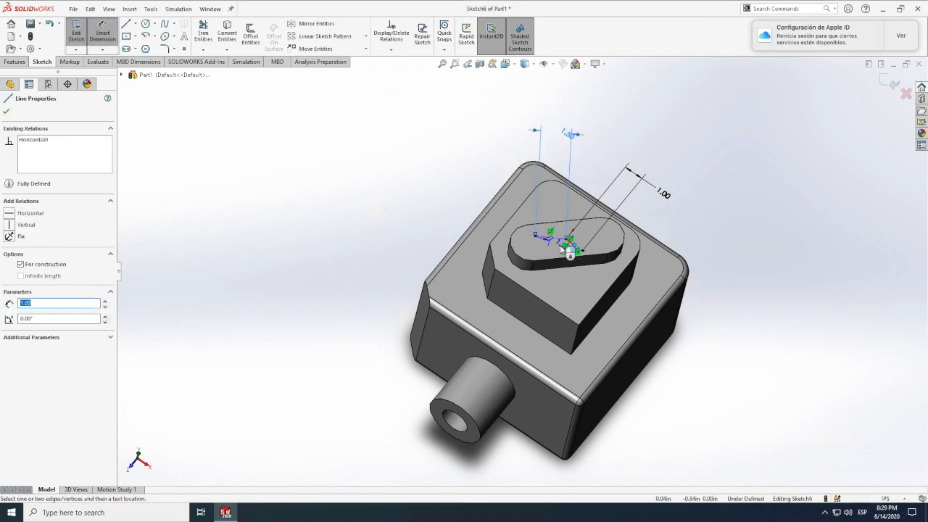
scroll(542, 289, up, 3)
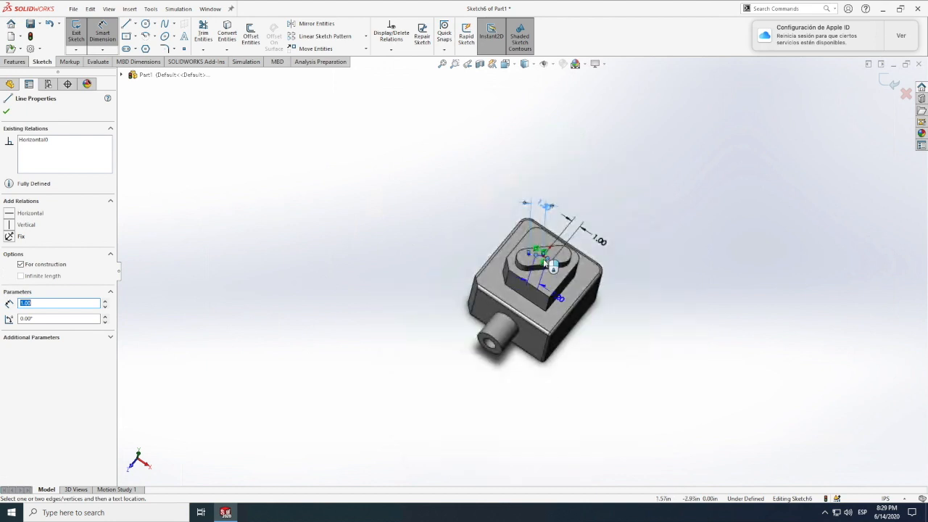
scroll(544, 279, down, 3)
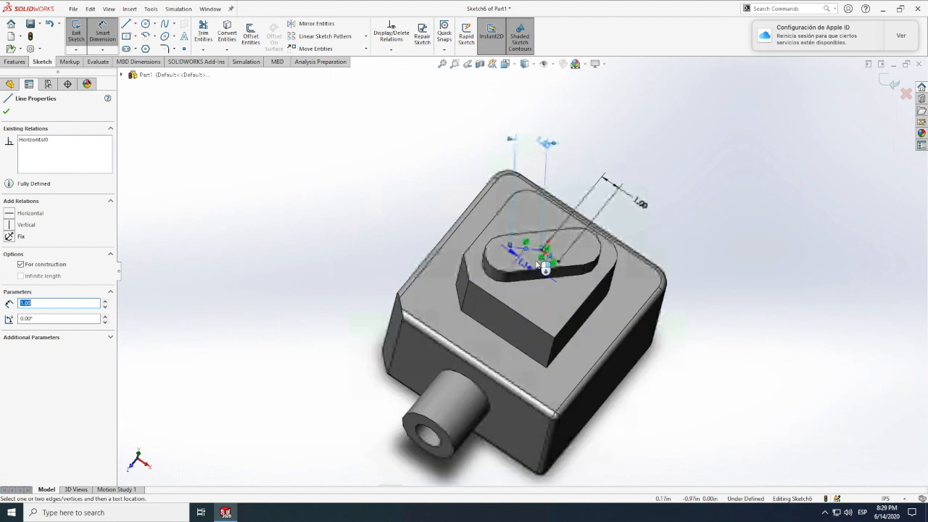
scroll(544, 265, down, 1)
scroll(564, 257, down, 3)
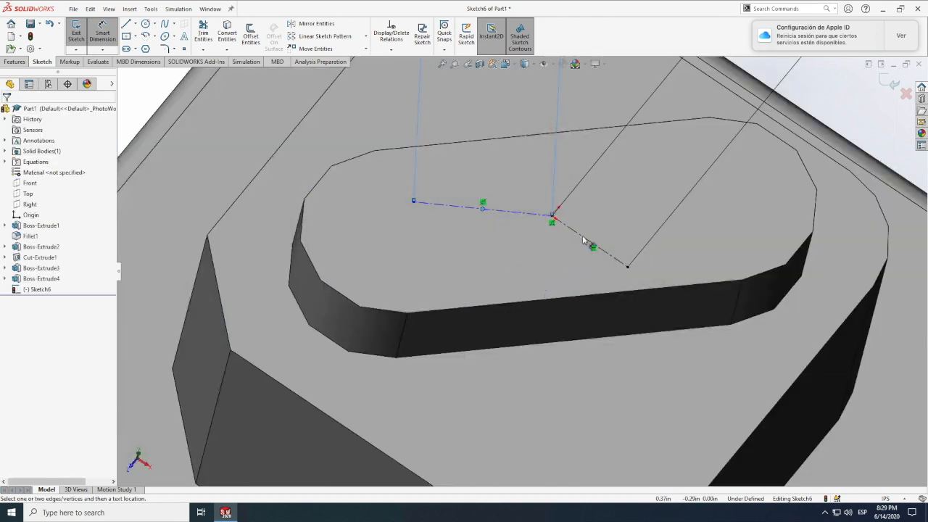
click(583, 237)
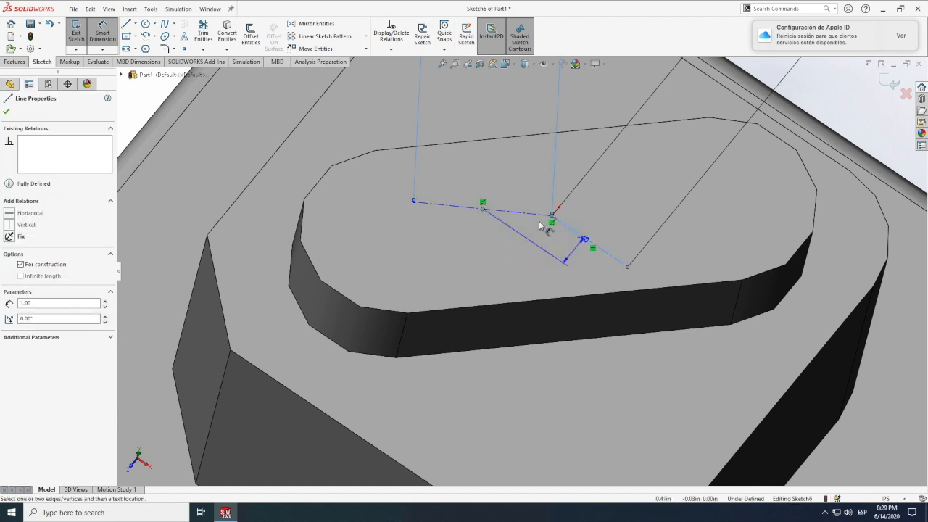
key(Escape)
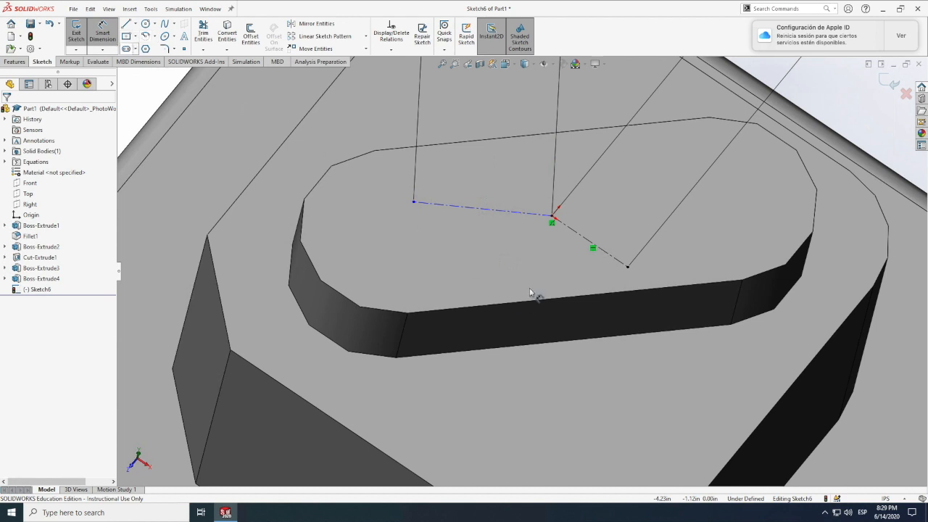
Dimension the angle between the two centerlines as 150 degrees.
click(559, 243)
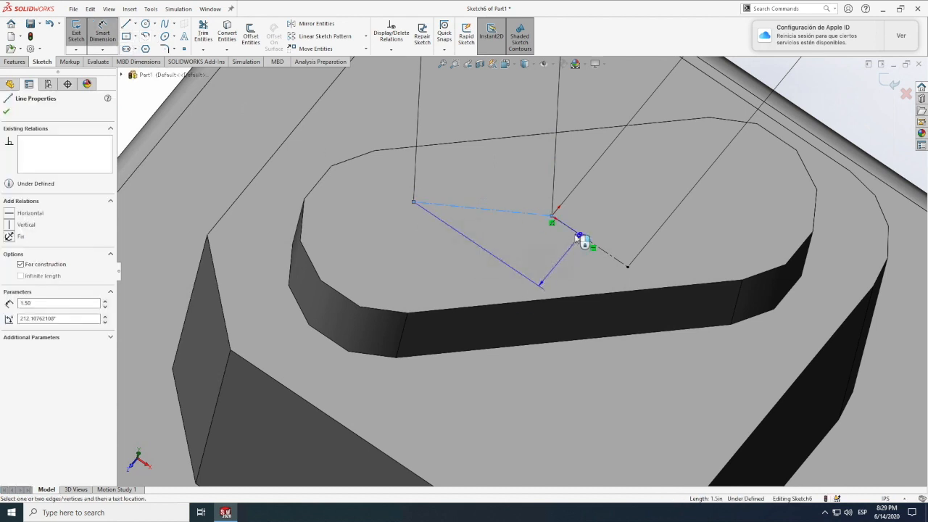
click(550, 215)
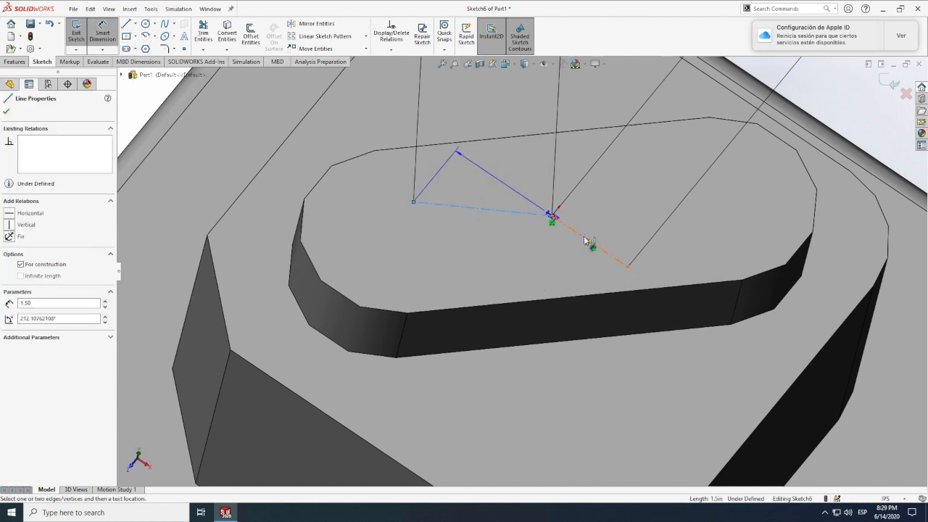
click(541, 256)
text(150)
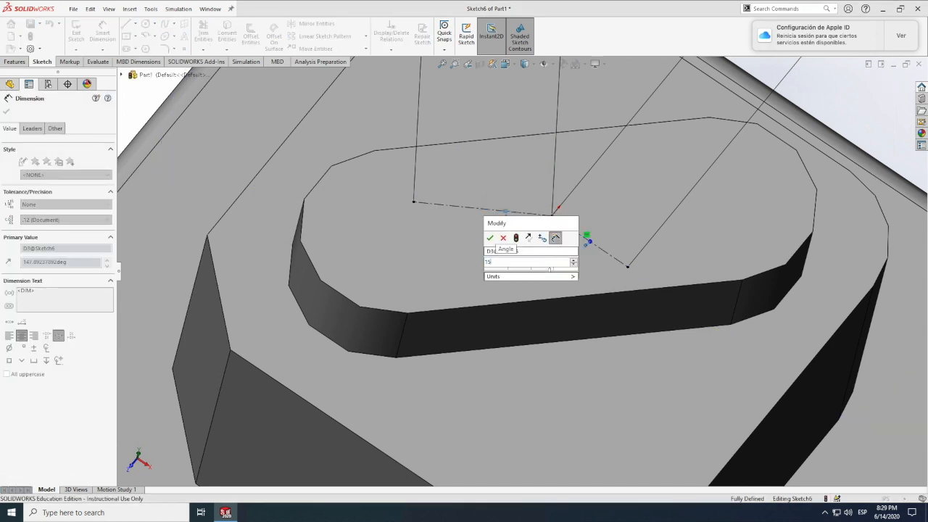
key(Return)
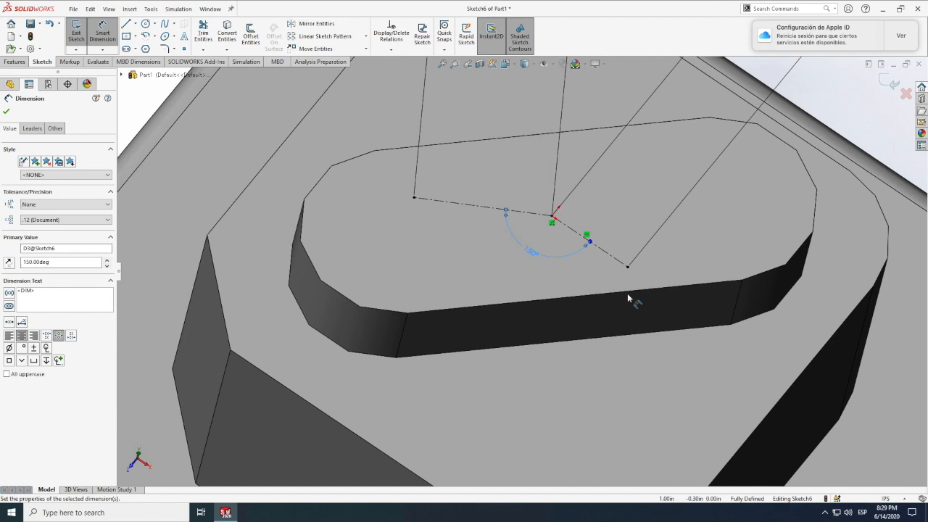
Draw a circle of about 0.30 in radius centered on the outer end of the 1.5 in angled centerline.
click(145, 23)
click(414, 198)
click(431, 226)
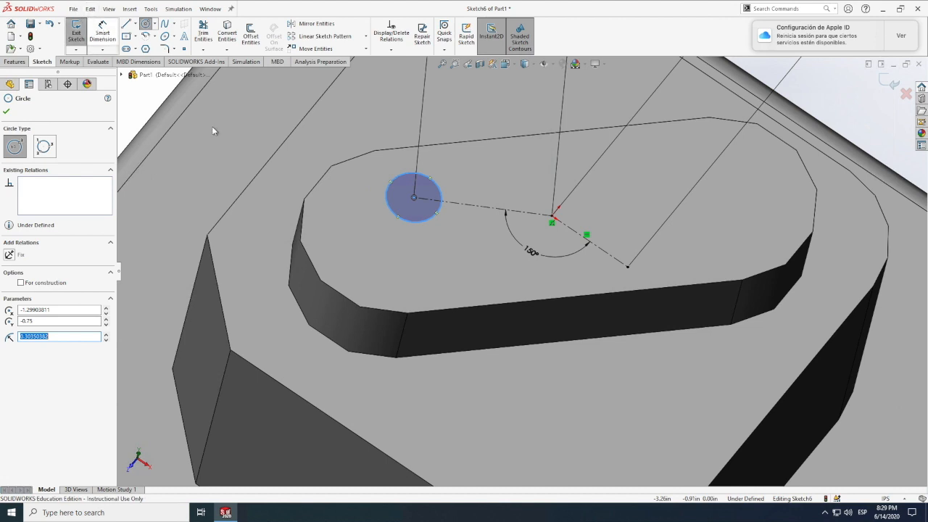
click(389, 206)
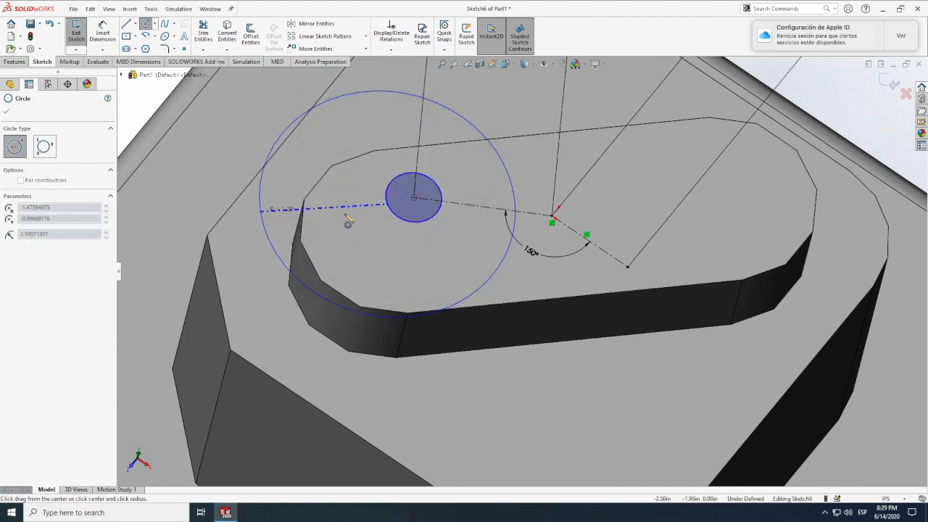
key(Escape)
Dimension the circle's diameter as 0.5 in.
click(102, 35)
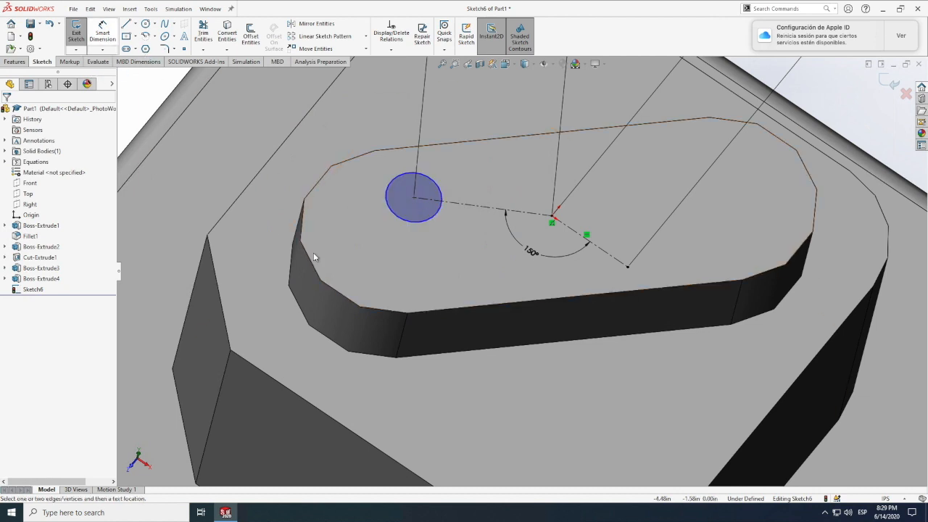
click(386, 206)
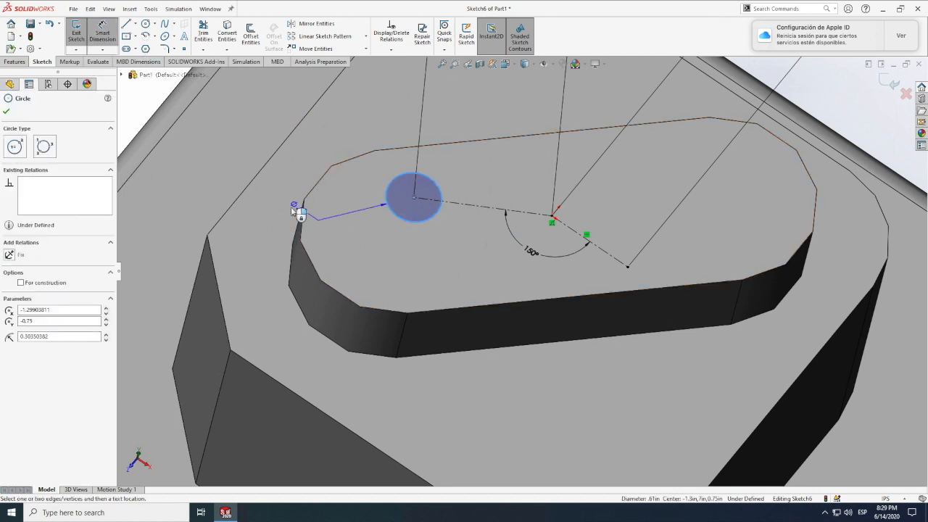
click(280, 225)
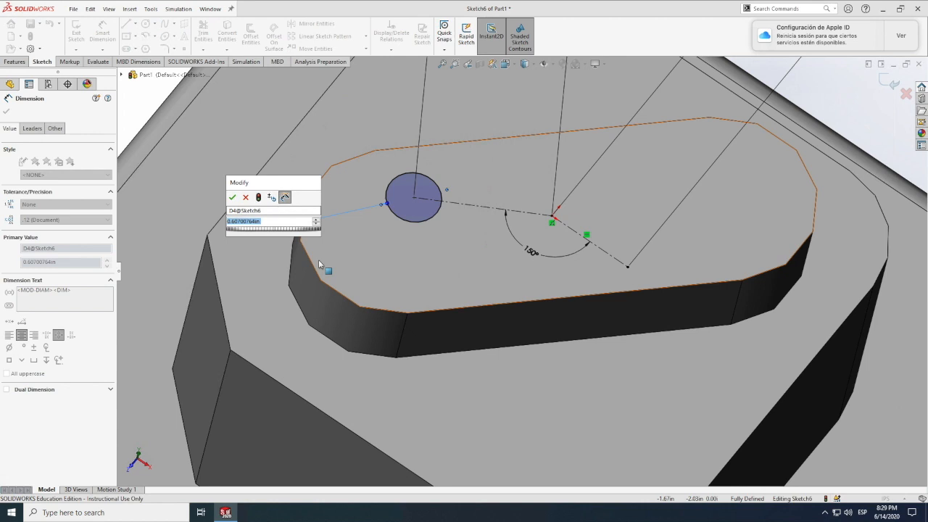
text(.5)
key(Return)
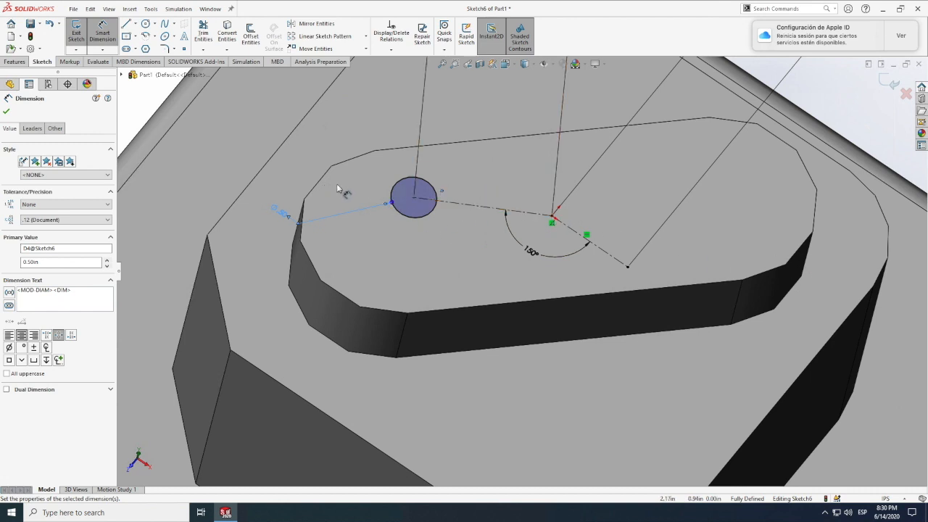
click(137, 26)
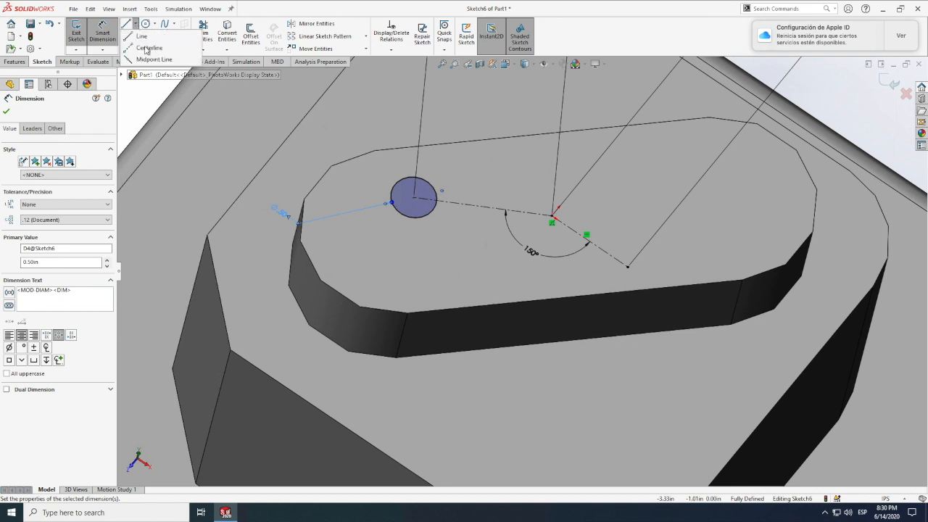
click(149, 48)
click(554, 216)
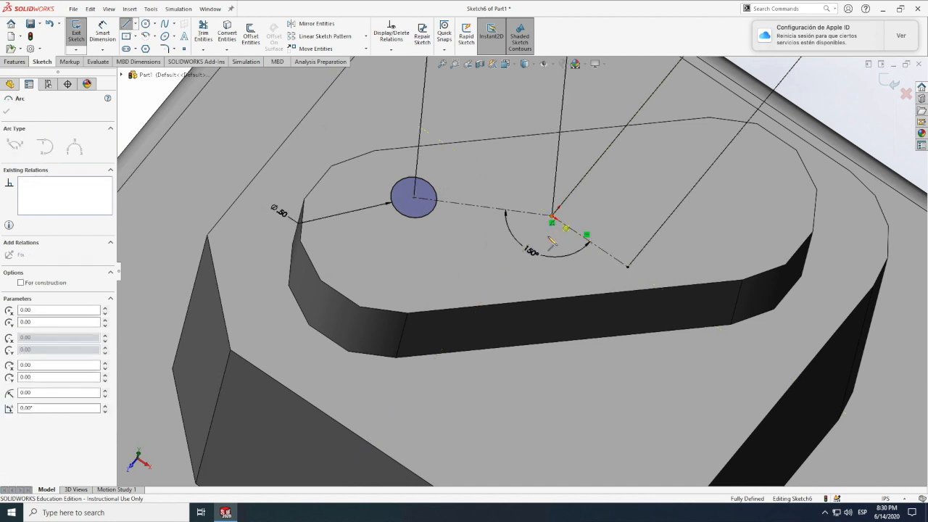
key(Escape)
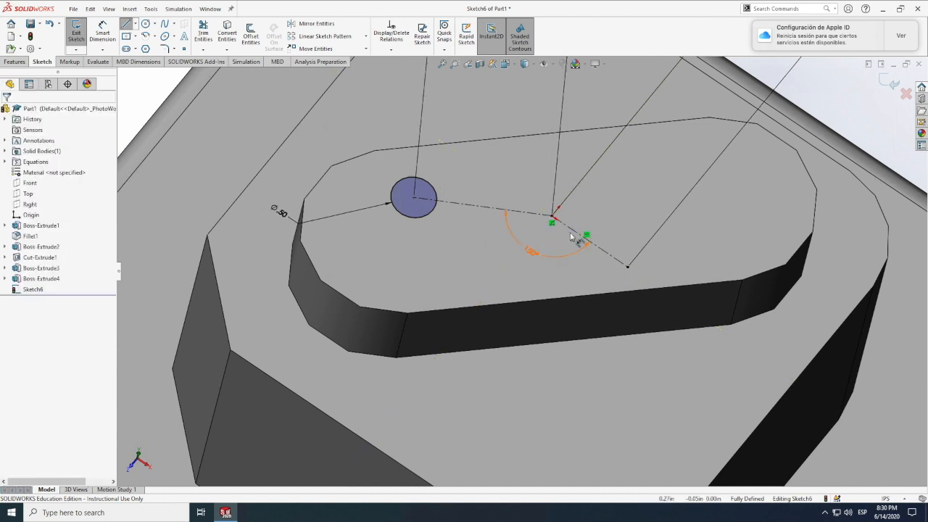
Draw a third centerline about 0.83 in long from the origin toward the slot boss's near straight edge.
click(135, 24)
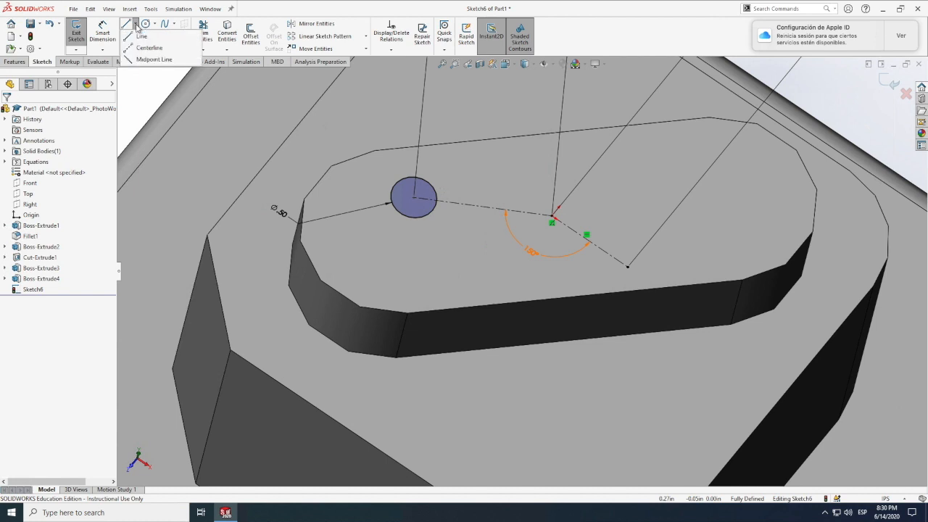
click(552, 220)
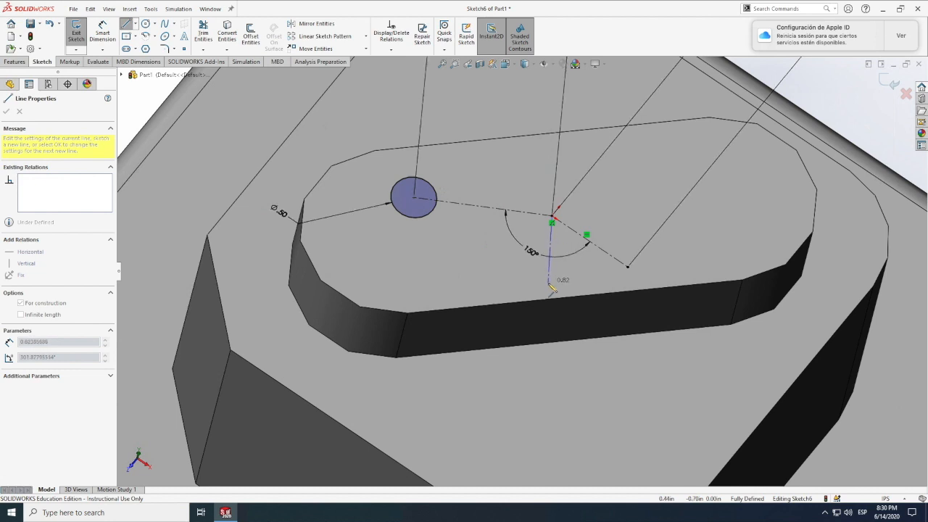
click(549, 283)
key(Escape)
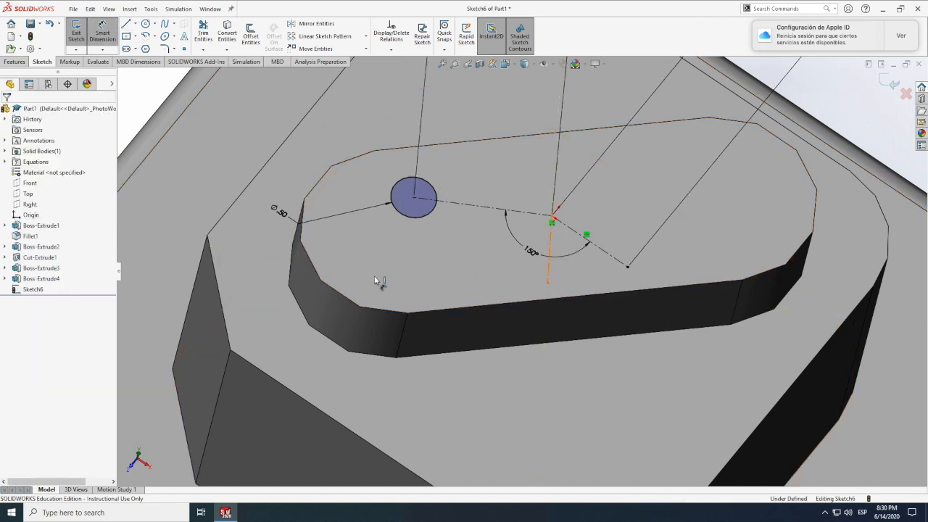
Dimension the third centerline's length at its drawn value and its angle to the circle's centerline as 90 degrees.
click(549, 269)
click(257, 221)
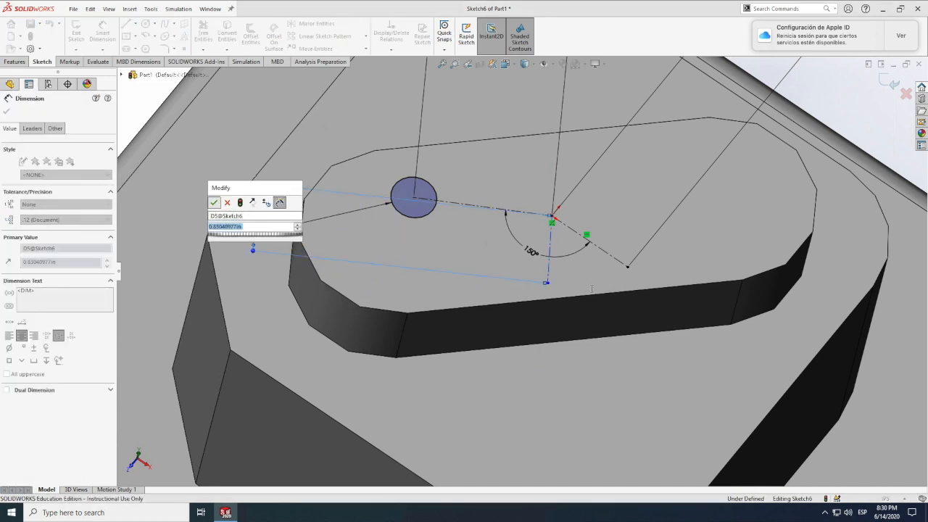
key(Return)
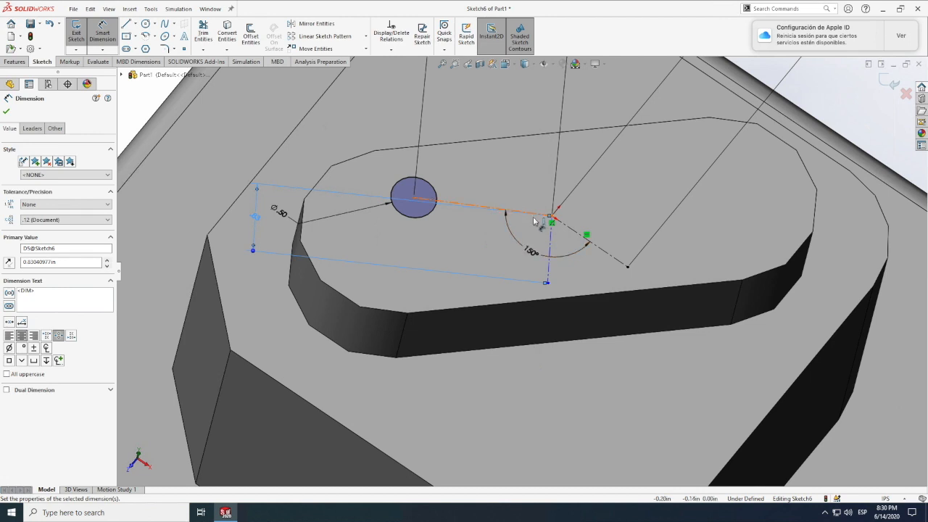
click(530, 213)
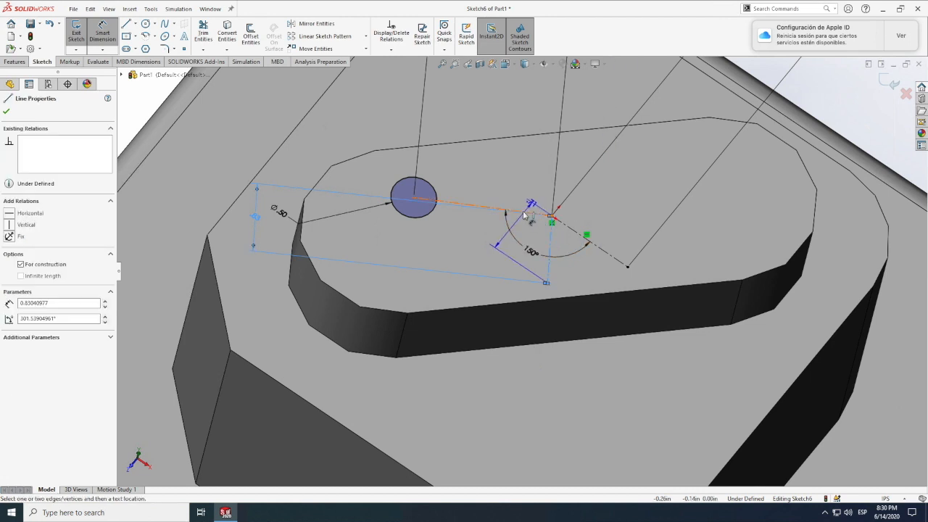
click(523, 212)
click(489, 244)
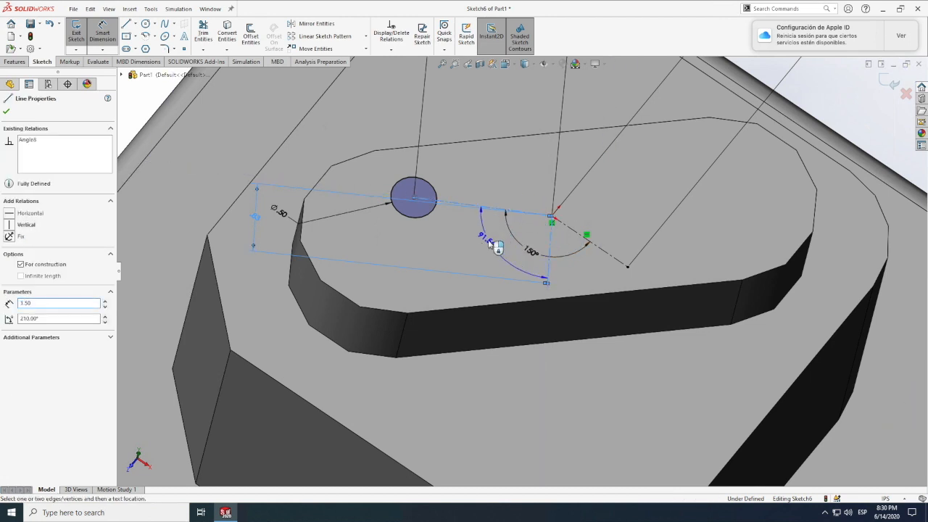
click(555, 261)
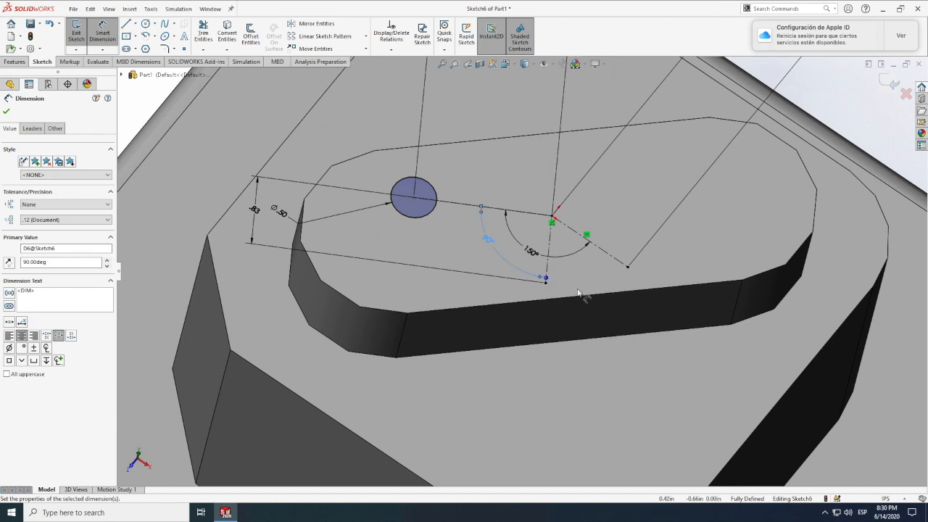
Mirror the 0.5 in circle and its centerline about the third, perpendicular centerline.
click(312, 24)
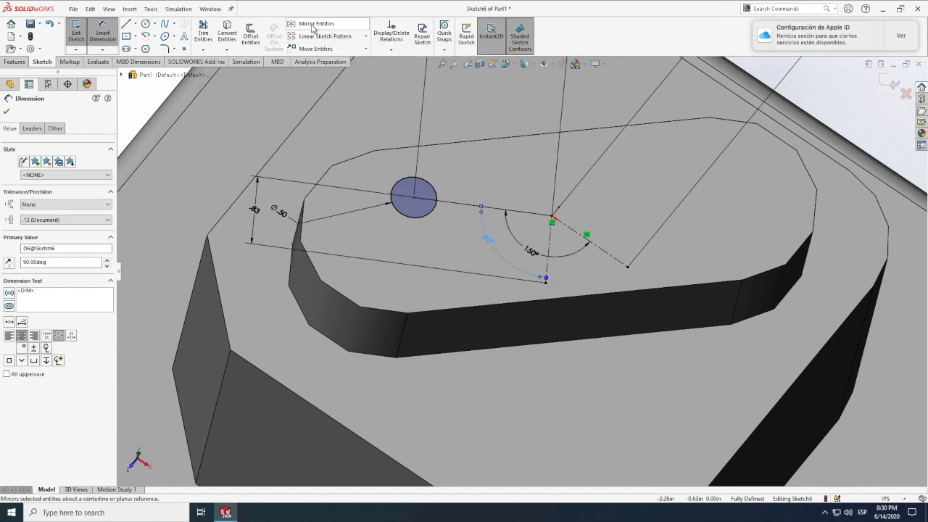
click(418, 215)
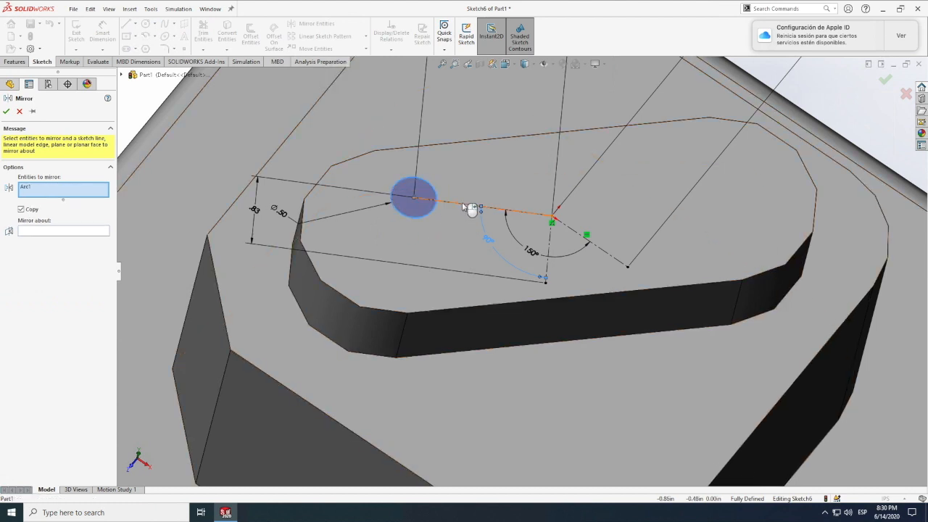
click(468, 208)
click(100, 239)
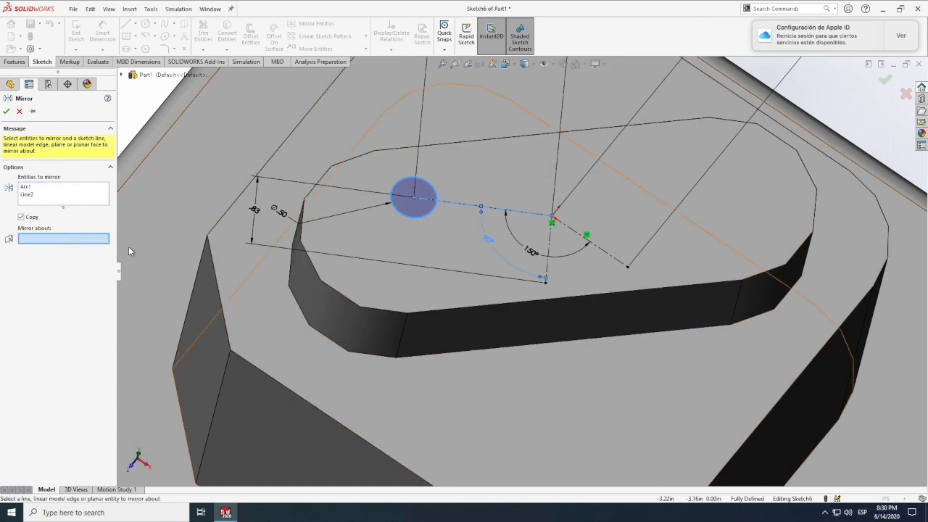
click(549, 266)
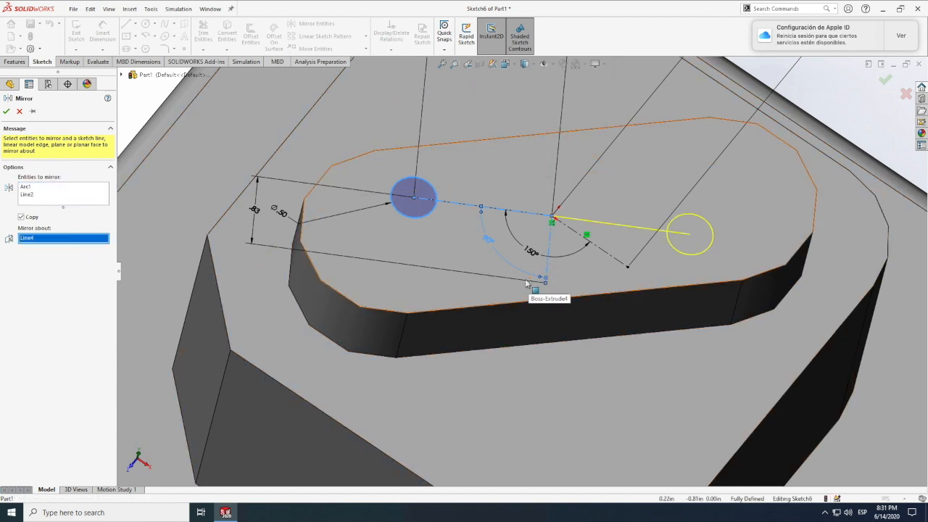
click(6, 111)
key(ctrl+z)
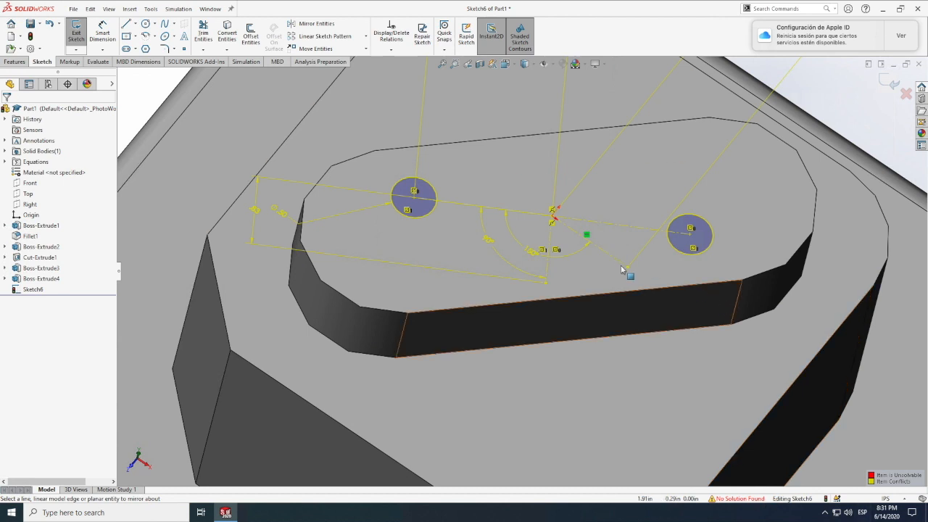
Exit the sketch, dismiss the rebuild warning, and reopen the same sketch for editing.
scroll(627, 271, down, 2)
scroll(624, 264, up, 2)
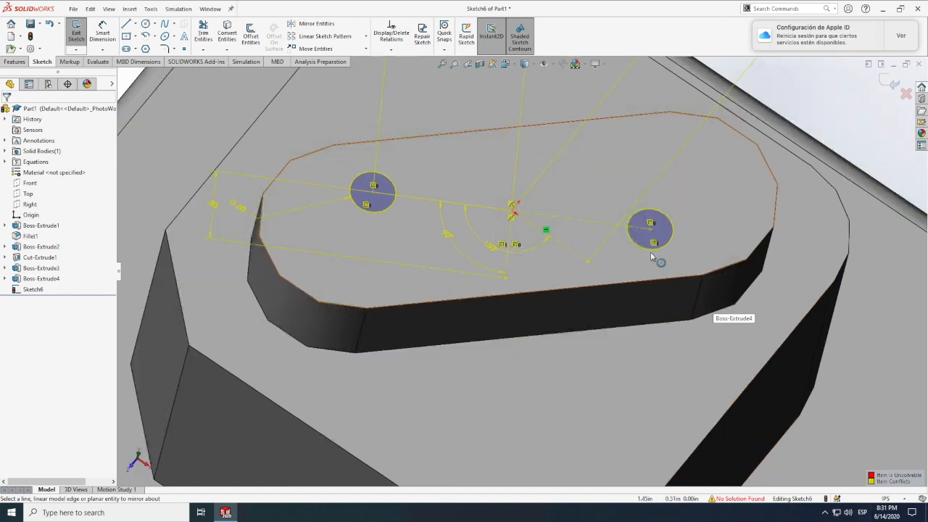
scroll(679, 247, down, 2)
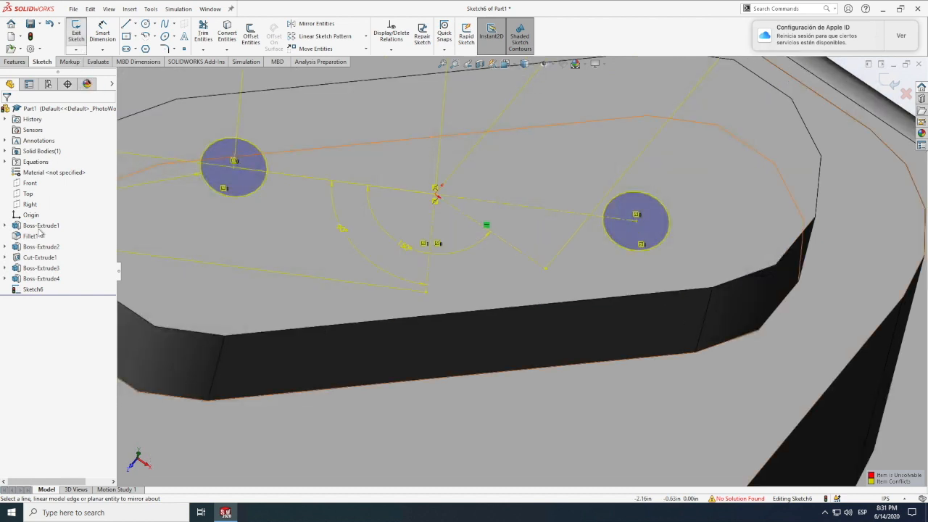
click(80, 33)
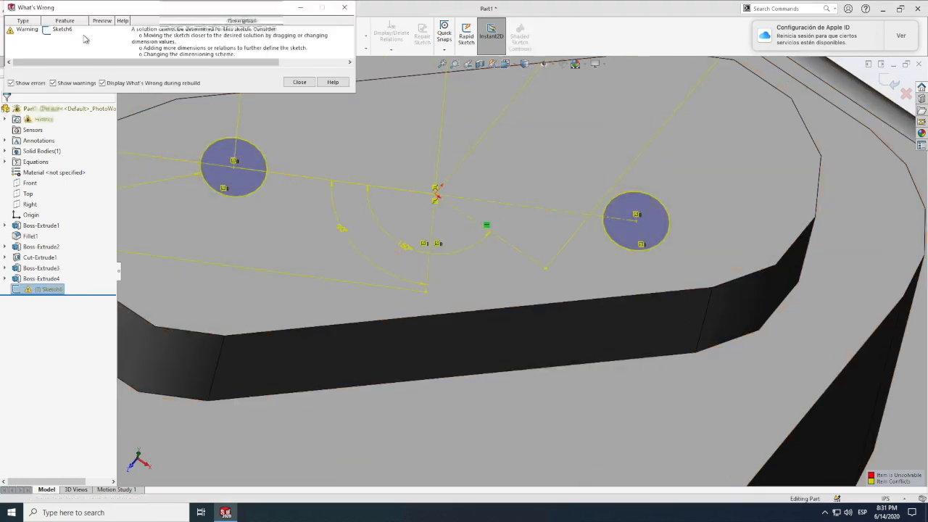
click(300, 83)
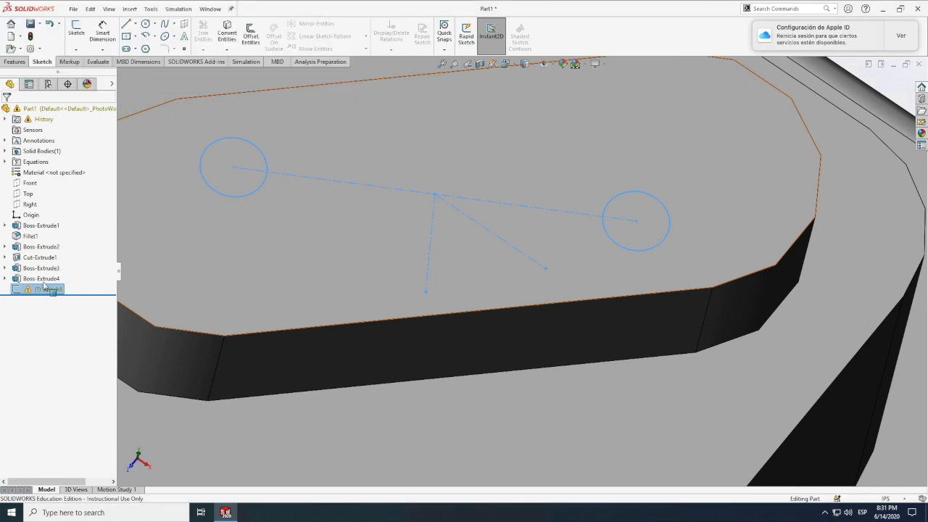
right_click(42, 293)
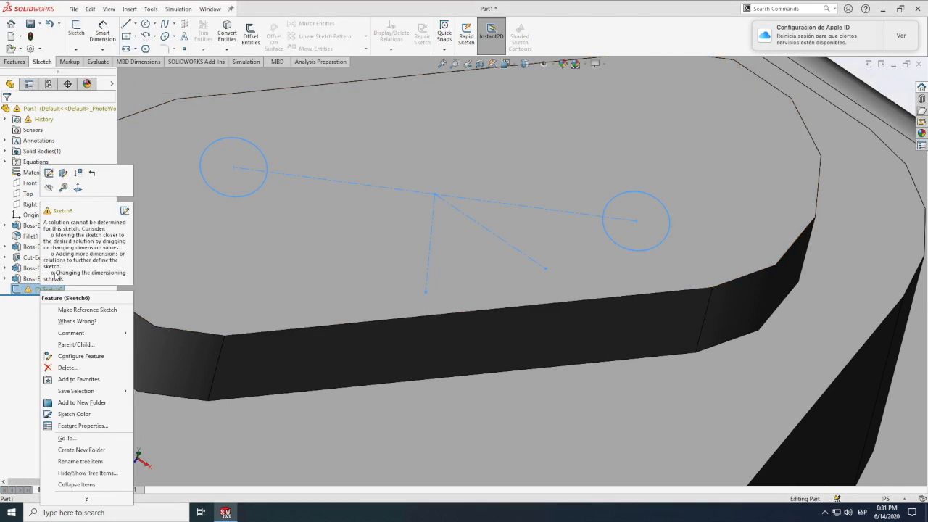
click(49, 174)
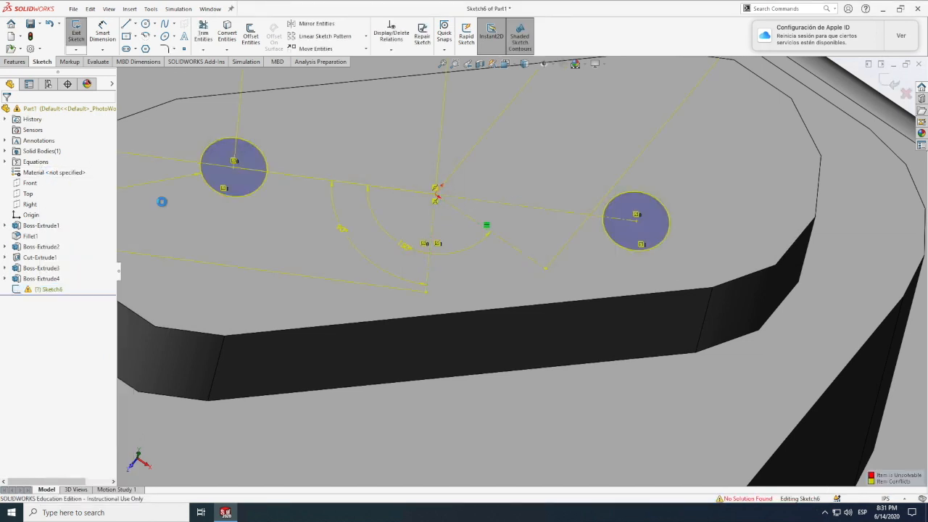
Delete the 3 in centerline joining the two circles and the mirrored circle.
click(599, 218)
key(Delete)
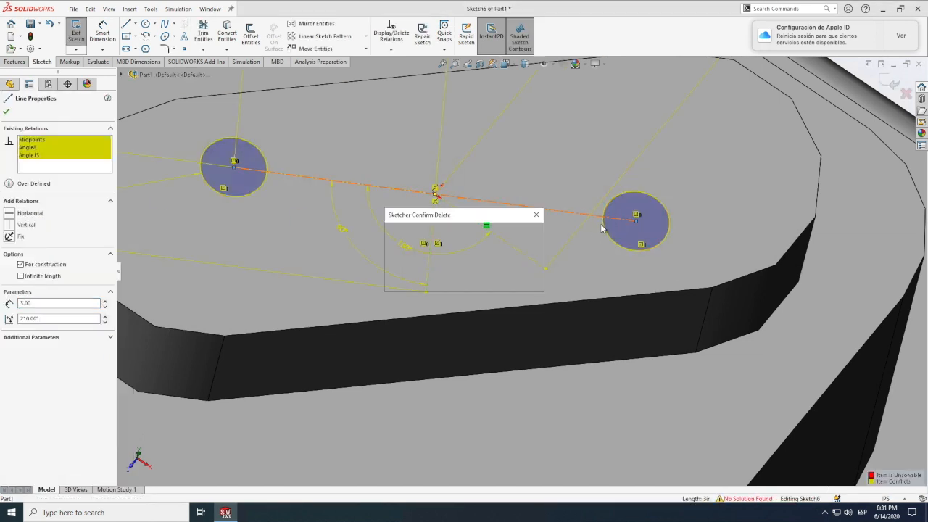
click(410, 257)
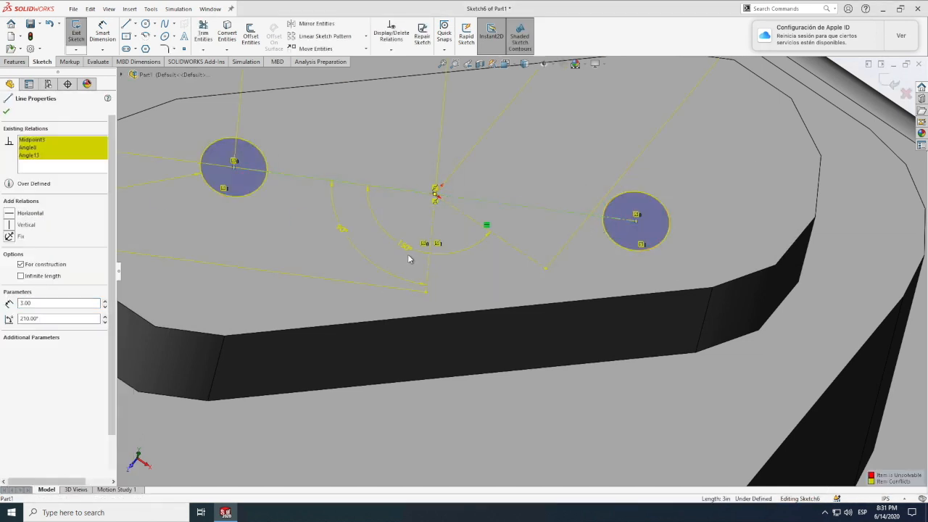
click(609, 239)
key(Delete)
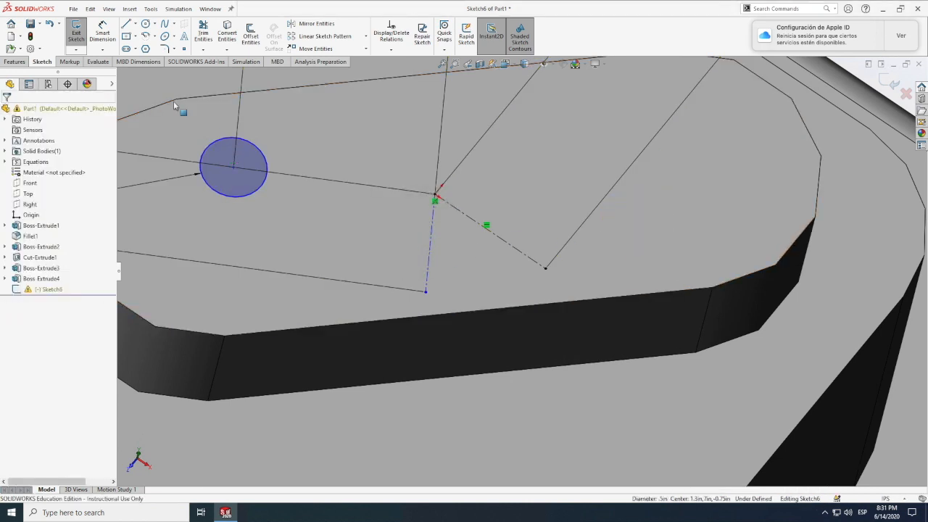
Draw a construction centerline from the remaining circle's center to the origin.
click(135, 24)
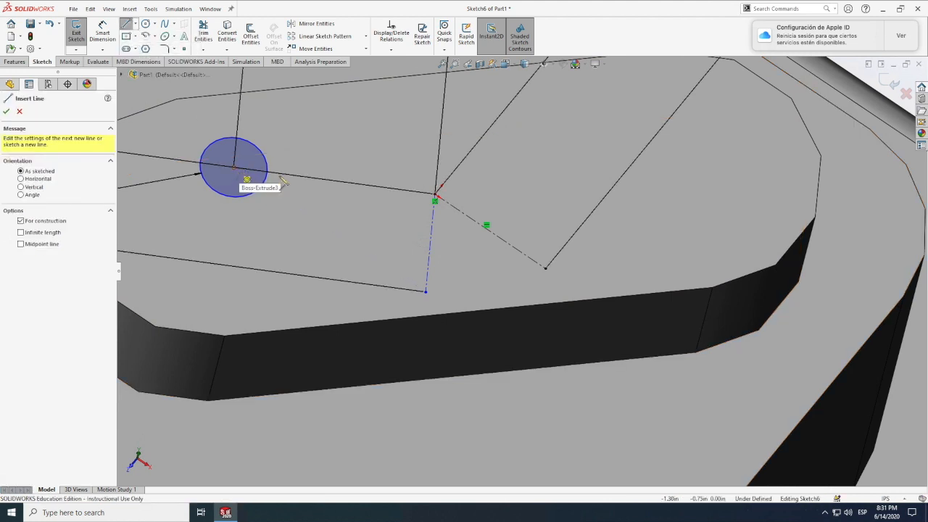
click(234, 168)
click(435, 195)
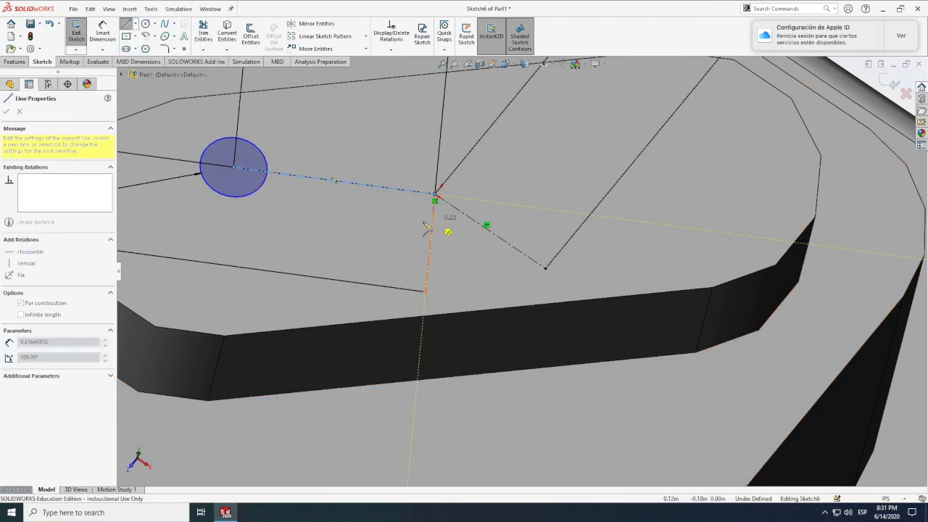
key(Escape)
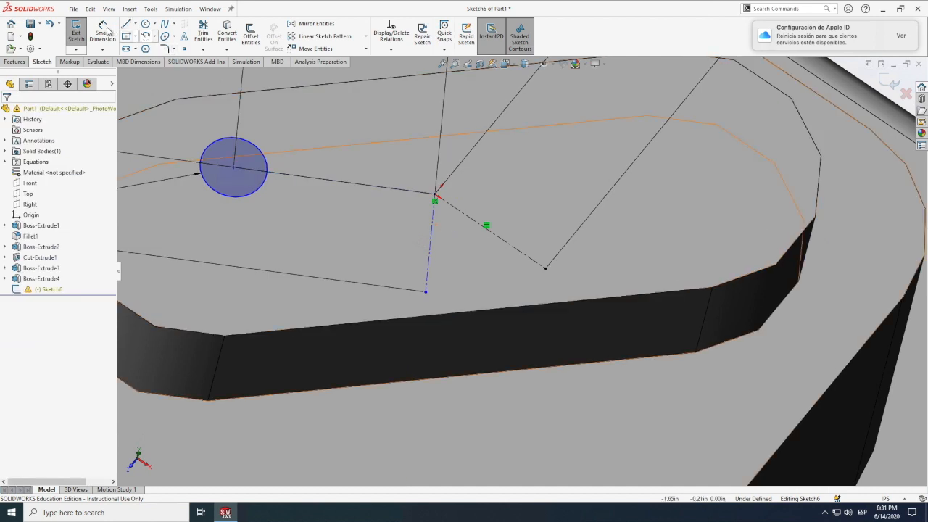
Dimension the mirror centerline's angles to the circle's centerline and to the horizontal centerline, accepting both as driving dimensions.
click(433, 233)
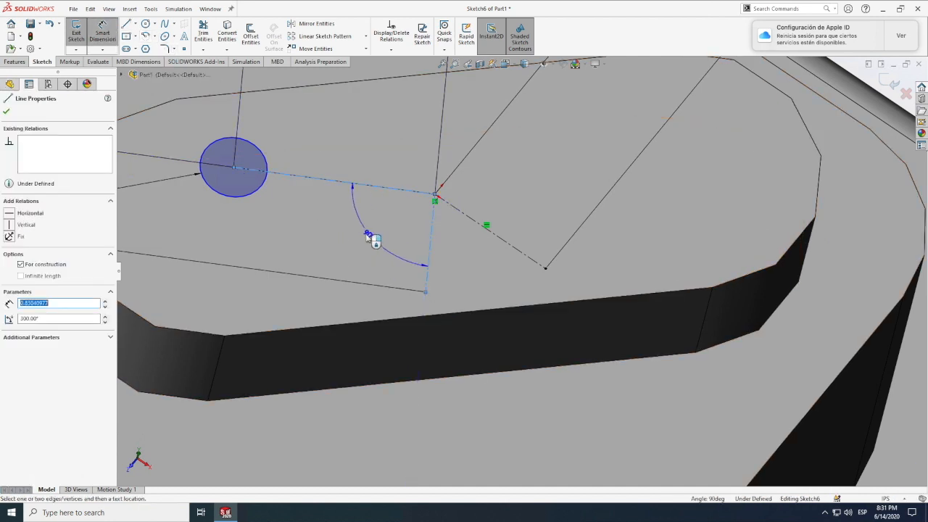
click(370, 236)
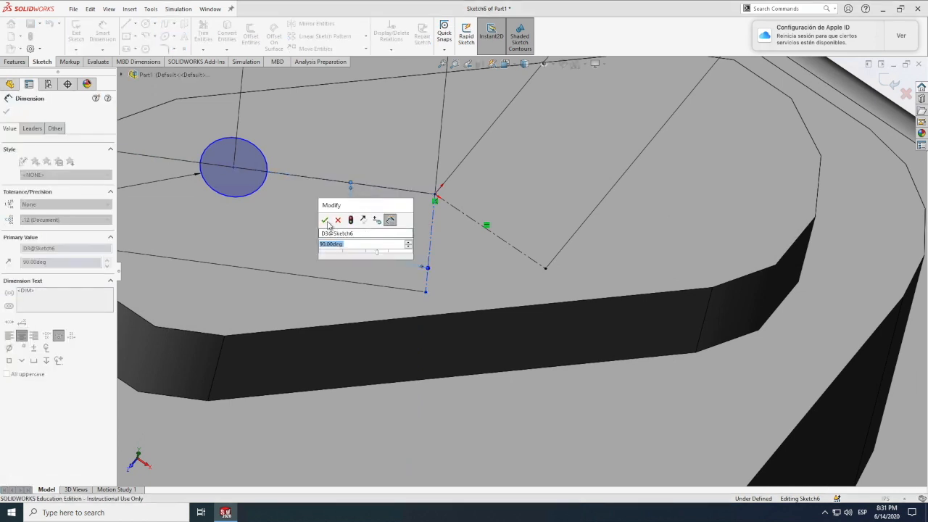
key(Return)
click(465, 216)
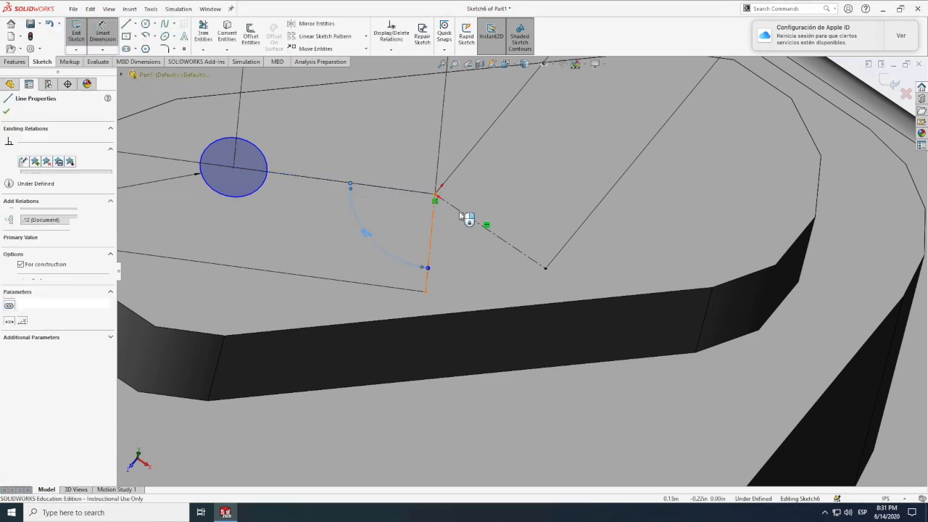
click(462, 238)
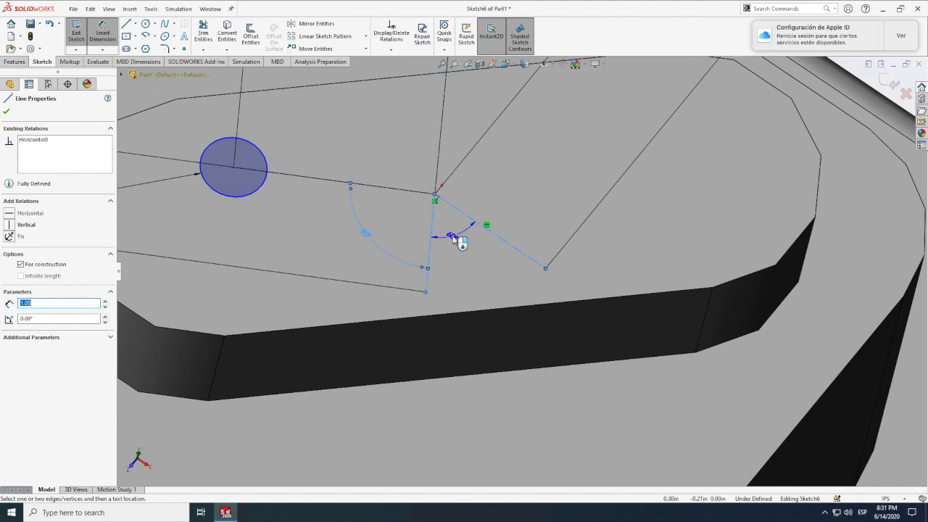
click(462, 240)
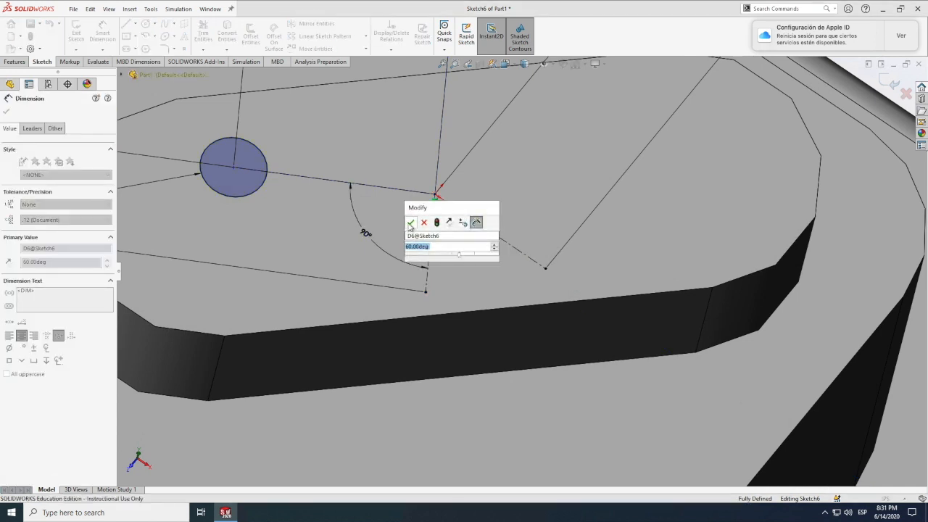
key(Return)
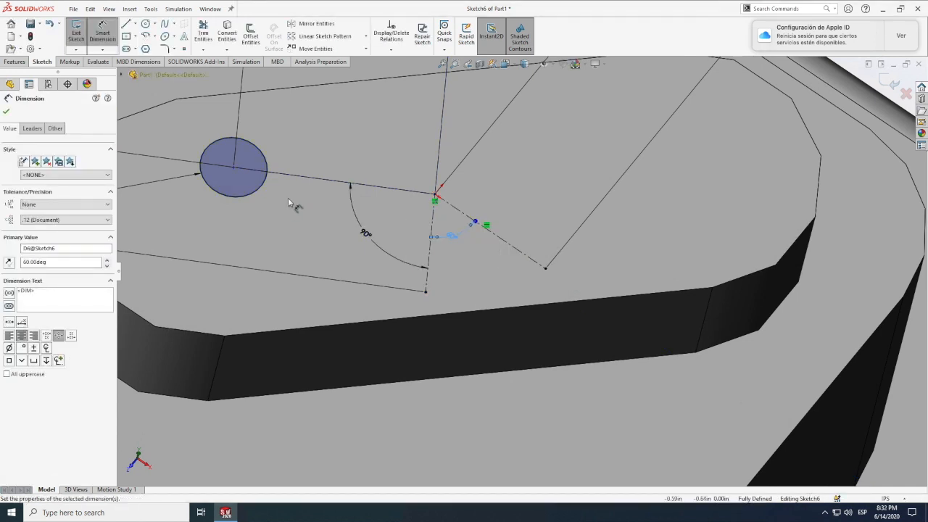
Try to mirror the circle together with its centerline about the perpendicular centerline, and undo the mirror.
click(308, 23)
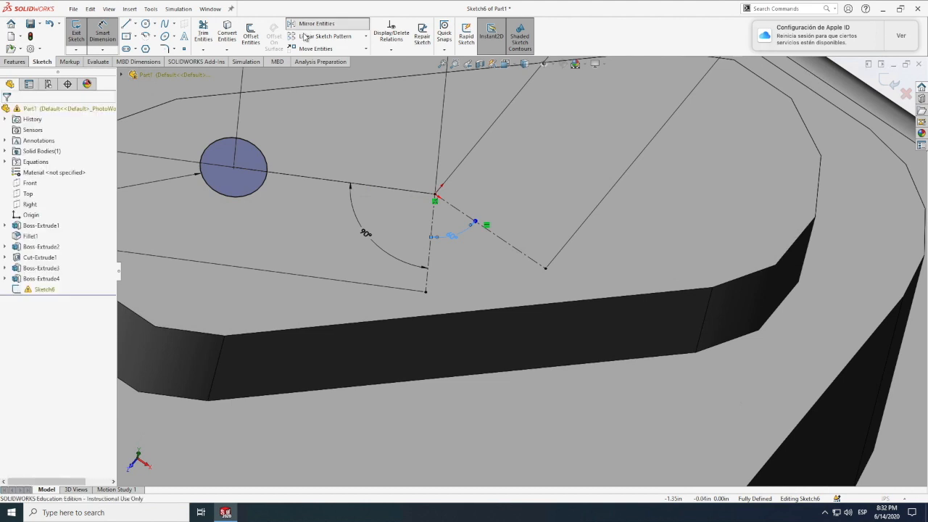
click(266, 164)
click(284, 173)
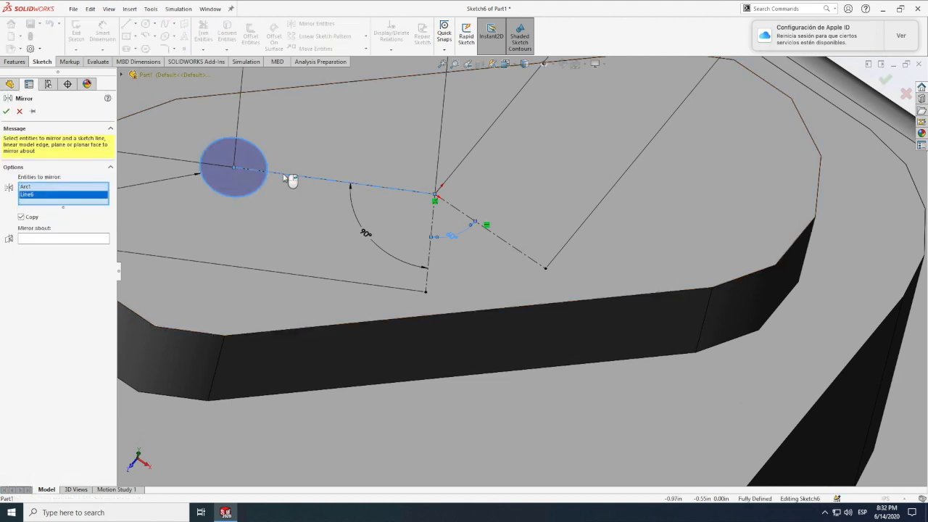
click(72, 239)
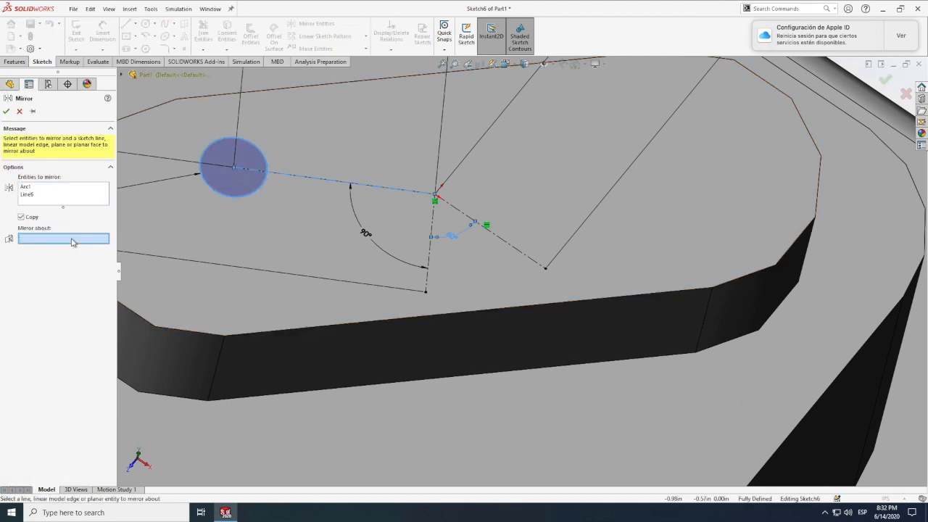
click(427, 290)
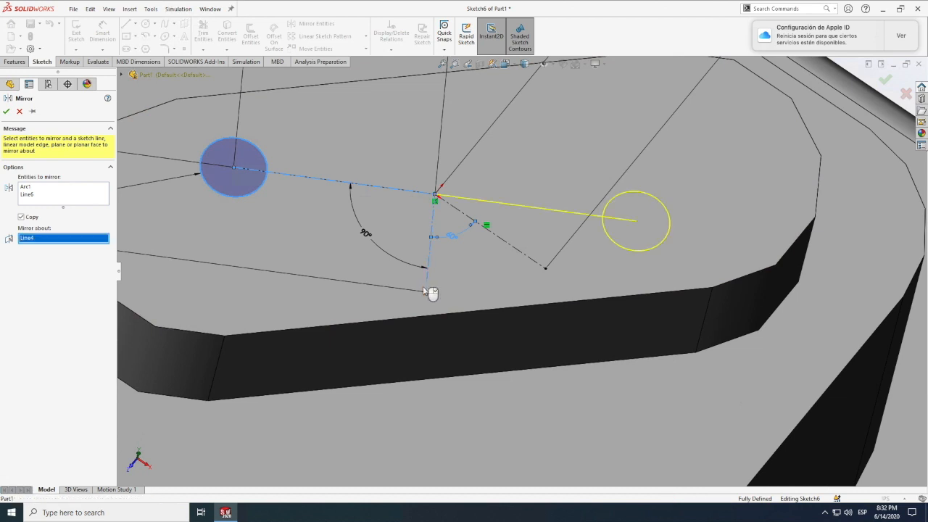
click(6, 111)
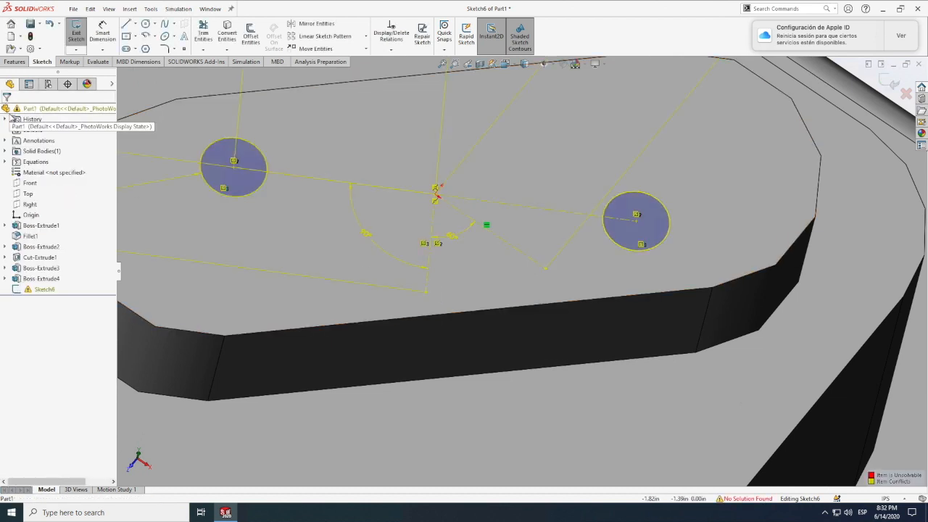
click(49, 23)
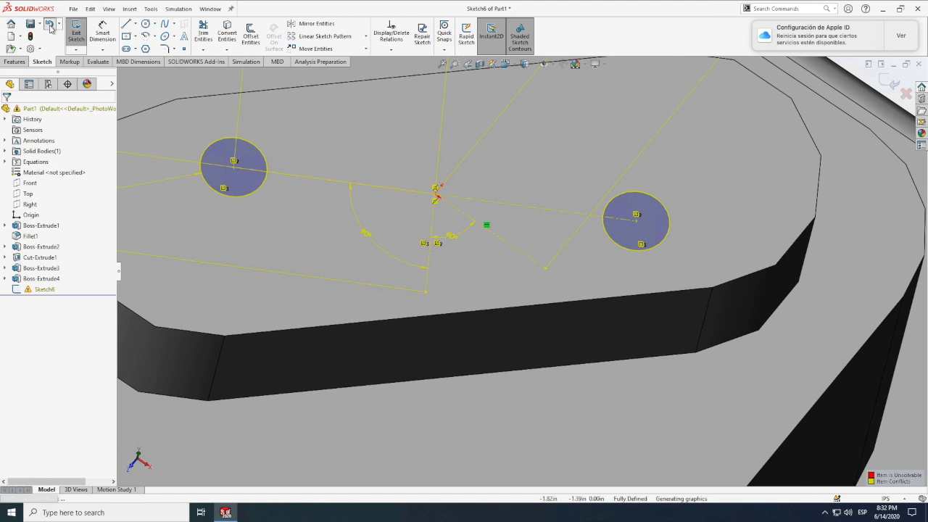
Mirror only the 0.5 in circle about the perpendicular centerline, keeping the original as a copy.
click(312, 24)
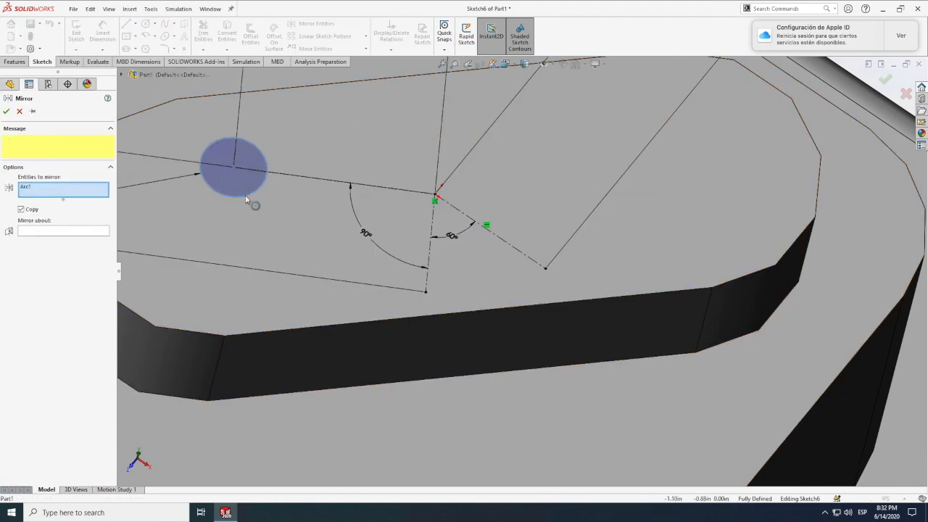
click(250, 198)
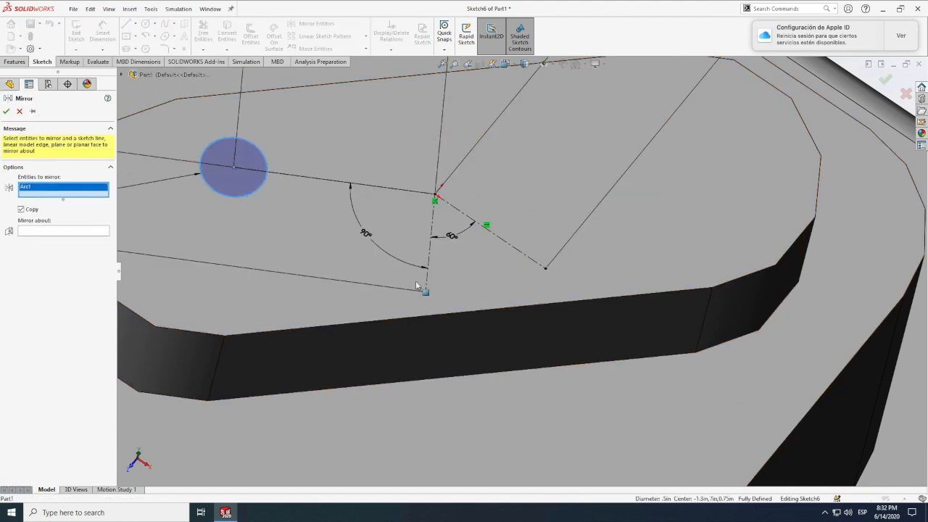
click(42, 232)
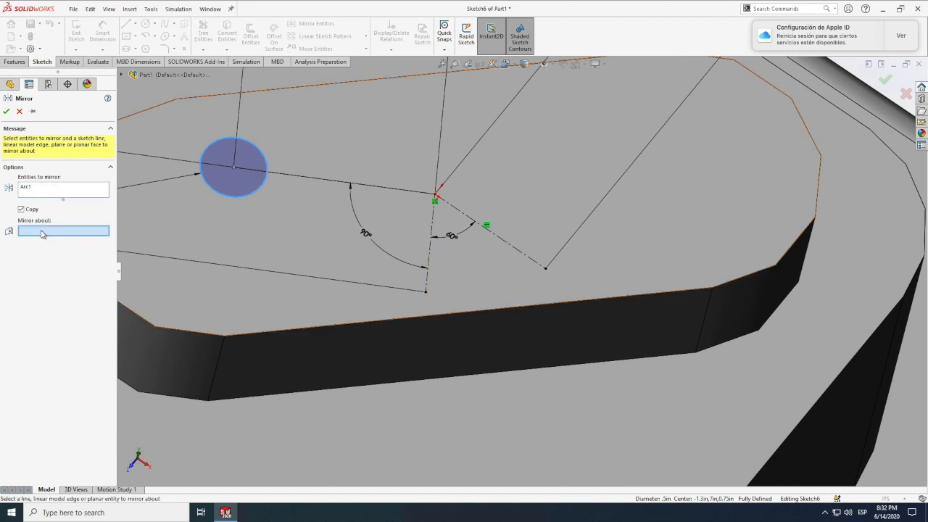
click(427, 287)
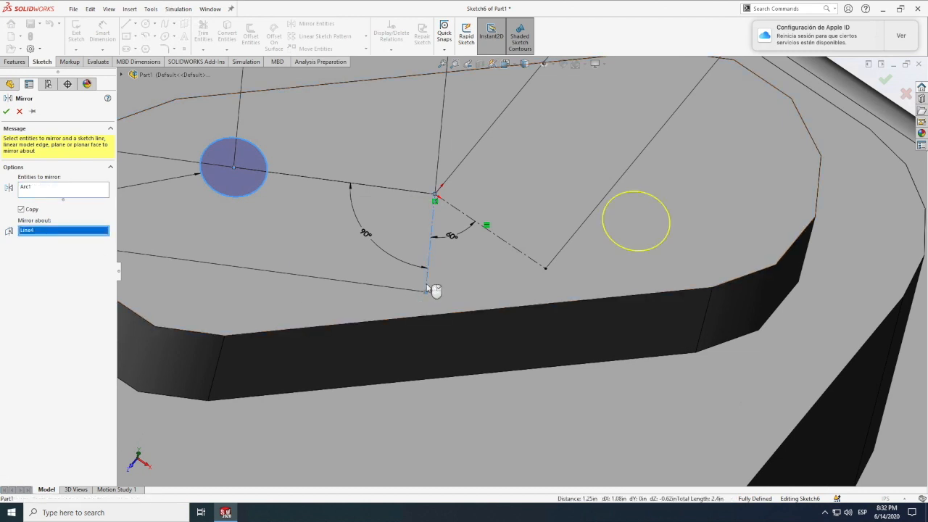
click(7, 113)
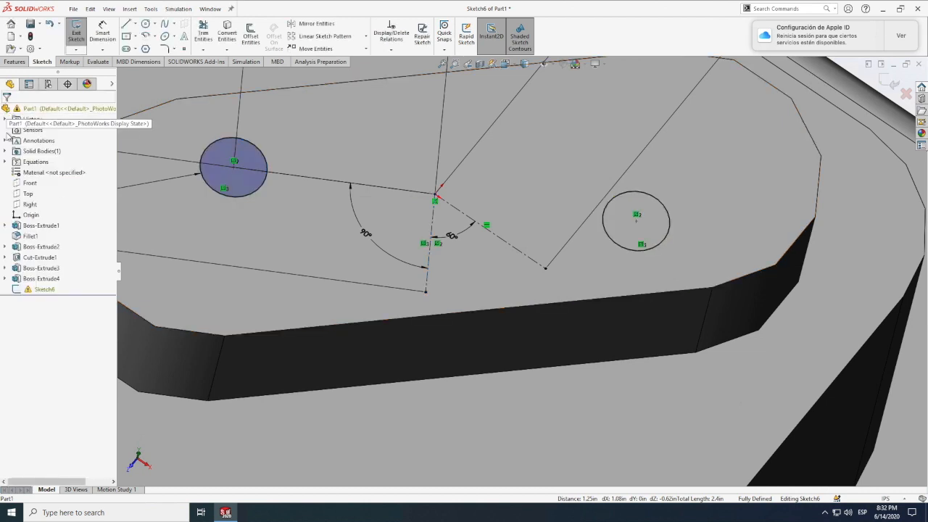
Cut-extrude both circles through the slot boss with a blind depth of 15 in.
click(15, 62)
click(206, 30)
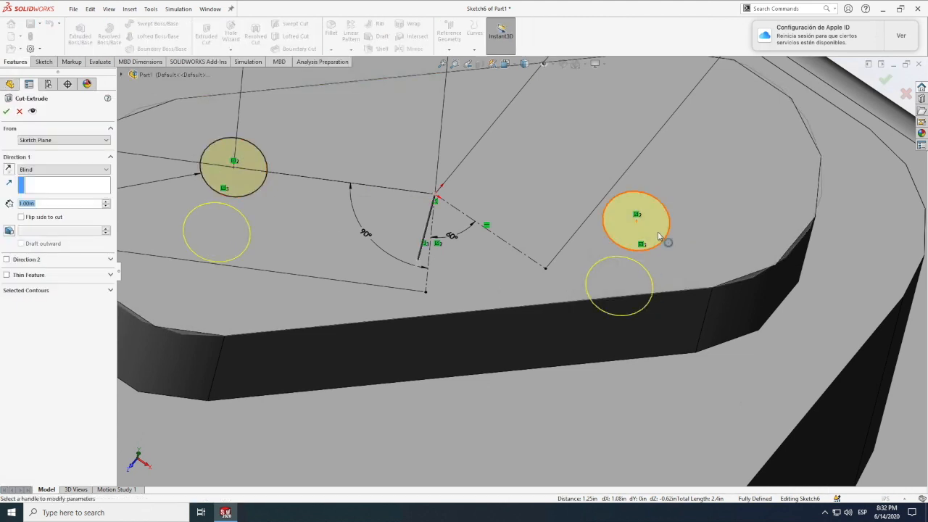
text(10)
key(Return)
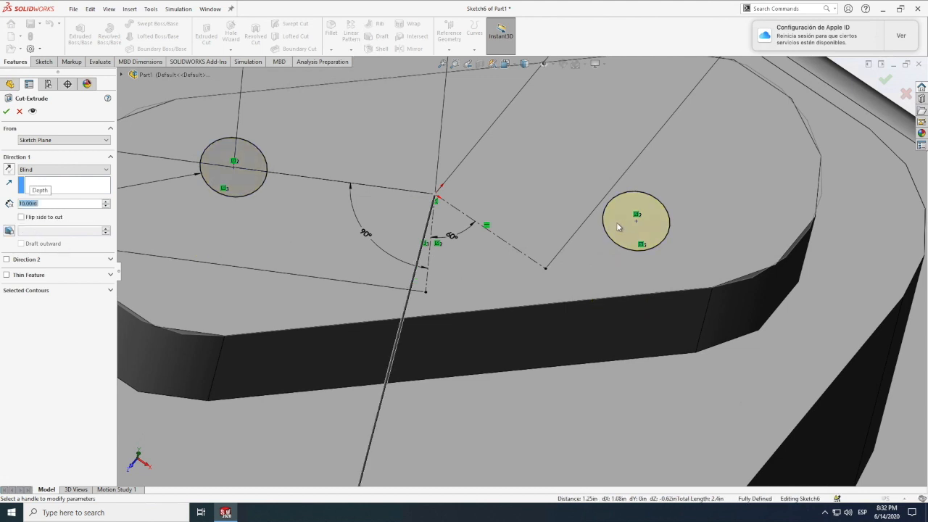
scroll(616, 226, up, 5)
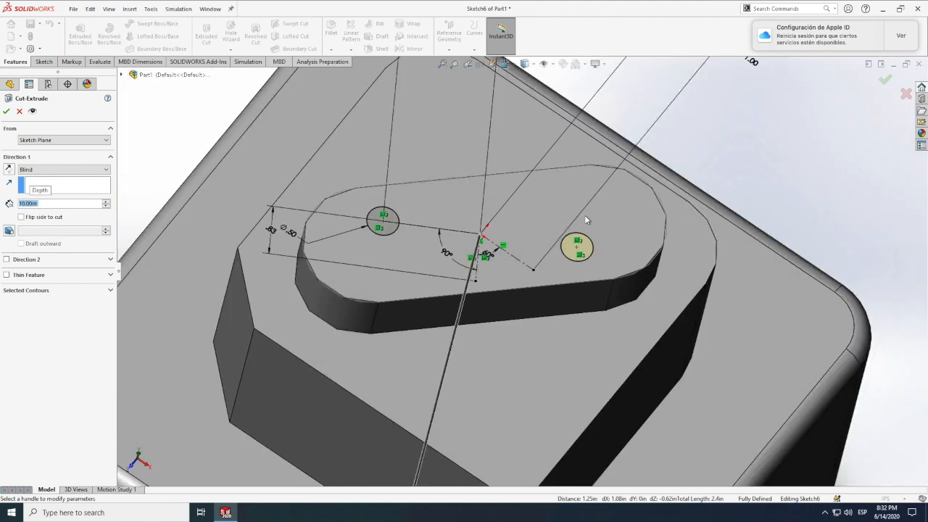
scroll(586, 212, up, 5)
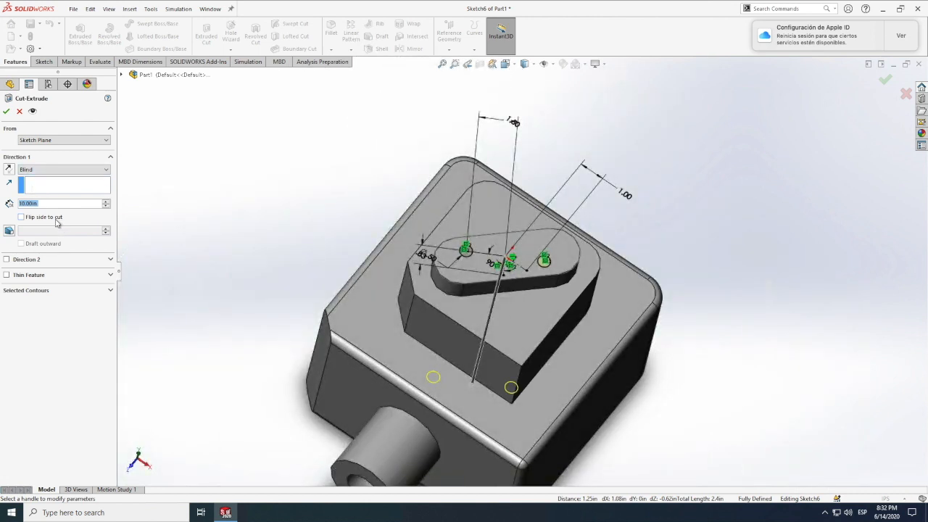
text(15)
click(6, 111)
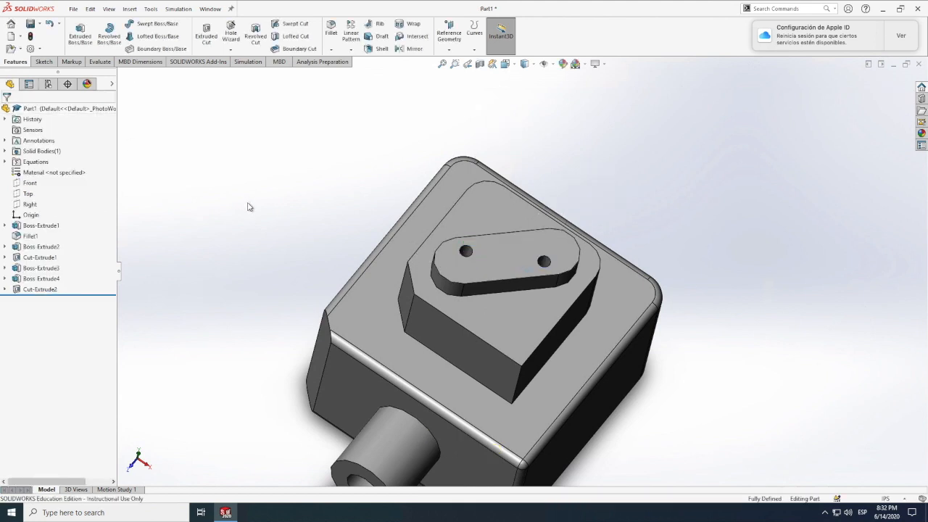
Examine the two cut holes in the slot boss and the whole part from several angles and zoom levels.
click(111, 9)
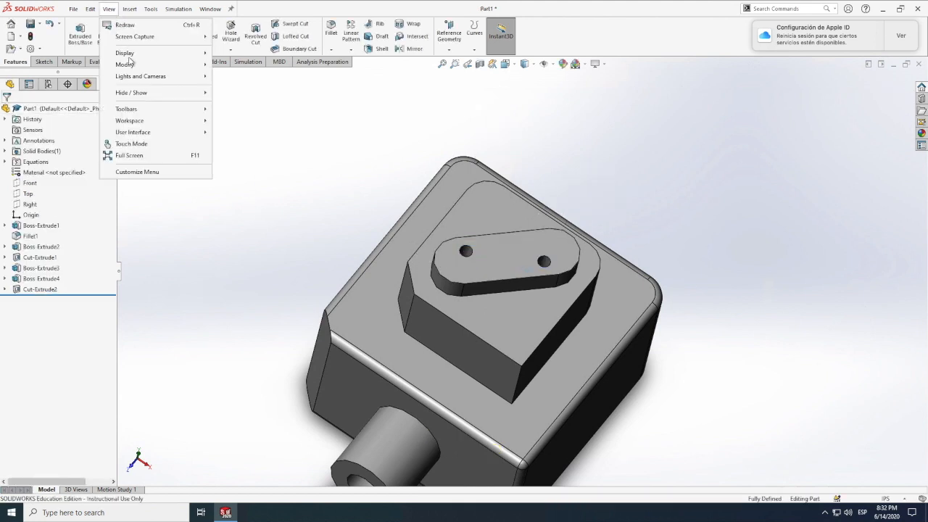
mouse_move(128, 65)
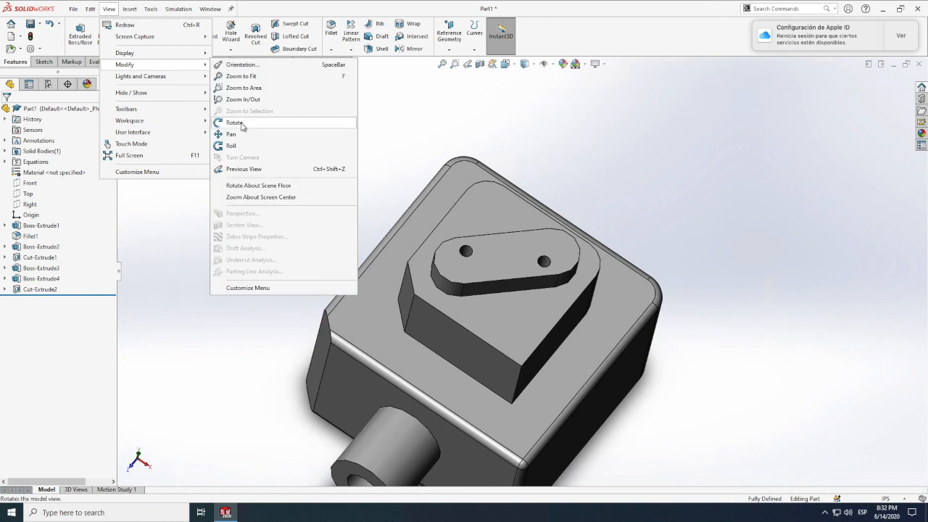
click(235, 123)
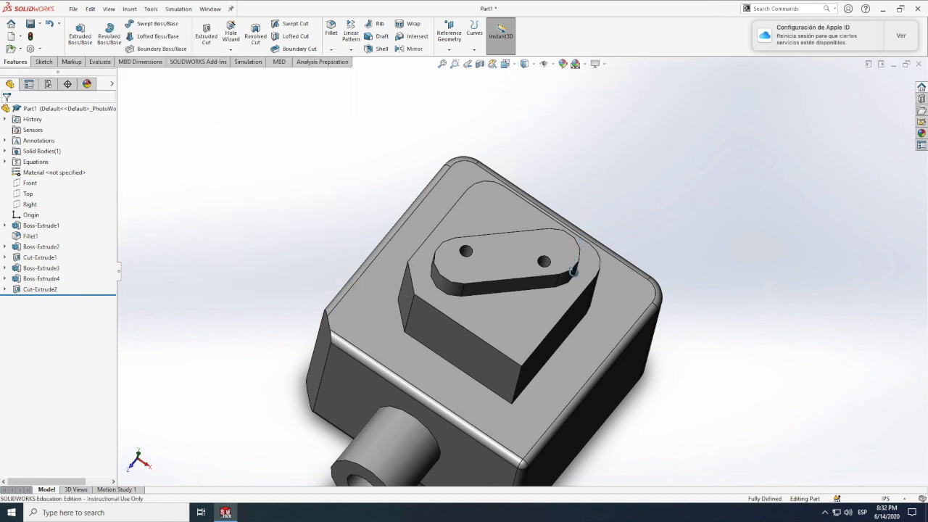
drag(571, 280, 580, 256)
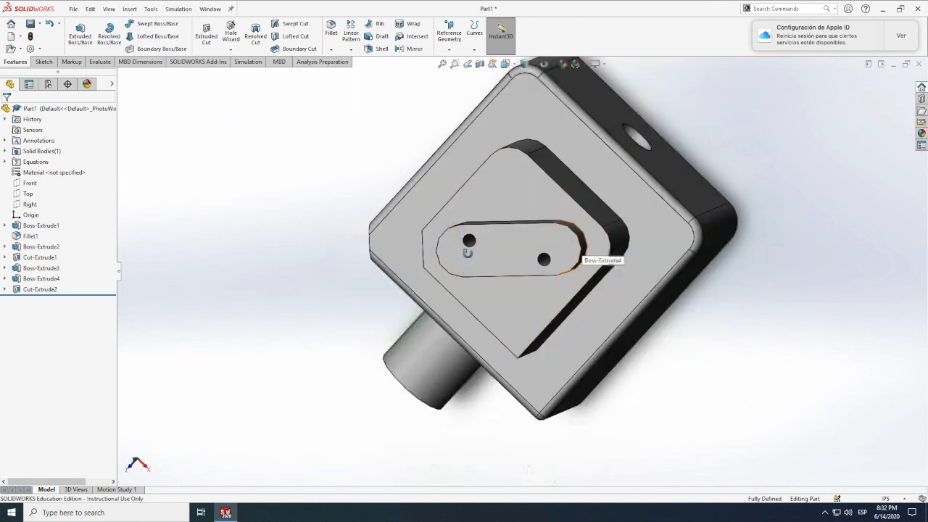
scroll(470, 247, down, 6)
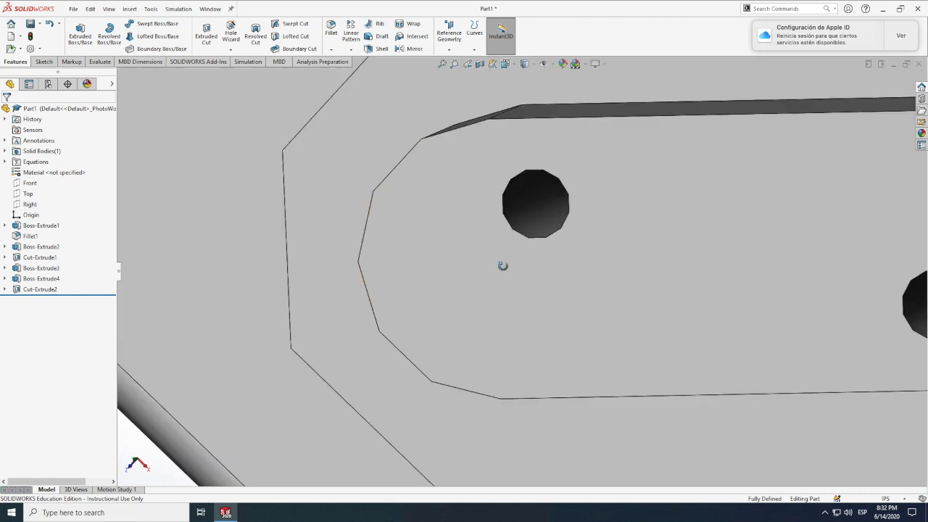
middle_drag(567, 240, 531, 241)
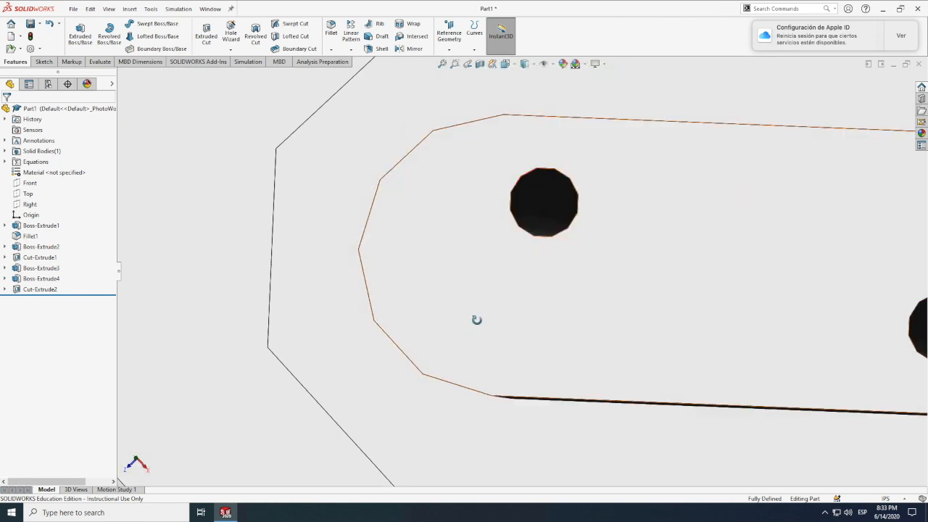
key(f)
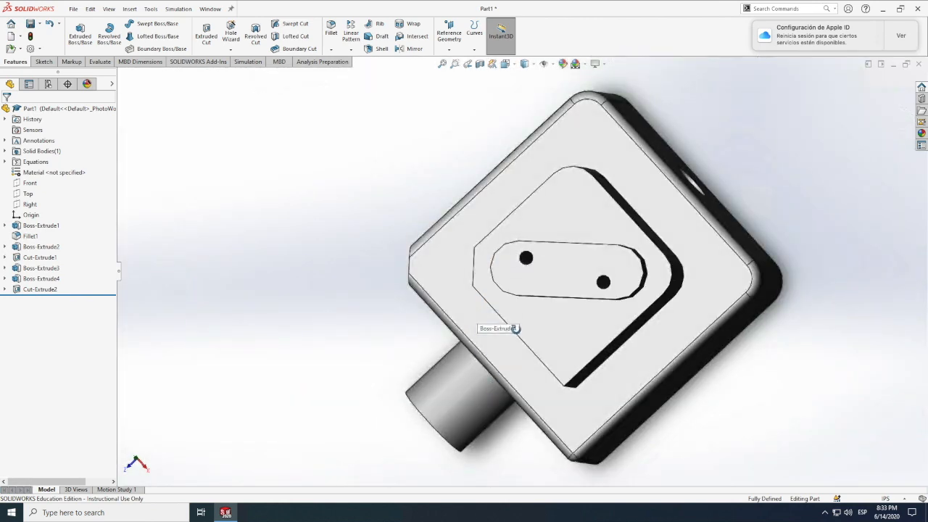
middle_drag(503, 326, 463, 304)
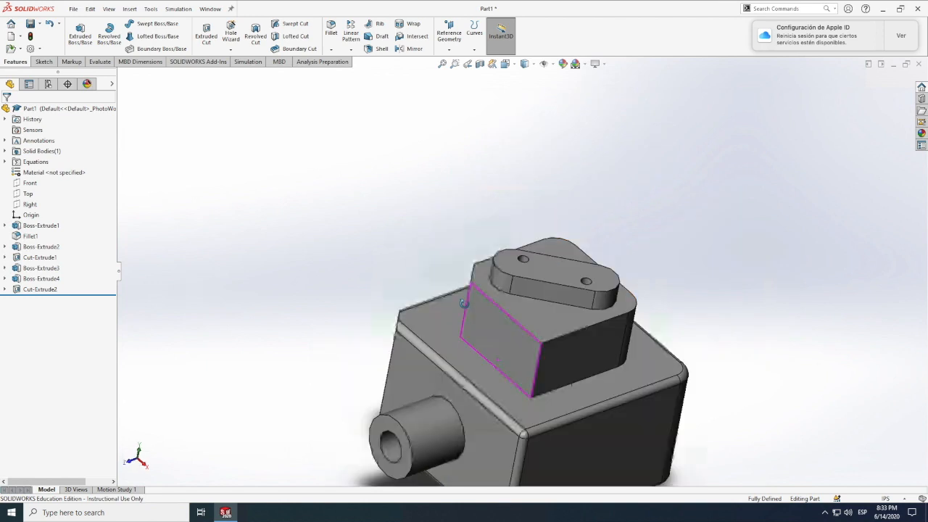
scroll(457, 304, down, 4)
scroll(433, 288, up, 6)
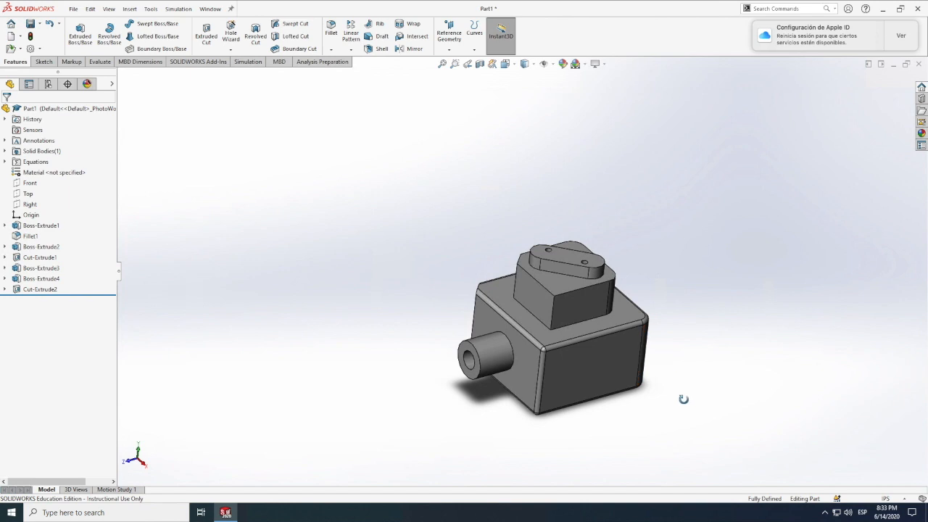
Start a new sketch on the plain side face of the base block, beside the face carrying the cylindrical boss.
click(44, 63)
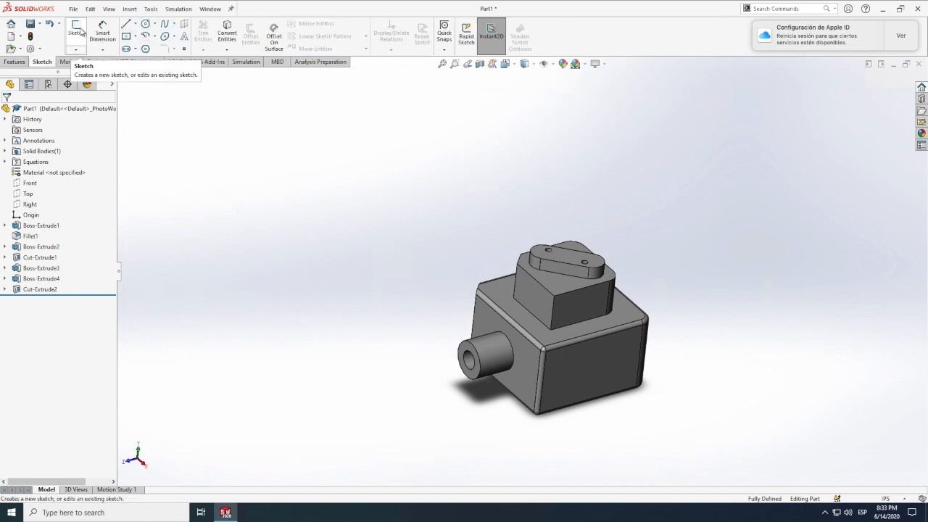
click(584, 373)
click(698, 377)
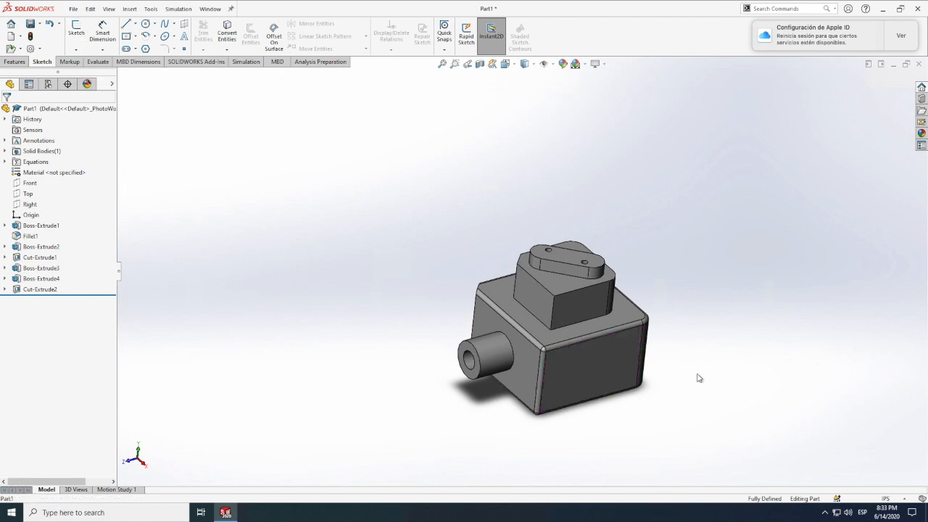
click(76, 29)
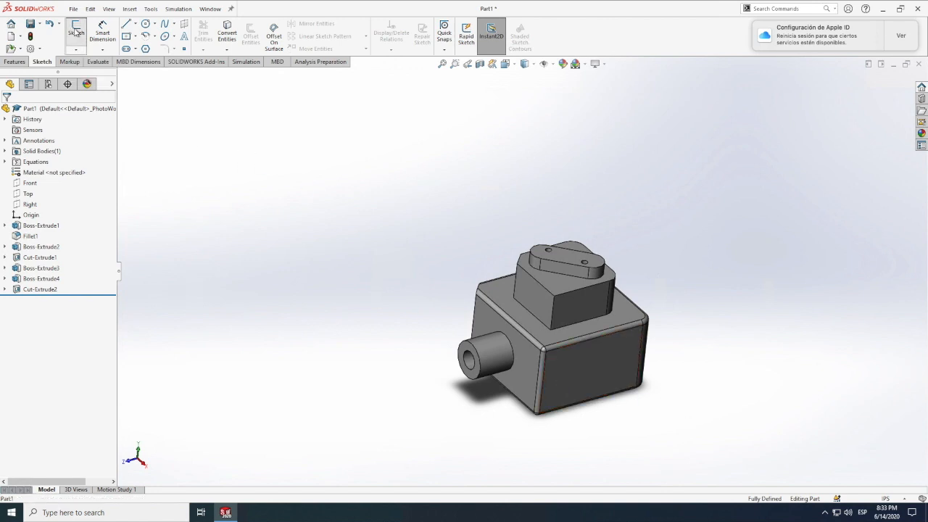
click(600, 372)
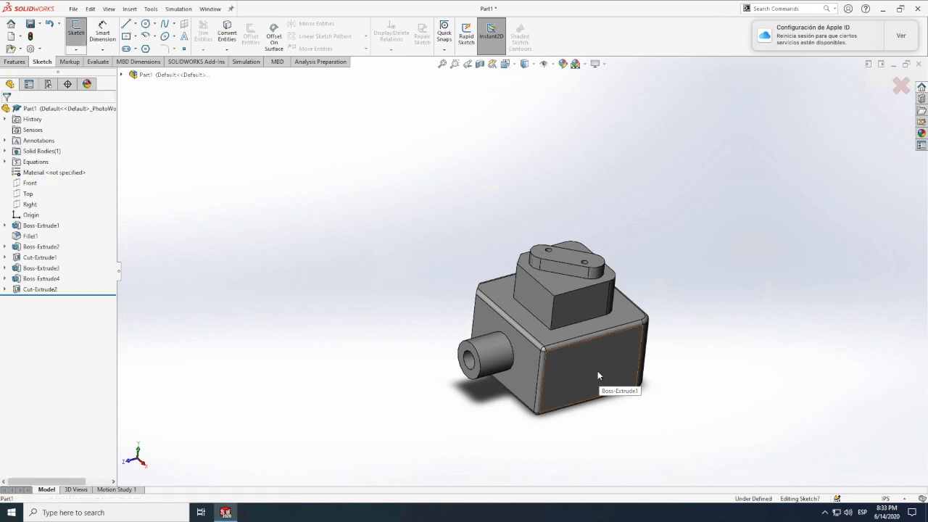
Sketch a center rectangle about 5.9 by 4.1 in, centered on the origin of the side face.
click(147, 25)
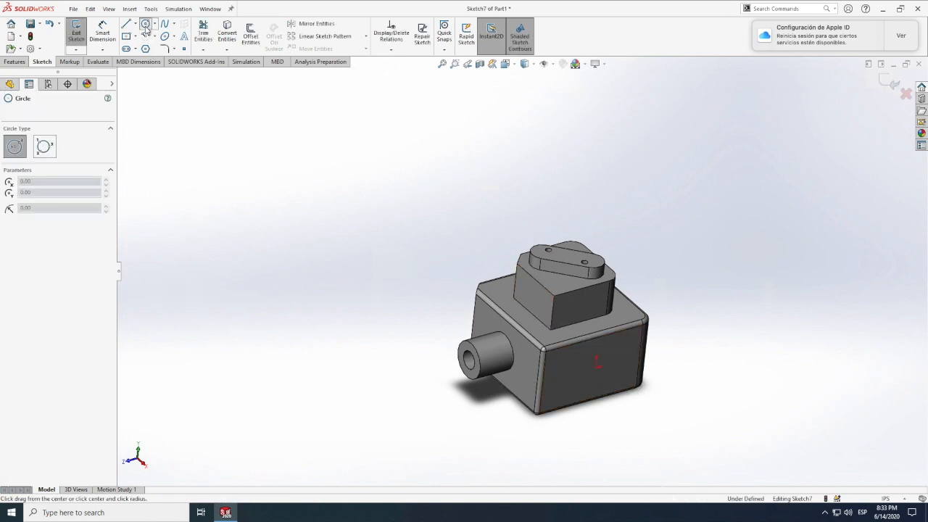
scroll(139, 37, down, 1)
click(42, 62)
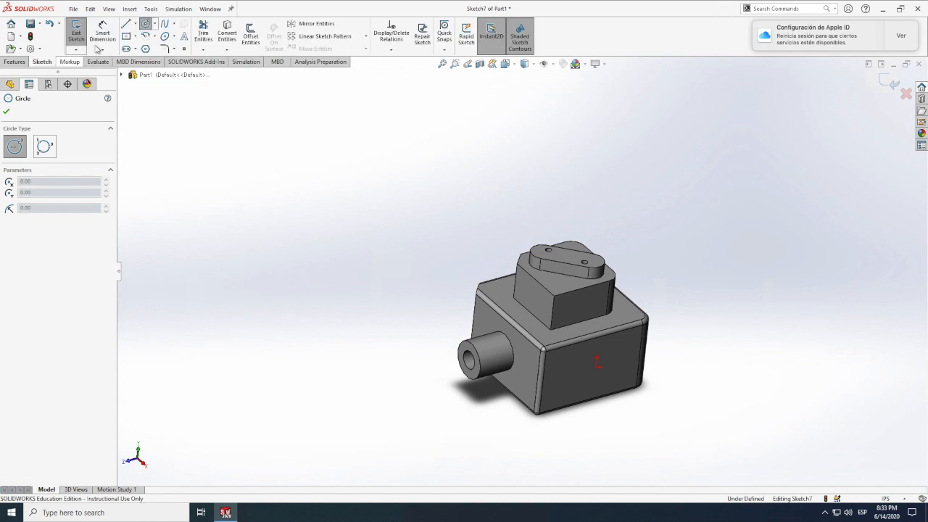
click(125, 36)
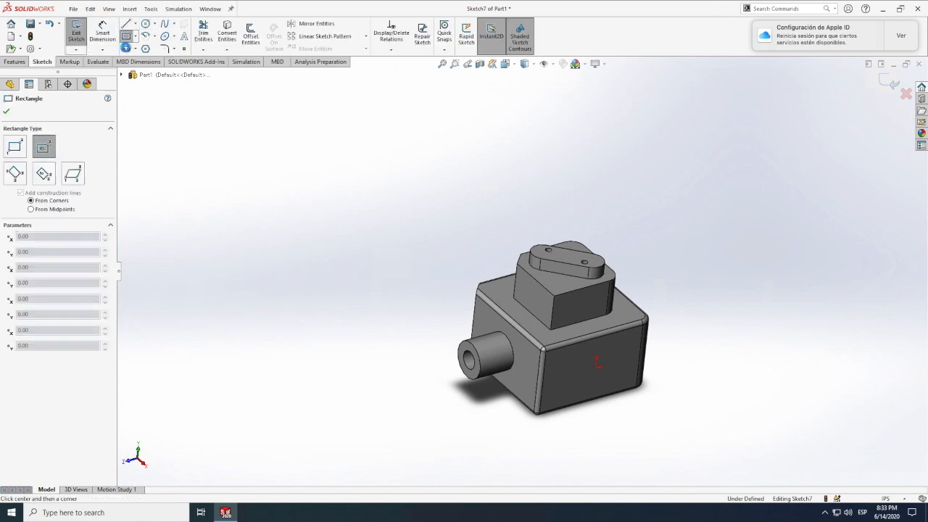
scroll(127, 45, up, 1)
click(596, 368)
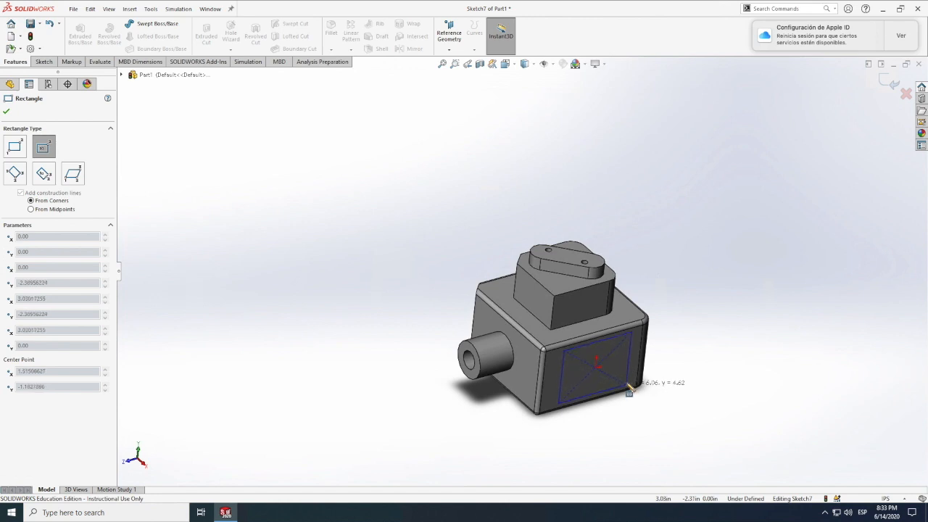
click(630, 388)
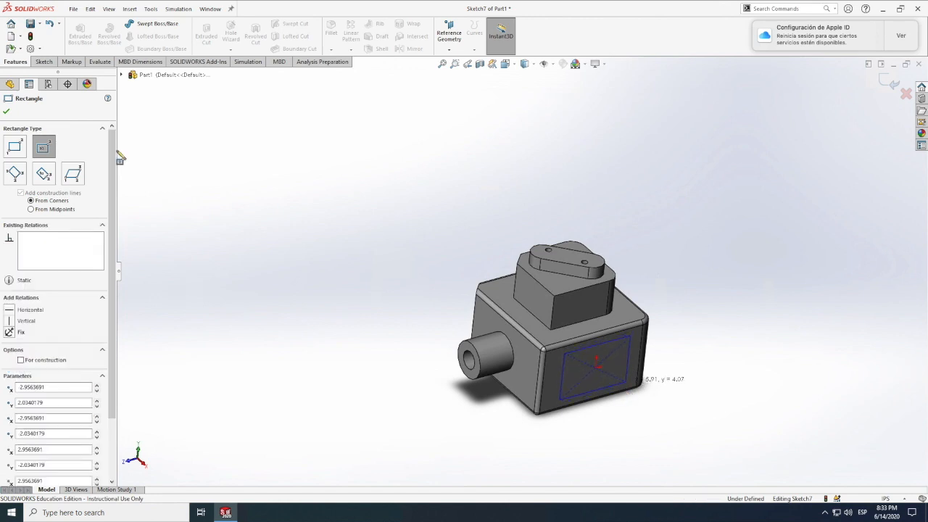
Dimension the rectangle with a height of 4 in and a width of 6 in.
click(45, 63)
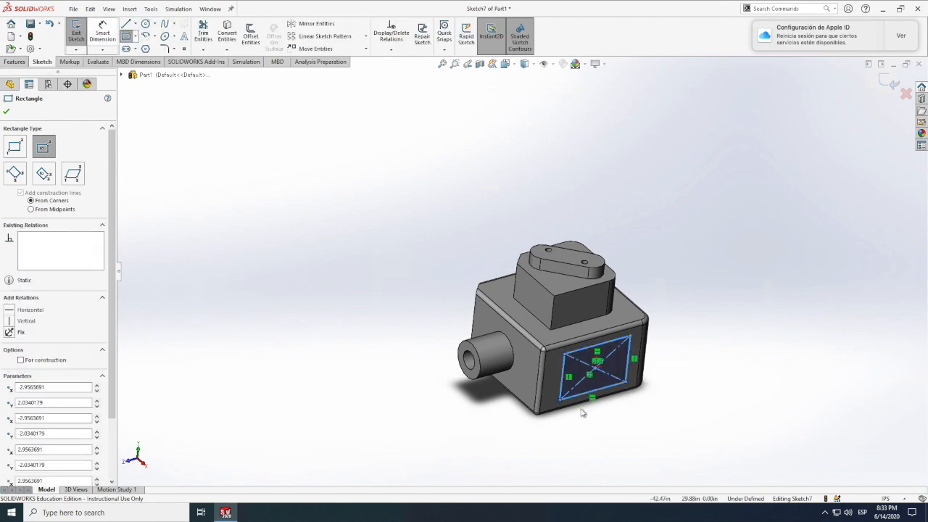
click(563, 382)
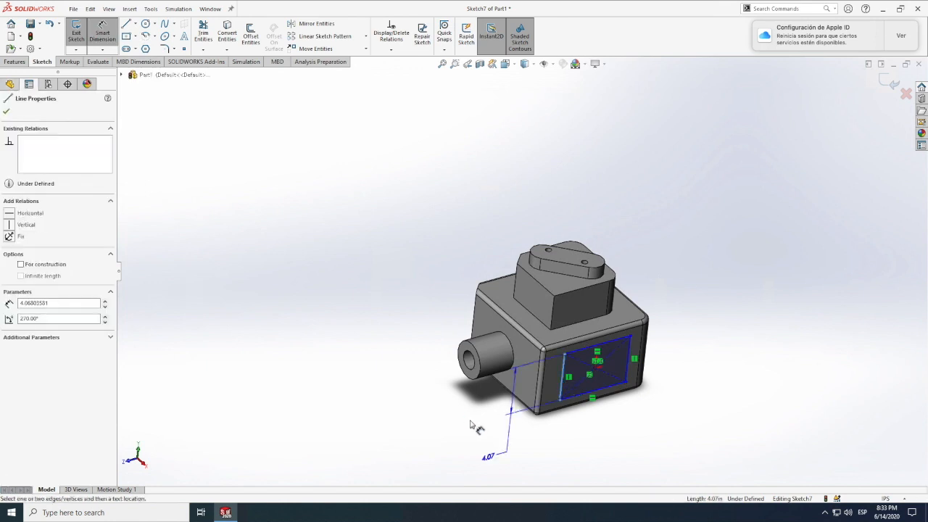
click(473, 425)
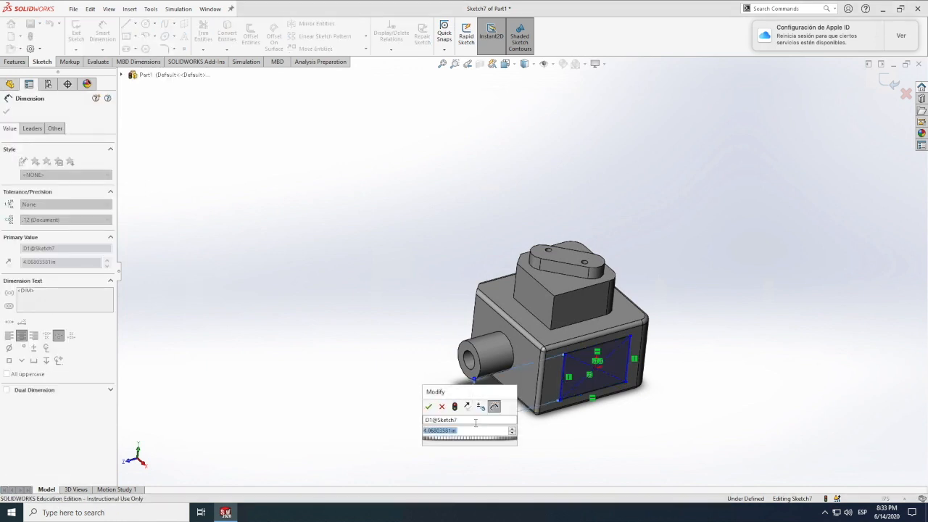
text(4)
key(Return)
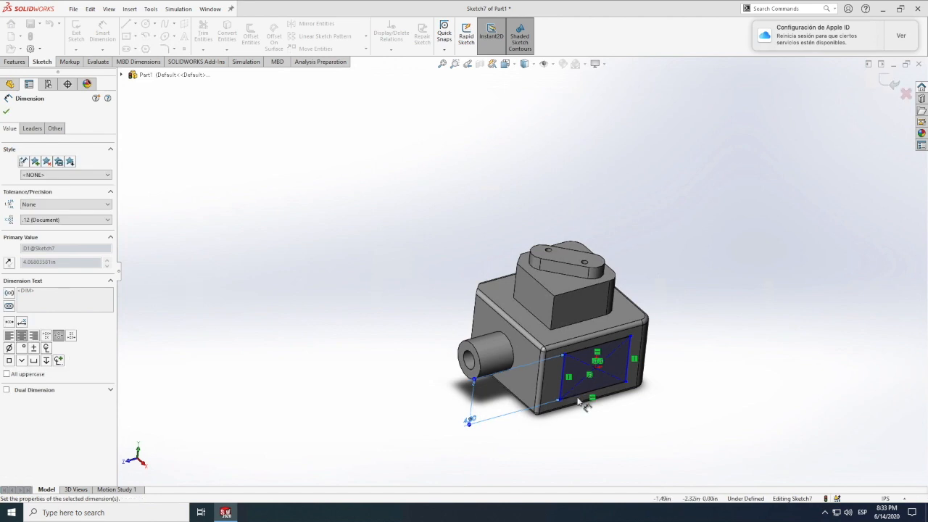
click(589, 390)
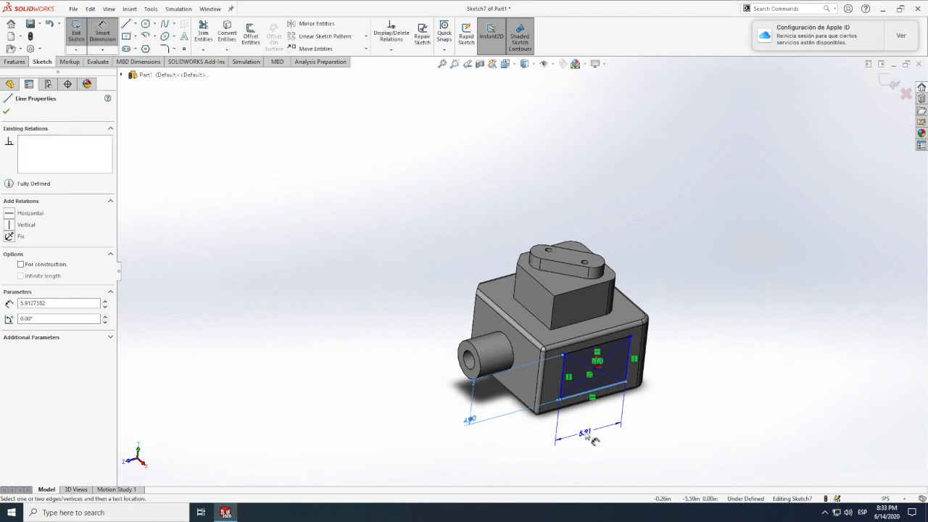
click(589, 437)
text(6)
key(Return)
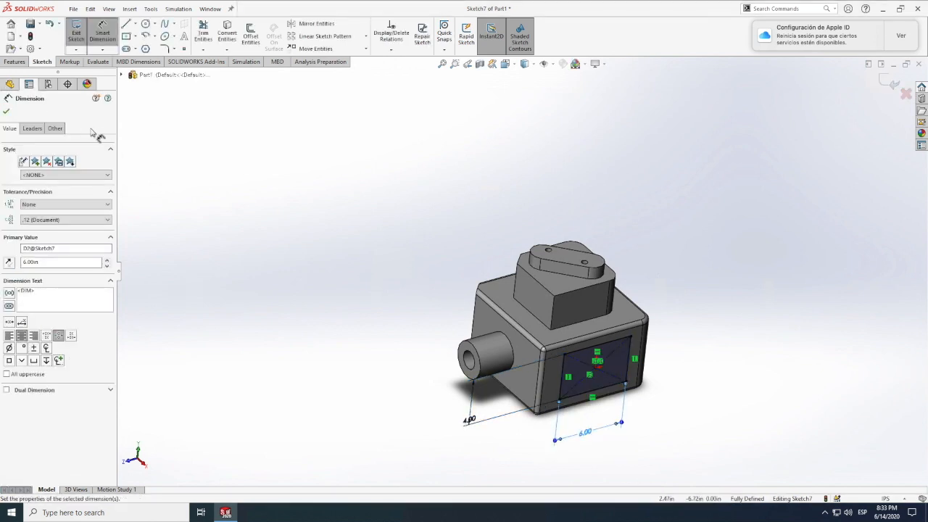
Cut-extrude the rectangle through the base block with a blind depth of 15 in.
click(18, 63)
click(71, 63)
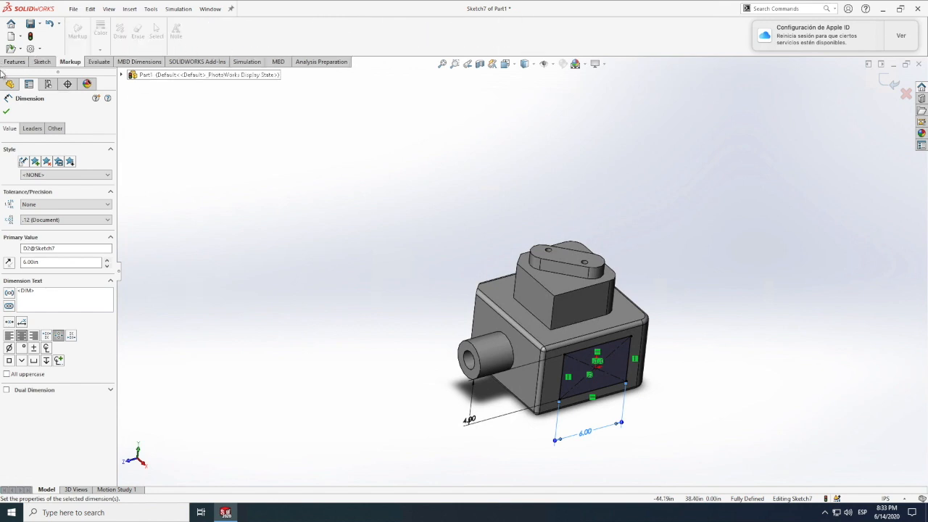
click(13, 62)
click(206, 33)
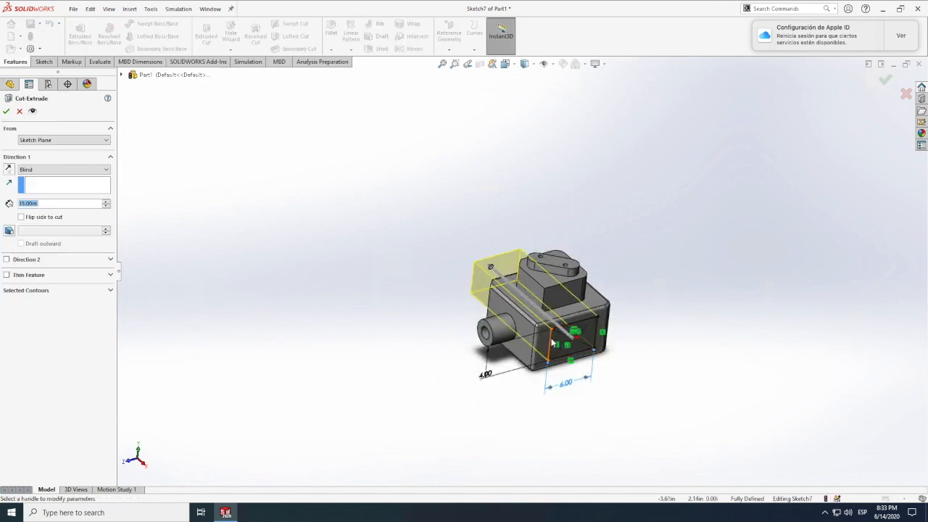
click(7, 112)
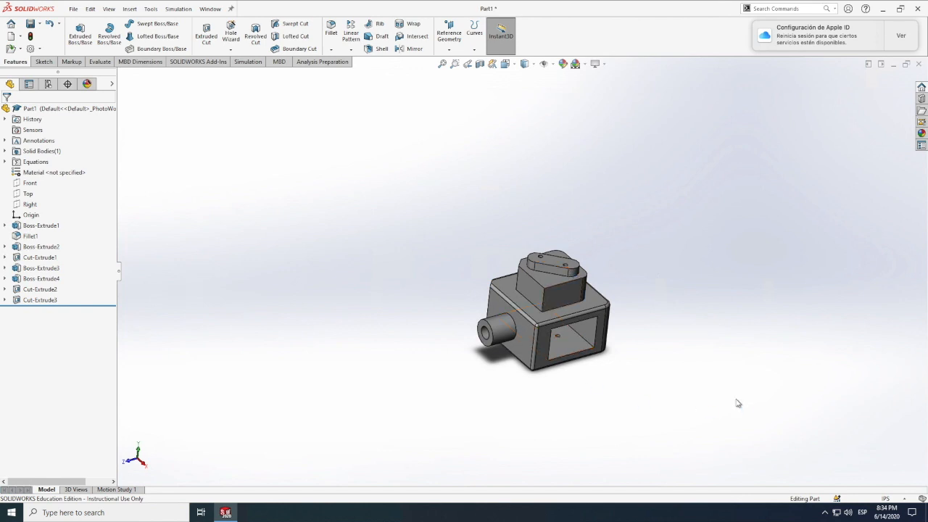
Examine the rectangular opening and the whole part in isometric, front, top and several angled standard views.
scroll(602, 308, up, 4)
scroll(571, 282, down, 3)
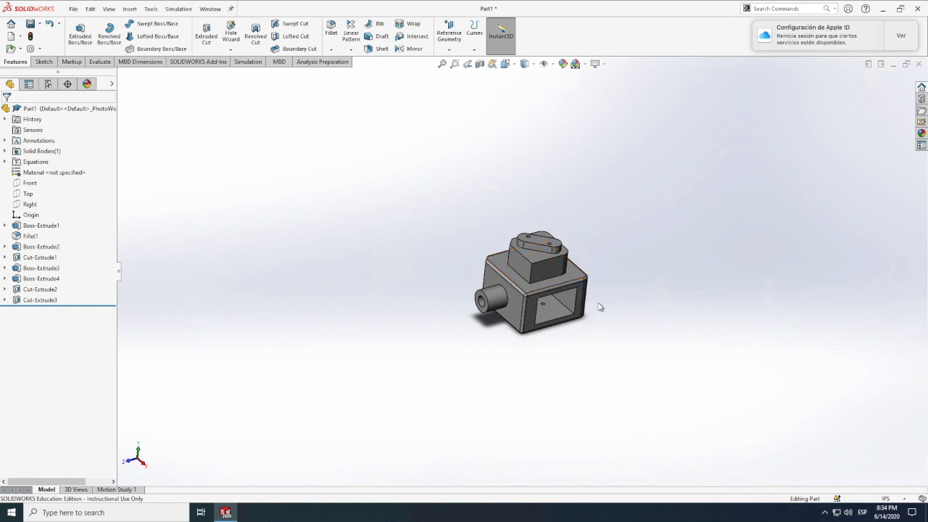
scroll(609, 306, down, 3)
scroll(611, 308, up, 3)
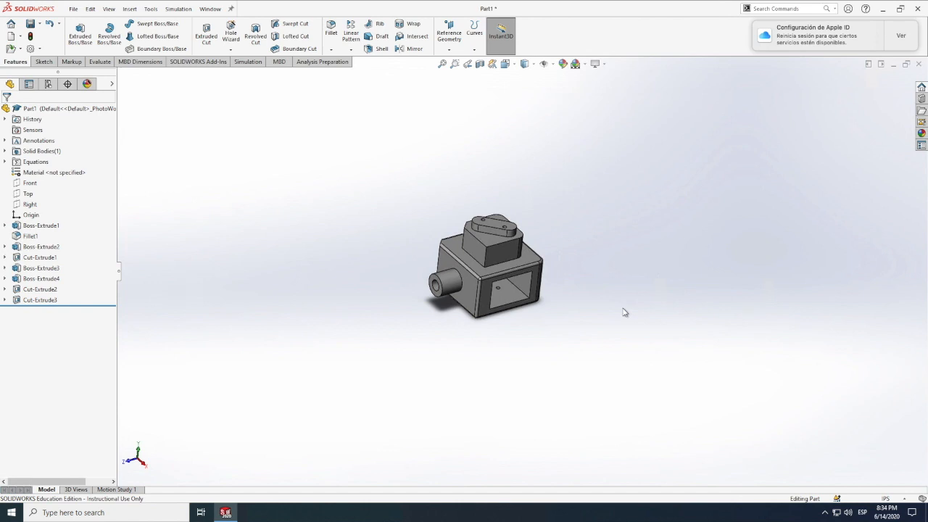
key(space)
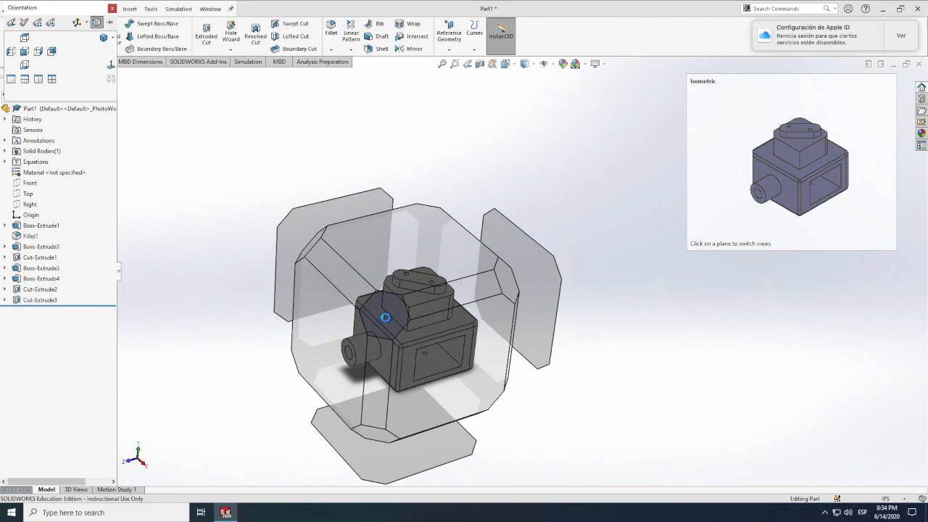
click(385, 317)
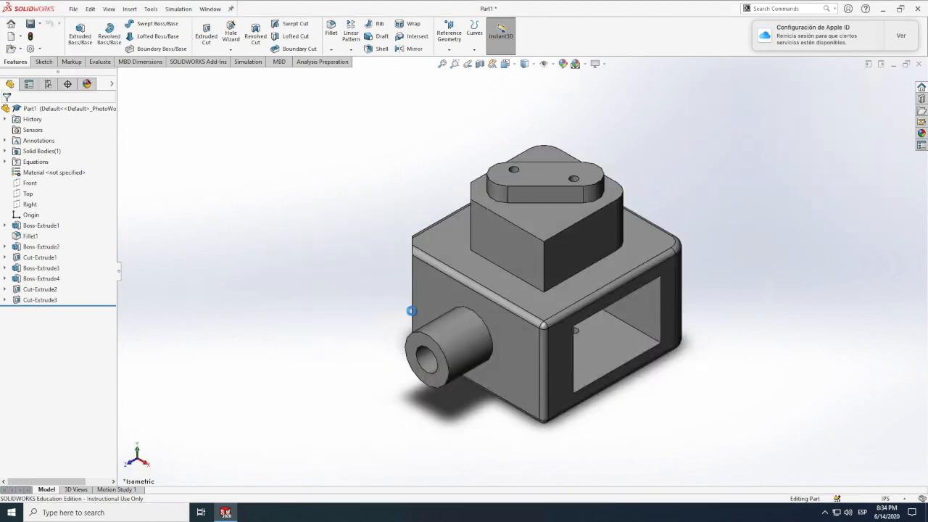
key(space)
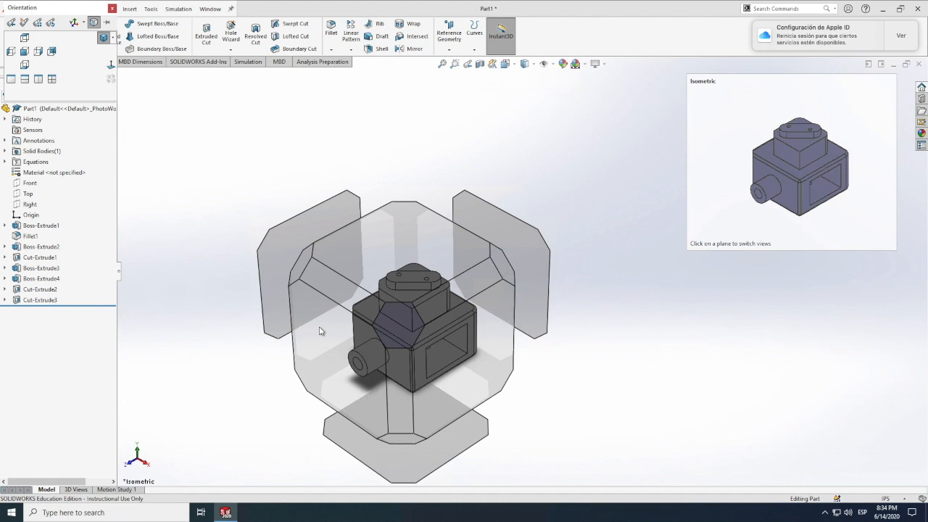
click(318, 331)
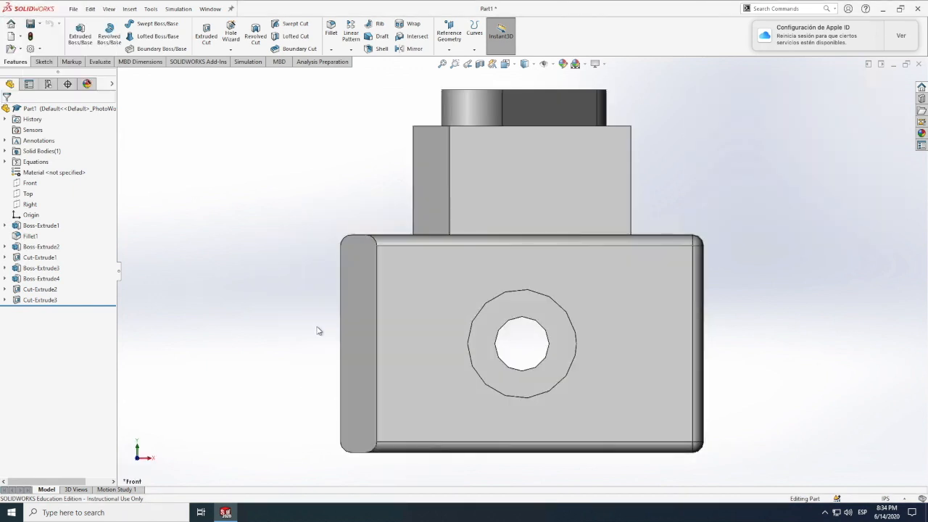
key(space)
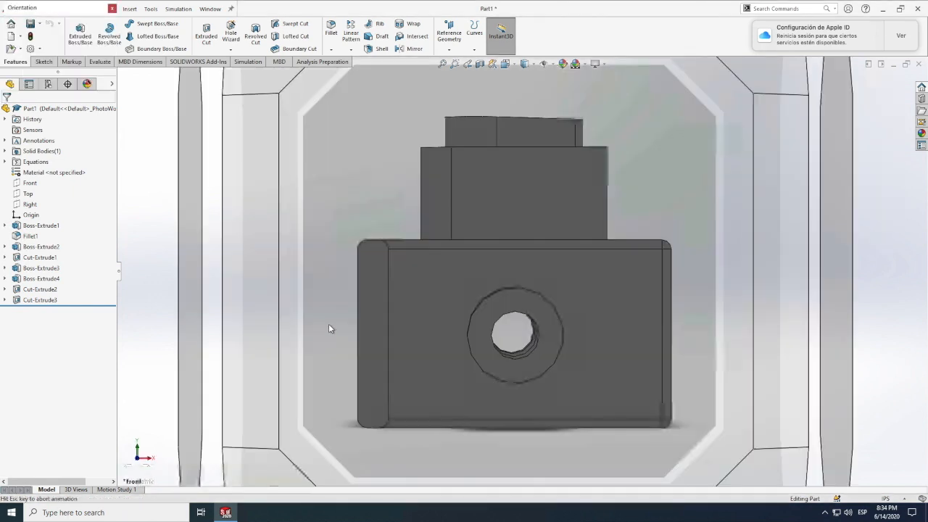
click(287, 316)
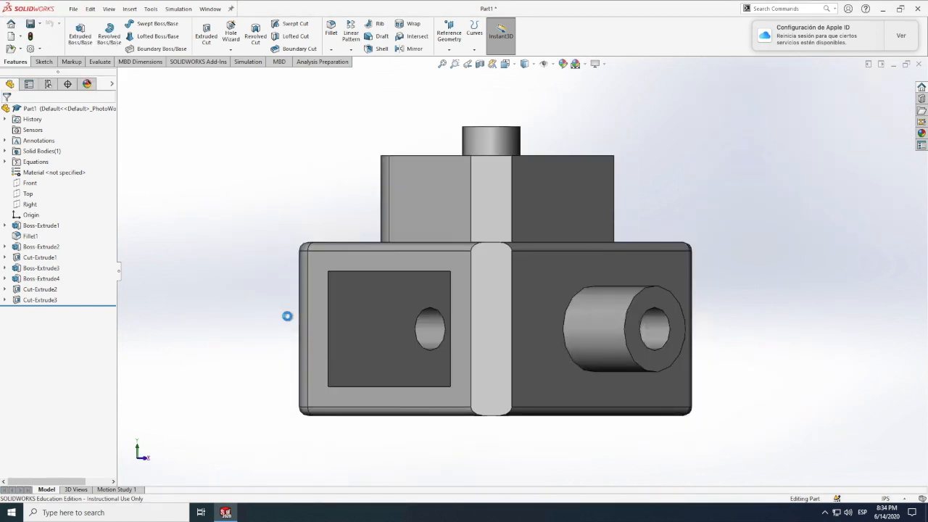
key(space)
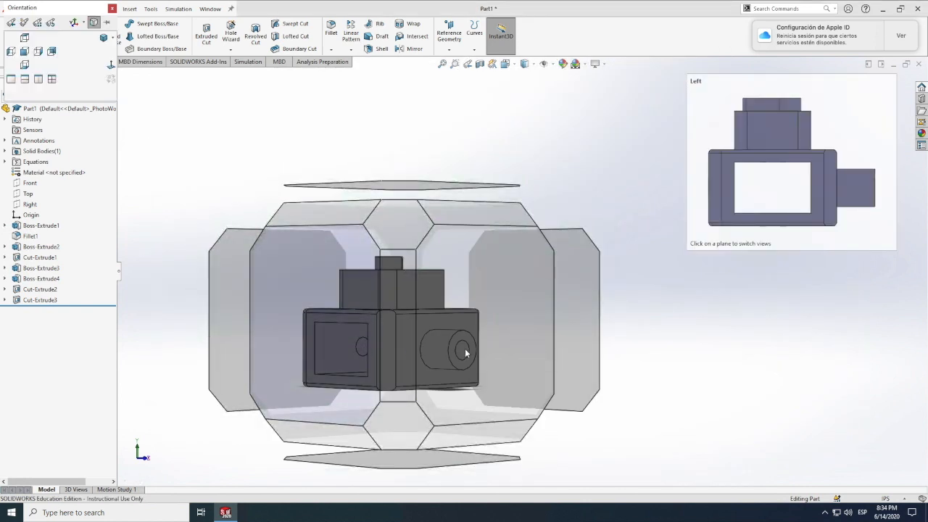
click(316, 222)
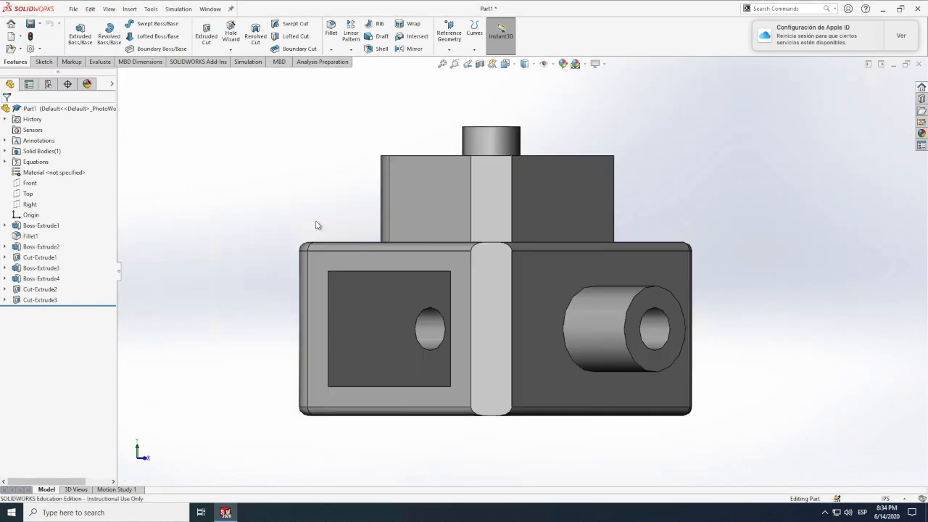
key(space)
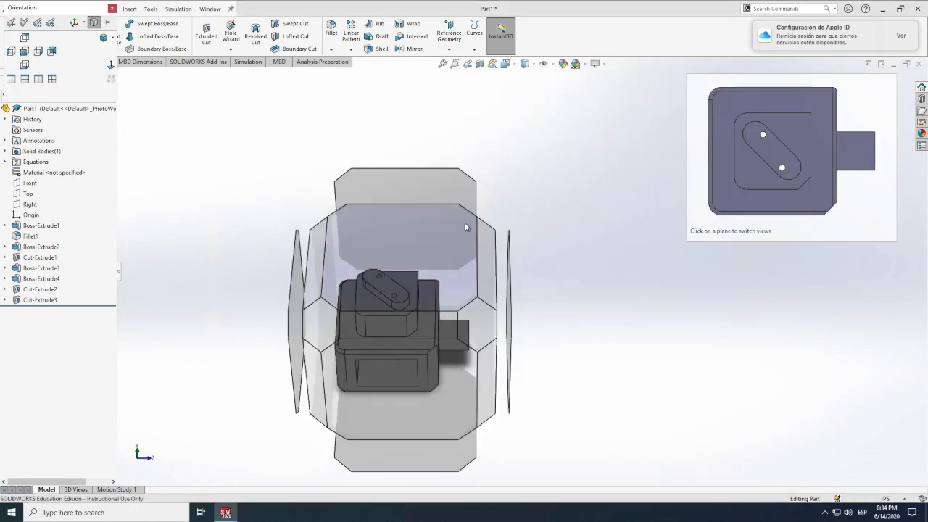
click(466, 227)
key(space)
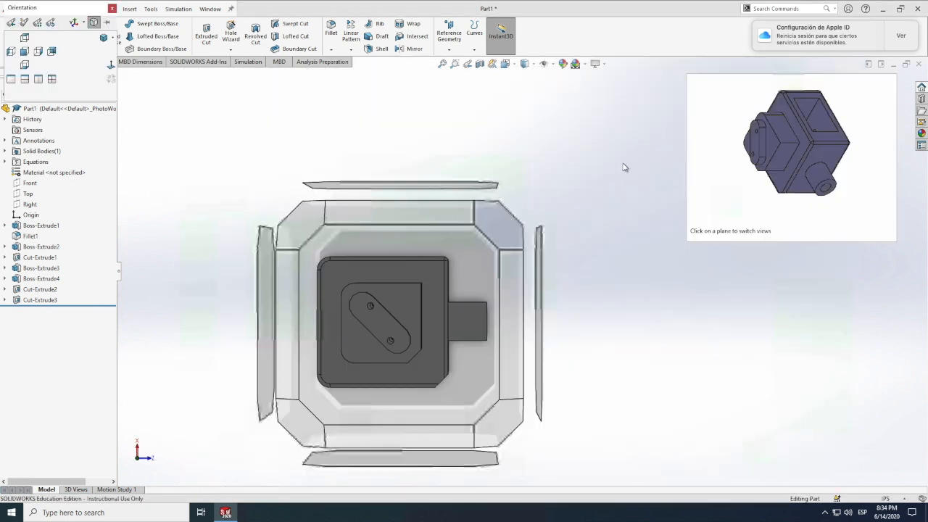
click(491, 228)
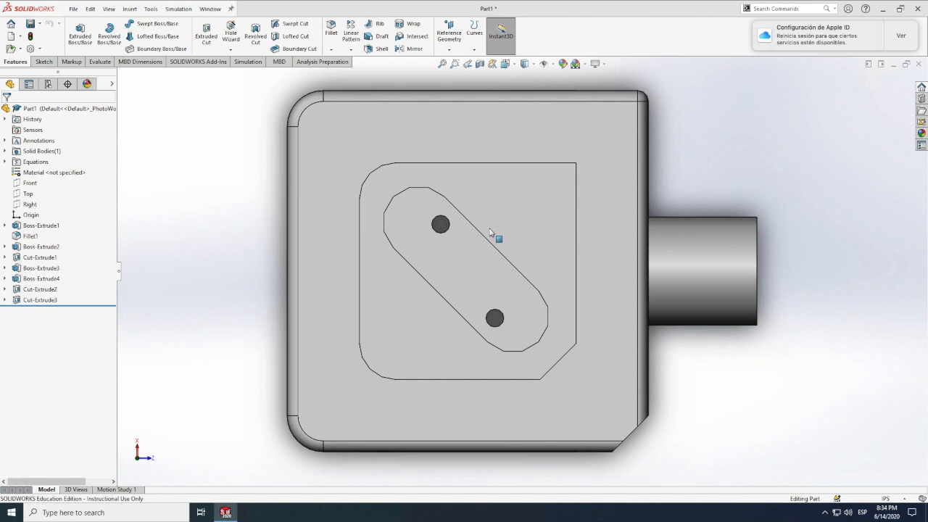
key(ctrl+shift+z)
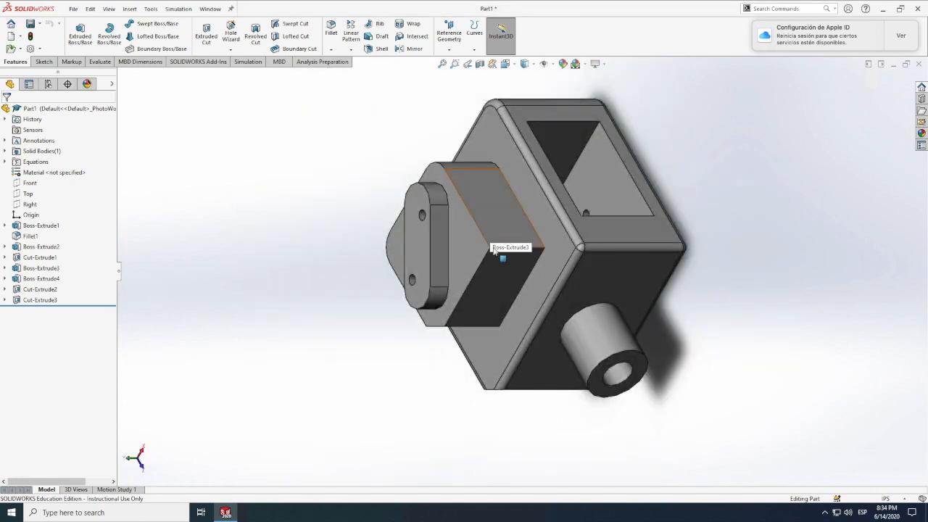
key(space)
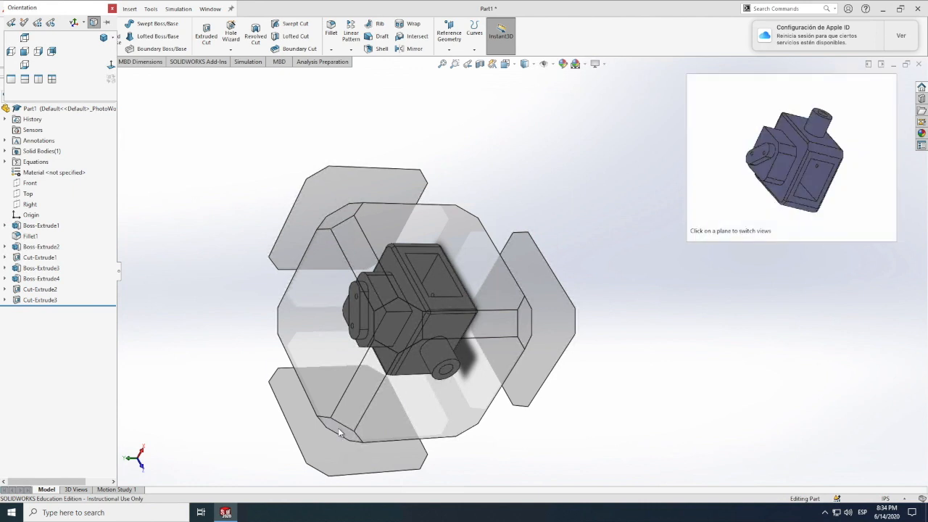
click(339, 433)
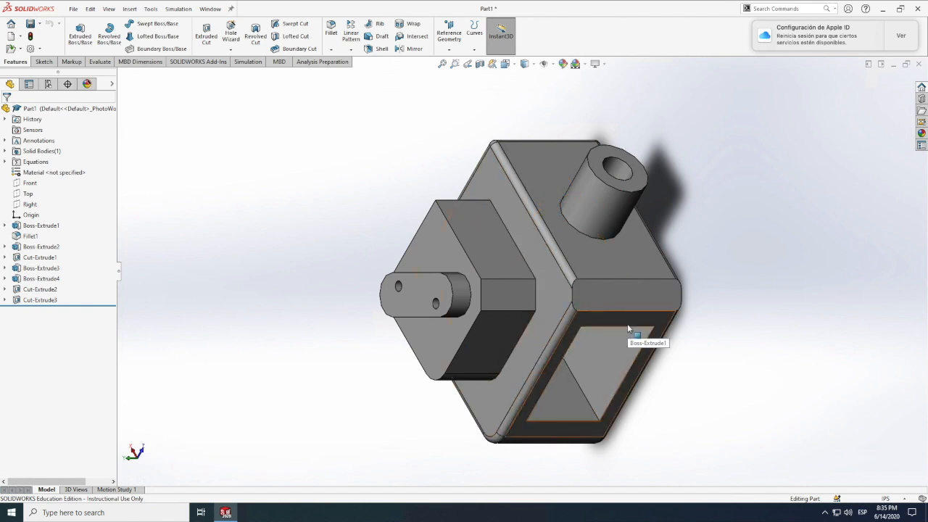
Apply a green appearance (RGB 0, 192, 0) to the entire solid body.
scroll(636, 334, up, 3)
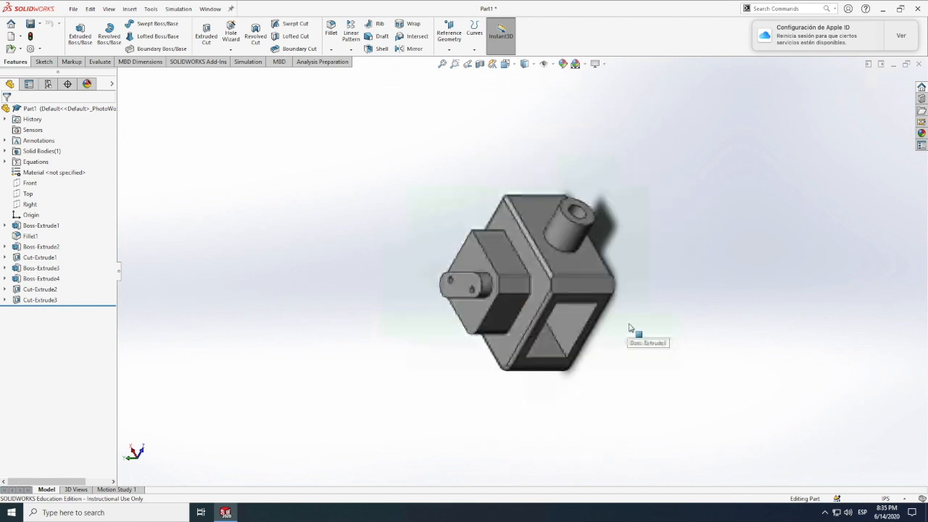
scroll(566, 269, down, 1)
click(565, 269)
right_click(565, 269)
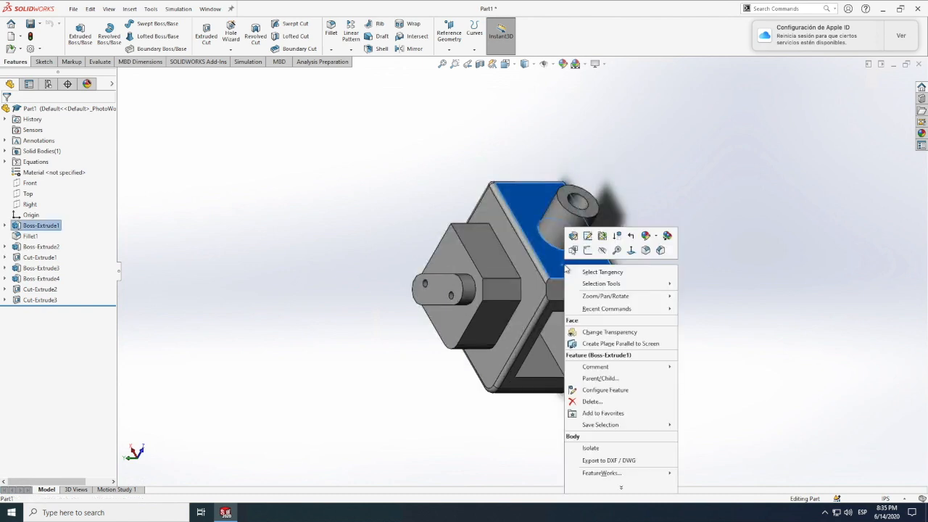
click(657, 239)
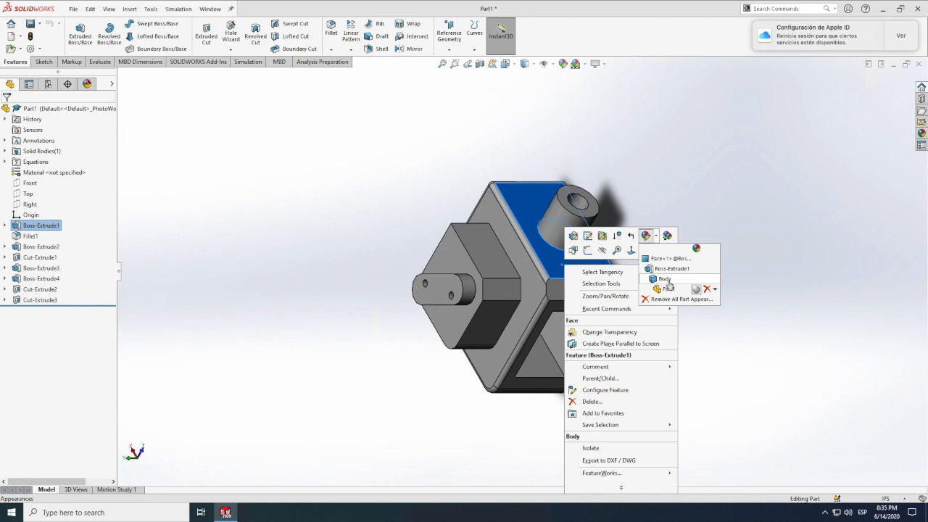
click(664, 279)
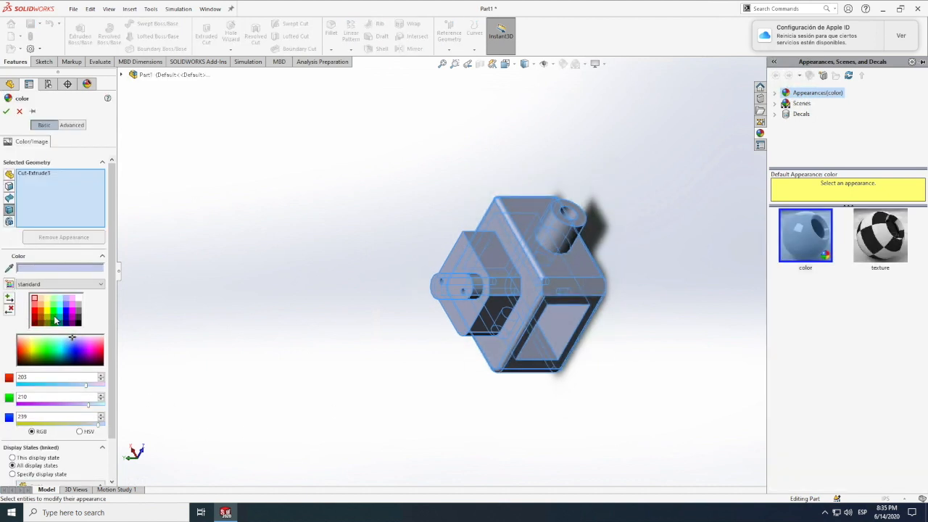
click(56, 321)
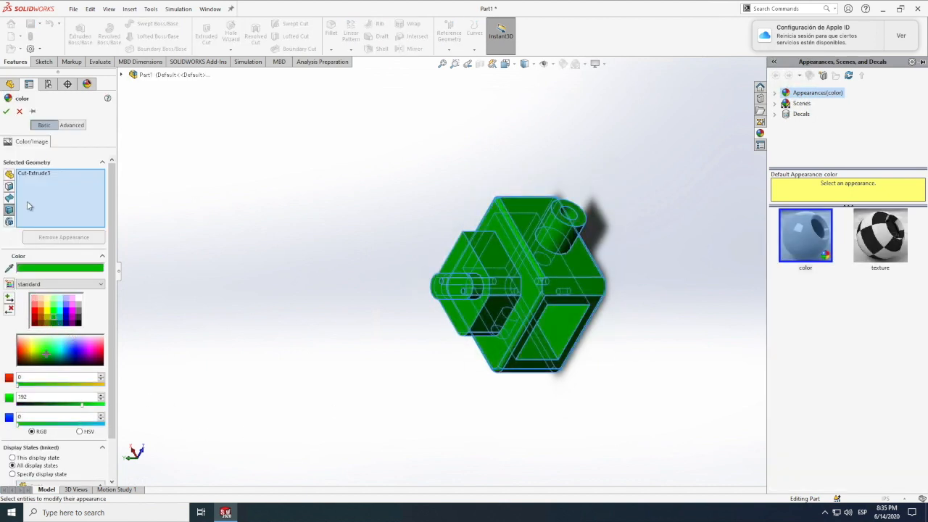
click(7, 111)
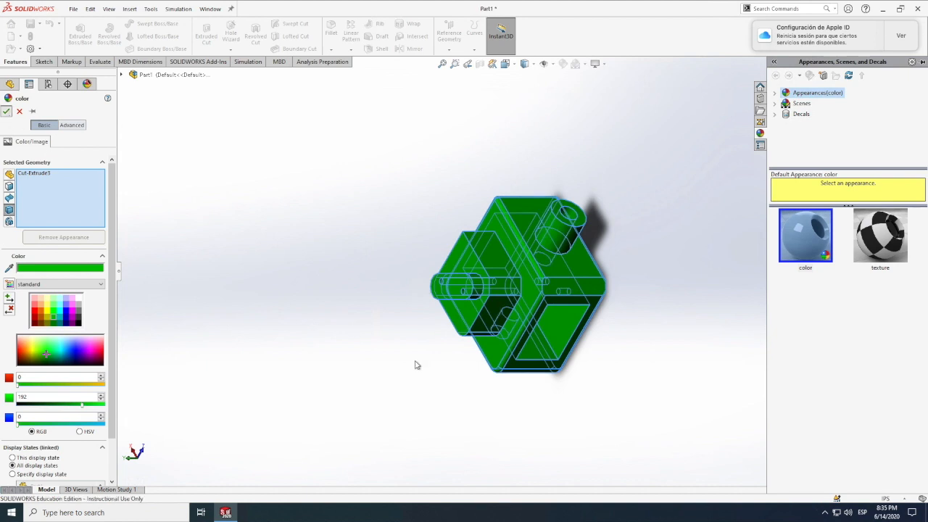
Color the cylindrical boss feature Boss-Extrude2 purple (RGB 192, 0, 192).
right_click(560, 241)
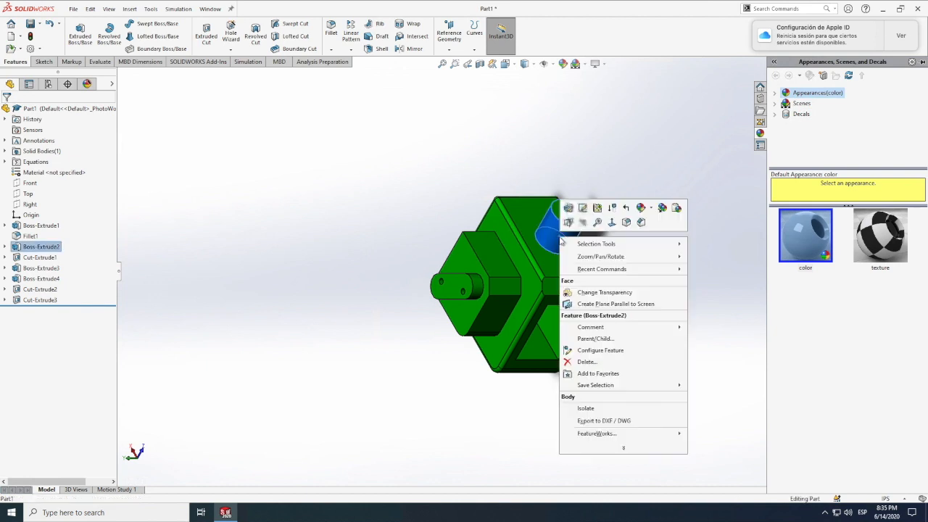
click(655, 209)
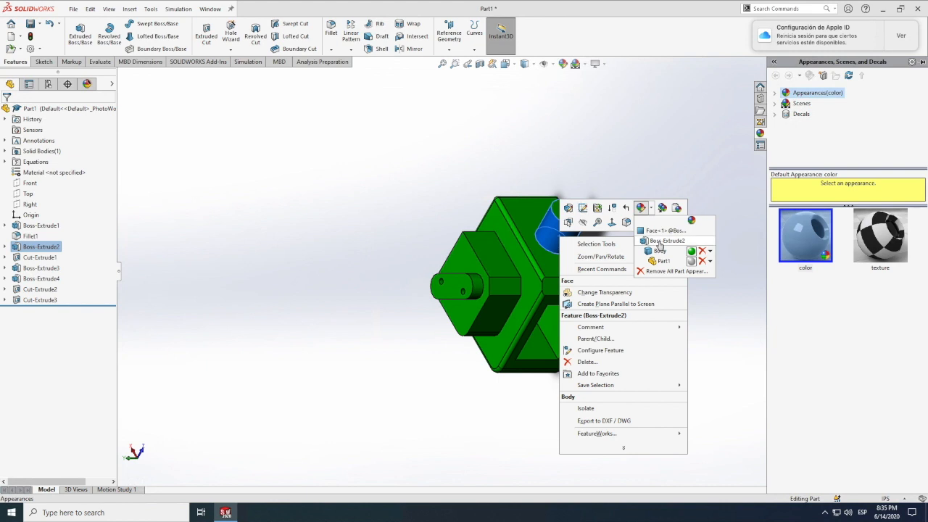
click(665, 241)
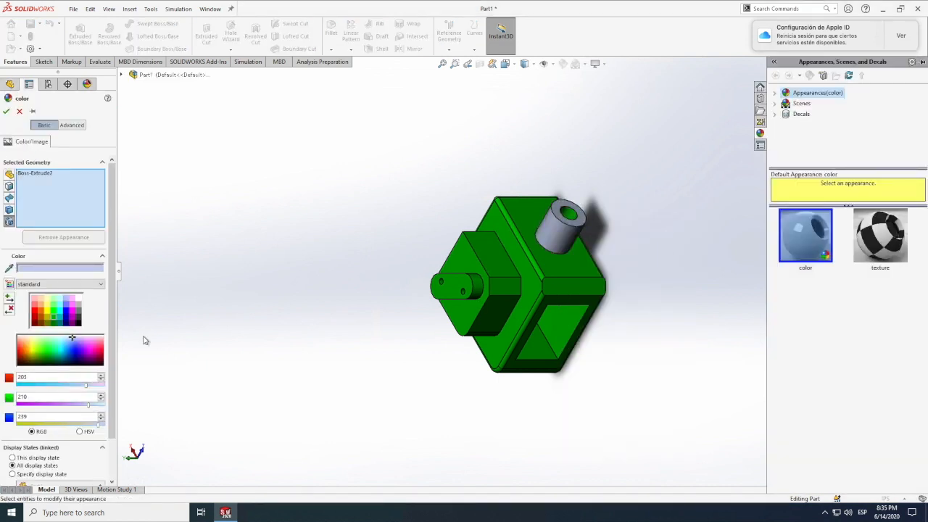
click(72, 318)
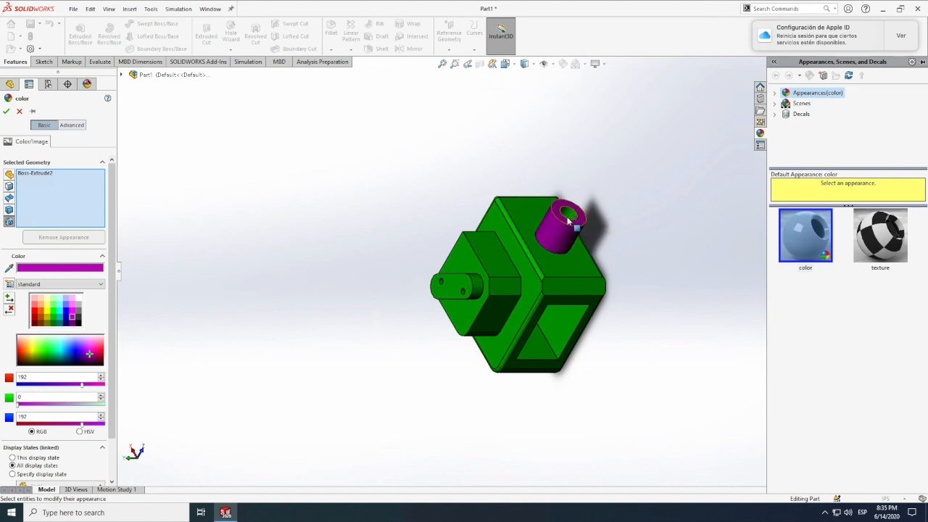
click(6, 114)
Color the Cut-Extrude1 hole through the cylindrical boss the same purple (RGB 192, 0, 192).
scroll(565, 223, down, 1)
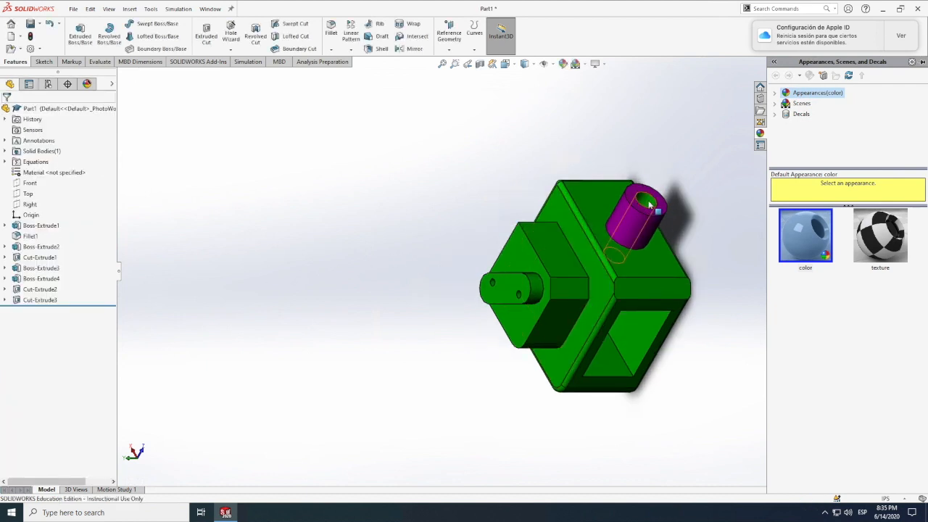
right_click(650, 206)
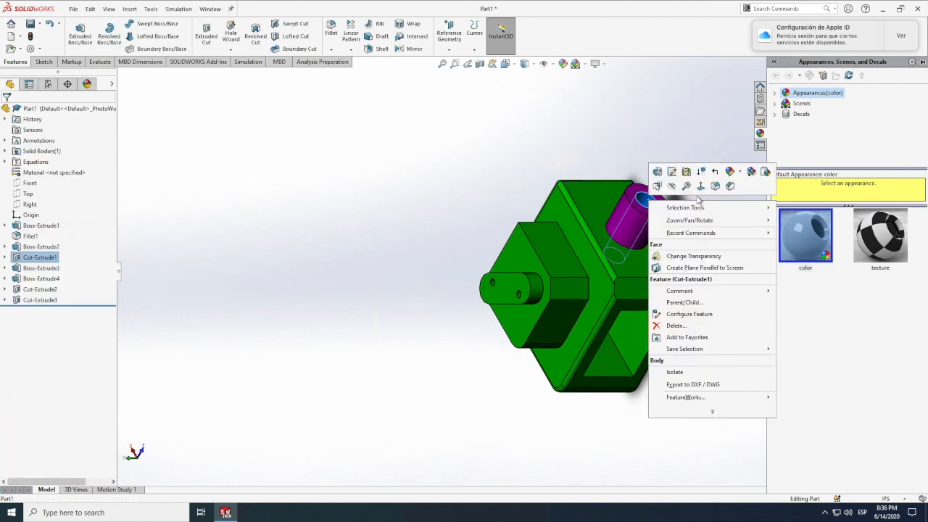
click(740, 174)
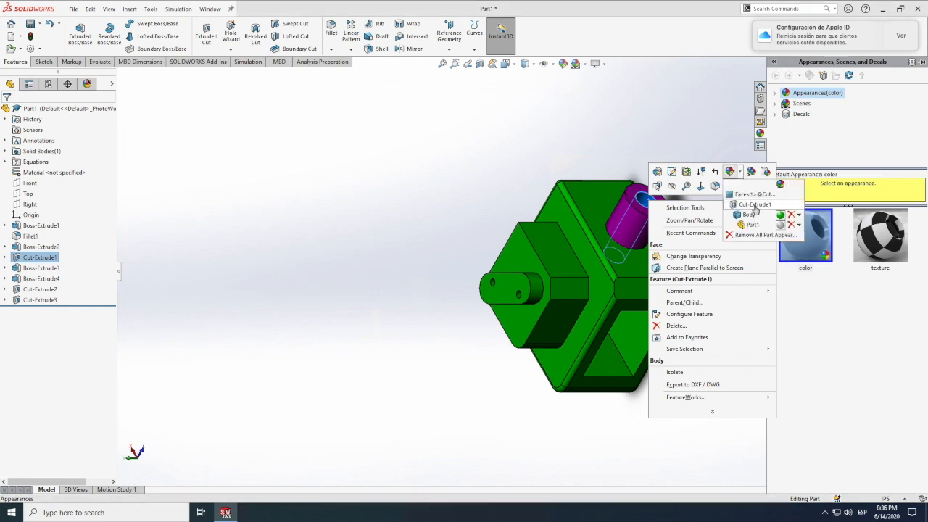
click(753, 206)
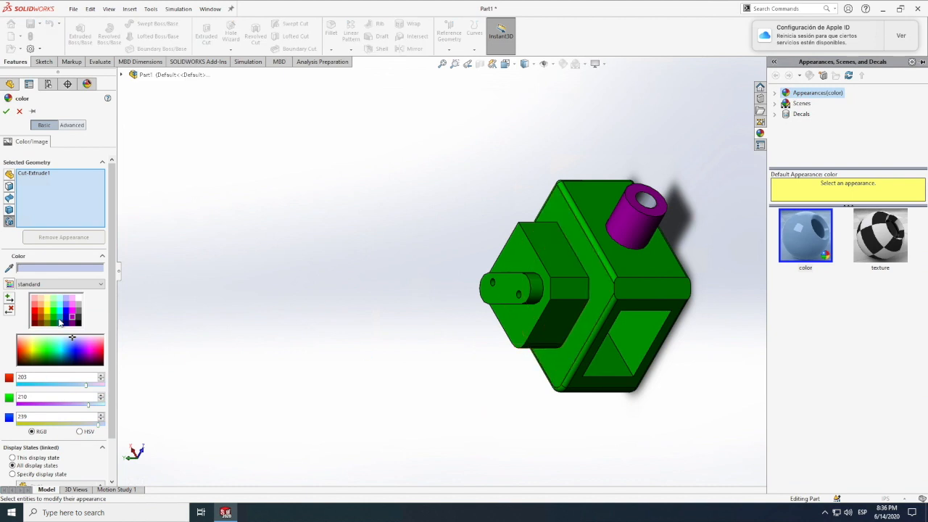
click(72, 317)
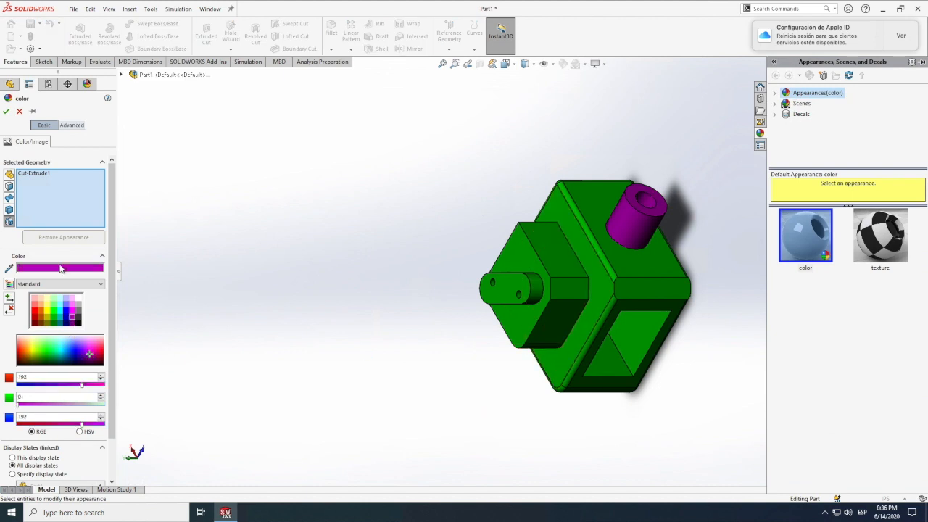
click(6, 111)
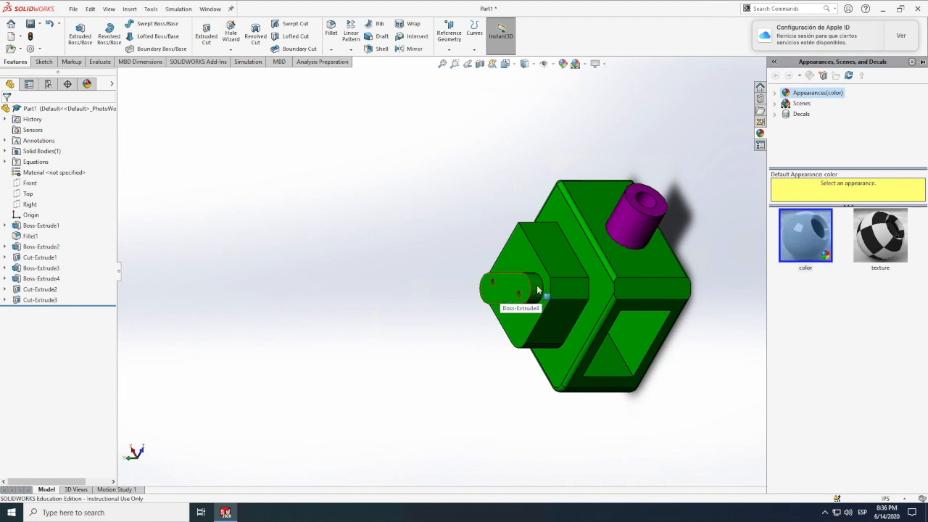
Color the end face of the slot-shaped boss with the two small holes red.
right_click(502, 301)
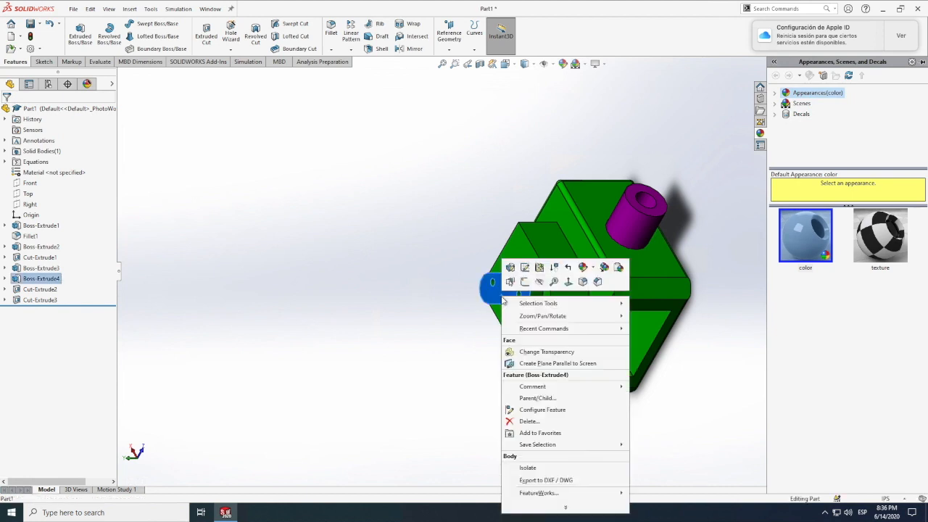
click(596, 270)
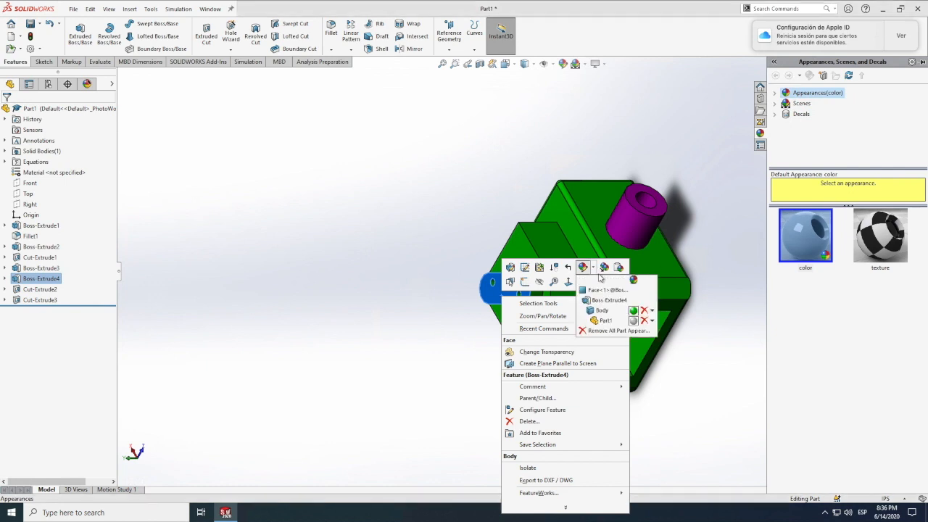
click(590, 300)
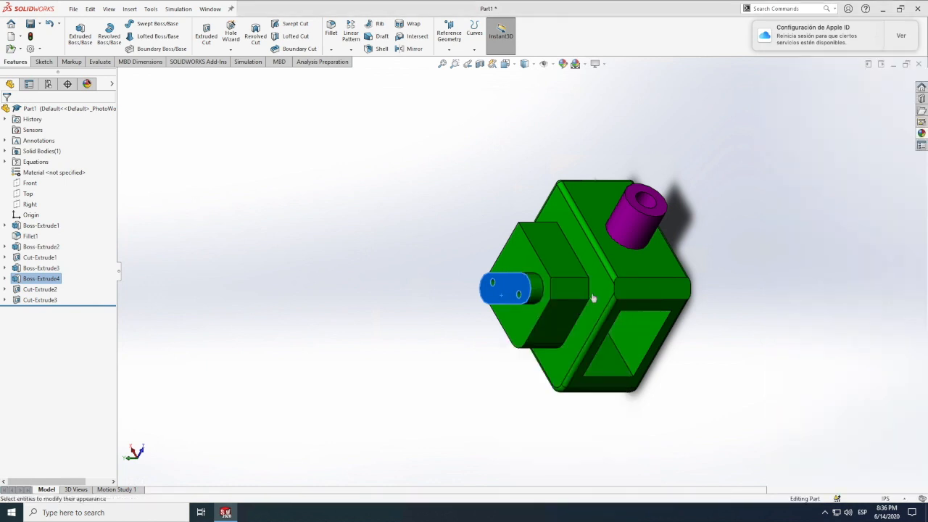
click(40, 322)
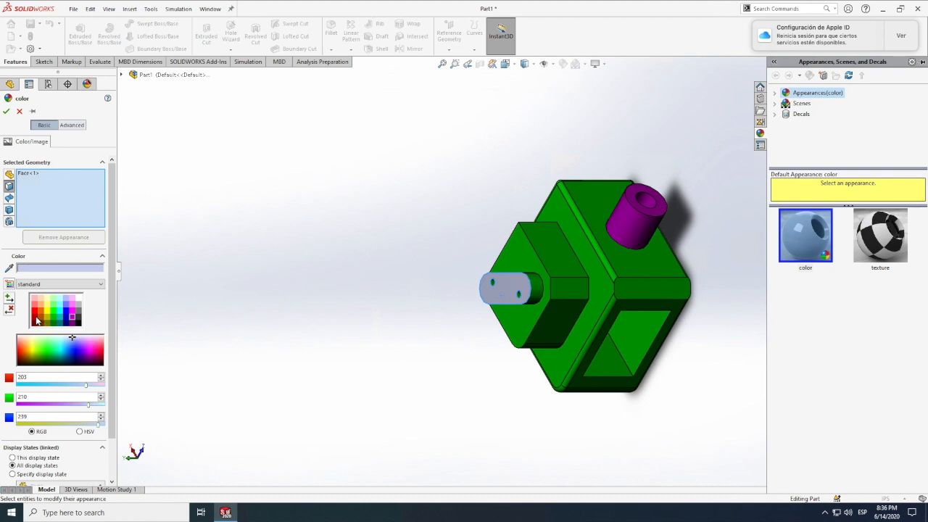
click(6, 112)
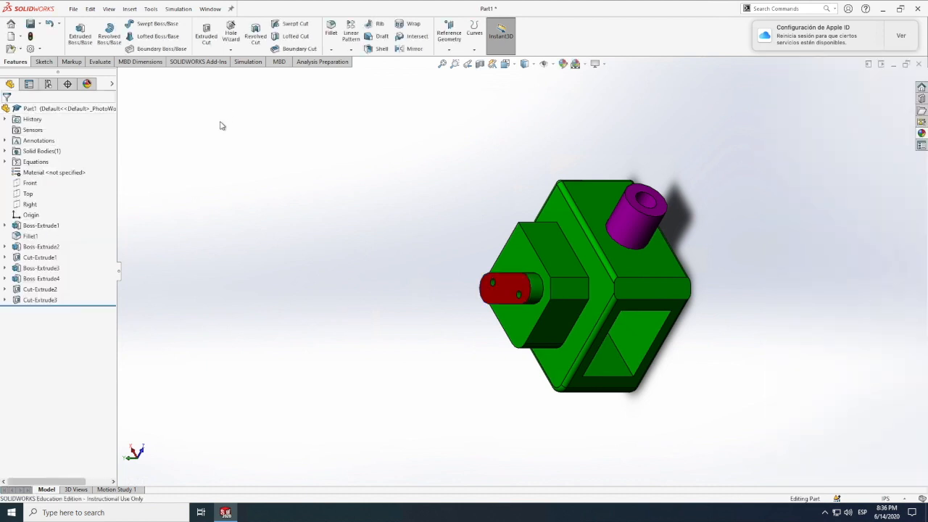
Rotate the part freely to examine the colored bosses, holes and rectangular opening from several sides.
click(109, 9)
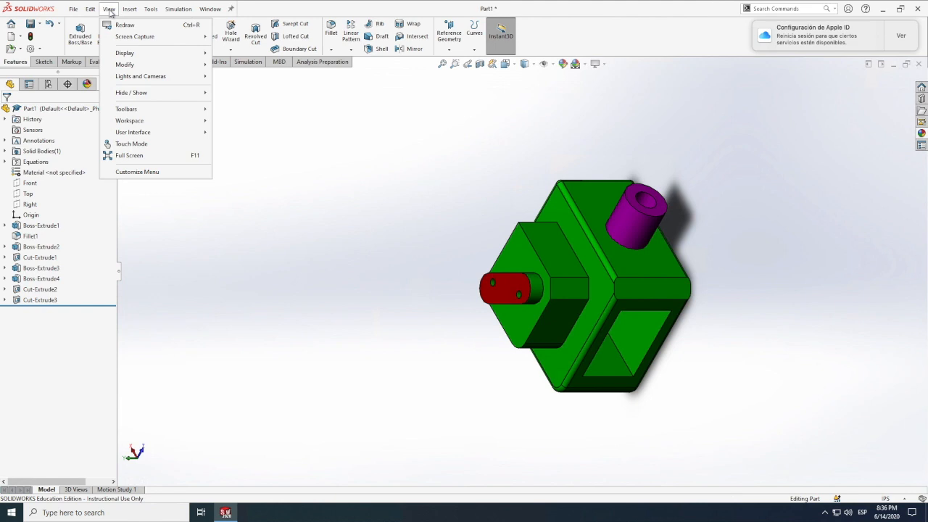
mouse_move(134, 67)
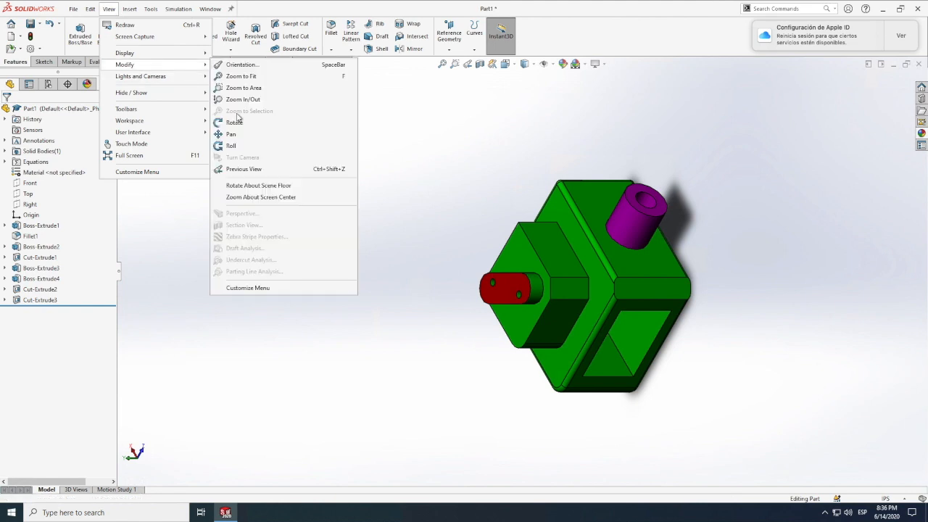
click(234, 123)
drag(452, 302, 419, 369)
drag(519, 358, 654, 215)
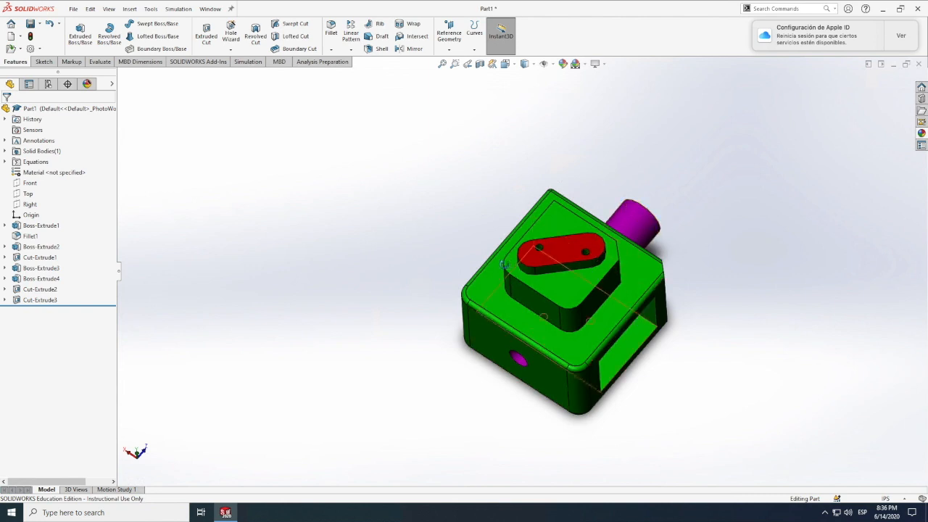
drag(504, 263, 672, 262)
drag(679, 348, 617, 361)
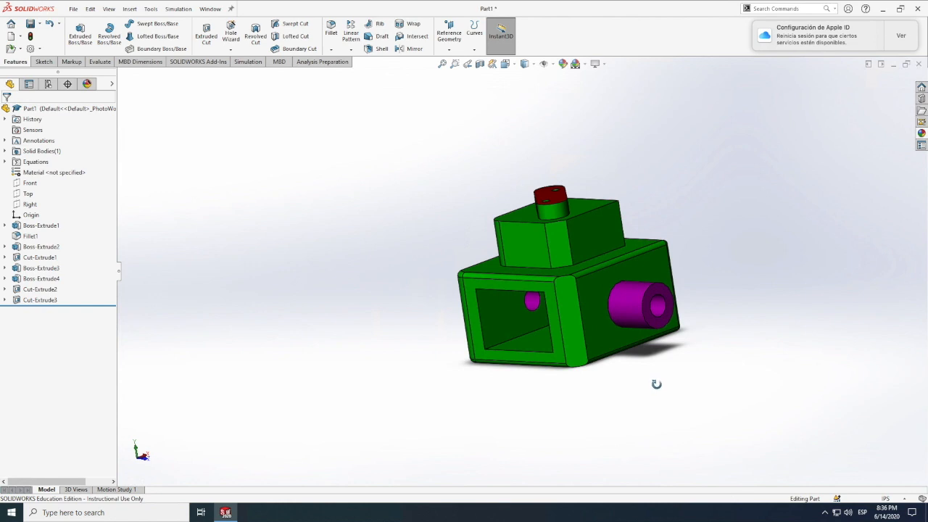
scroll(659, 383, down, 1)
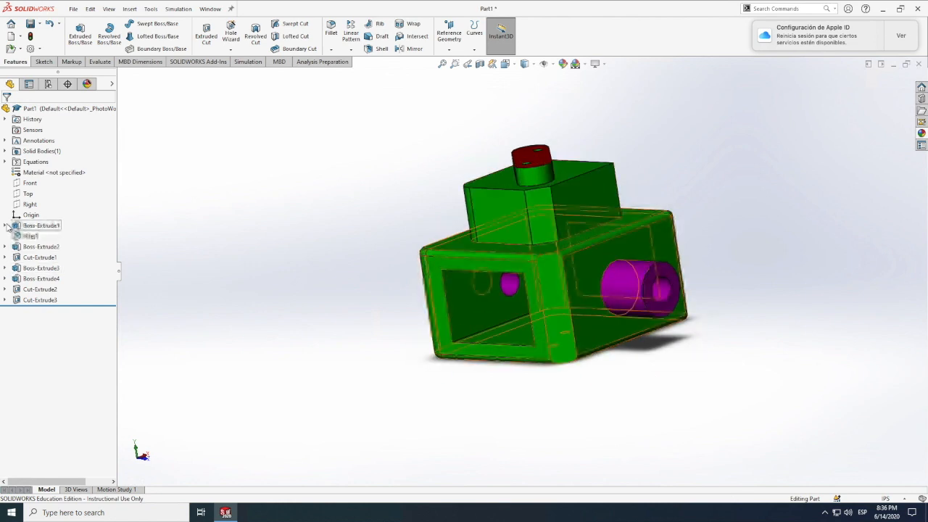
Expand all the boss and cut extrude features in the feature tree to show their underlying sketches.
click(5, 225)
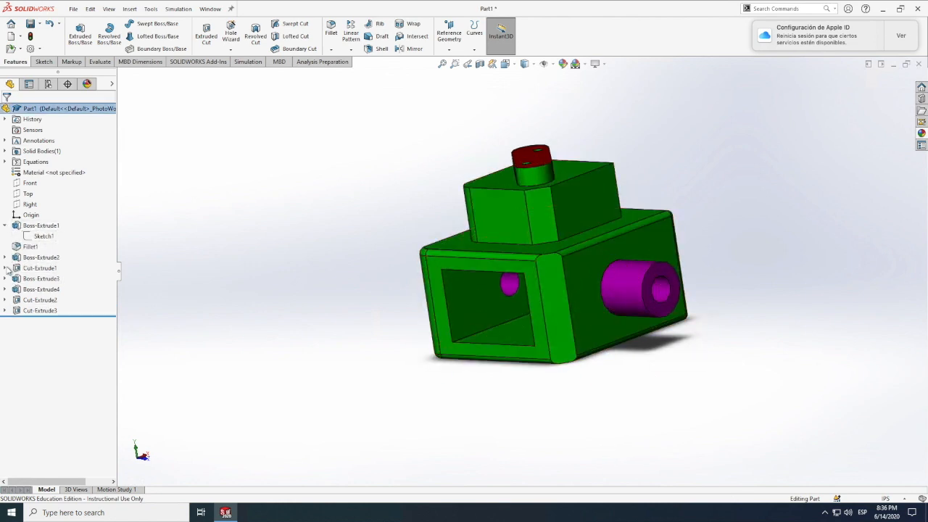
click(5, 258)
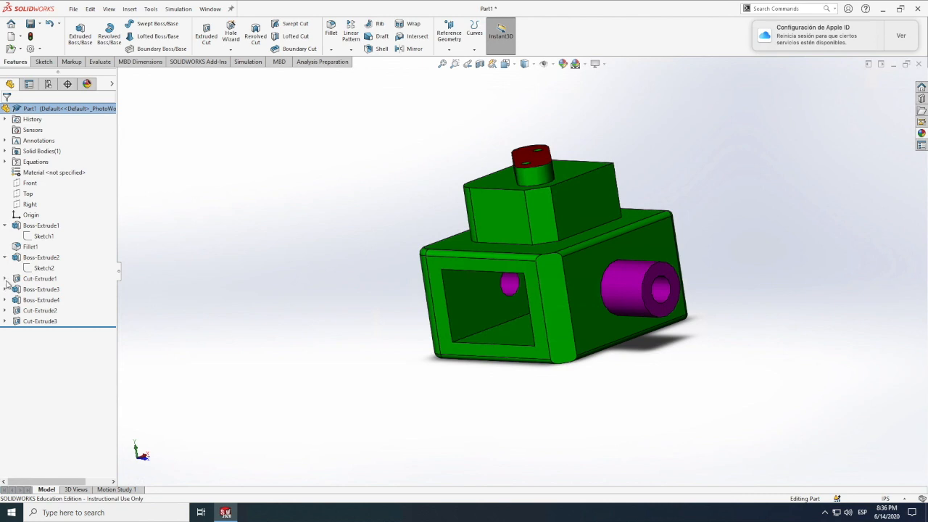
click(5, 279)
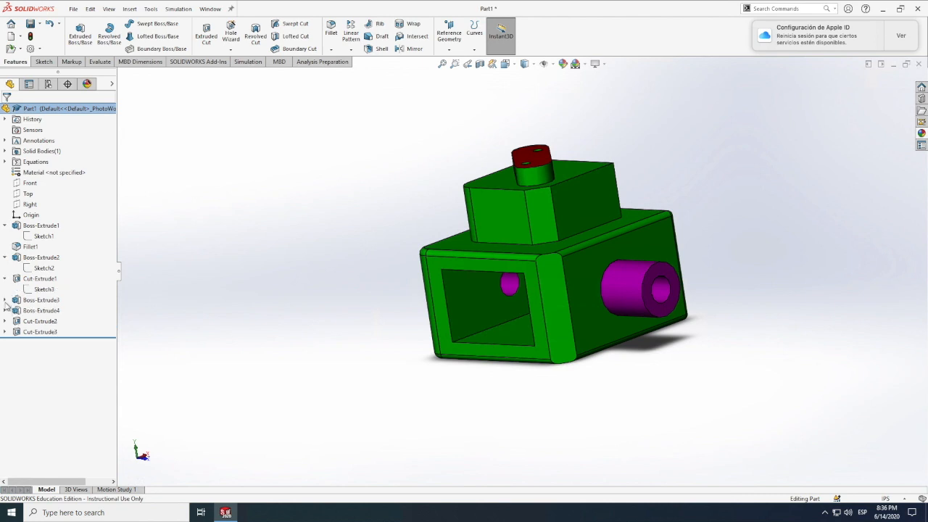
click(6, 300)
click(5, 331)
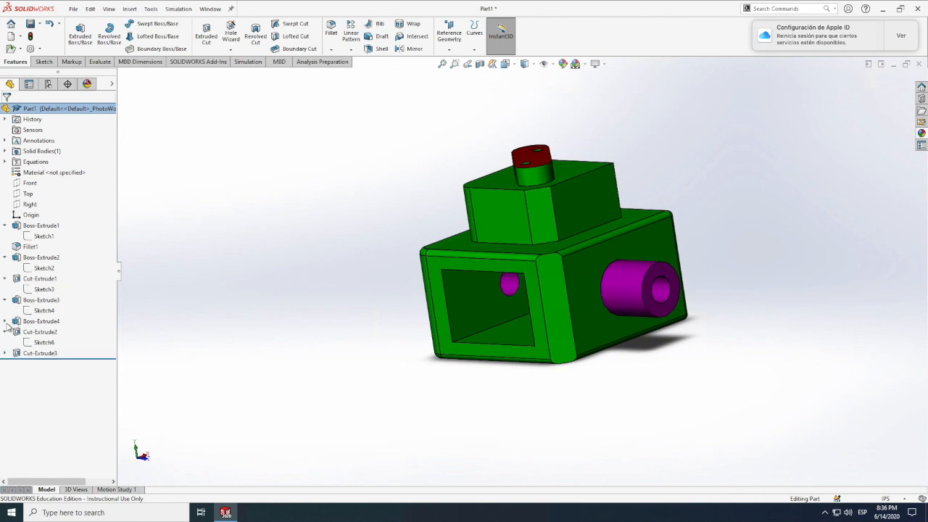
click(5, 321)
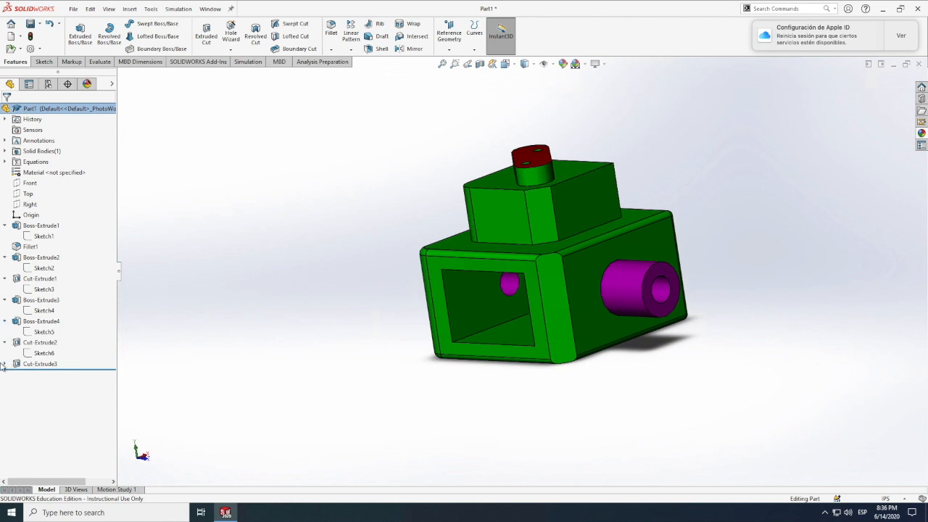
click(4, 364)
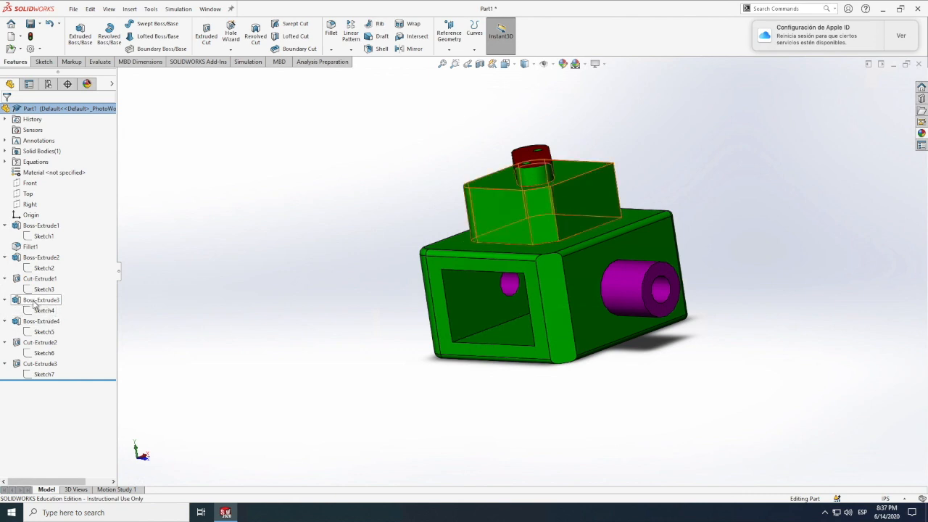
Open Sketch6, which defines the two small holes in the slot-shaped boss, for editing and view it from above.
right_click(42, 353)
click(49, 325)
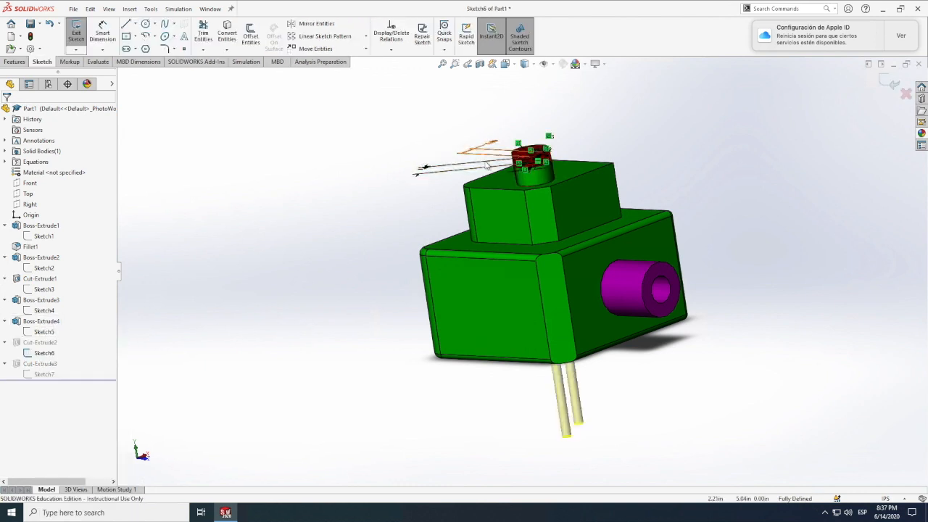
scroll(539, 154, down, 3)
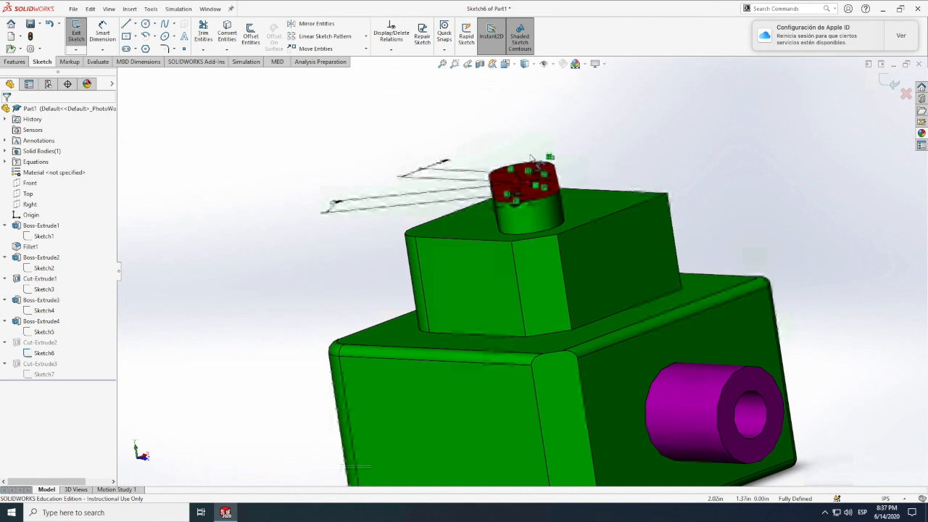
scroll(538, 156, down, 3)
scroll(540, 164, up, 6)
key(space)
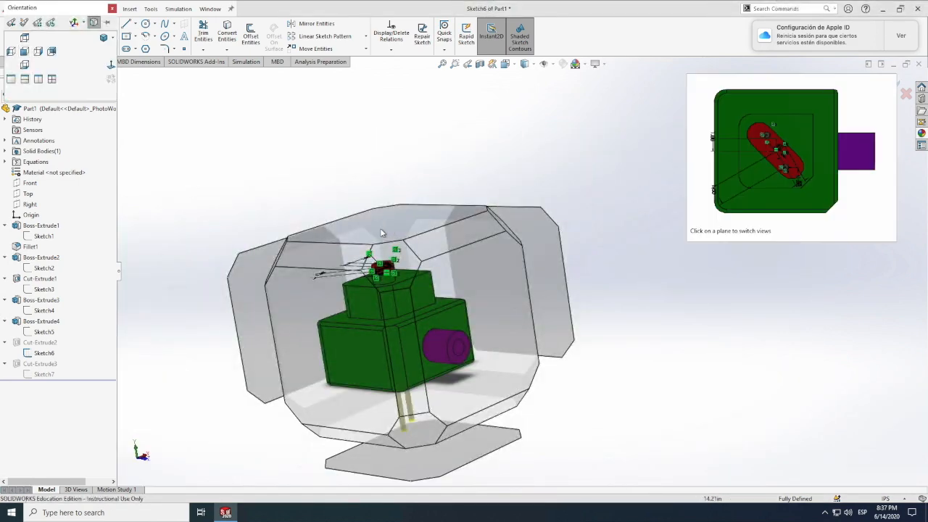
click(378, 230)
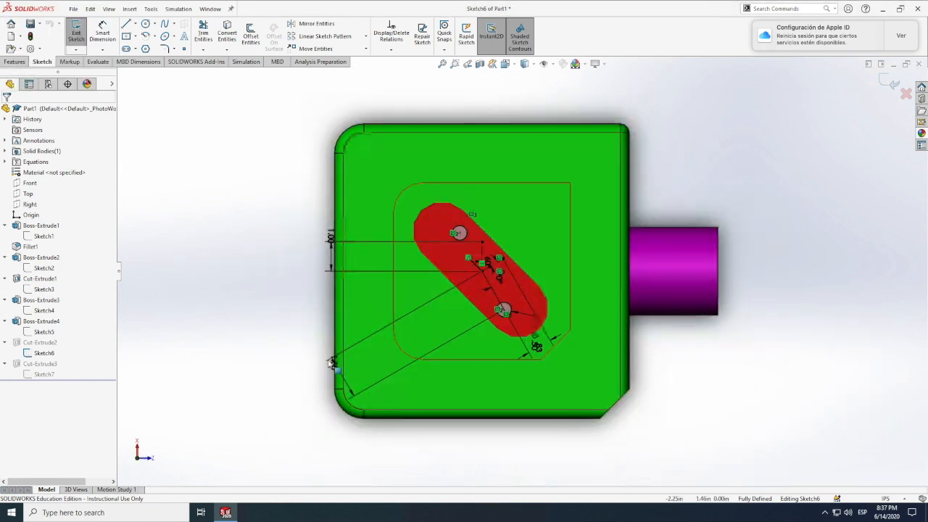
Set the diameter of the two small hole circles to 1 in and exit the sketch.
scroll(334, 345, up, 1)
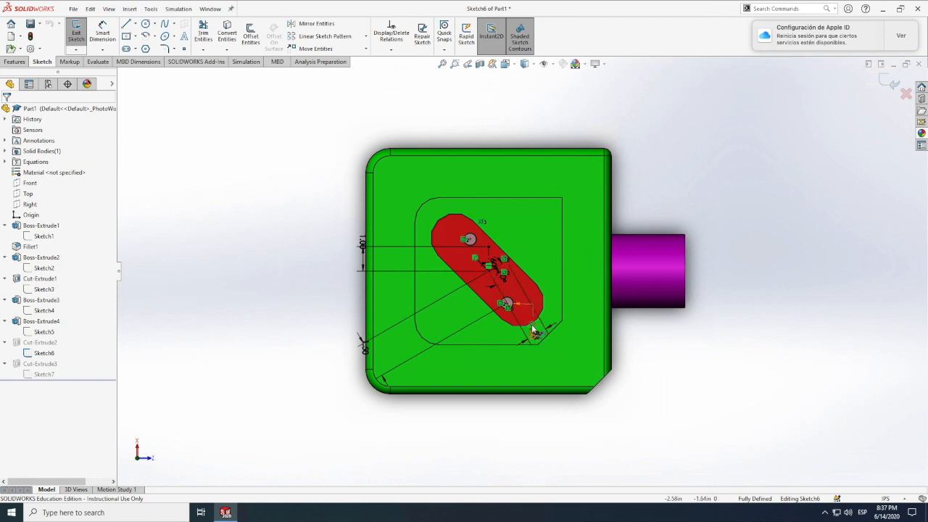
scroll(533, 330, down, 5)
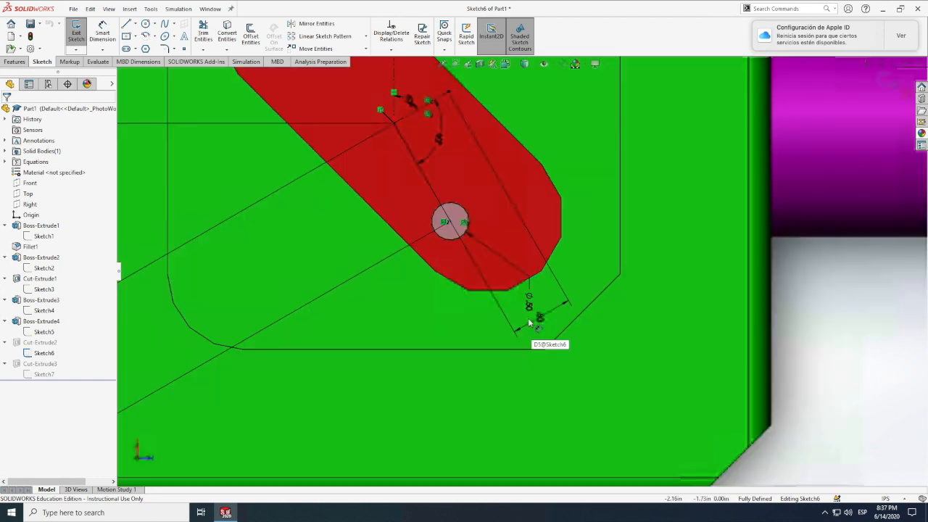
double_click(519, 205)
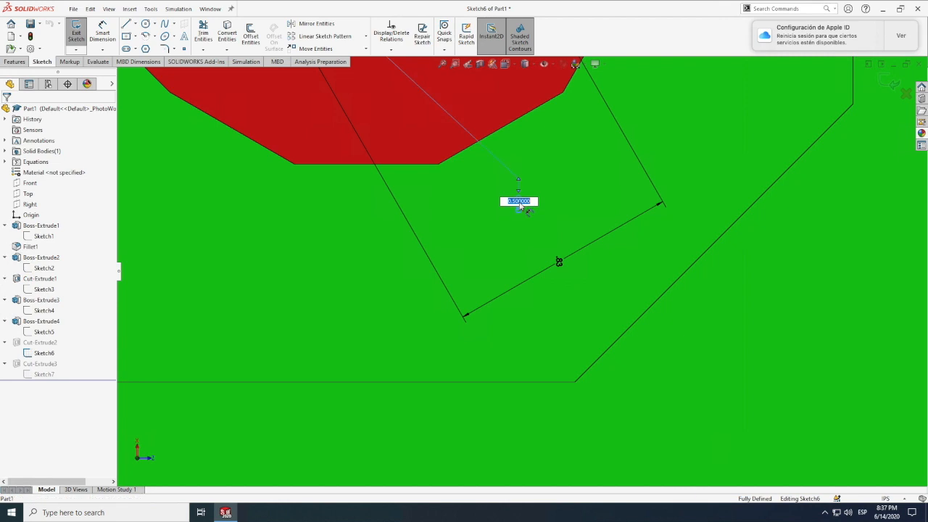
text(1)
key(Return)
scroll(534, 231, up, 1)
scroll(537, 231, up, 2)
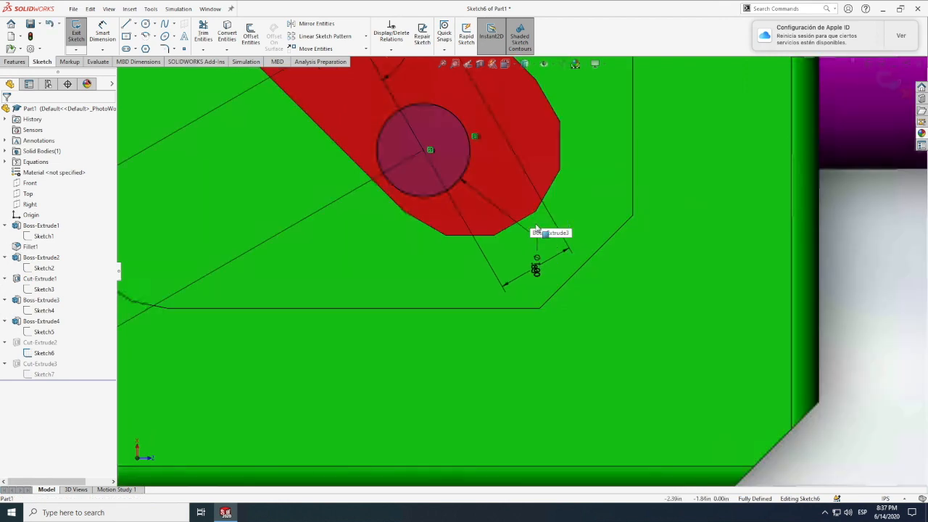
scroll(536, 231, up, 2)
scroll(482, 181, down, 1)
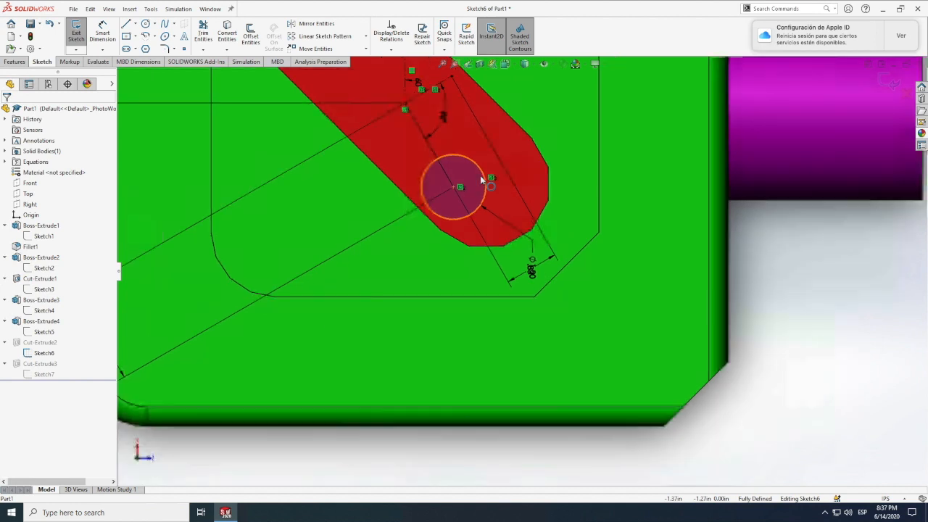
scroll(479, 181, up, 2)
scroll(470, 177, down, 1)
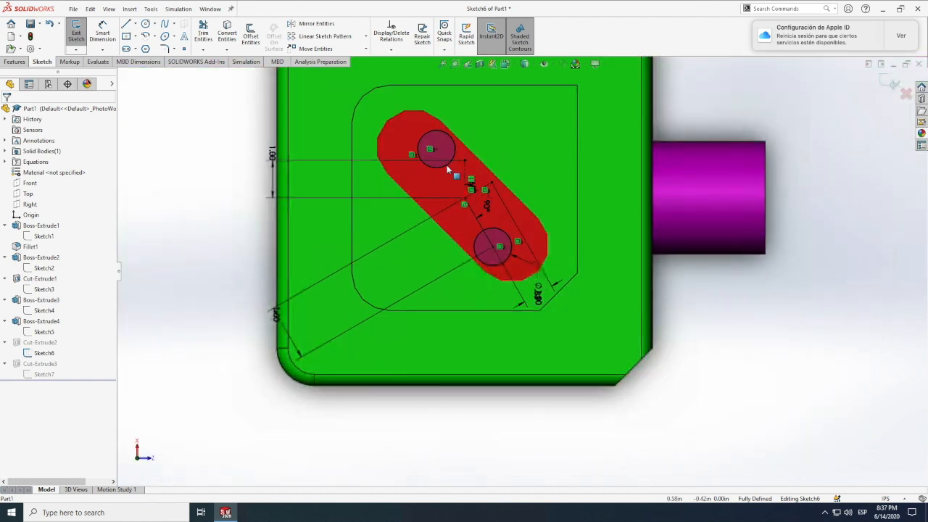
scroll(447, 168, down, 1)
click(77, 33)
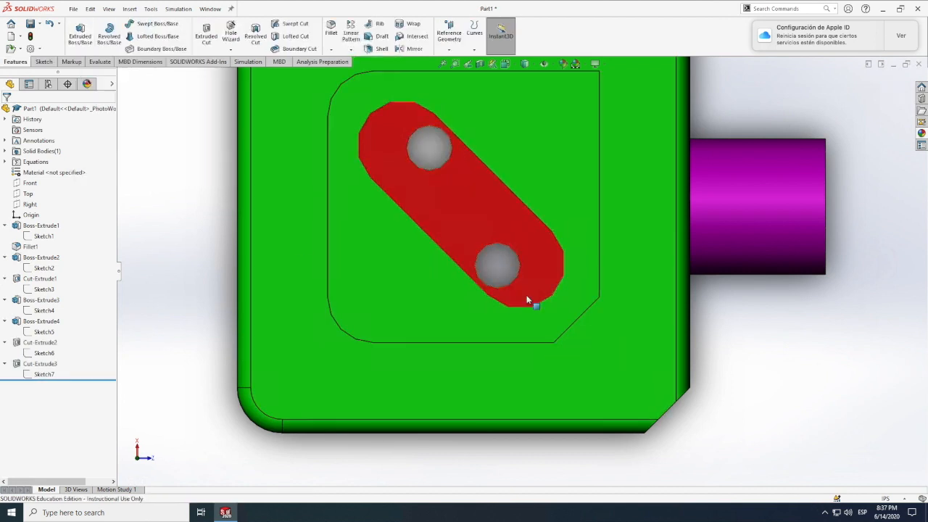
Rotate the part to examine the two holes in the red slot-shaped boss from an angle.
click(109, 9)
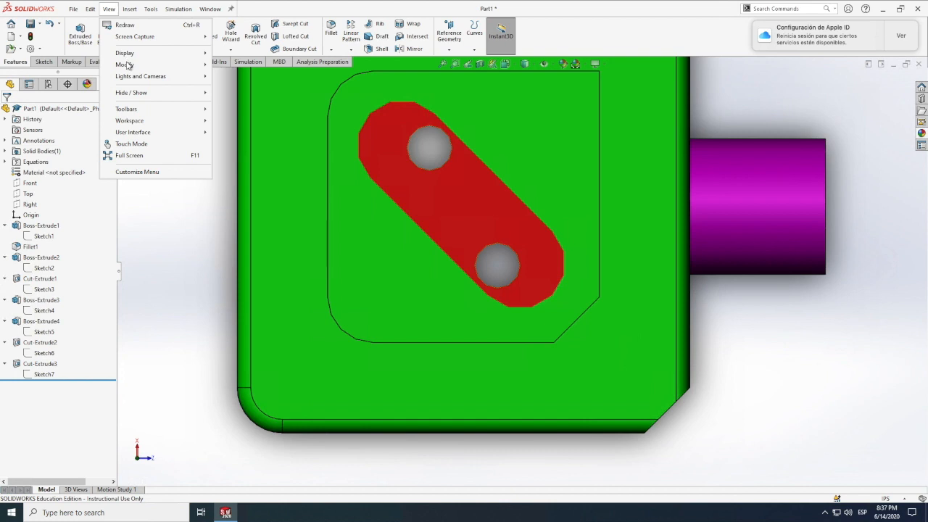
mouse_move(129, 66)
click(239, 122)
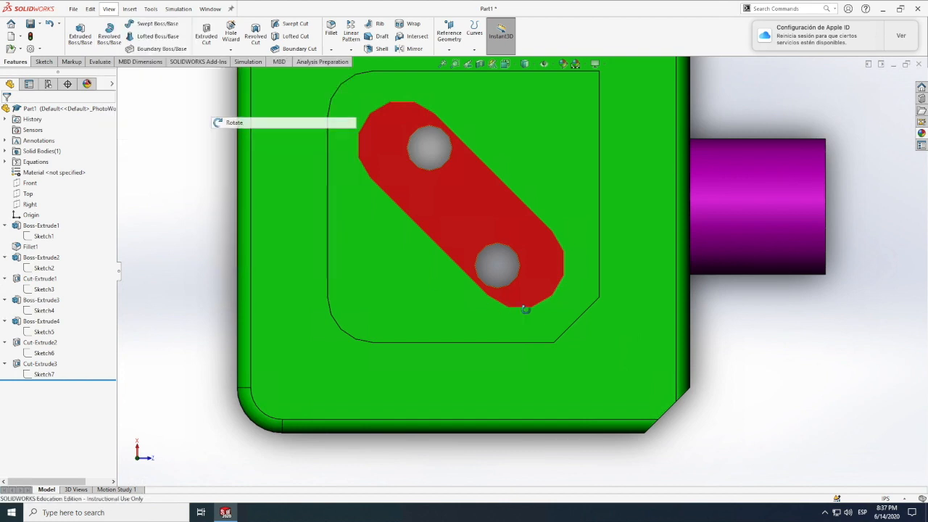
drag(529, 259, 532, 260)
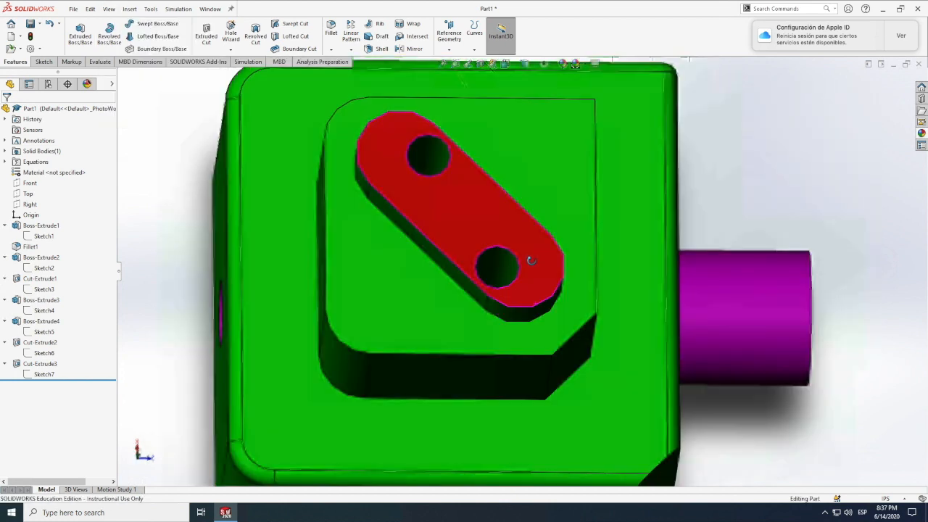
drag(505, 267, 472, 180)
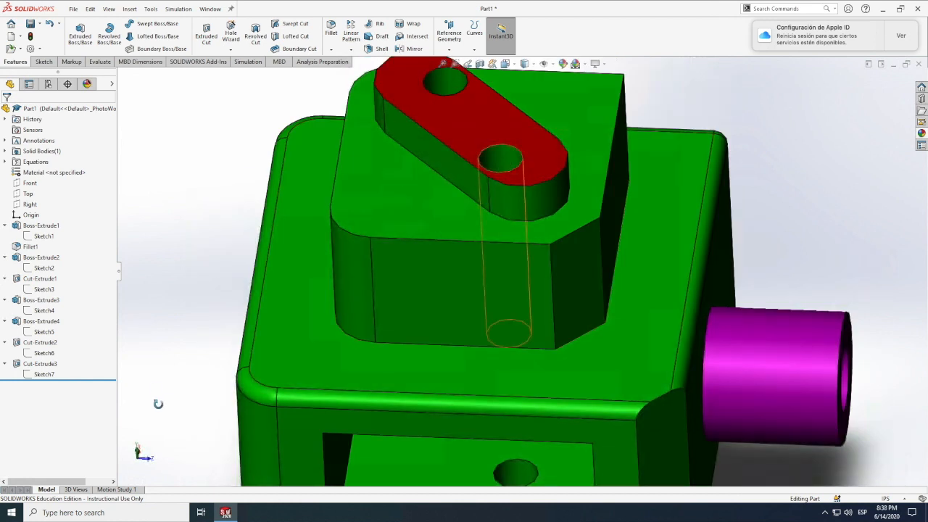
Edit the purple cylindrical boss, Boss-Extrude2, and set its extrusion depth to 5 in.
click(45, 263)
right_click(45, 263)
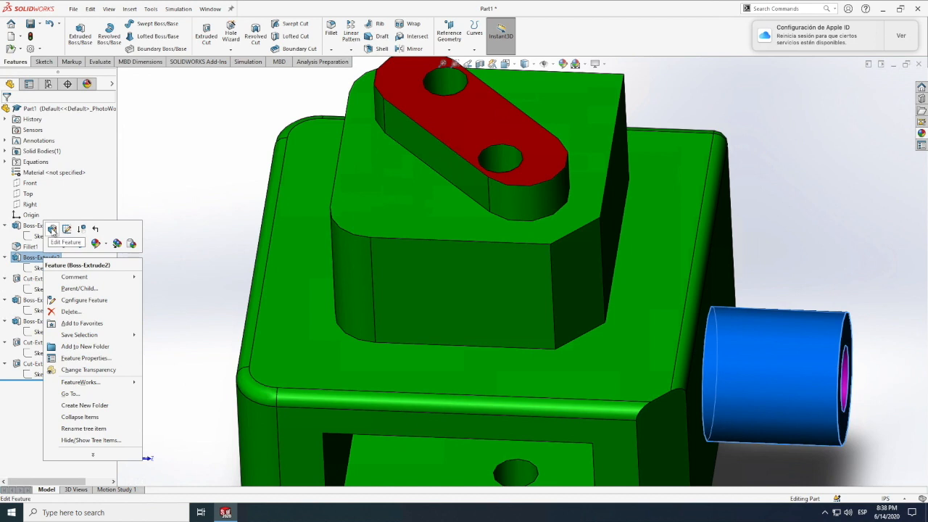
click(53, 230)
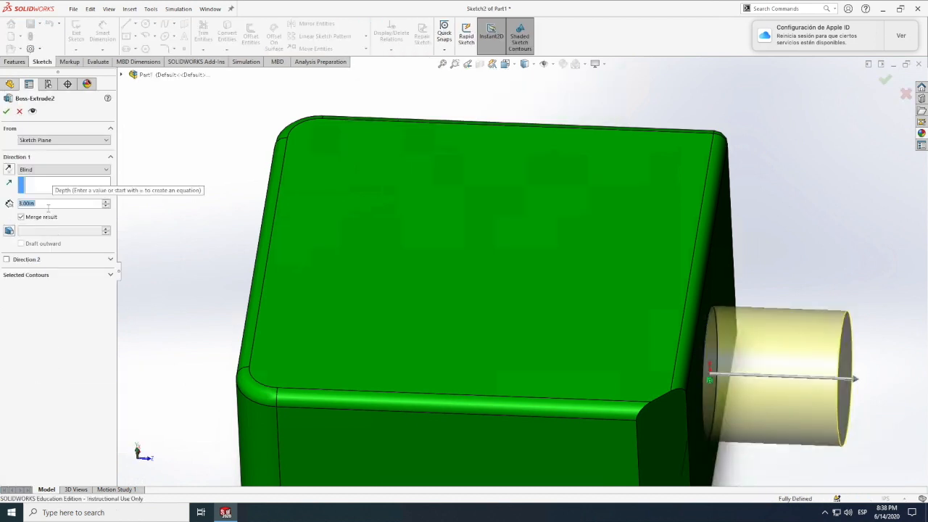
text(5)
key(Return)
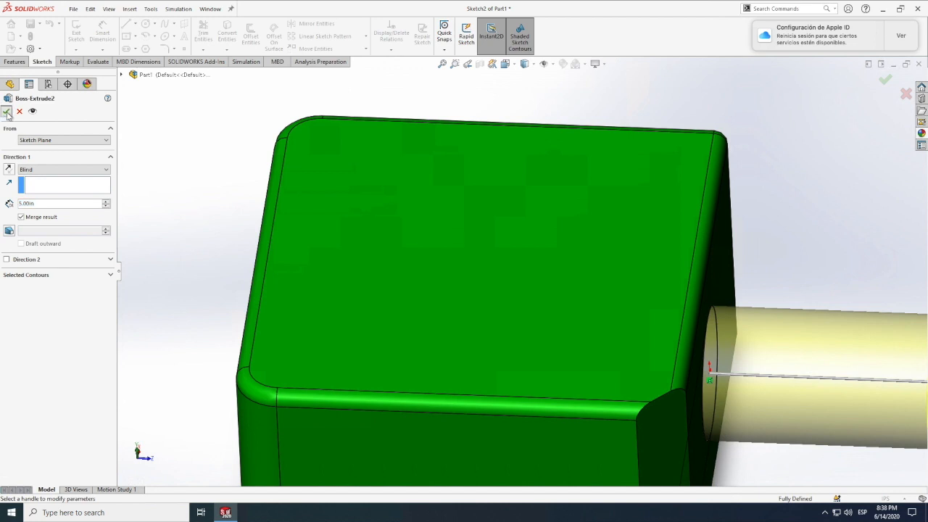
click(7, 111)
scroll(537, 337, up, 2)
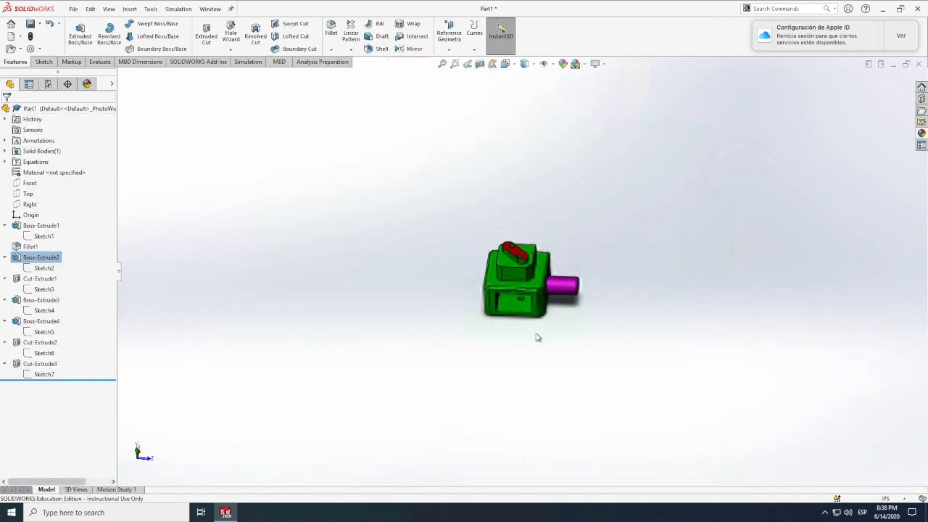
scroll(549, 287, down, 3)
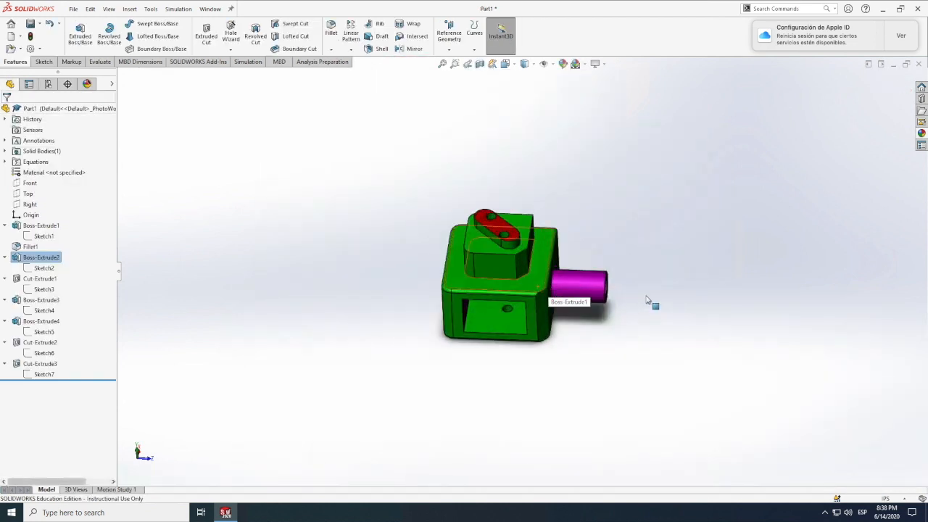